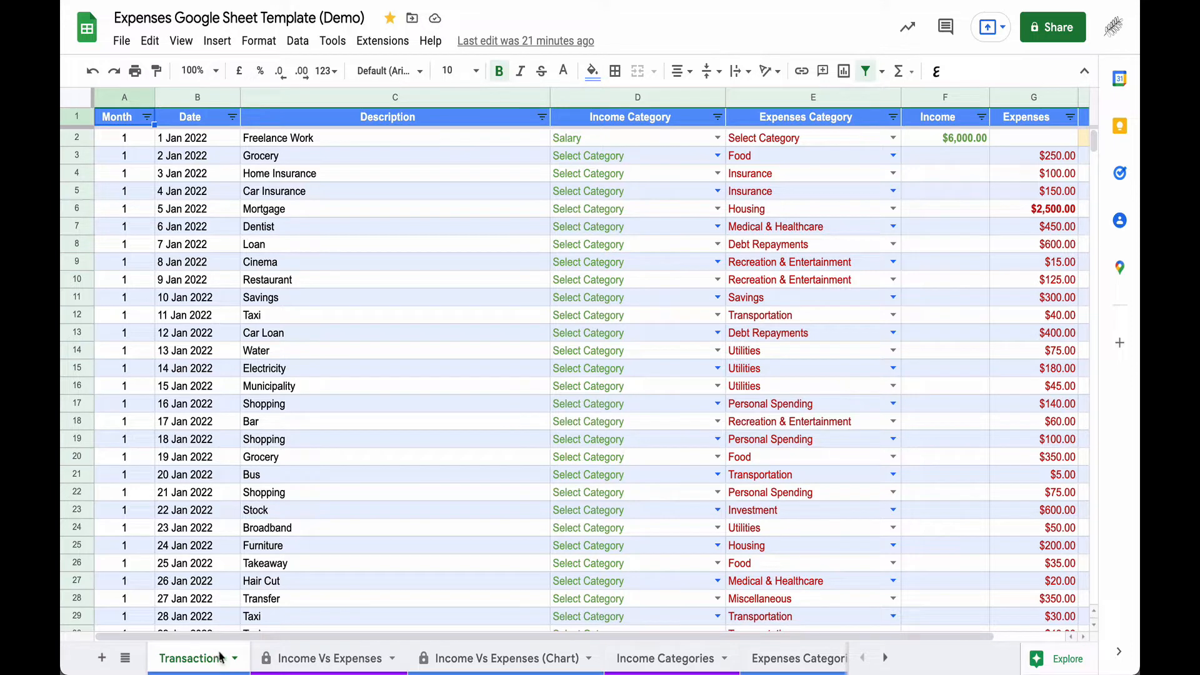
- Look through the Income Vs Expenses, Income Vs Expenses (Chart), Income Categories, Expenses Categories and Totals sheets
left_click(317, 660)
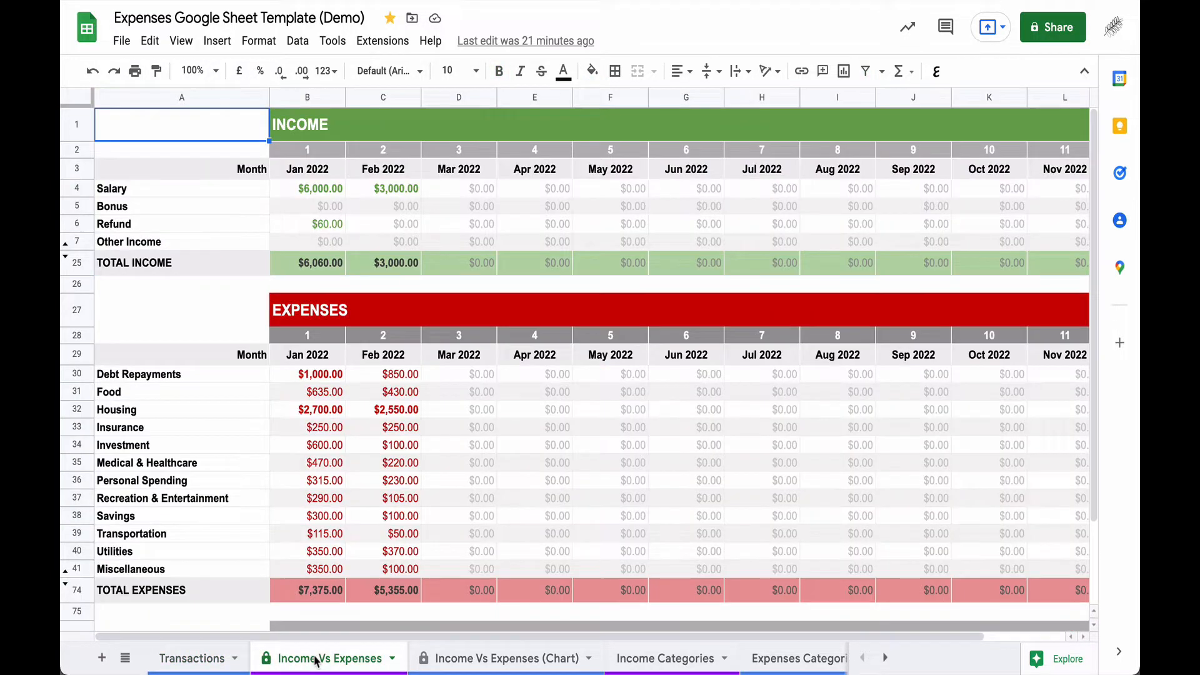
left_click(497, 661)
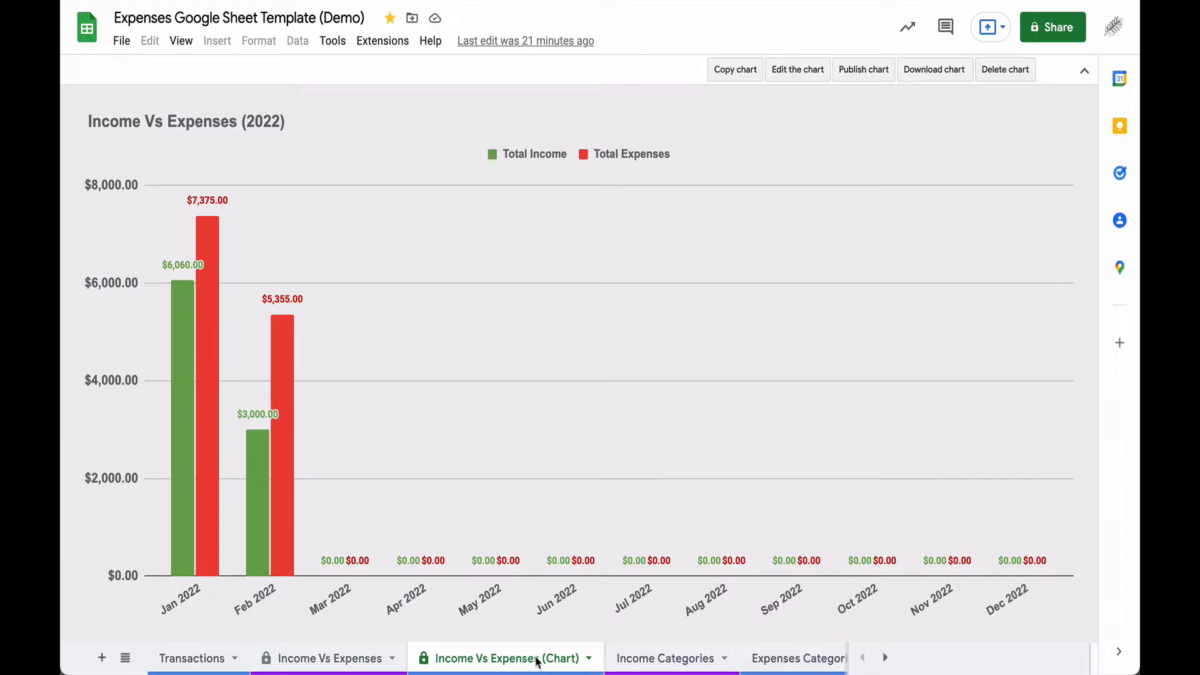
left_click(683, 663)
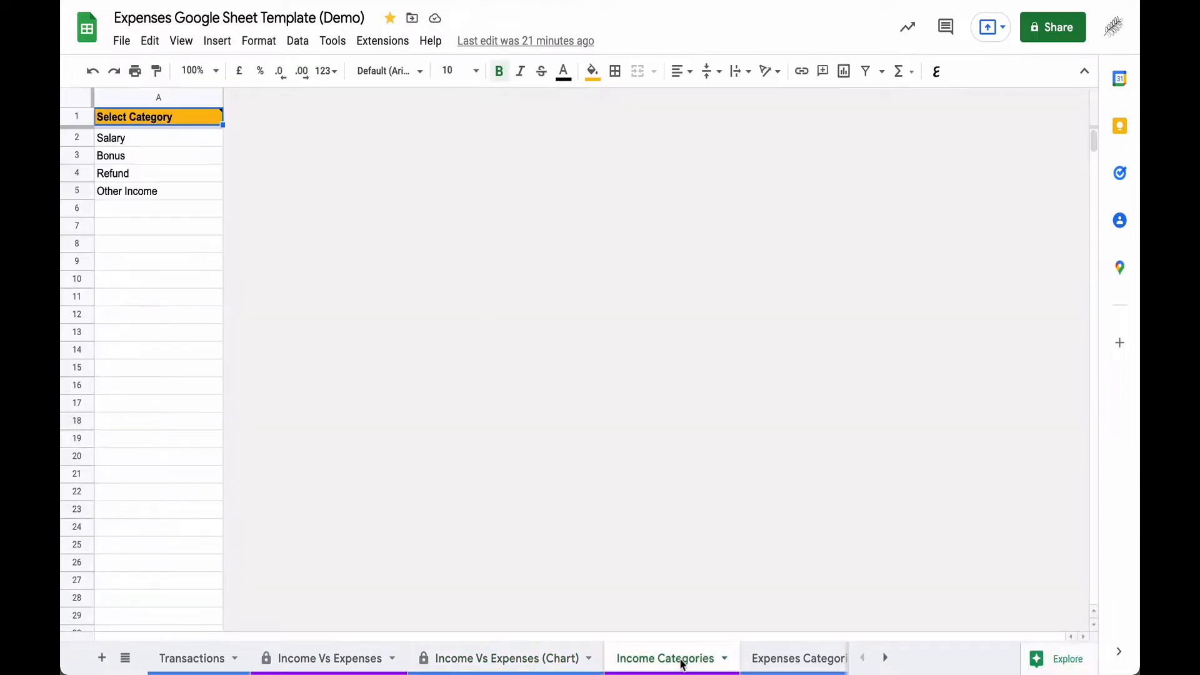
left_click(771, 664)
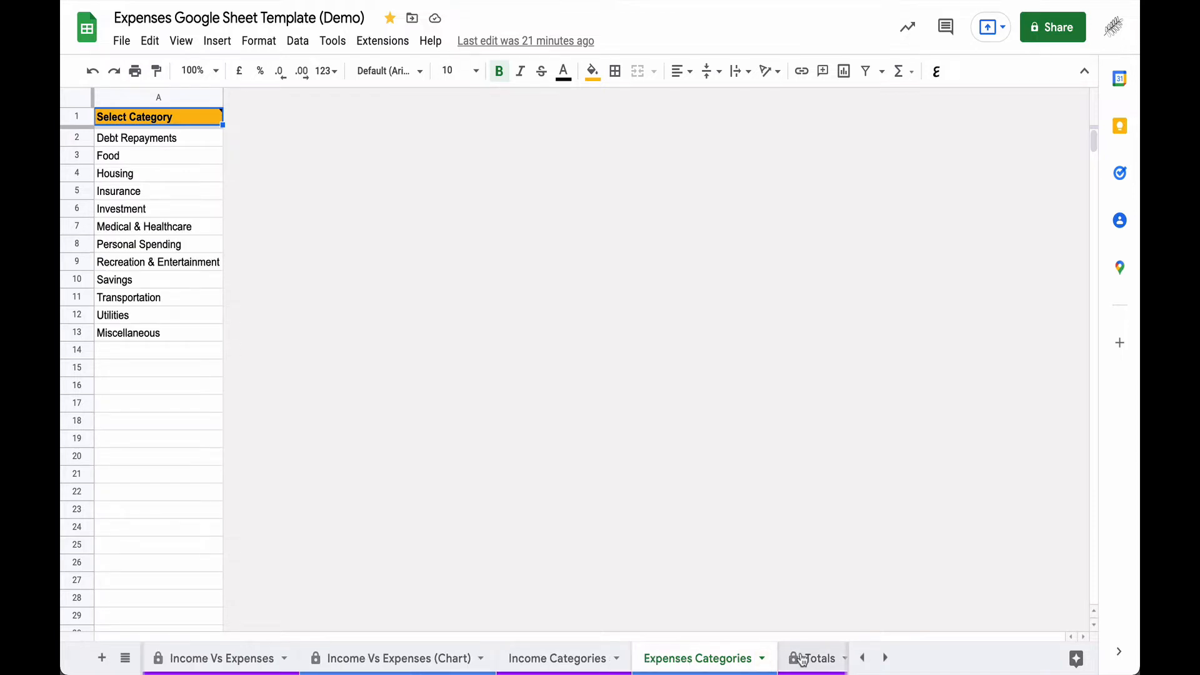
left_click(809, 661)
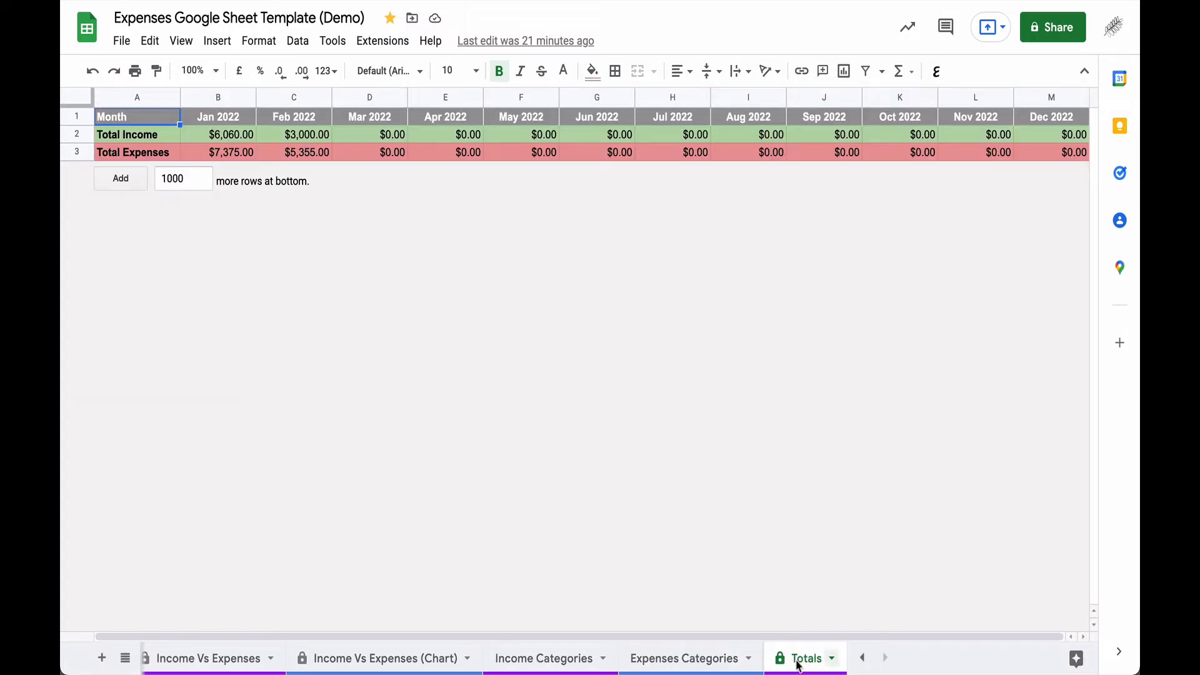
scroll(444, 668, "left", 2)
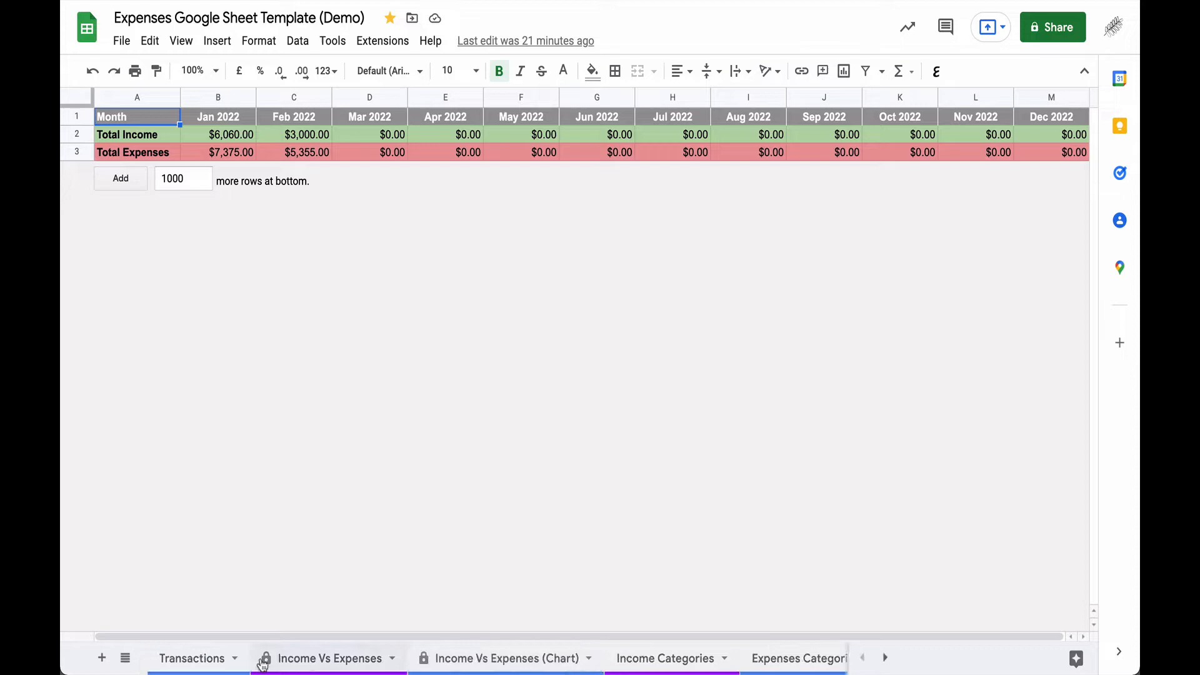
- Examine the January and February 2022 entries in the Transactions sheet down to the first empty row
left_click(199, 661)
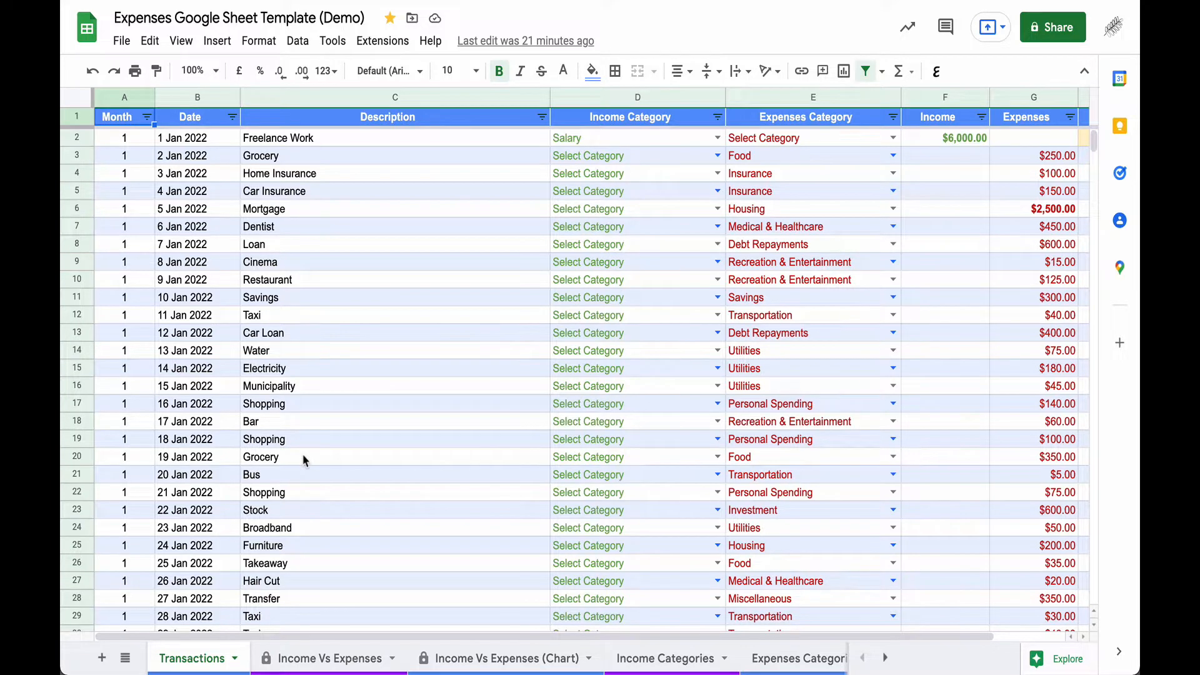
scroll(304, 459, "down", 1)
scroll(302, 459, "up", 1)
scroll(303, 461, "down", 10)
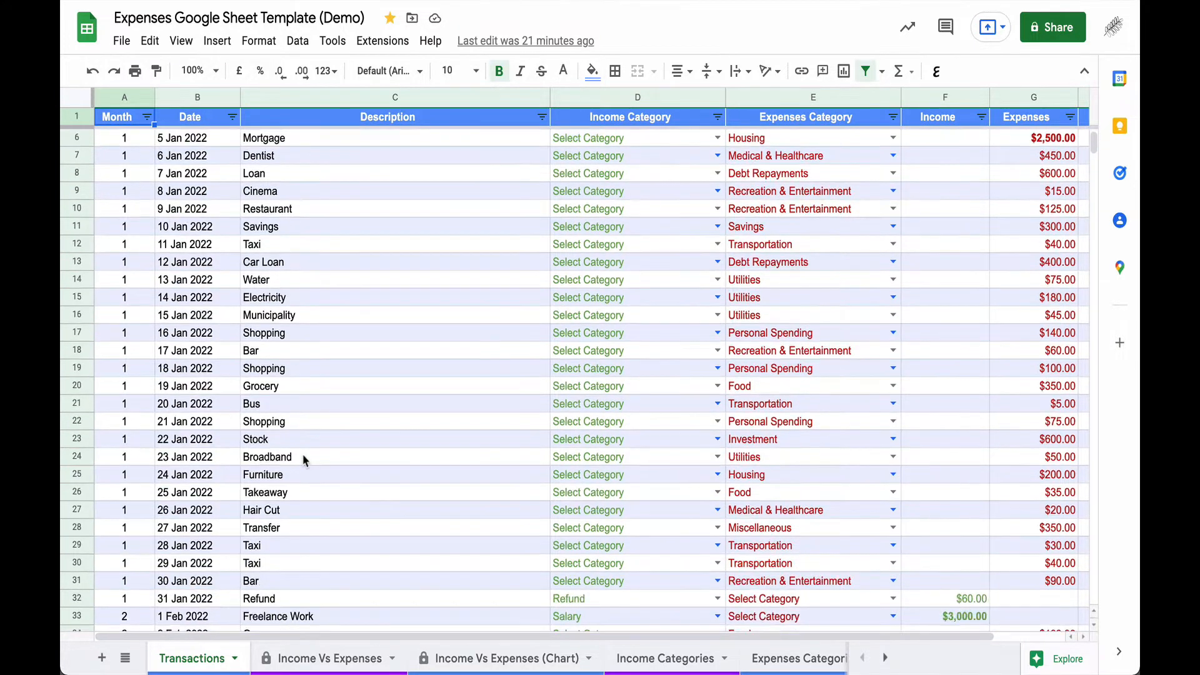
scroll(303, 460, "down", 8)
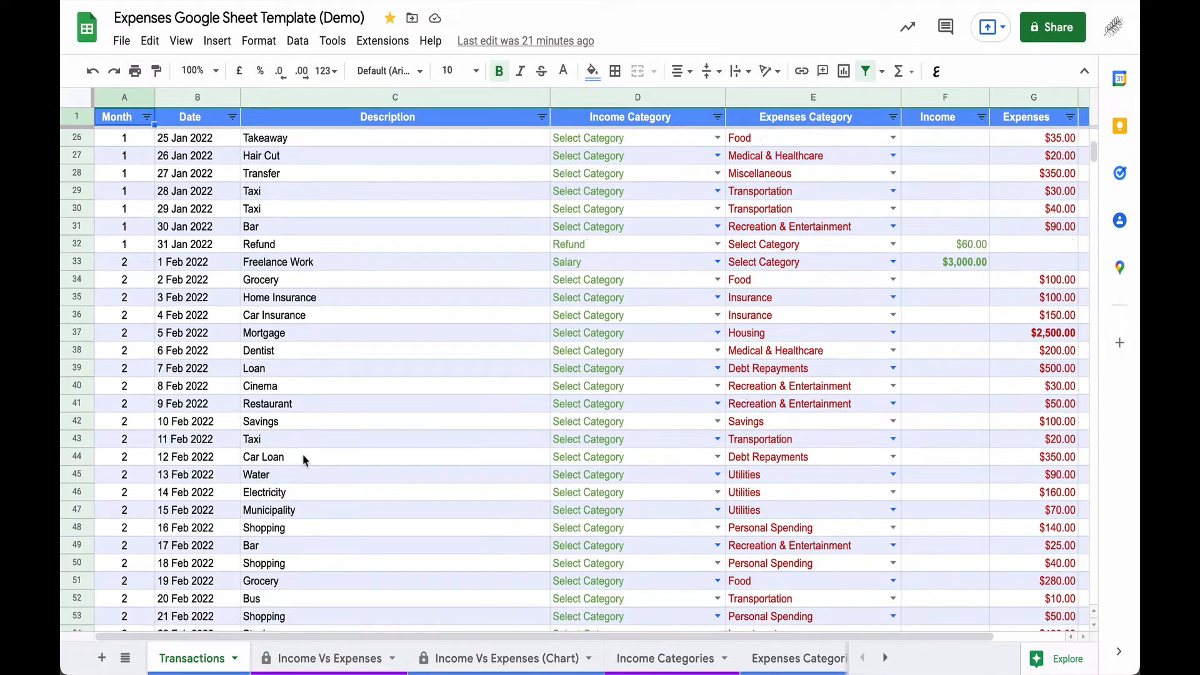
scroll(302, 460, "down", 1)
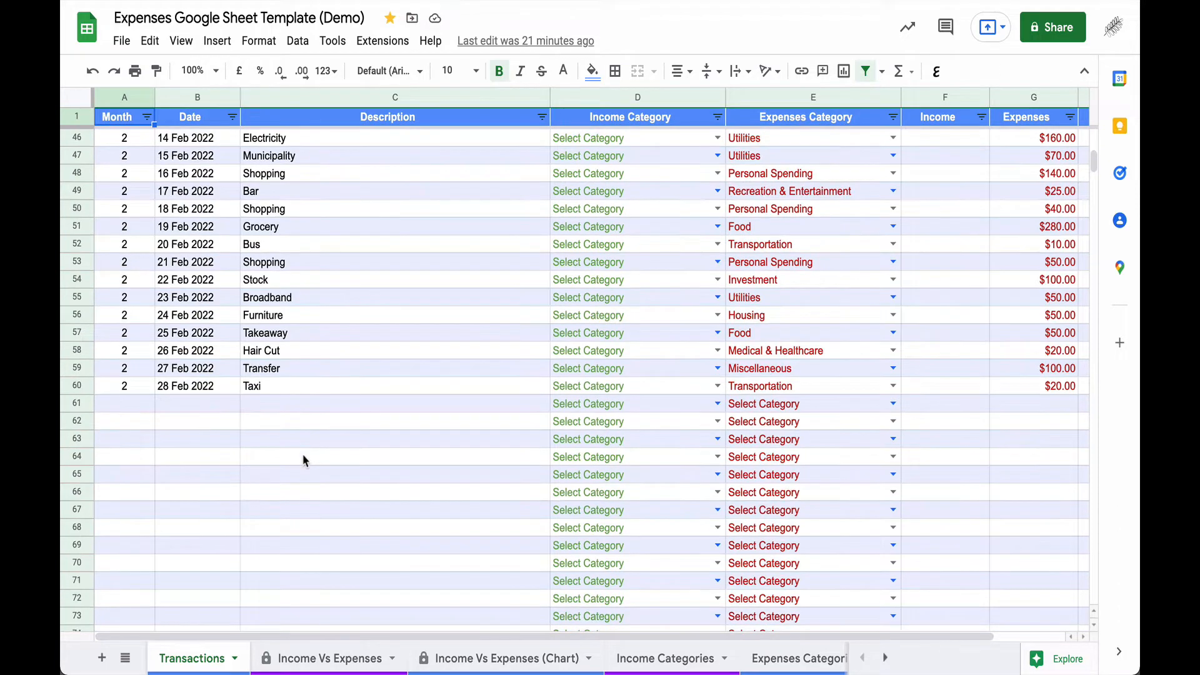
scroll(302, 452, "up", 15)
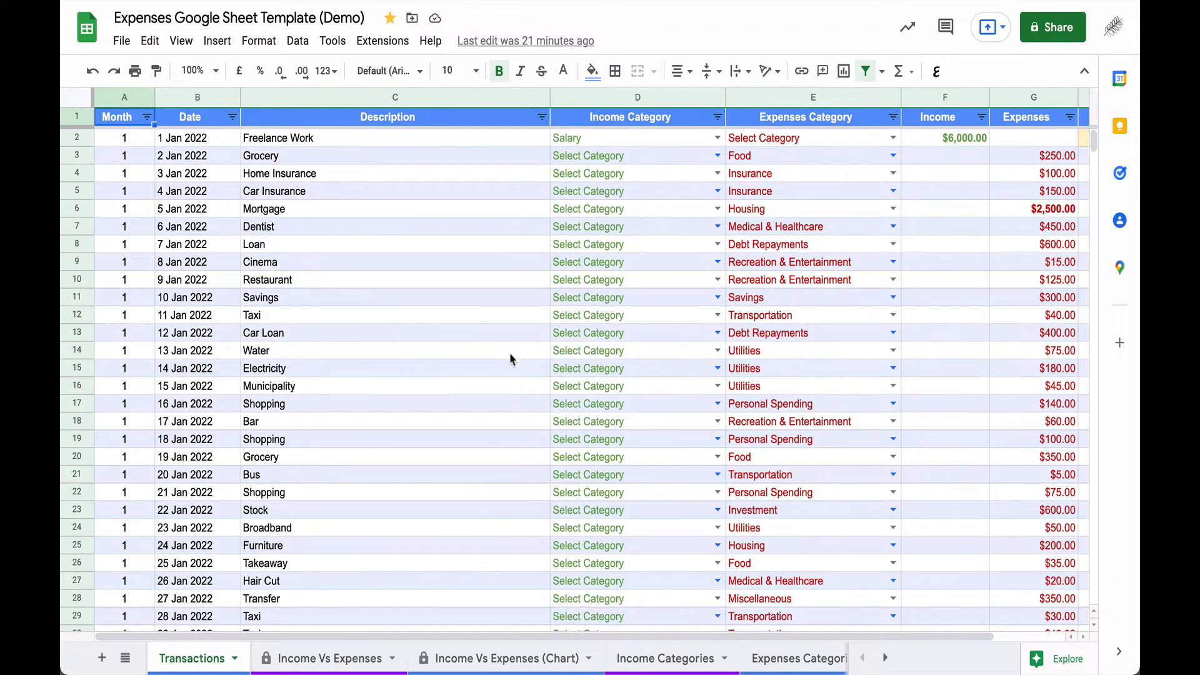
scroll(430, 374, "down", 9)
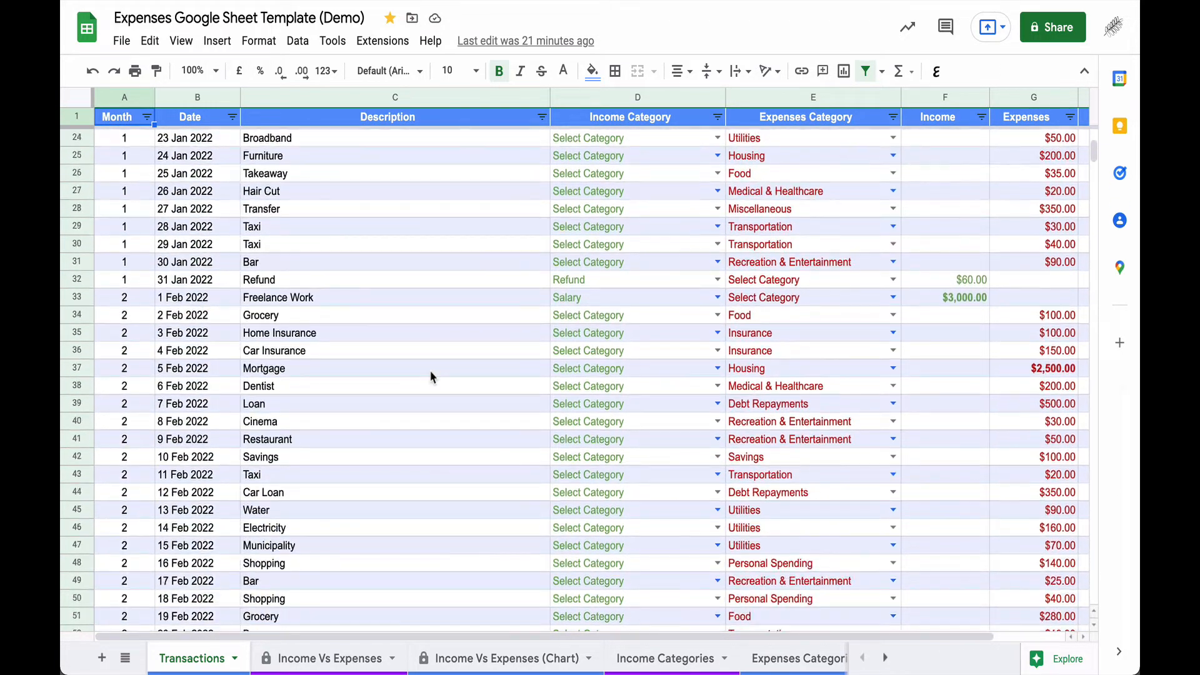
scroll(430, 370, "down", 6)
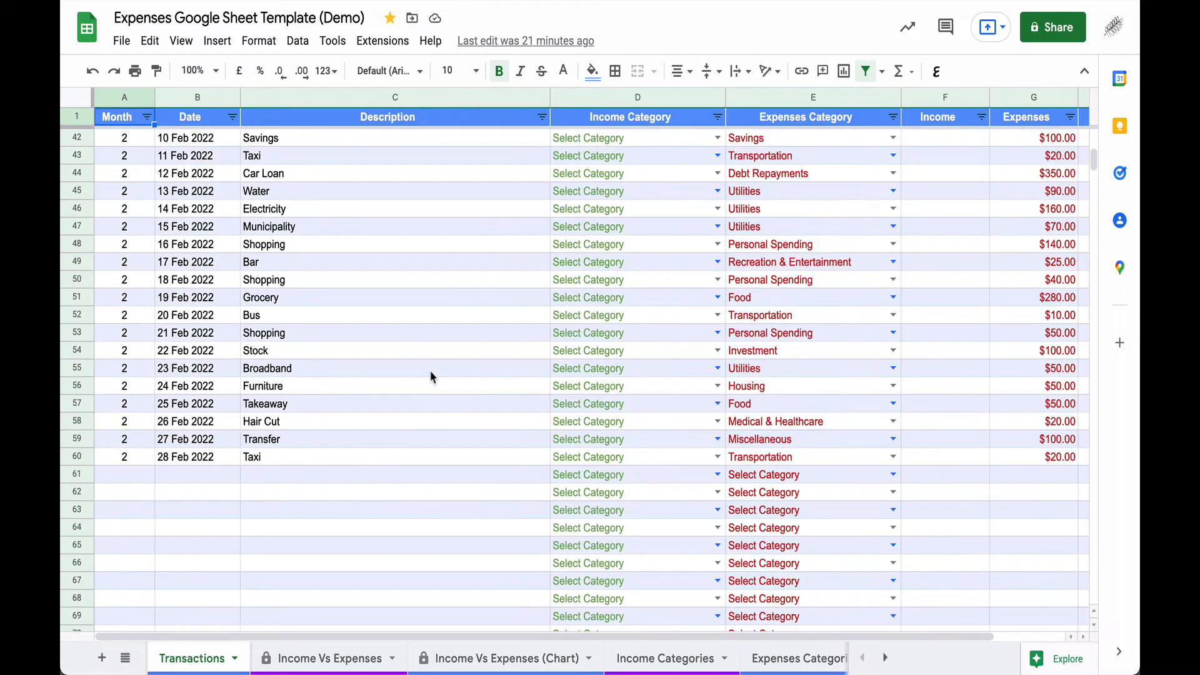
scroll(397, 403, "down", 1)
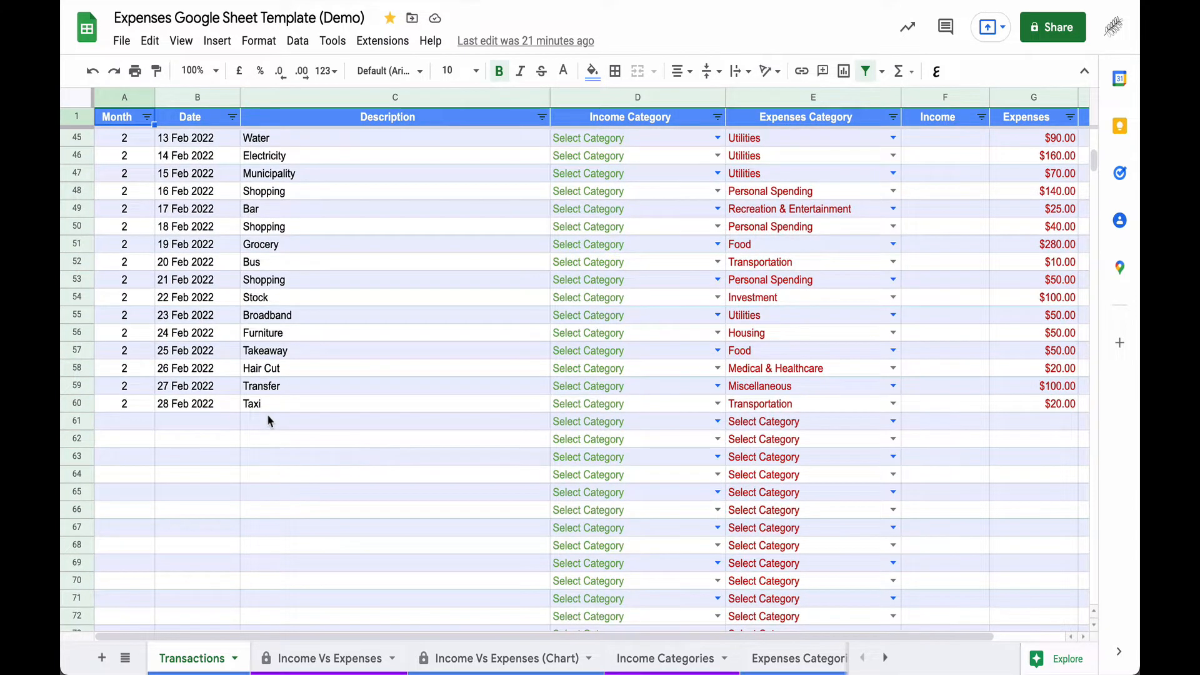
scroll(269, 417, "down", 1)
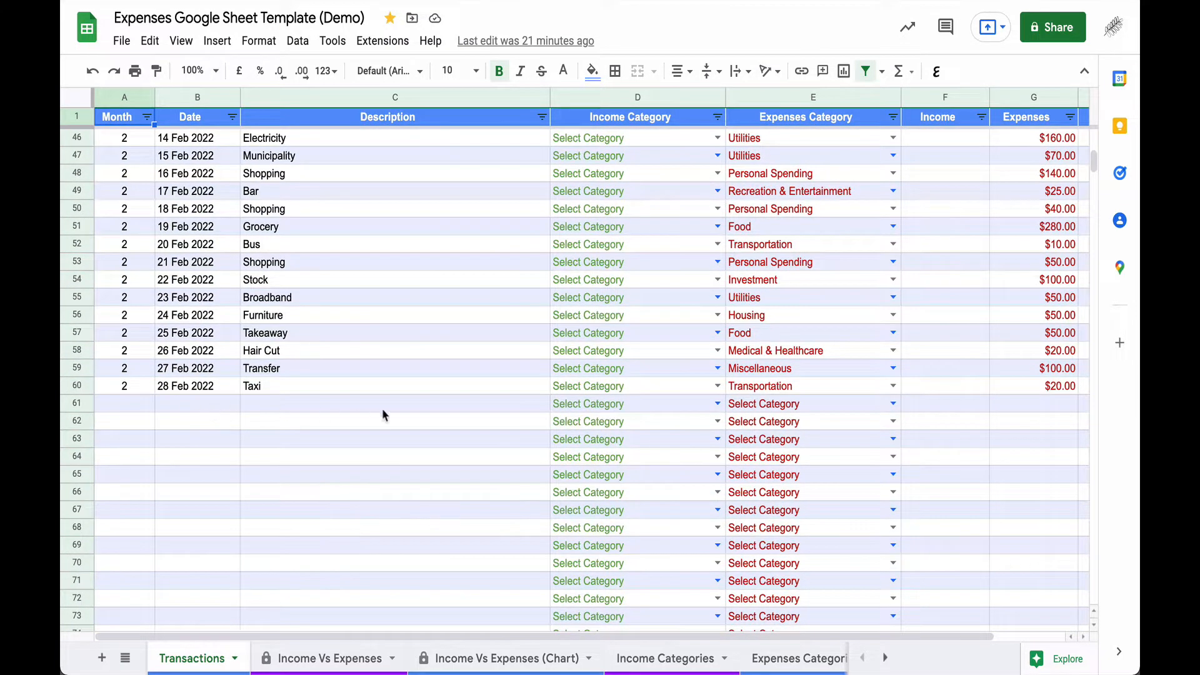
- Enter the date 1 Mar 2022 in the Date column of row 61 using the calendar picker
double_click(206, 406)
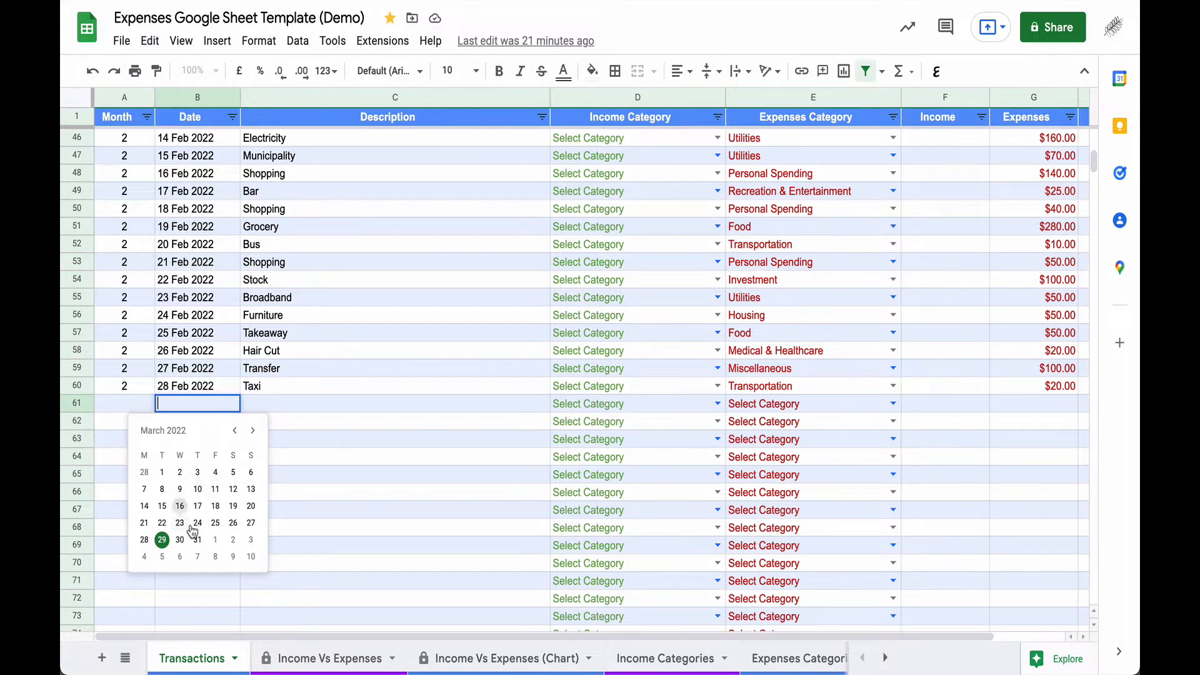
left_click(235, 431)
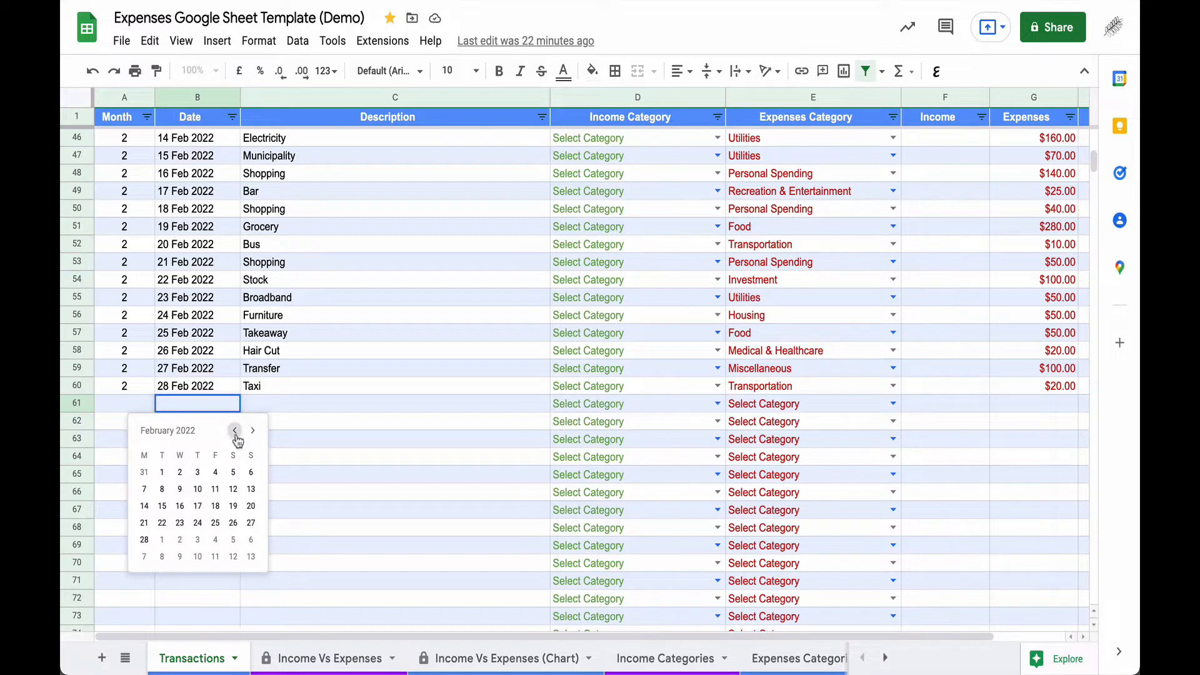
left_click(235, 431)
left_click(253, 432)
left_click(252, 432)
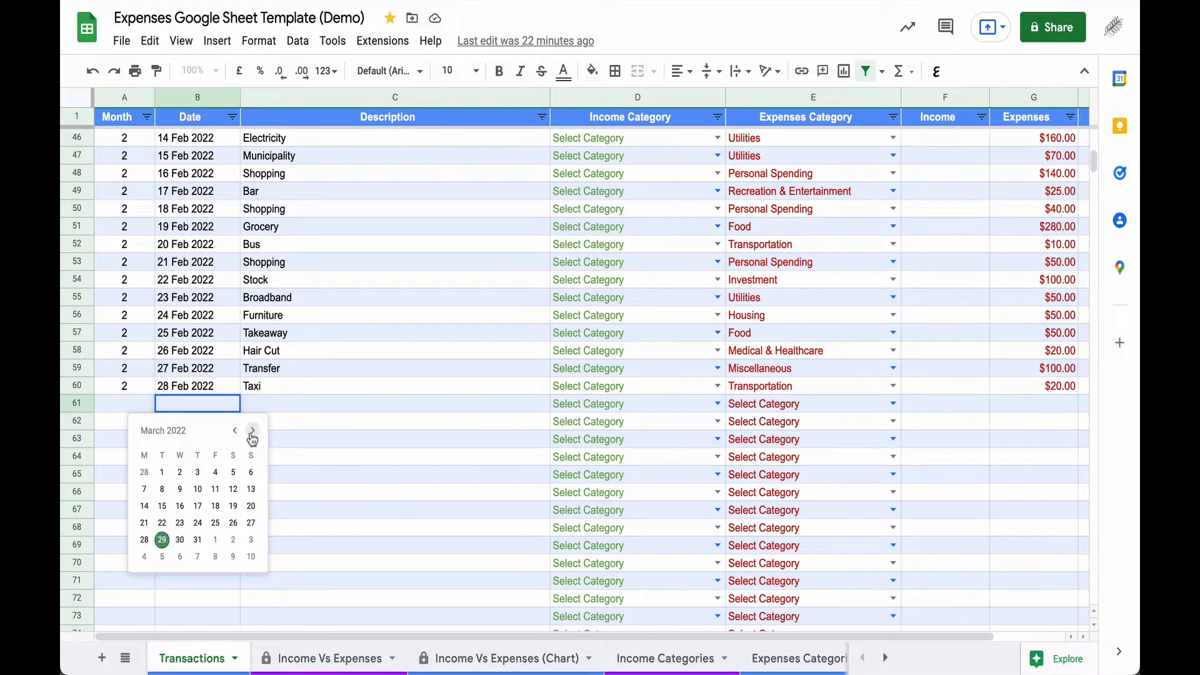
left_click(163, 472)
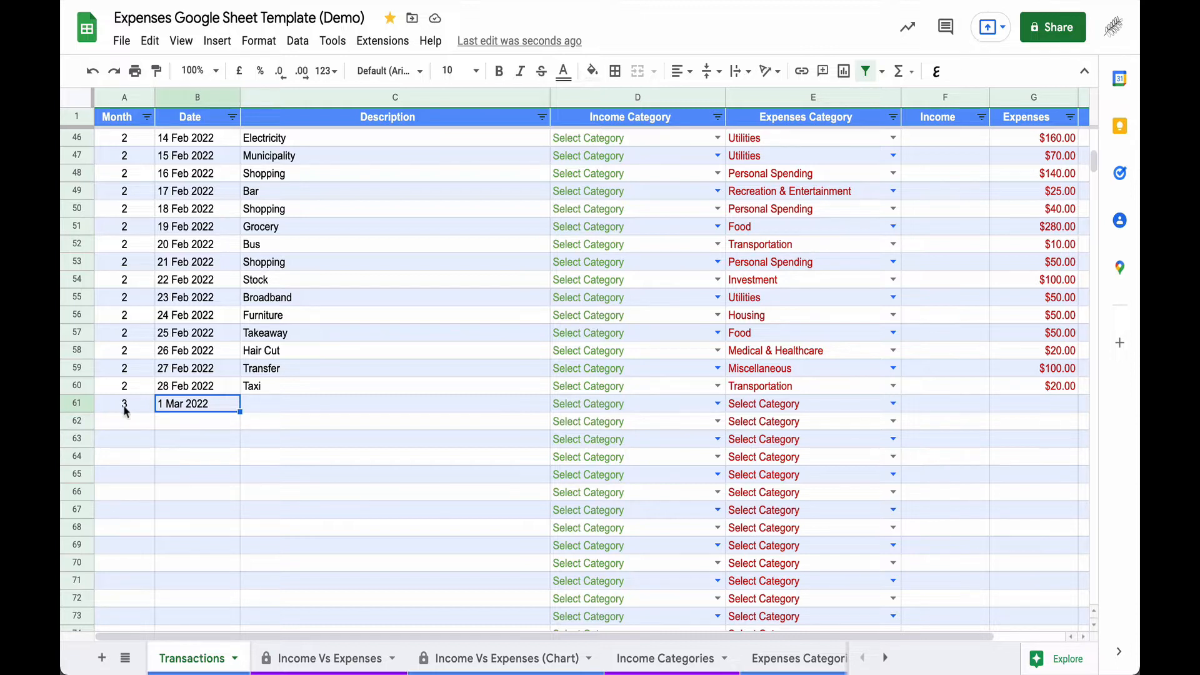
left_click(200, 439)
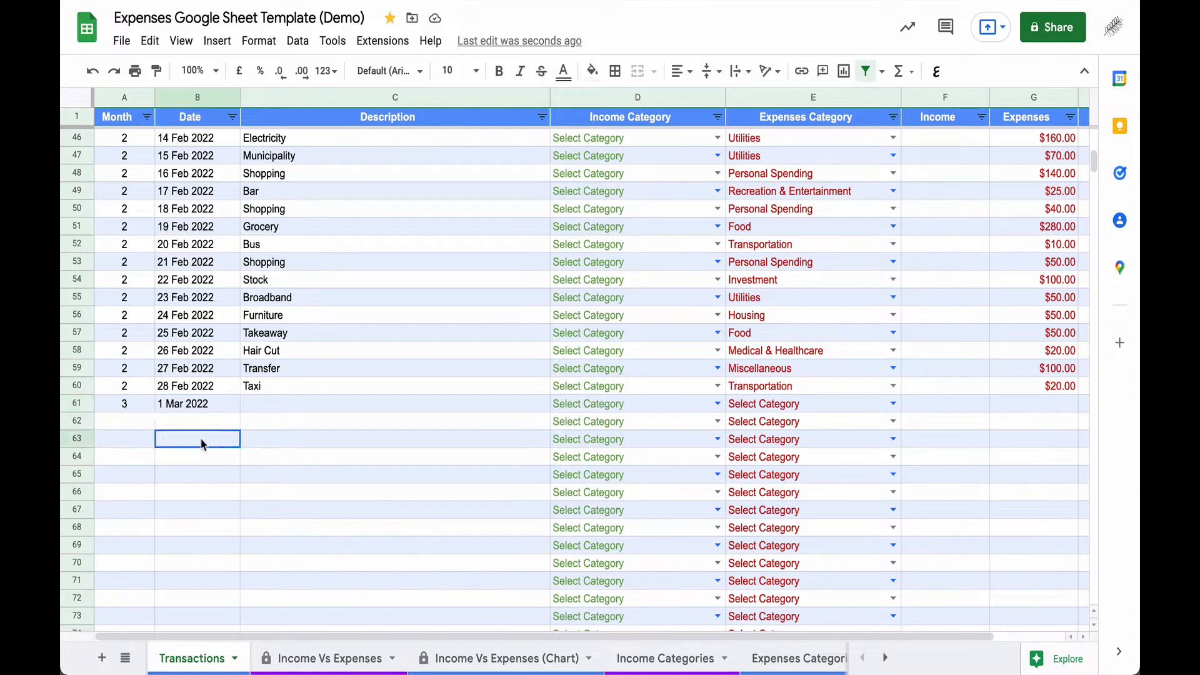
- Try to clear the protected Month cell A61, then cancel the edit
left_click(137, 410)
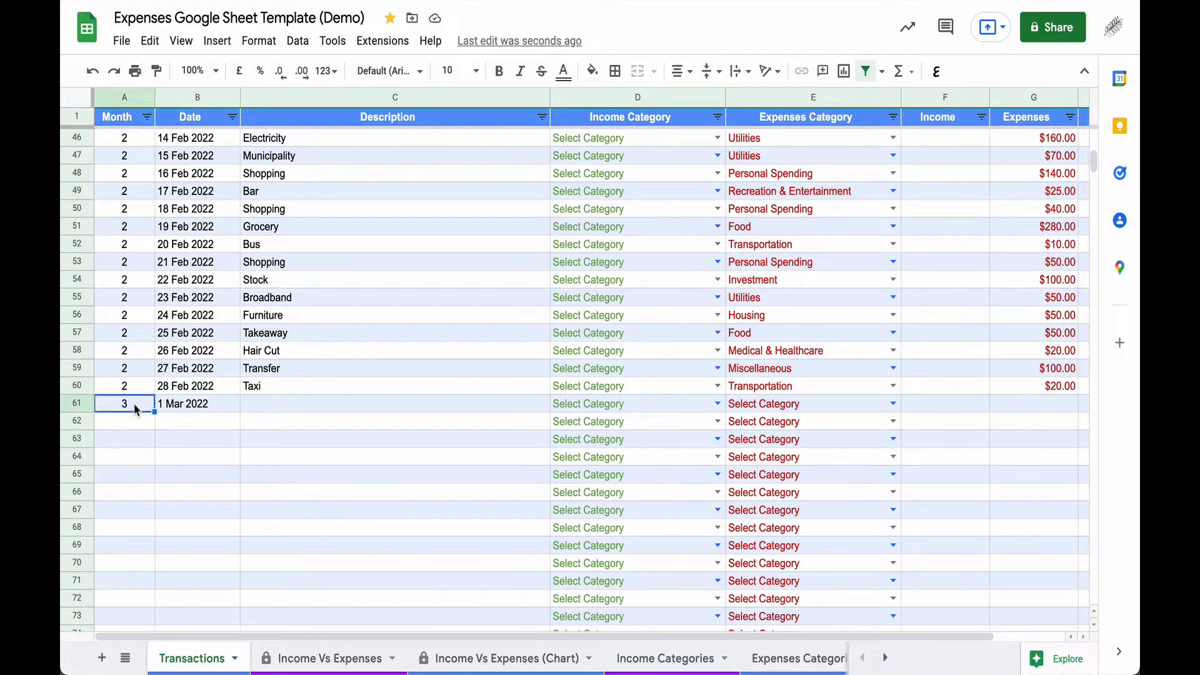
key("BackSpace")
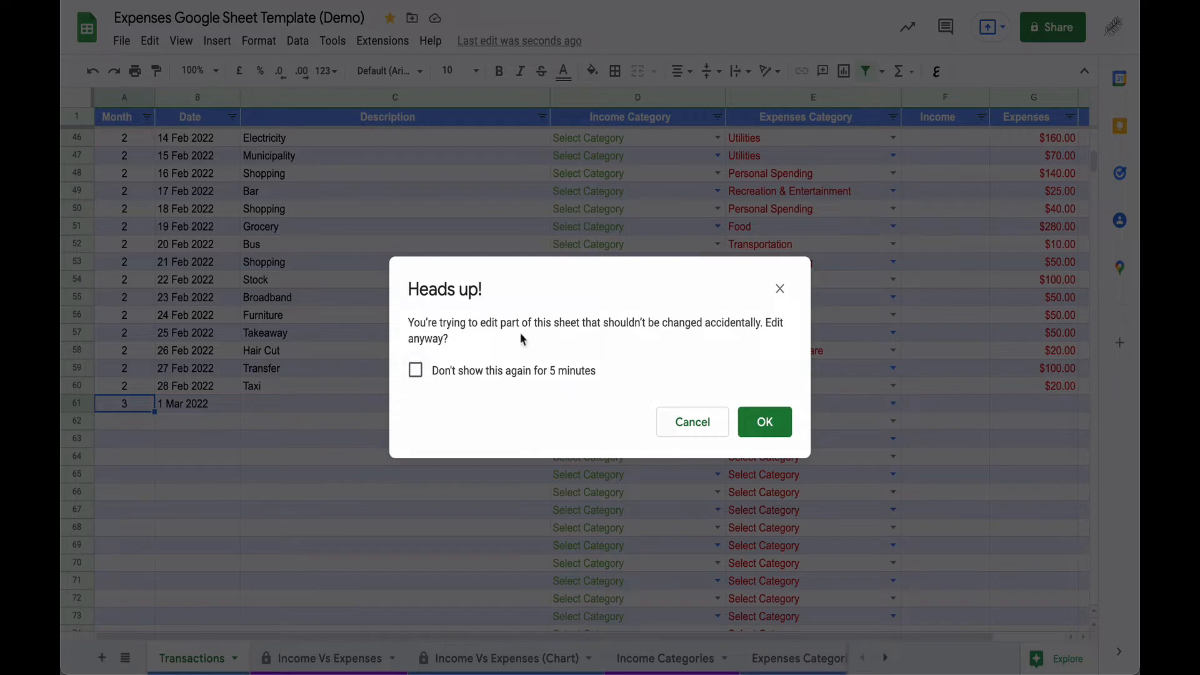
left_click(688, 428)
- Copy the description Takeaway from row 57 into the Description cell of row 61
left_click(328, 407)
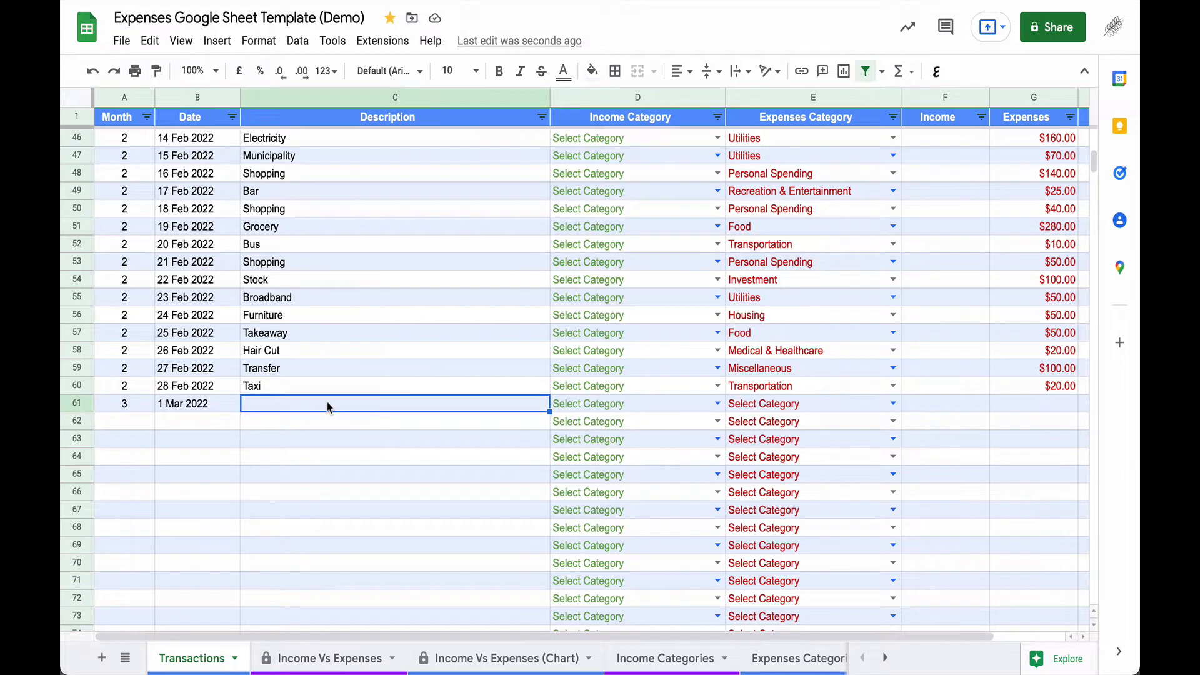
left_click(324, 338)
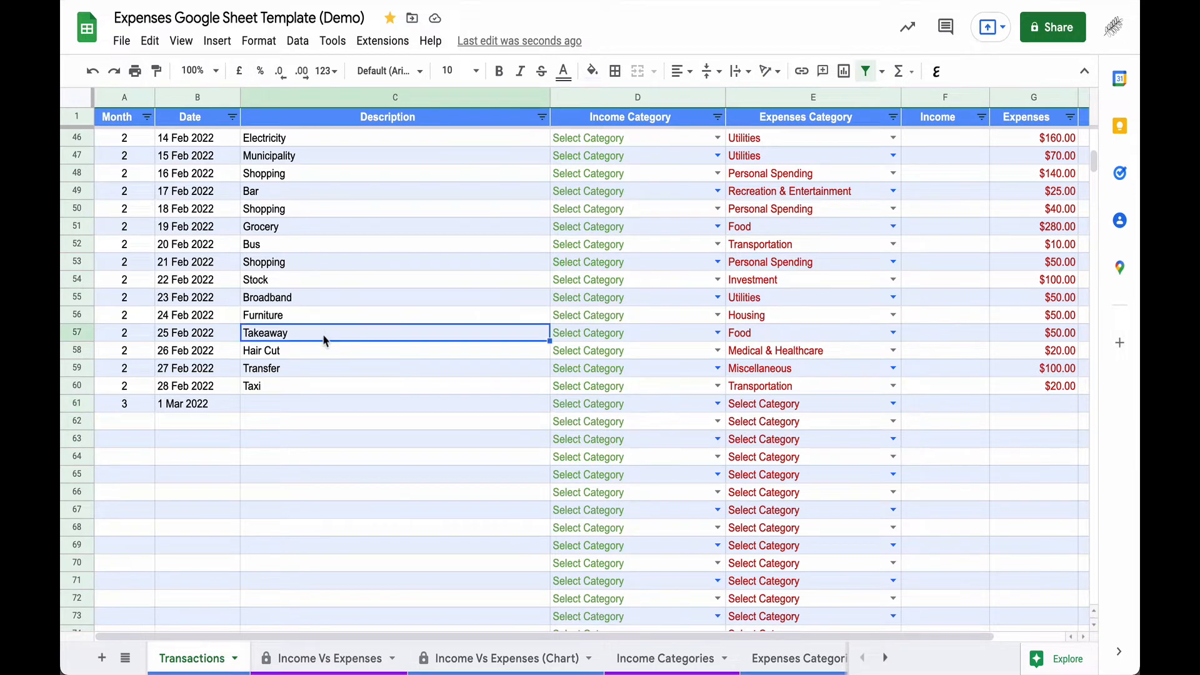
key("ctrl+c")
left_click(320, 407)
key("ctrl+v")
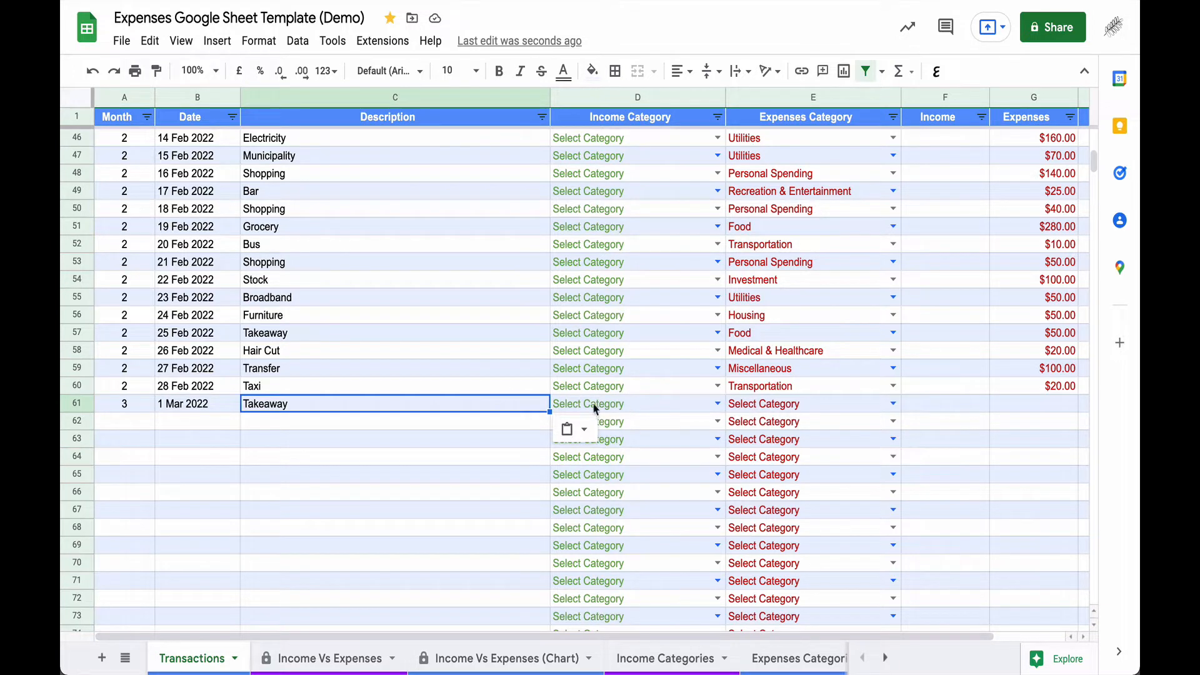
- Set the expenses category of the Takeaway transaction in row 61 to Food
left_click(645, 406)
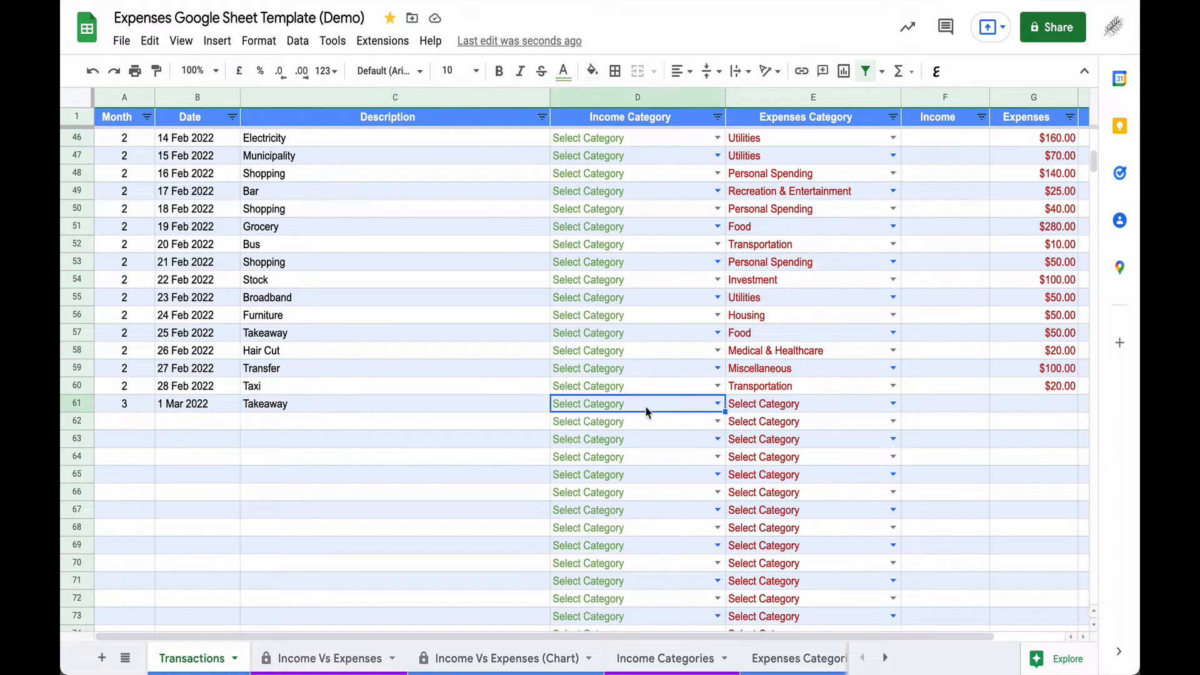
left_click(750, 408)
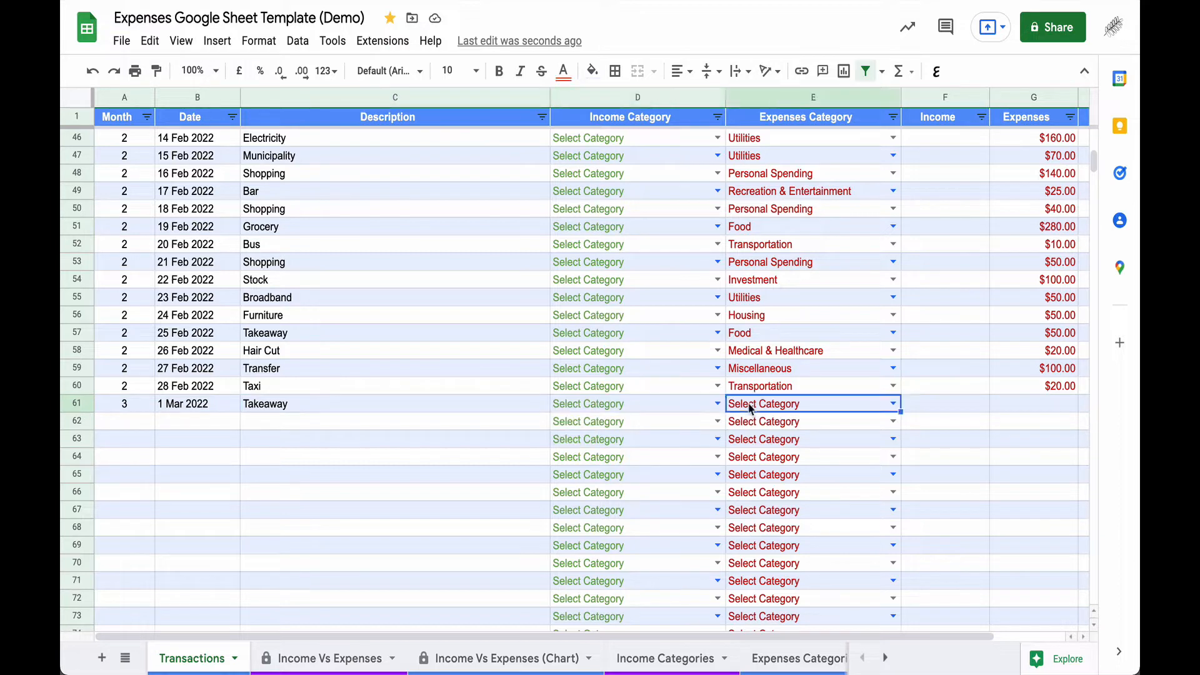
left_click(893, 404)
scroll(848, 463, "down", 1)
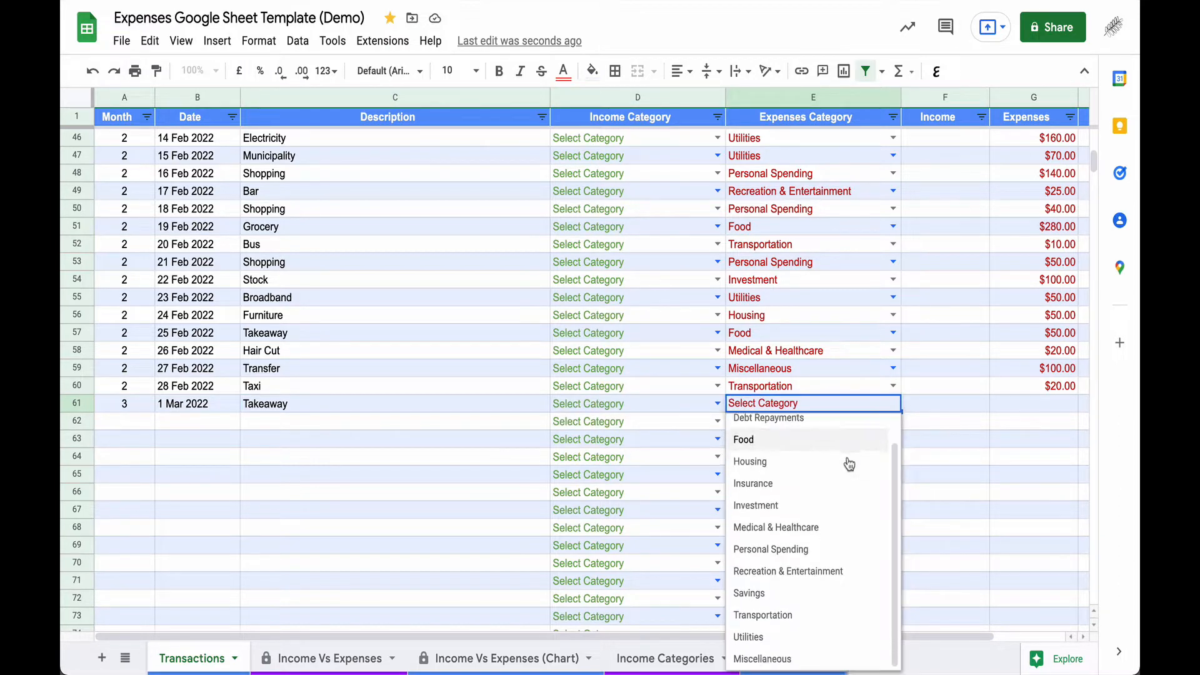
scroll(831, 468, "up", 1)
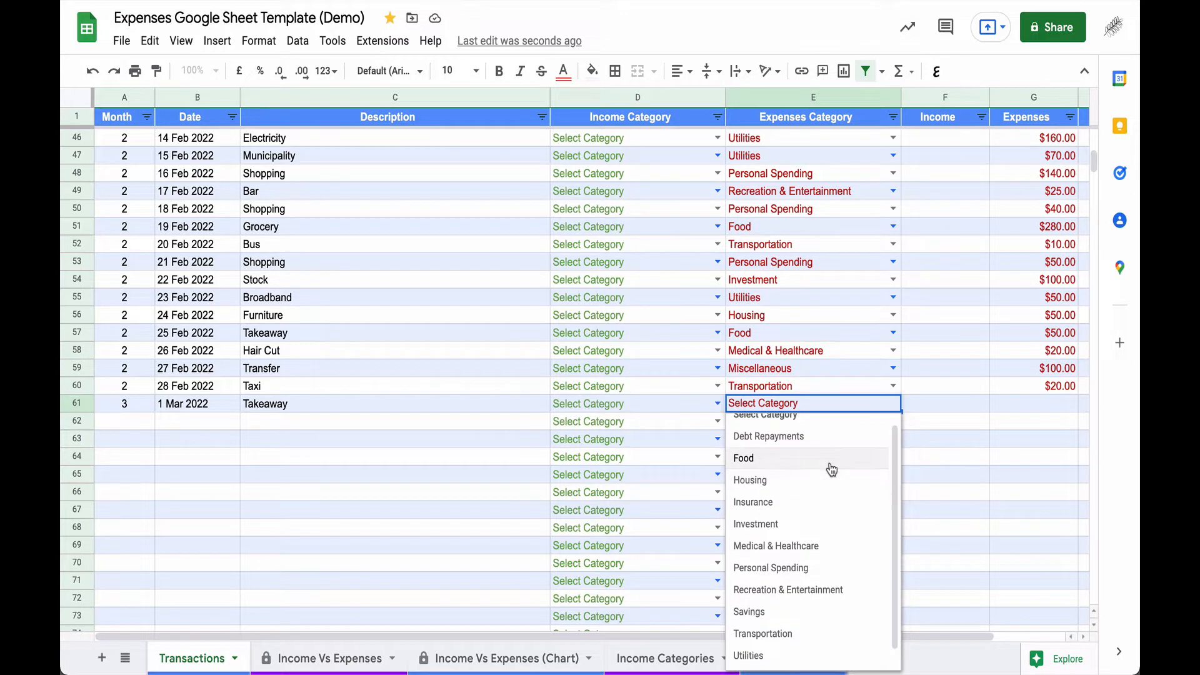
left_click(821, 462)
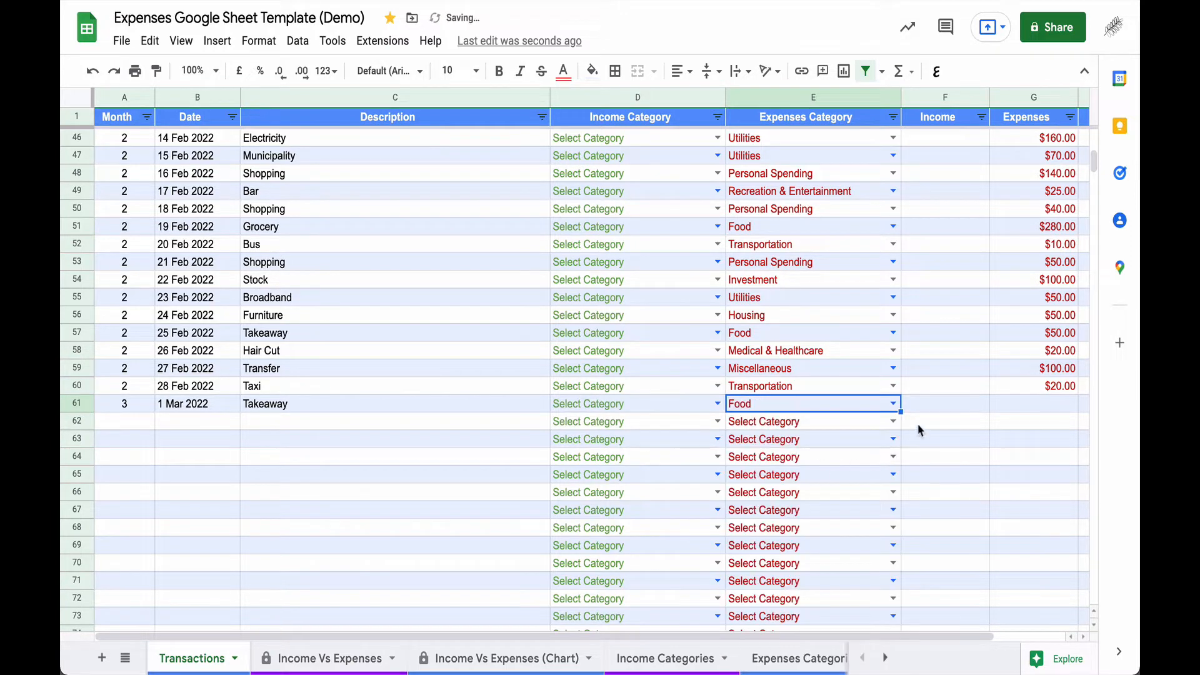
- Enter 10 as the expense amount of the Takeaway transaction in row 61
scroll(919, 428, "right", 3)
left_click(807, 407)
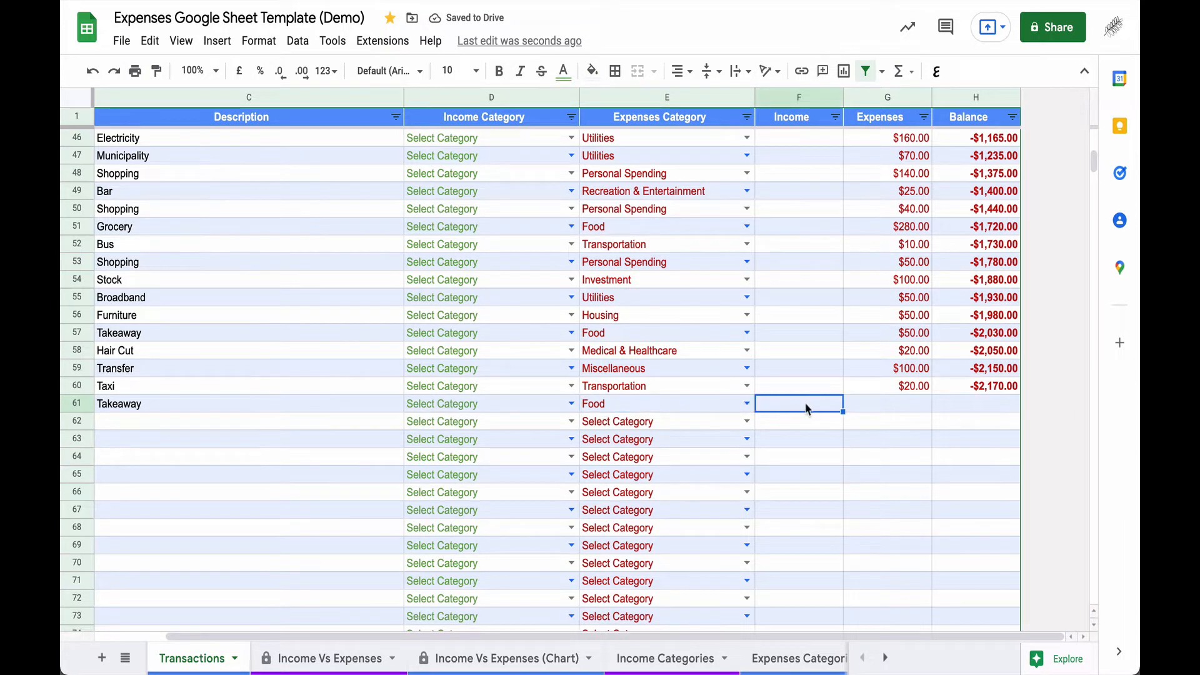
left_click(877, 406)
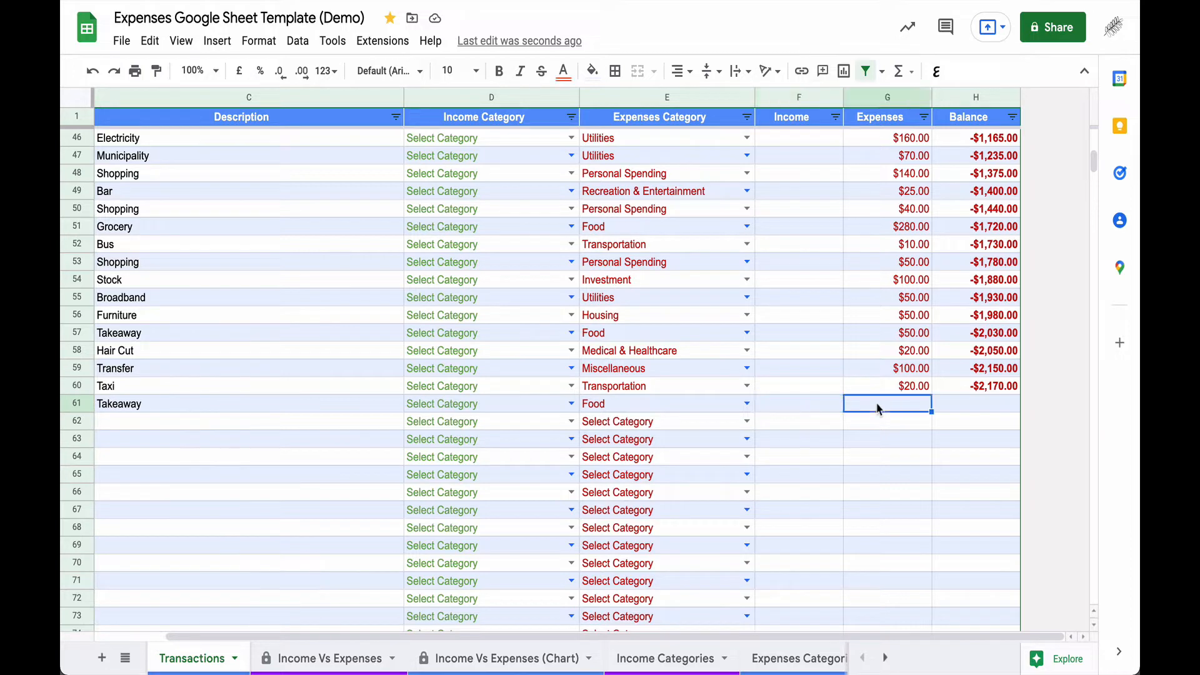
type("10")
key("Return")
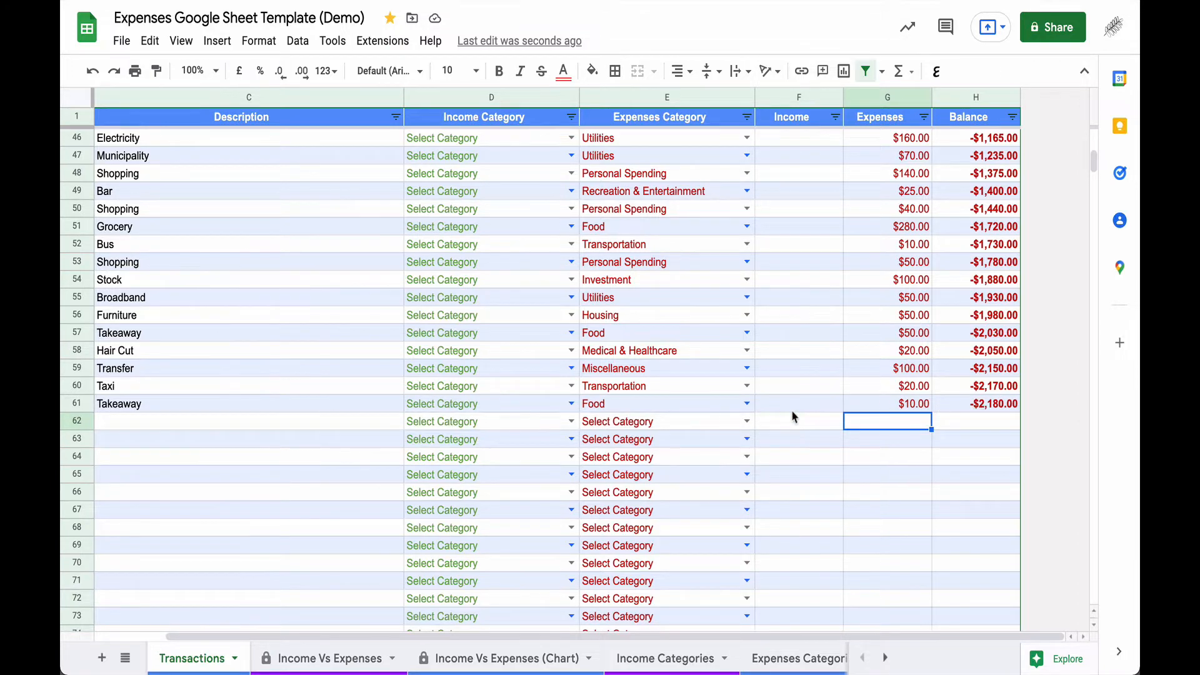
- Check the available income category options for the Freelance Work transaction in row 2
scroll(793, 417, "up", 10)
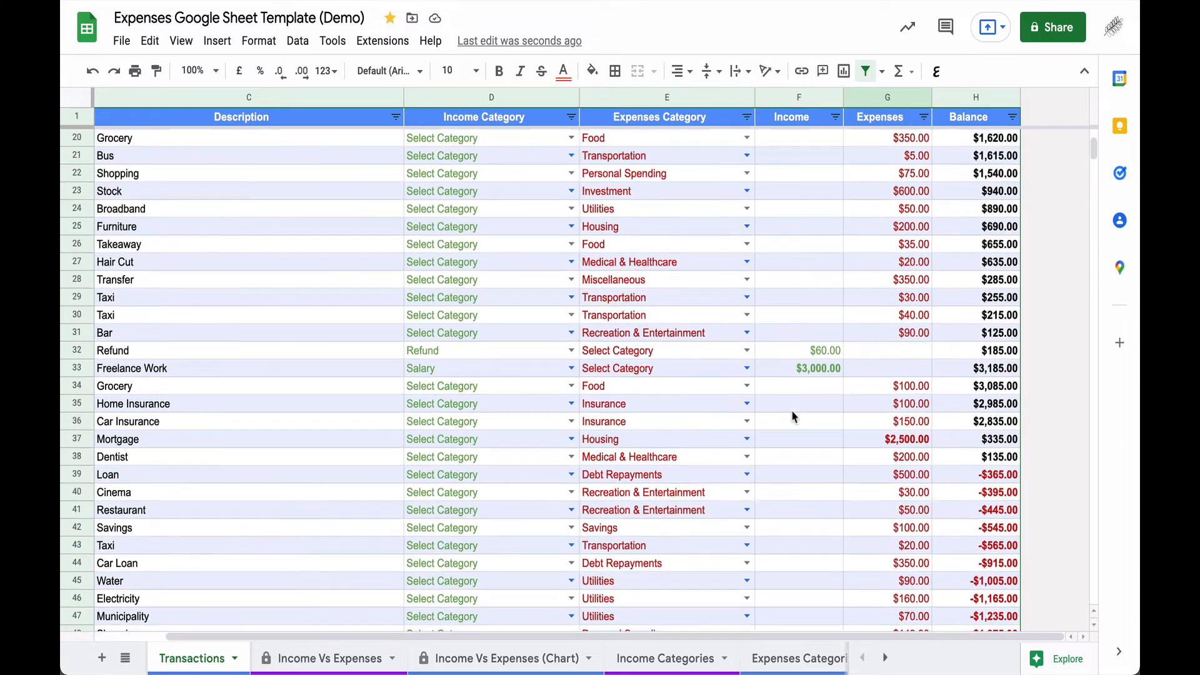
scroll(793, 417, "up", 7)
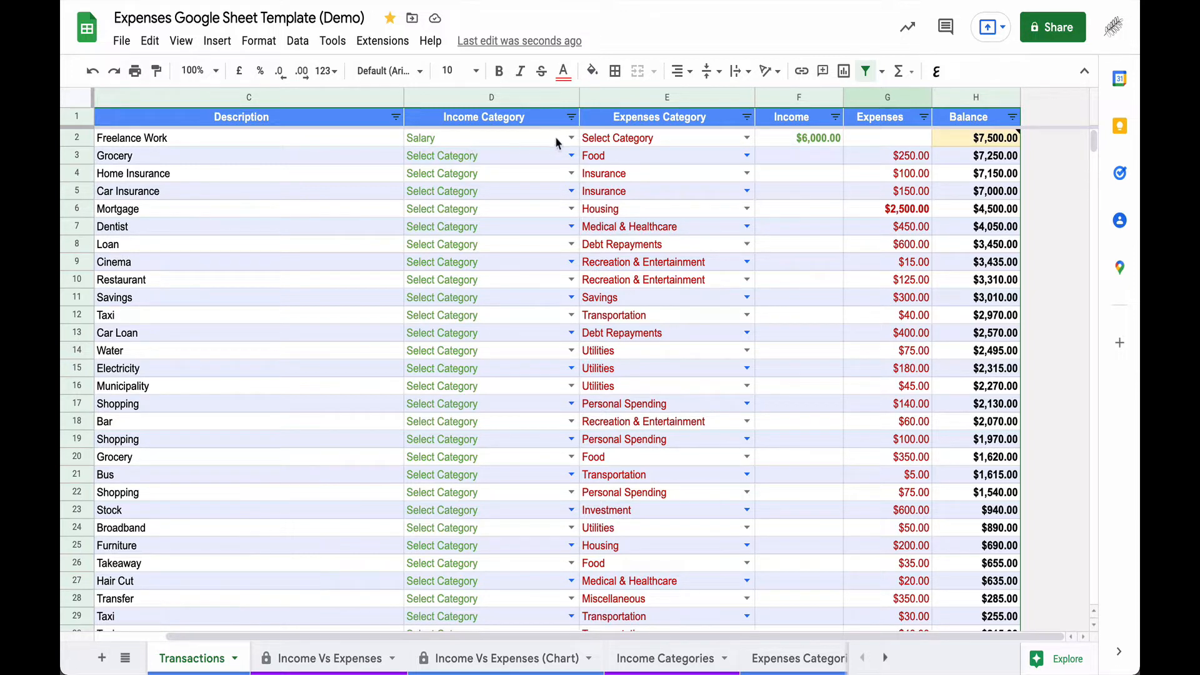
scroll(560, 140, "left", 3)
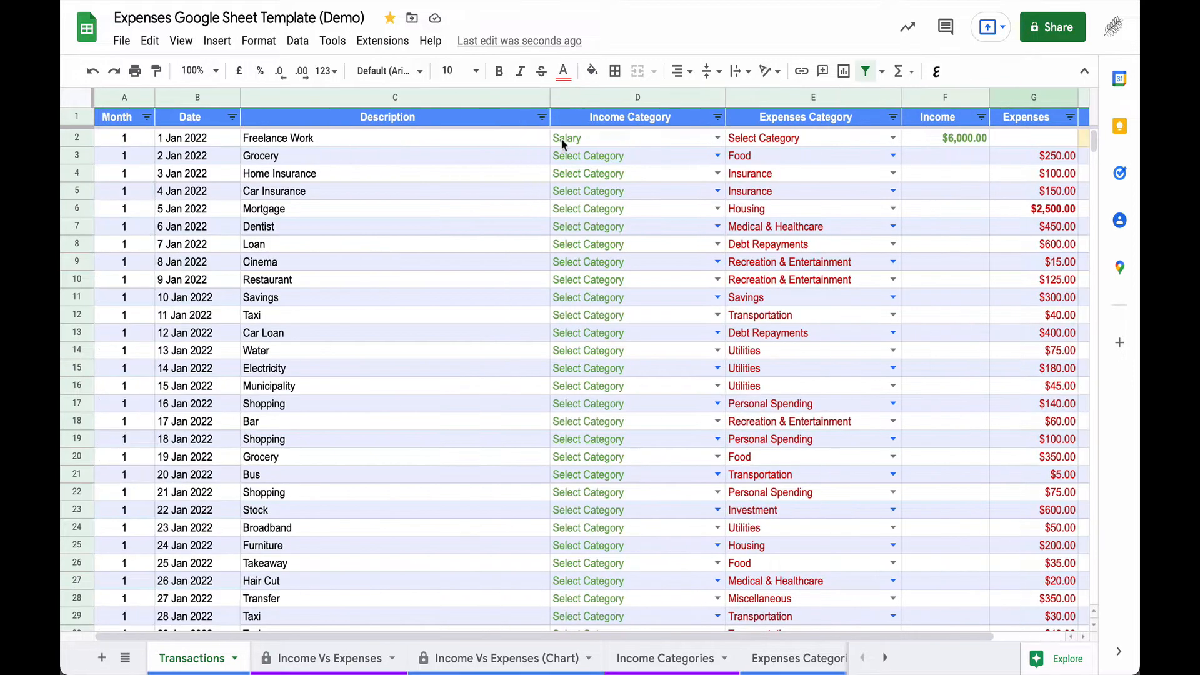
left_click(716, 138)
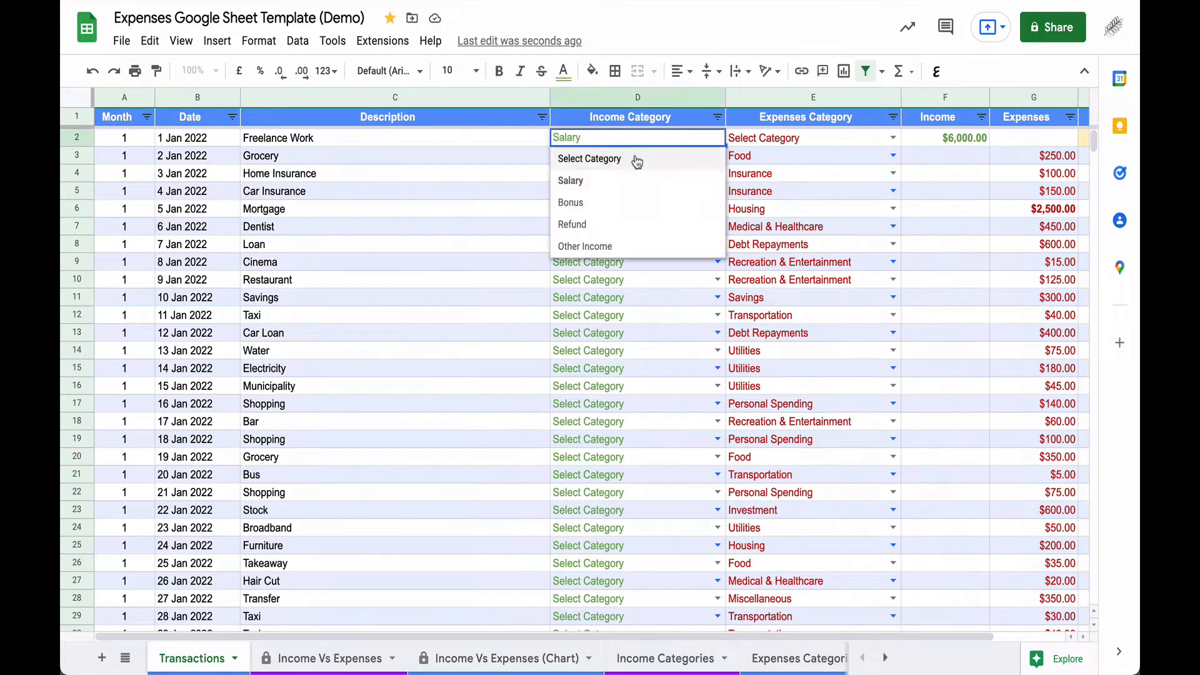
type("Salary")
left_click(504, 137)
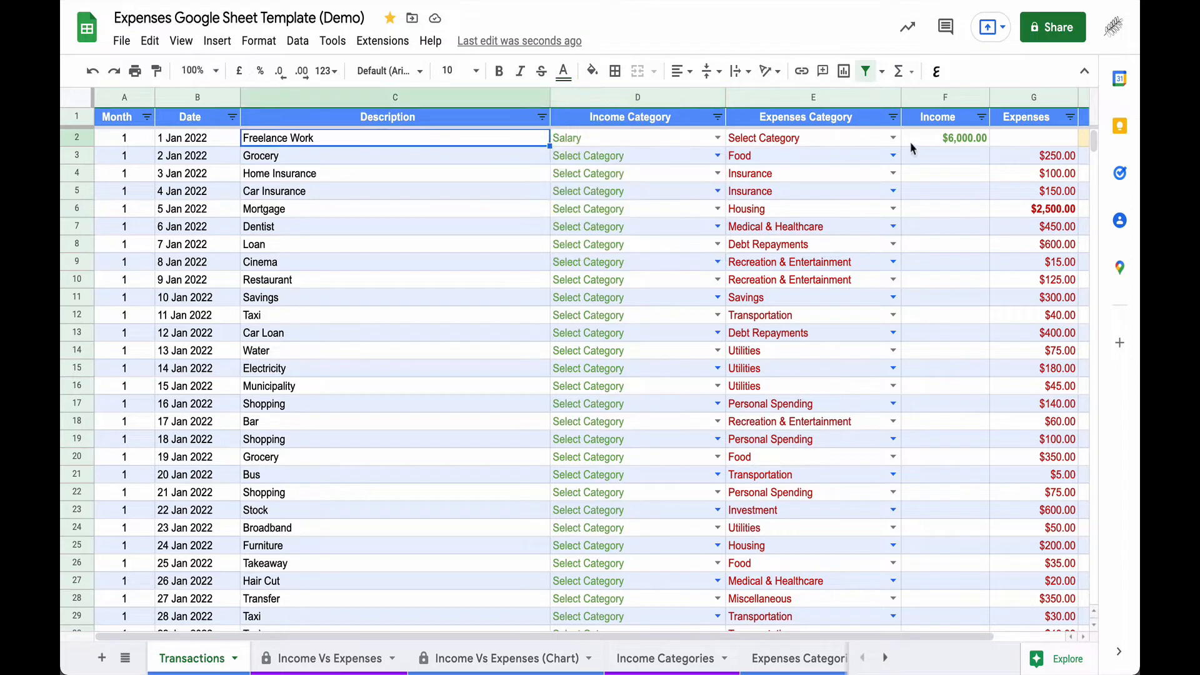
- Read the note on the opening Balance cell H2 and cancel the attempted edit of the Balance column
left_click(946, 140)
scroll(955, 160, "right", 3)
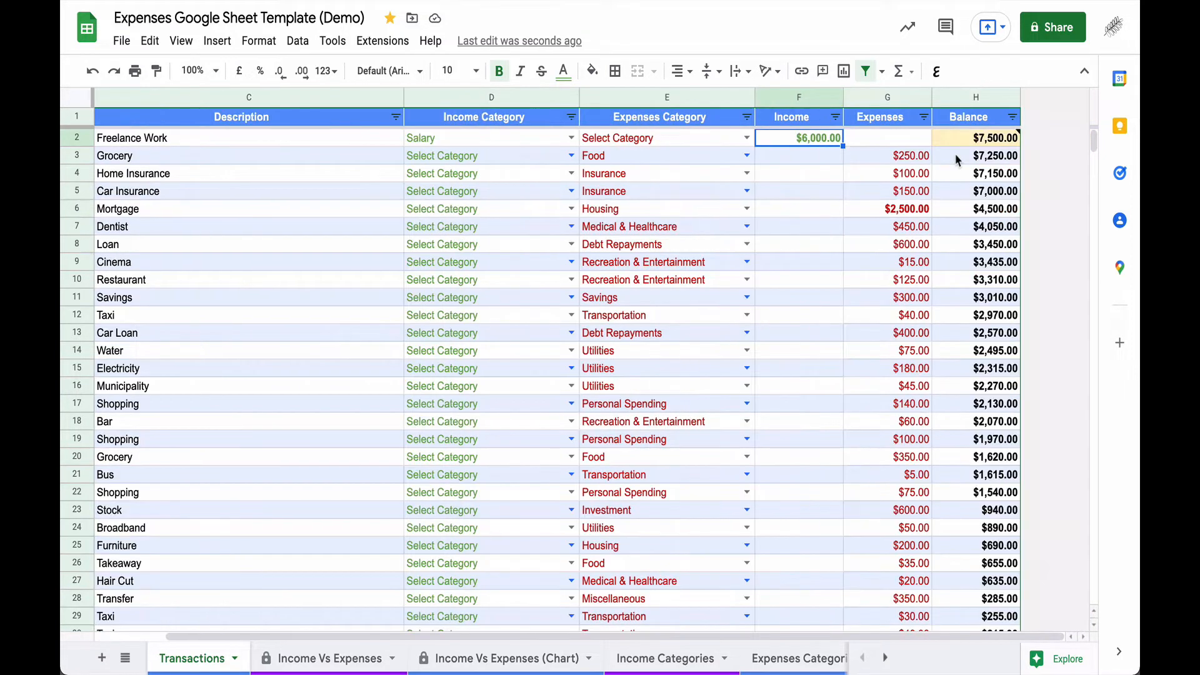
left_click(948, 145)
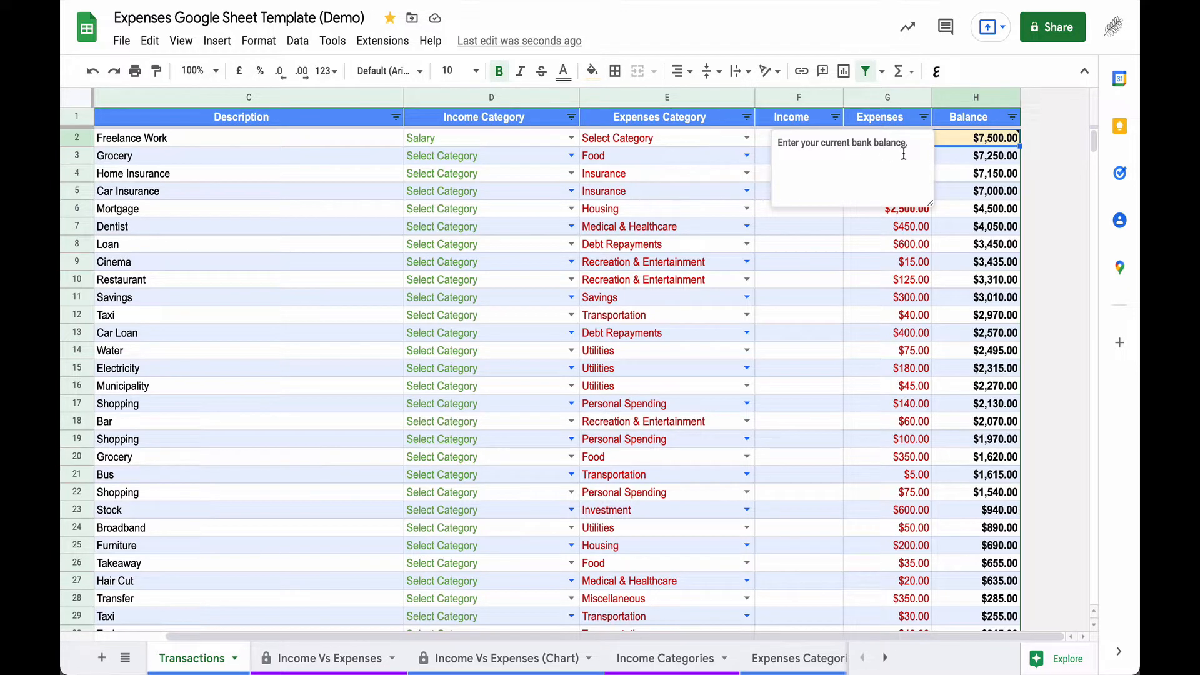
left_click(962, 157)
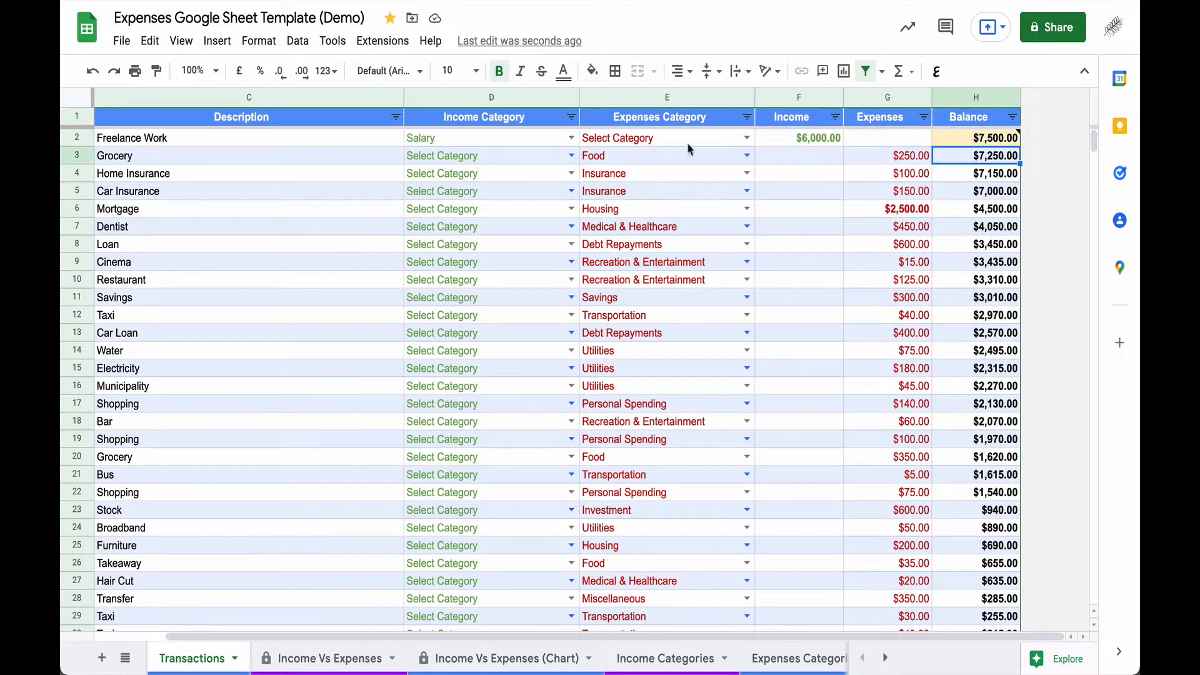
left_click(951, 145)
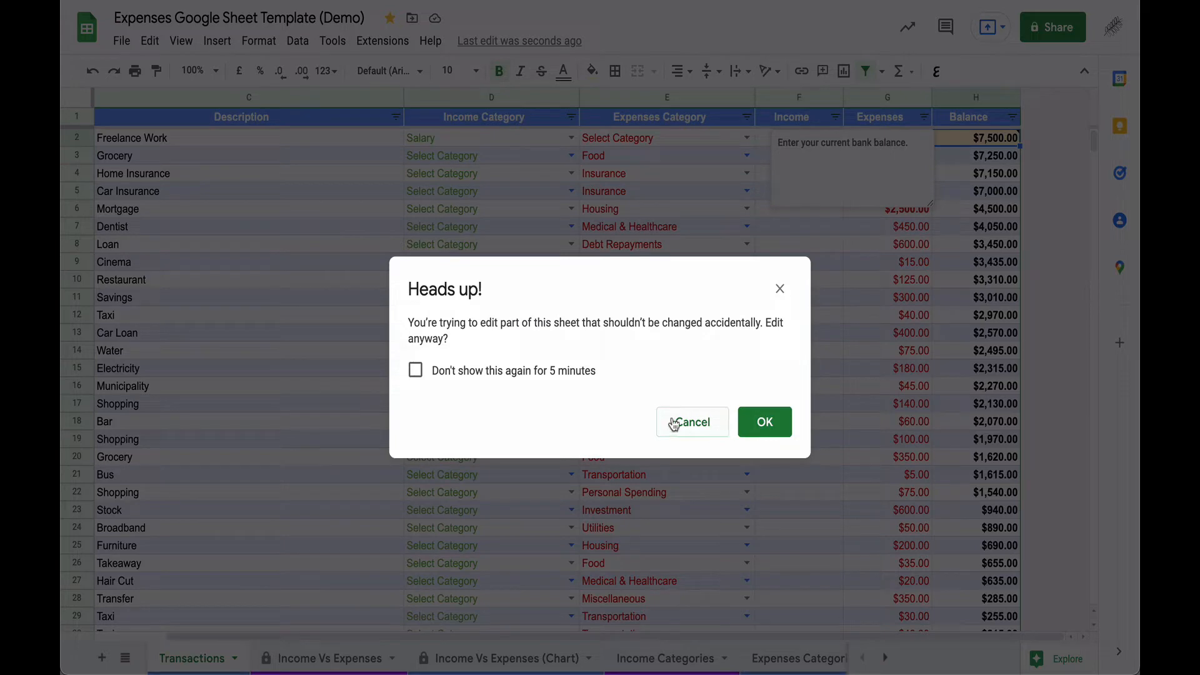
left_click(695, 432)
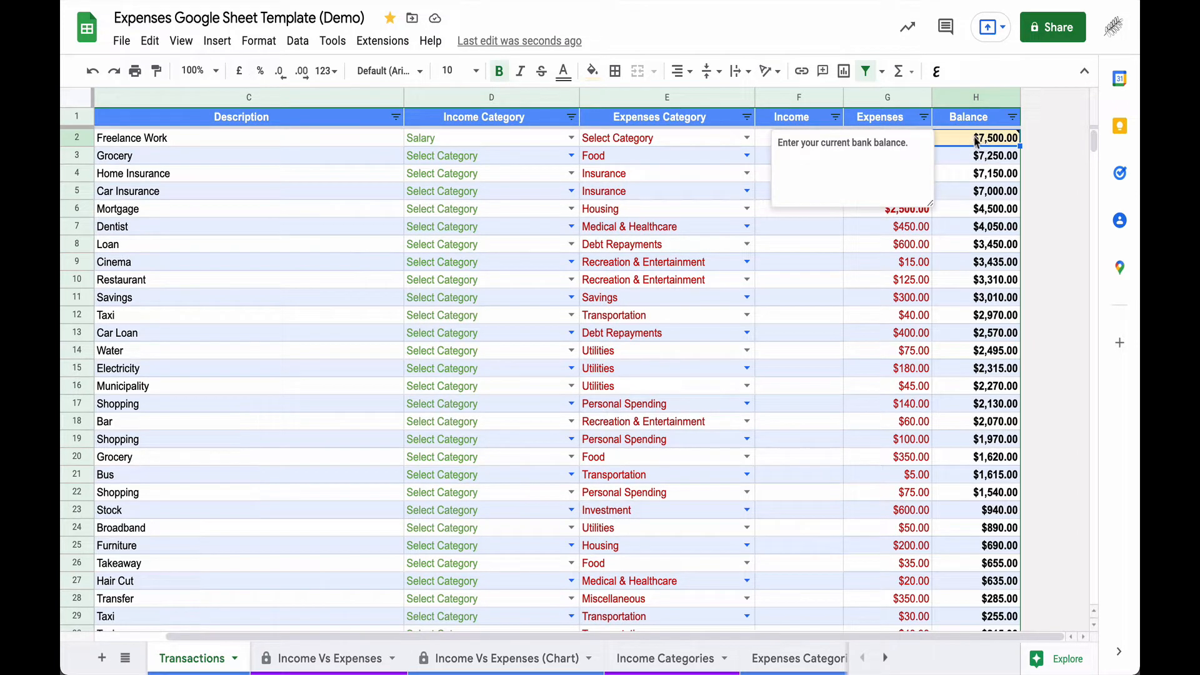
- Clear the opening balance in cell H2 and enter 6000
key("Down")
left_click(980, 138)
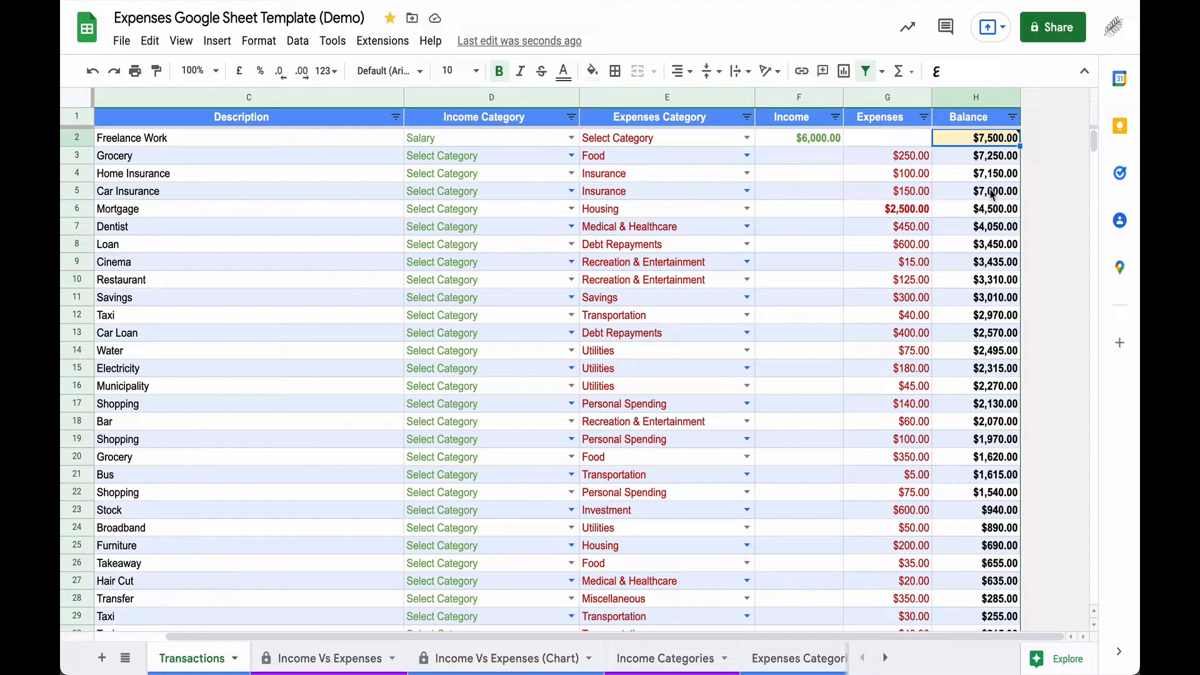
key("Delete")
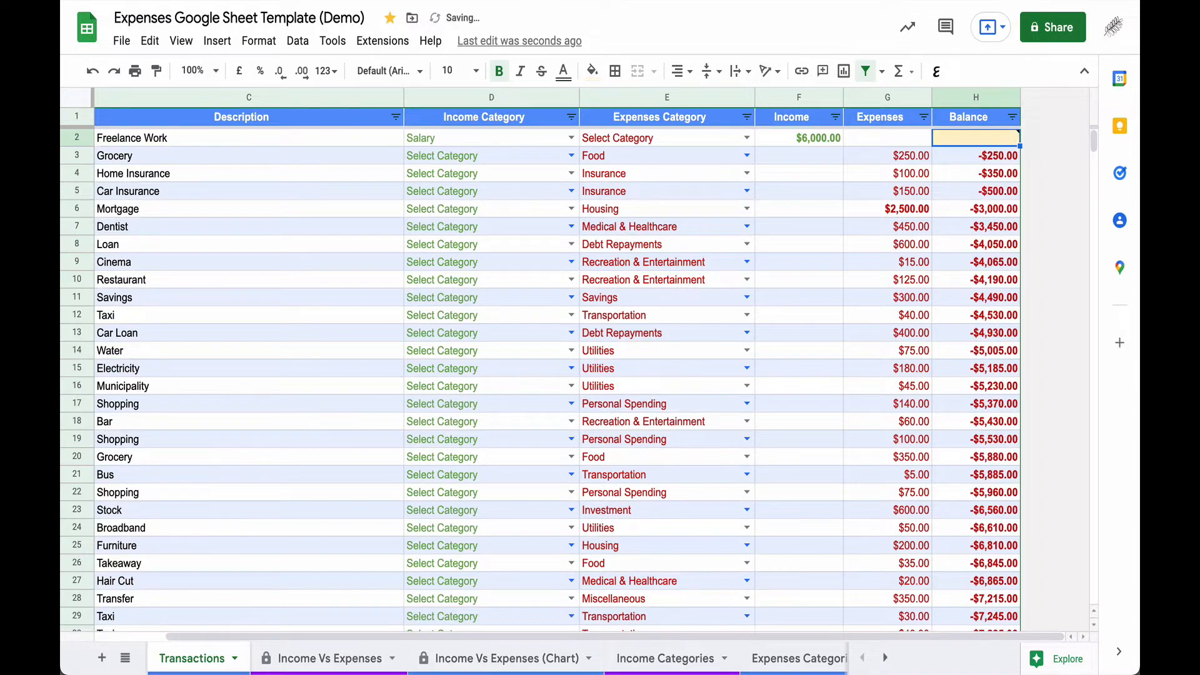
type("6000")
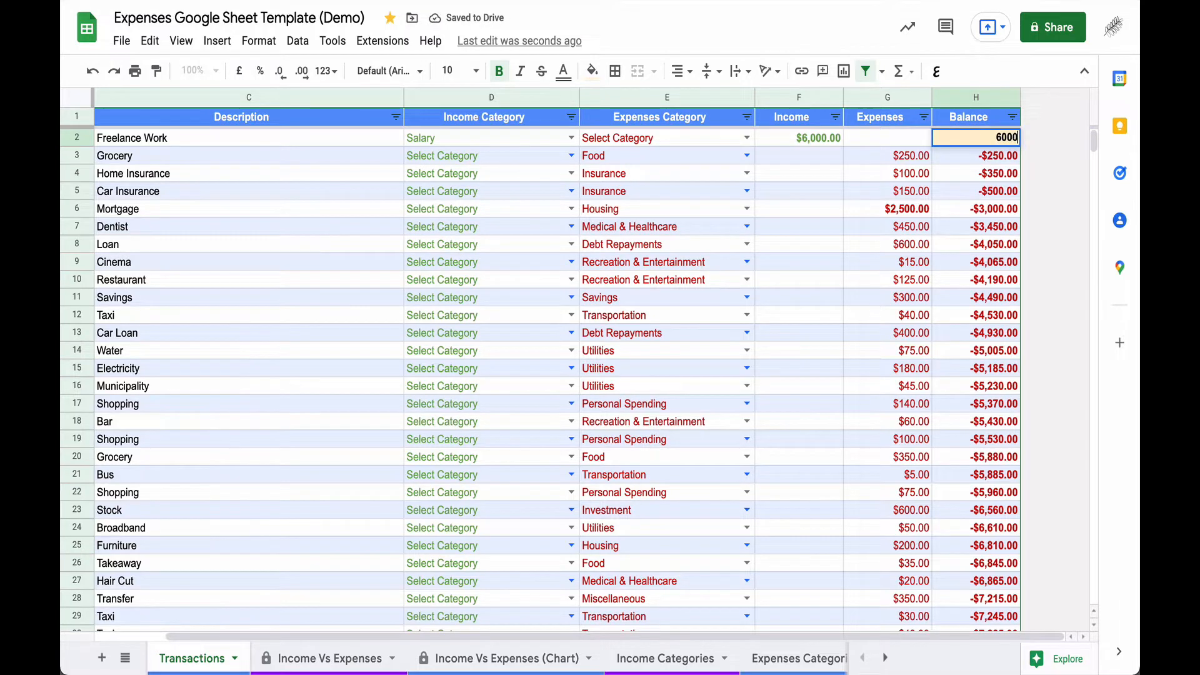
key("Return")
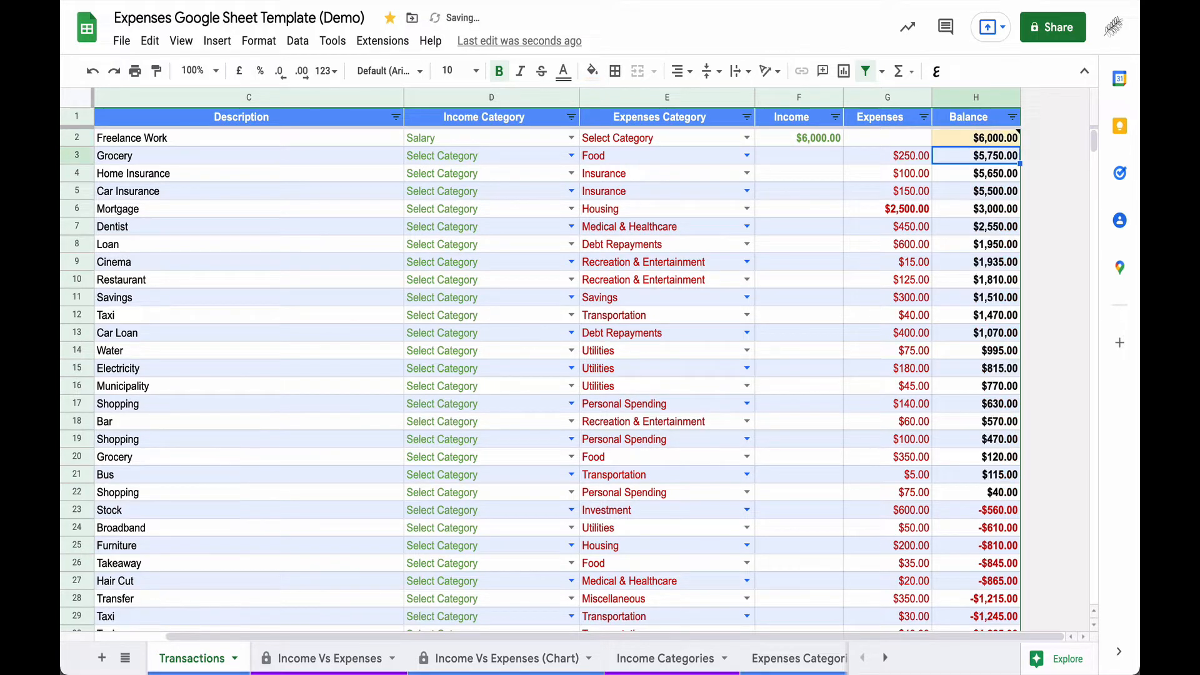
- Set the opening balance in cell H2 to 10000
left_click(976, 138)
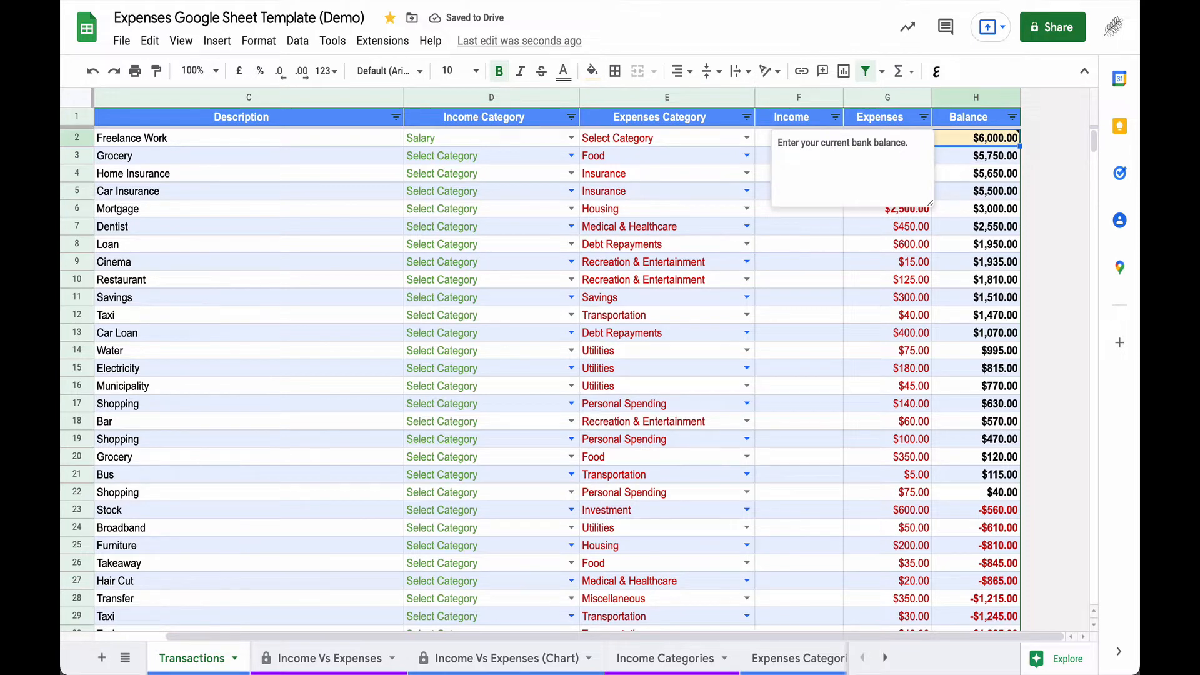
type("10000")
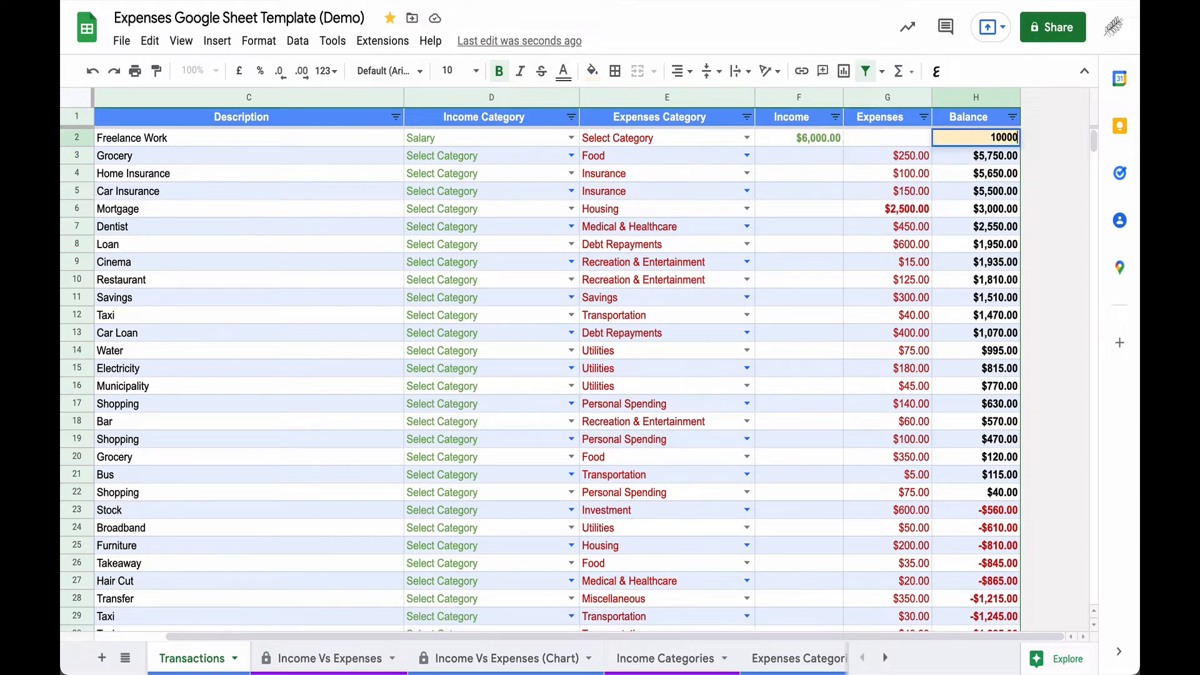
key("Return")
left_click(976, 138)
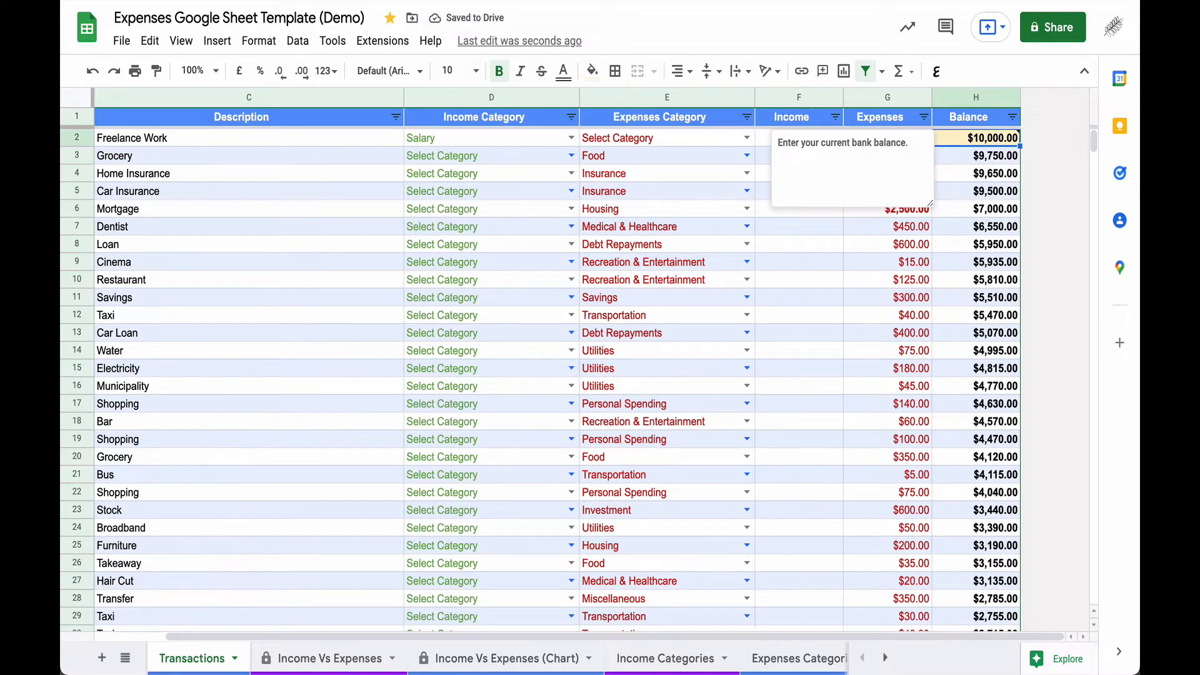
left_click(979, 194)
left_click(994, 143)
left_click(988, 195)
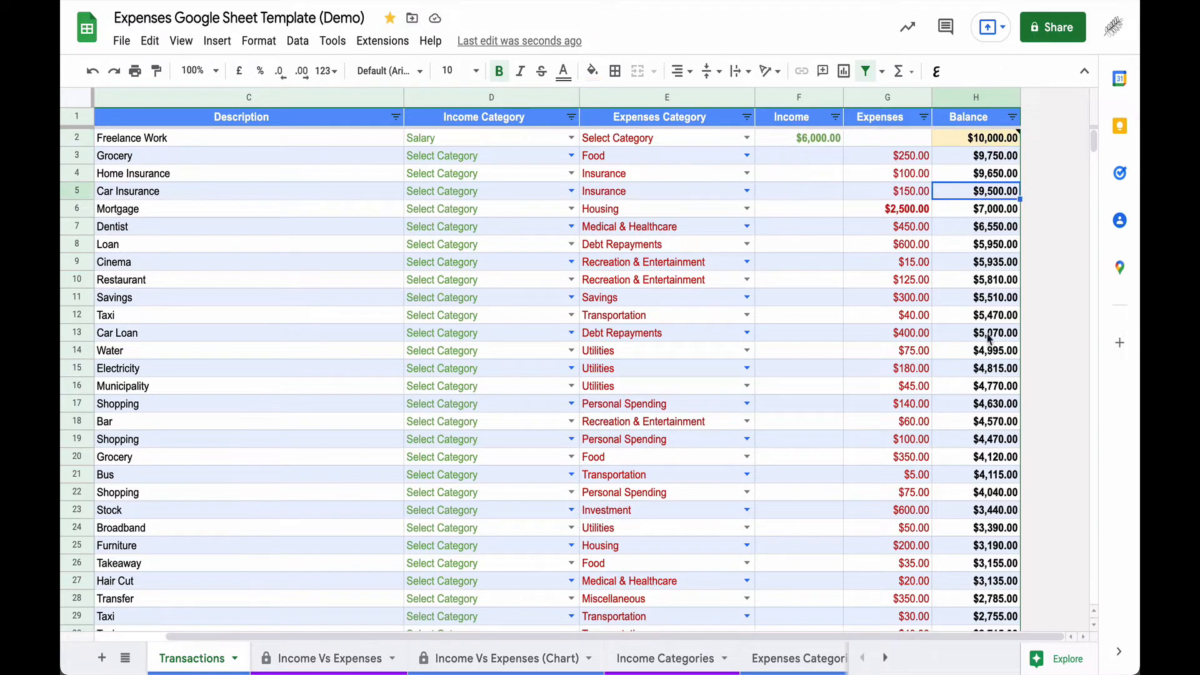
- Try to edit the protected Balance cell H11 in the Savings row, then cancel the edit
scroll(983, 343, "down", 1)
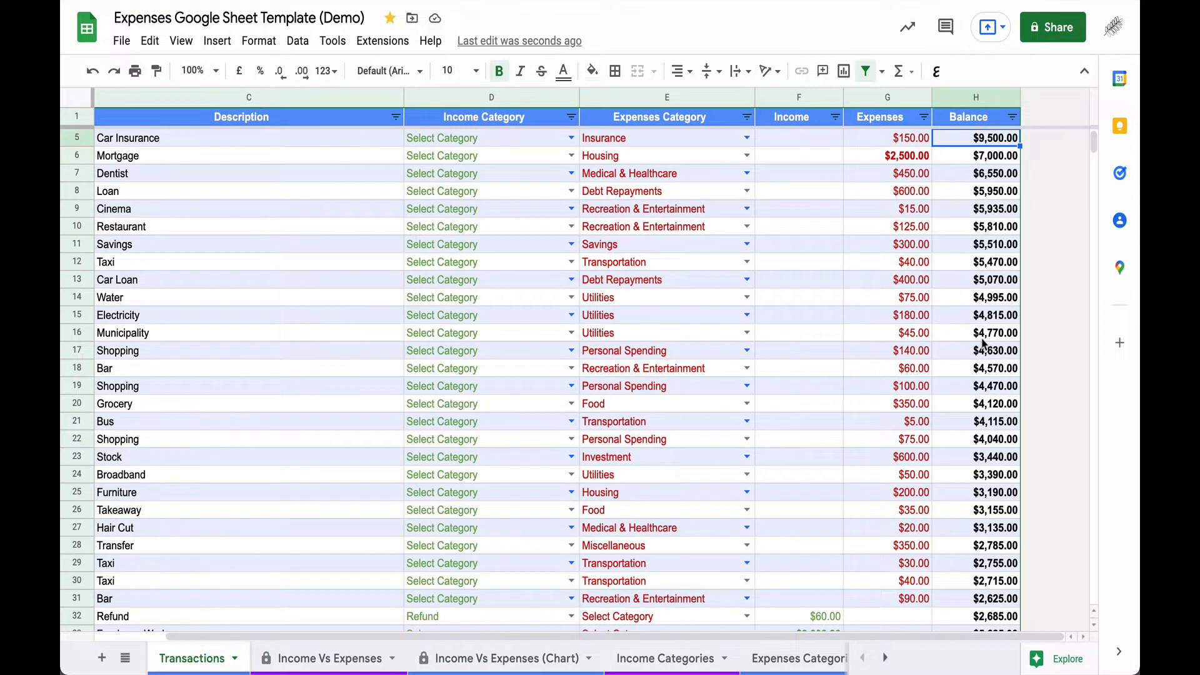
scroll(984, 344, "up", 2)
left_click(988, 298)
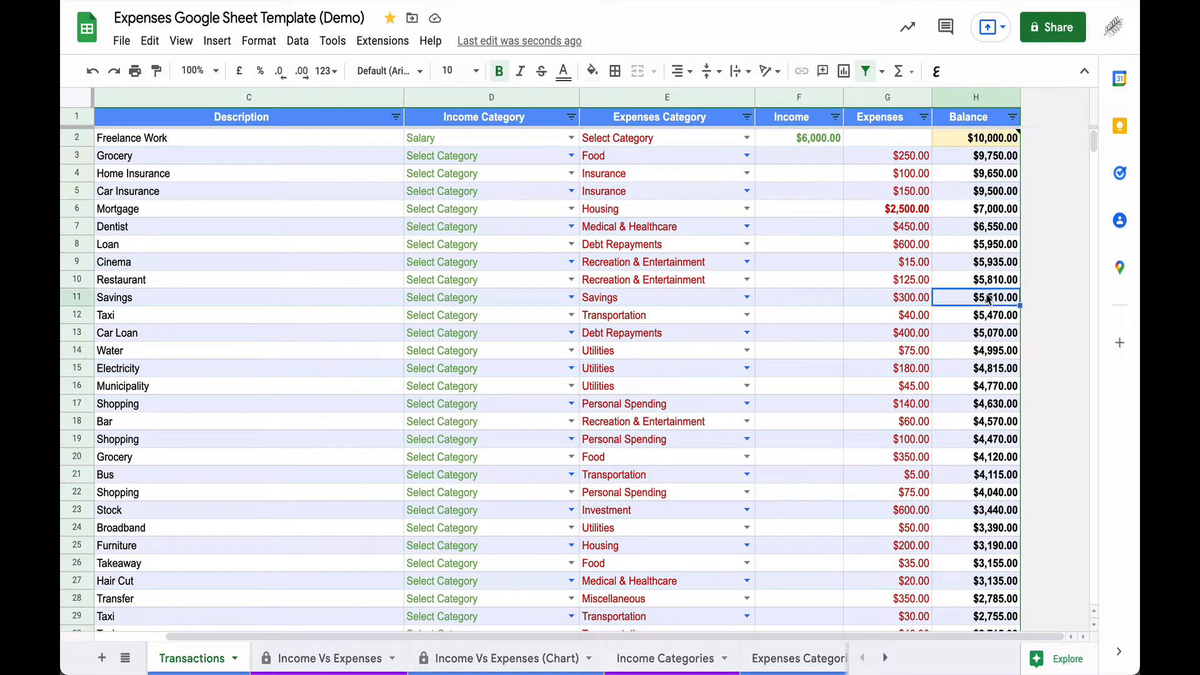
double_click(988, 298)
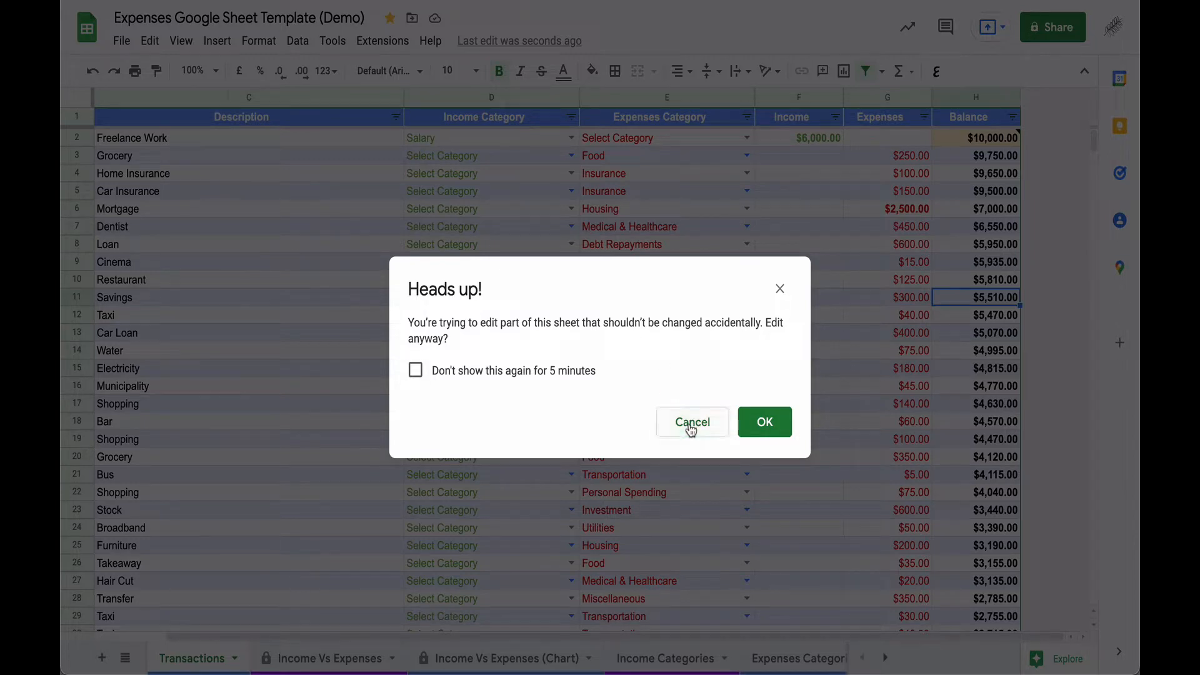
left_click(691, 430)
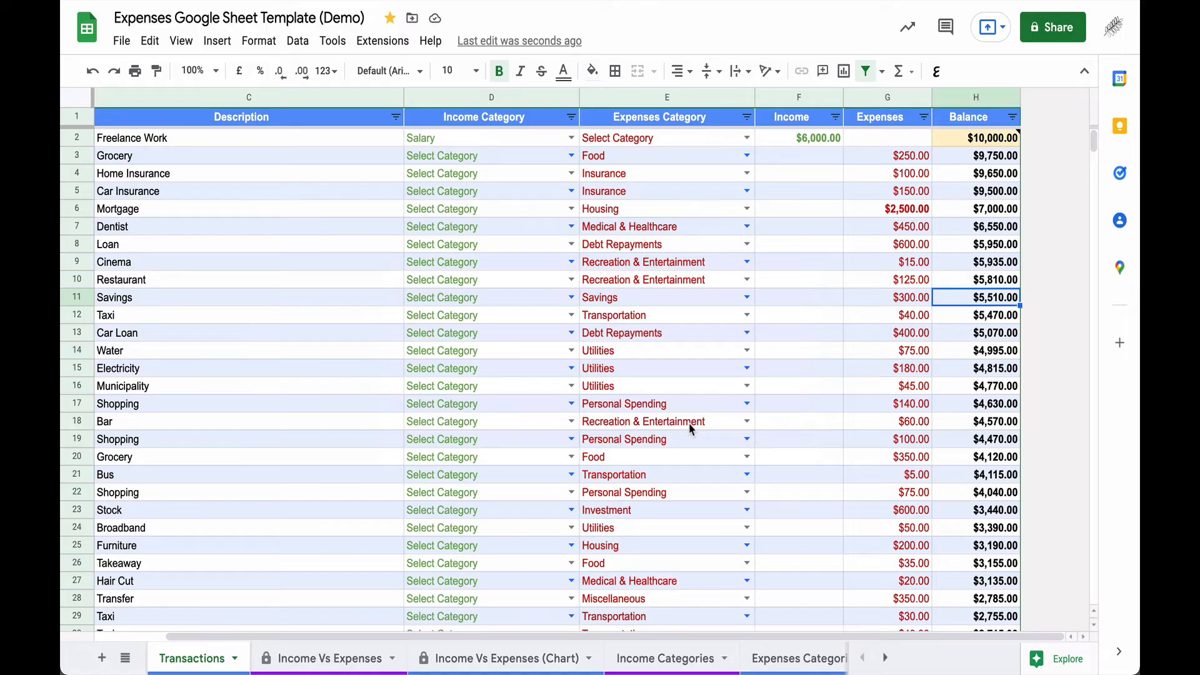
- Review the transaction columns from Month to Balance and the January to March entries in the Transactions sheet
left_click(896, 302)
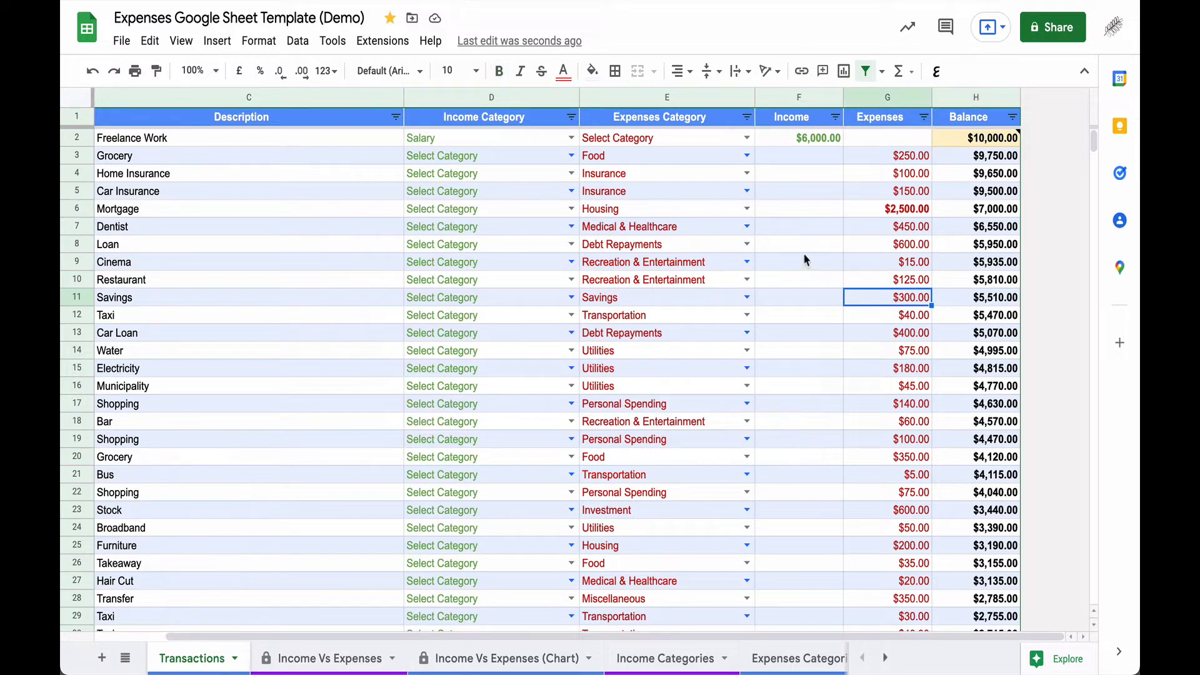
scroll(173, 162, "left", 3)
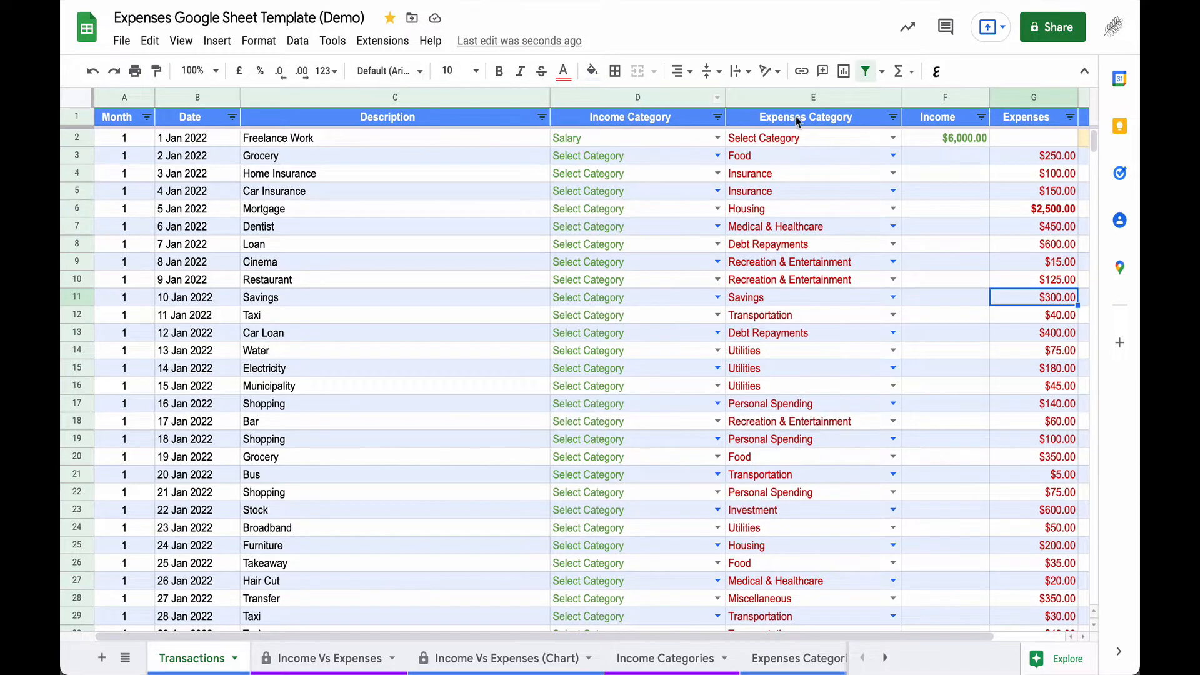
scroll(828, 182, "right", 3)
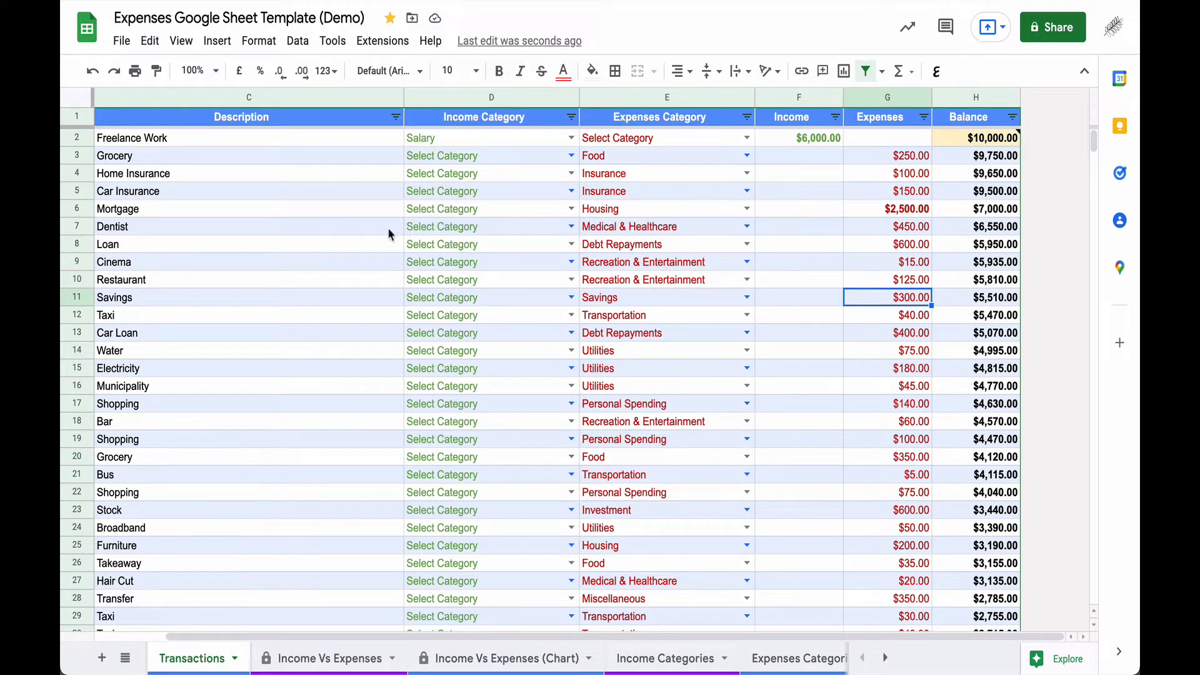
scroll(300, 222, "left", 3)
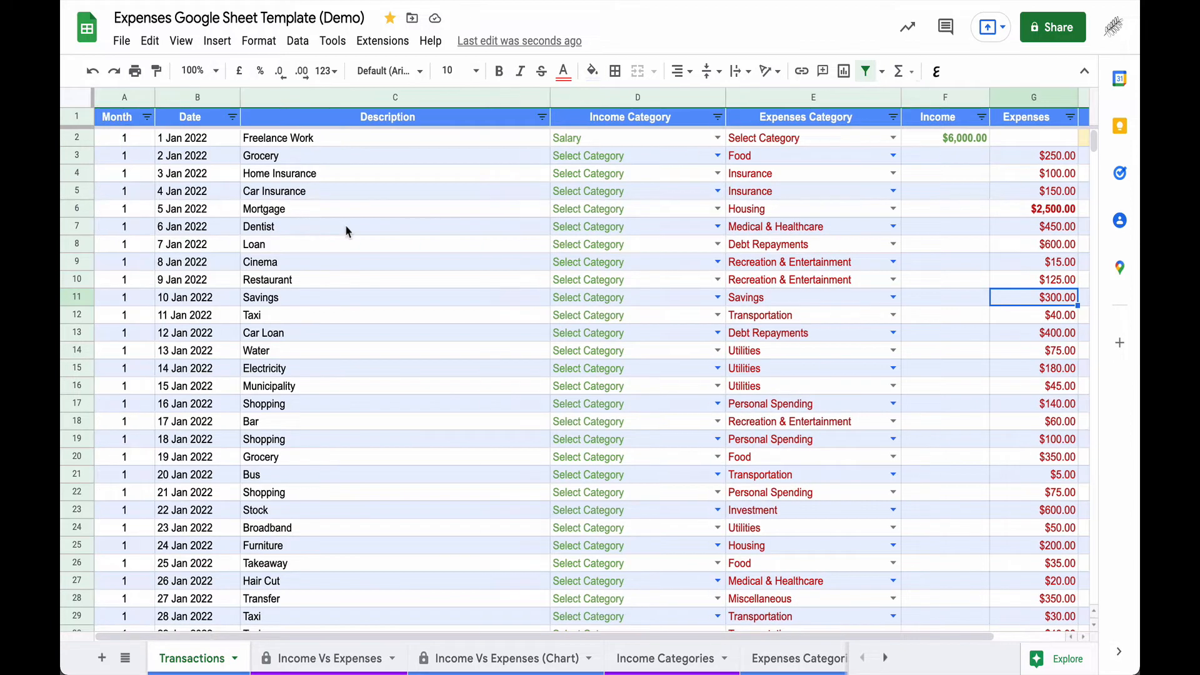
scroll(348, 228, "down", 3)
scroll(350, 232, "down", 4)
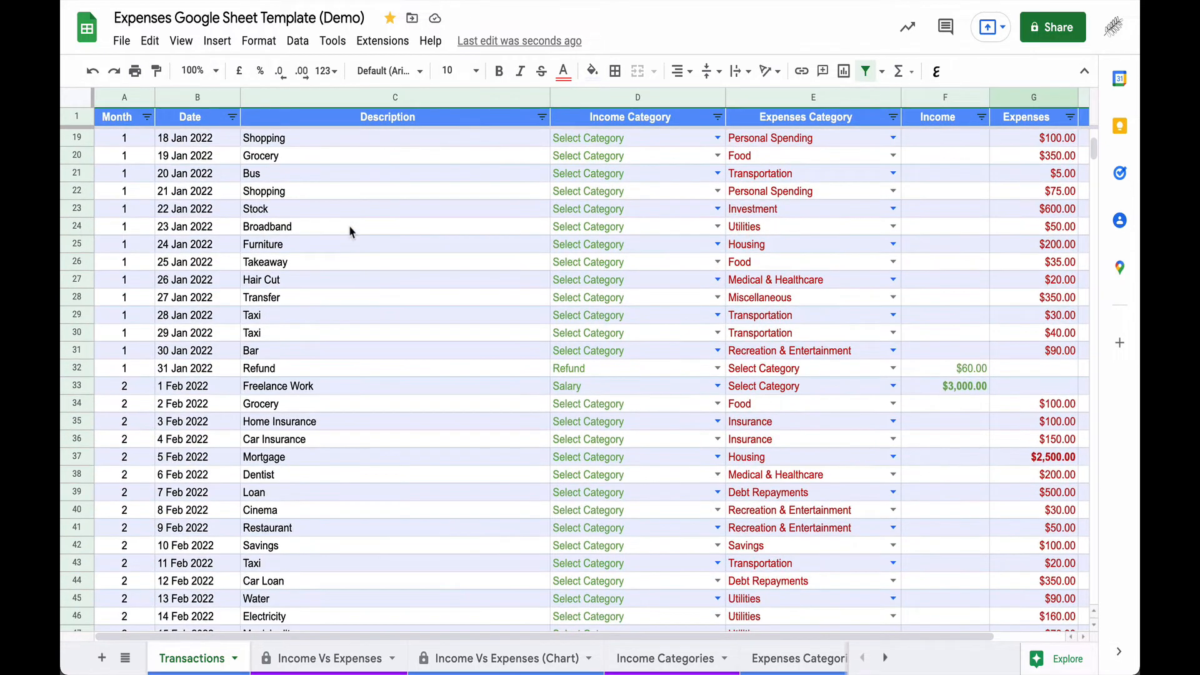
scroll(350, 232, "up", 6)
scroll(425, 251, "right", 3)
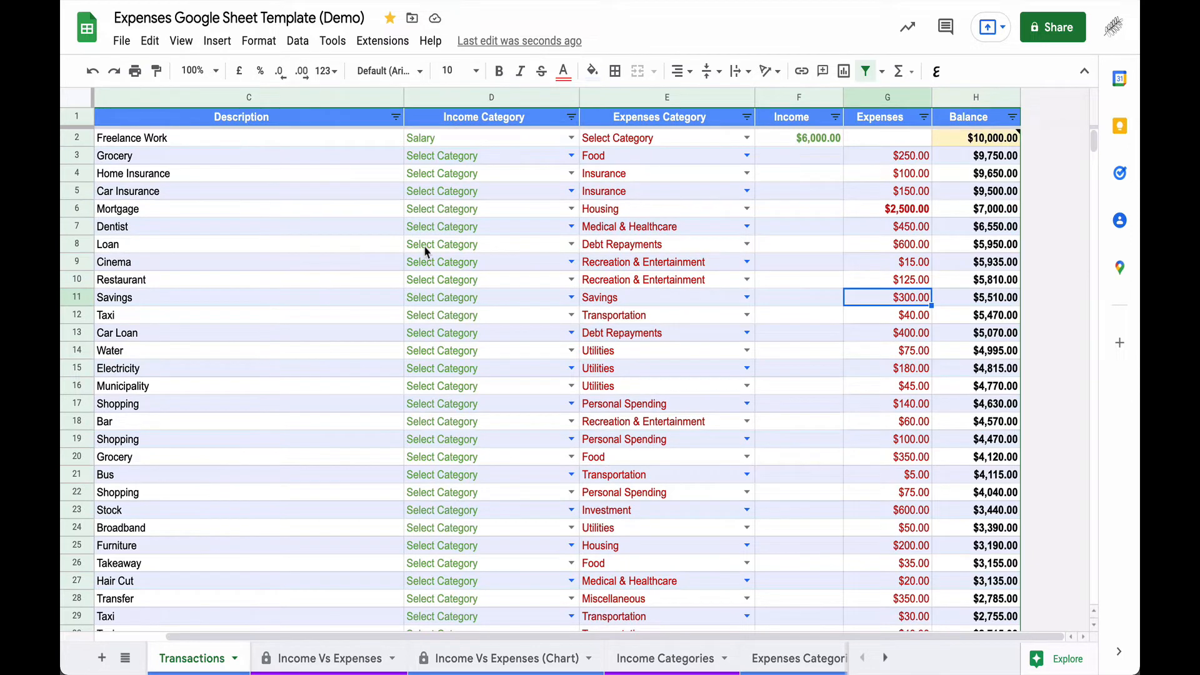
scroll(425, 252, "left", 3)
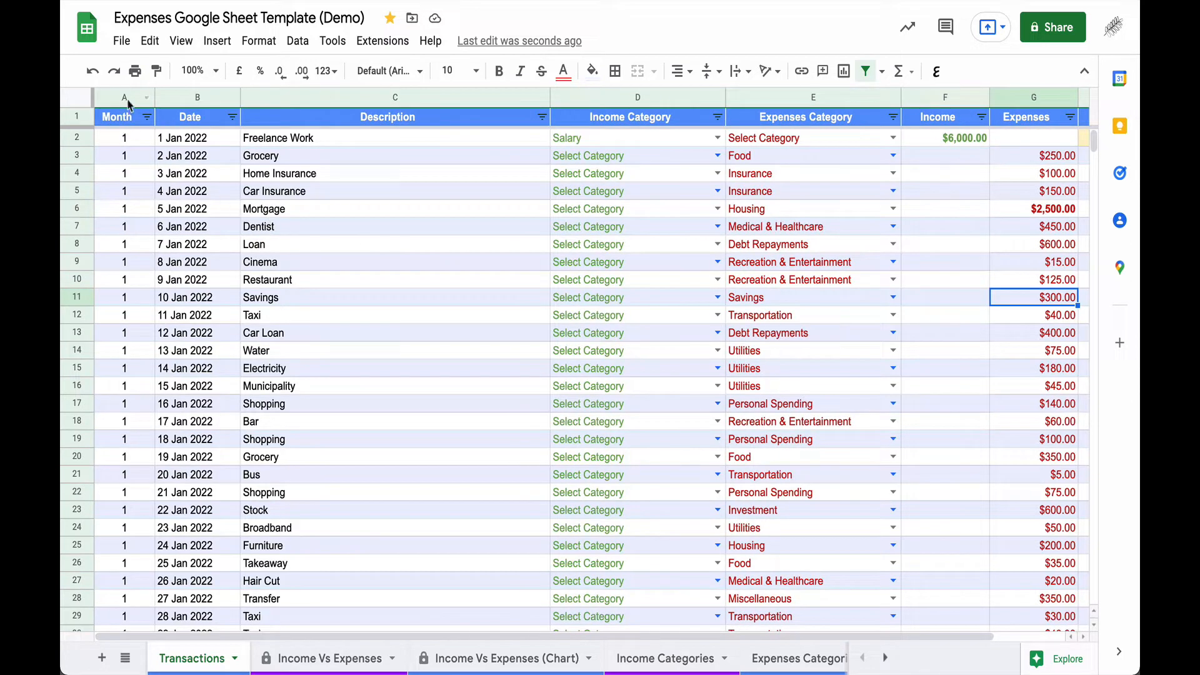
scroll(476, 219, "right", 3)
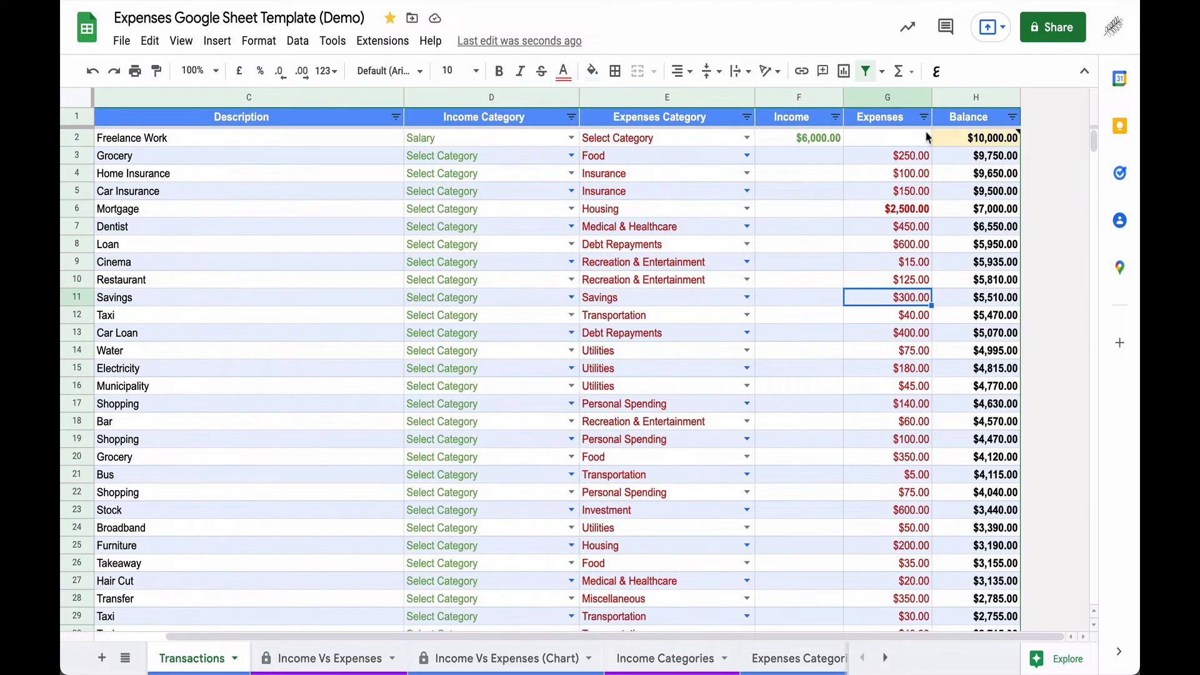
scroll(776, 261, "left", 3)
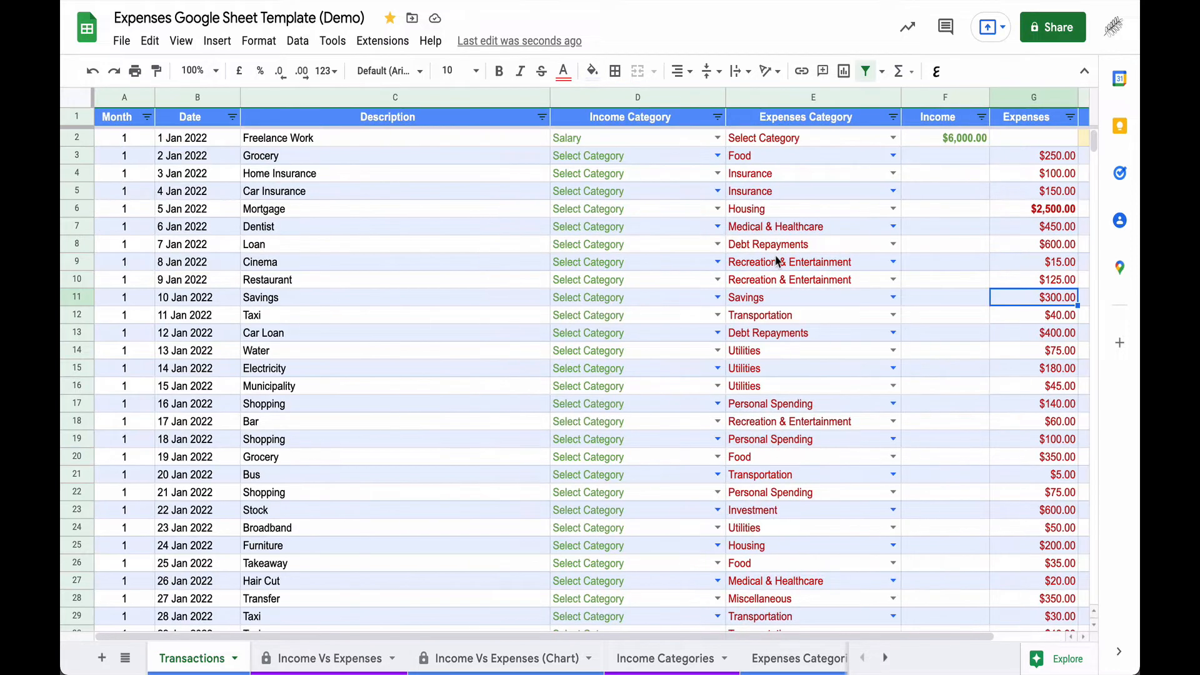
scroll(777, 261, "down", 1)
scroll(776, 262, "up", 1)
scroll(561, 305, "down", 11)
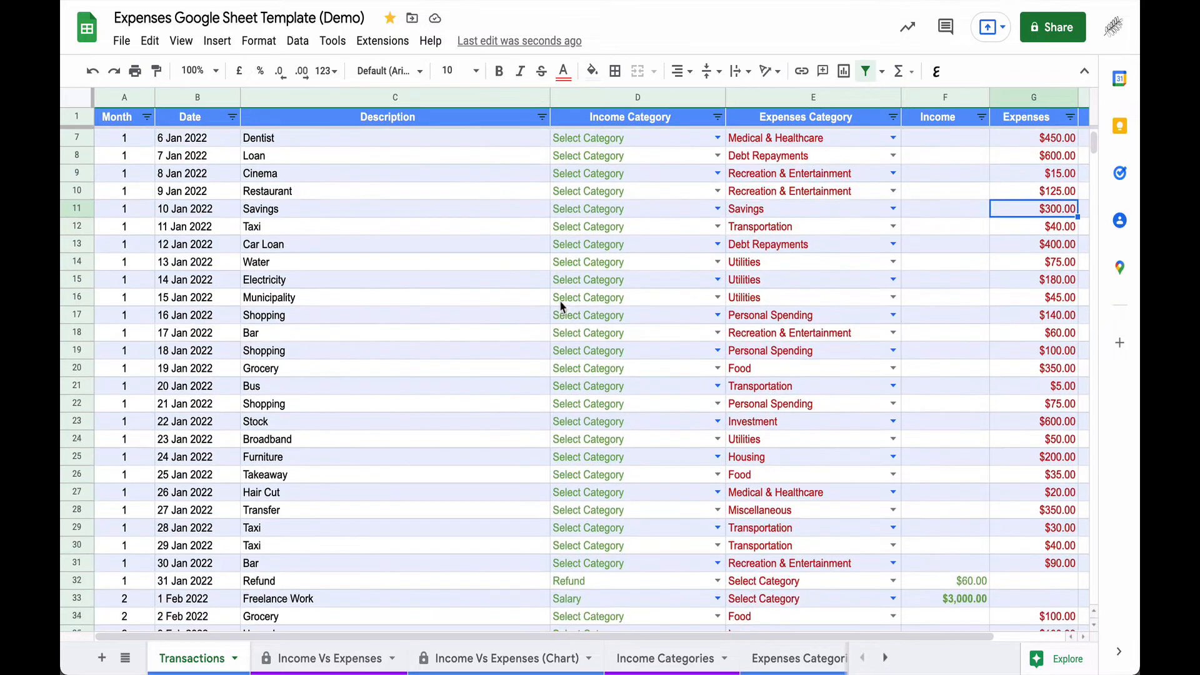
scroll(561, 305, "down", 5)
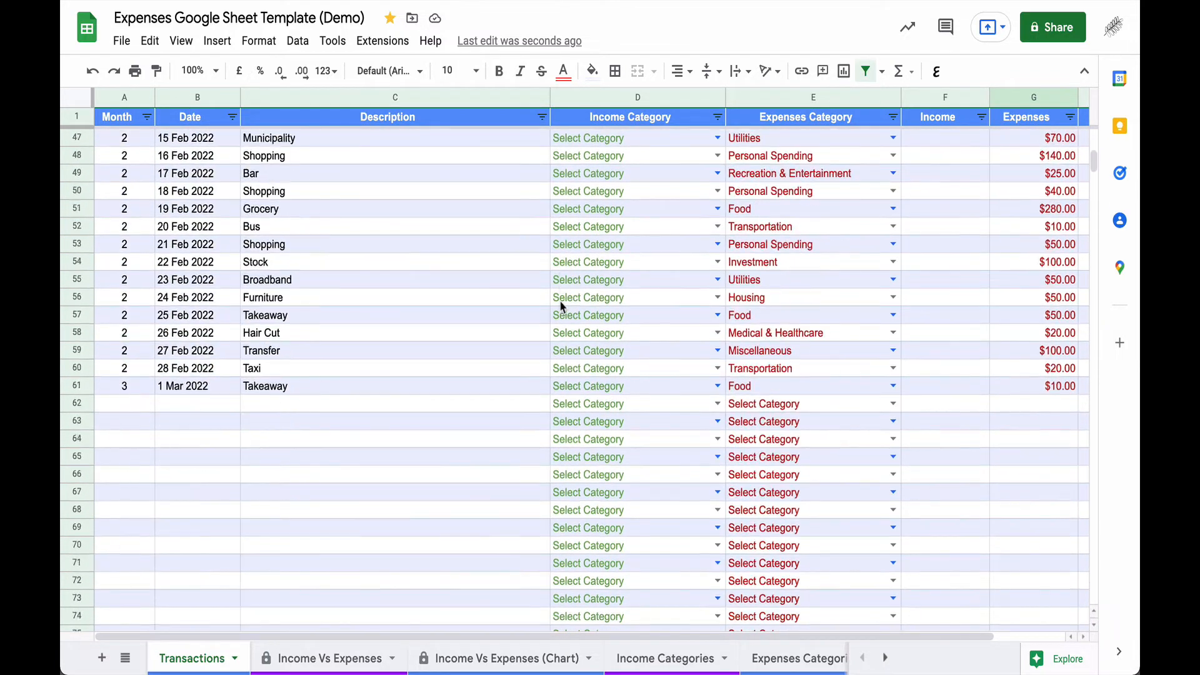
- Check which income categories are offered for the 1 January Freelance Work transaction in cell D2, keeping its current category
scroll(561, 306, "up", 16)
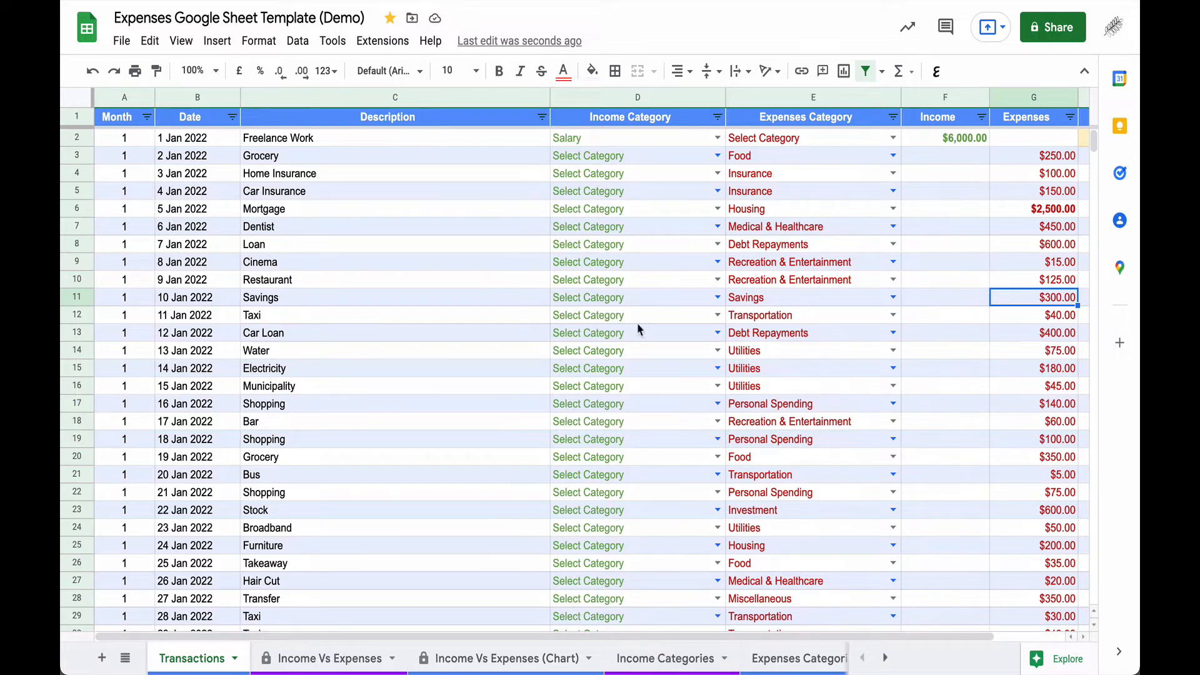
left_click(717, 139)
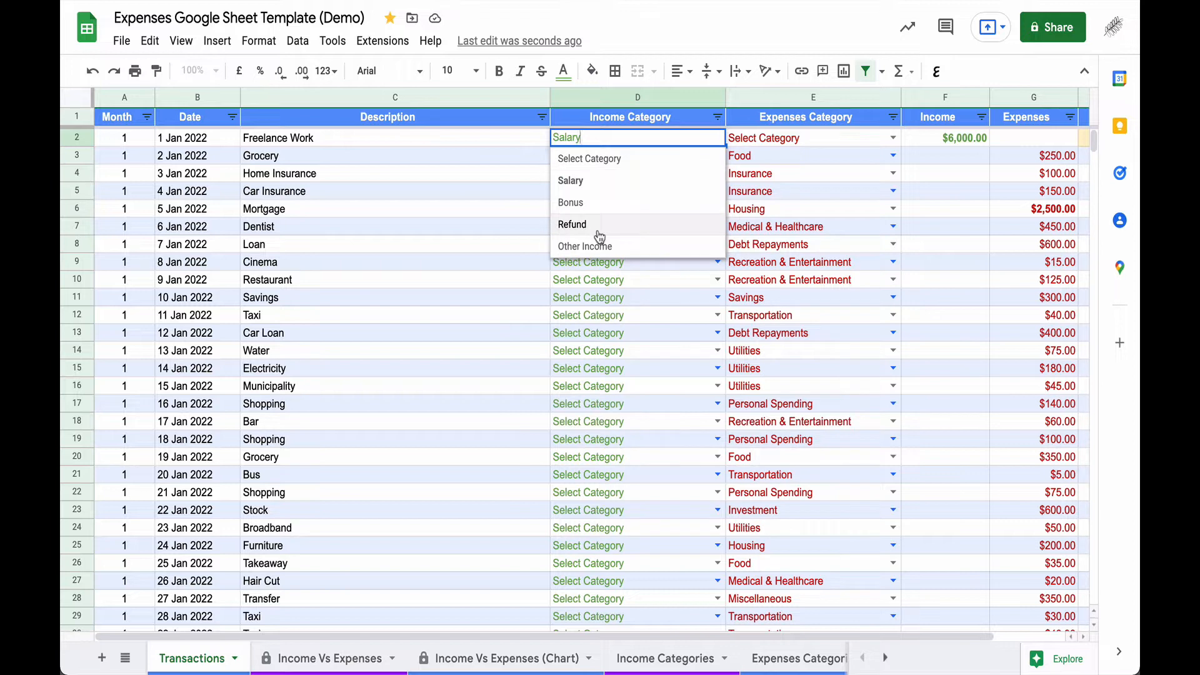
left_click(510, 251)
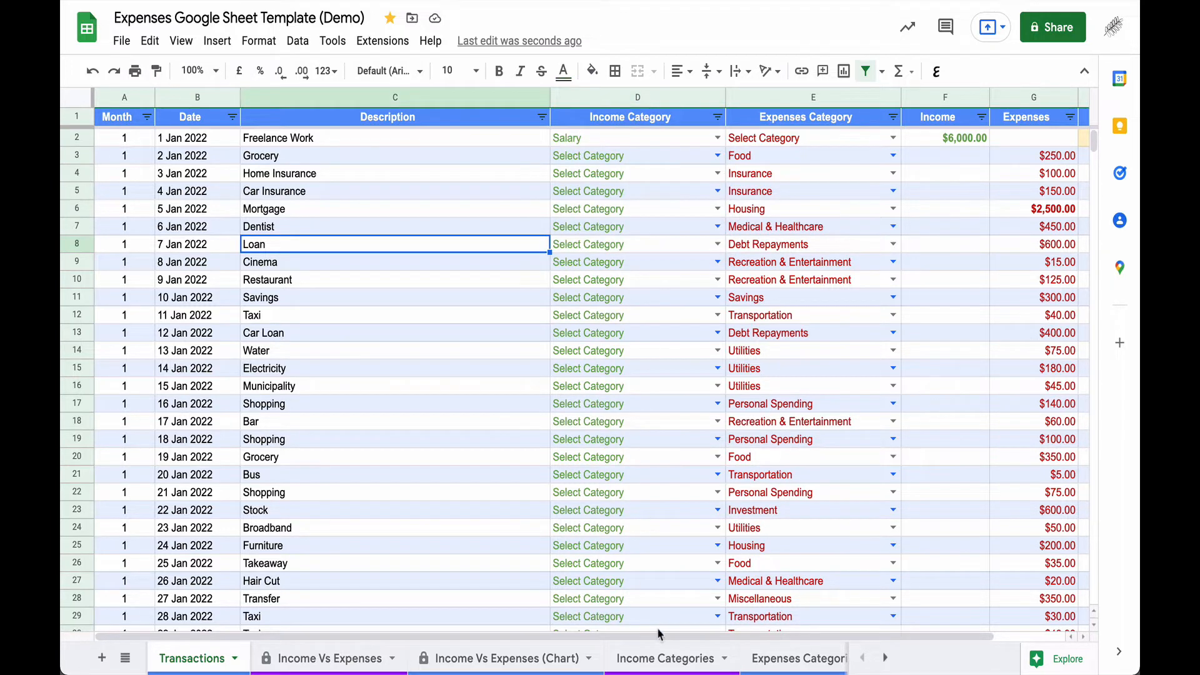
- Open the Income Categories sheet and inspect the category list, the header cell's note and the empty rows beneath
left_click(666, 662)
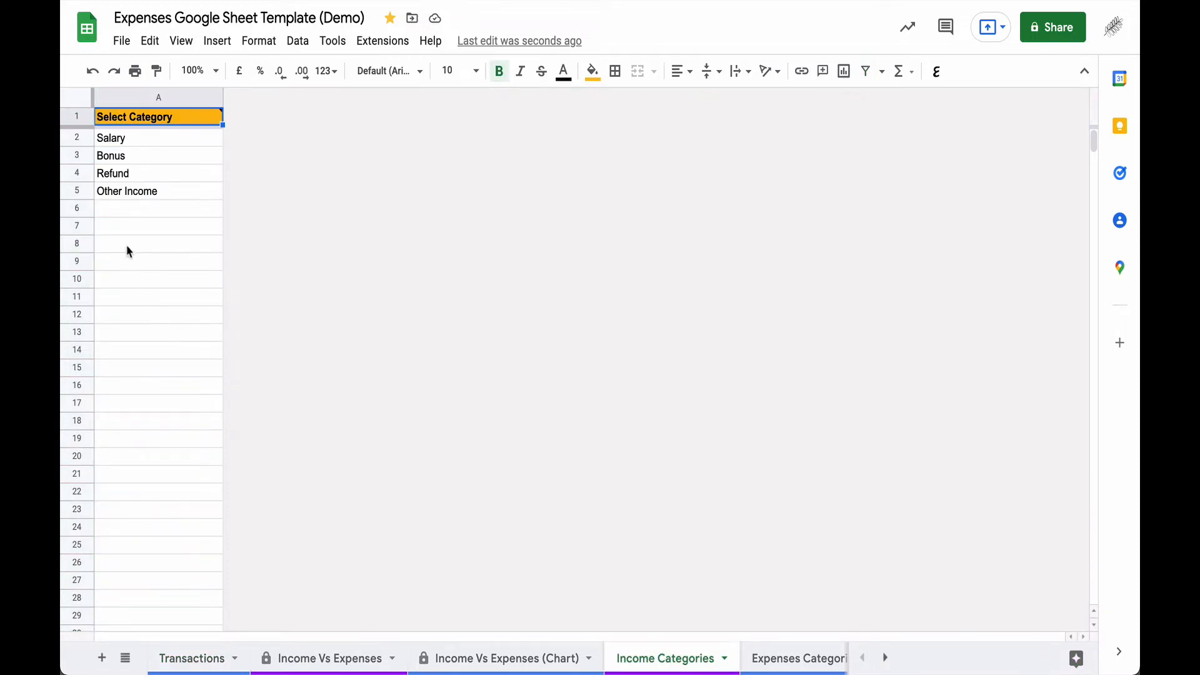
left_click(138, 227)
mouse_move(142, 124)
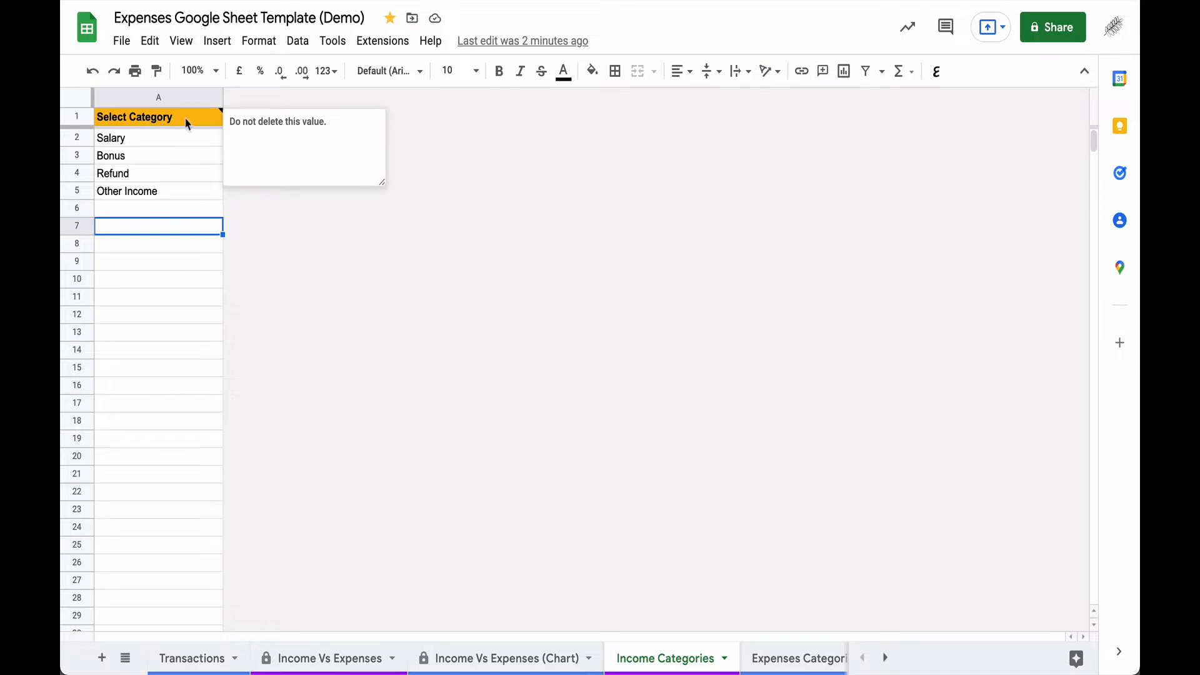
left_click(169, 139)
left_click(152, 210)
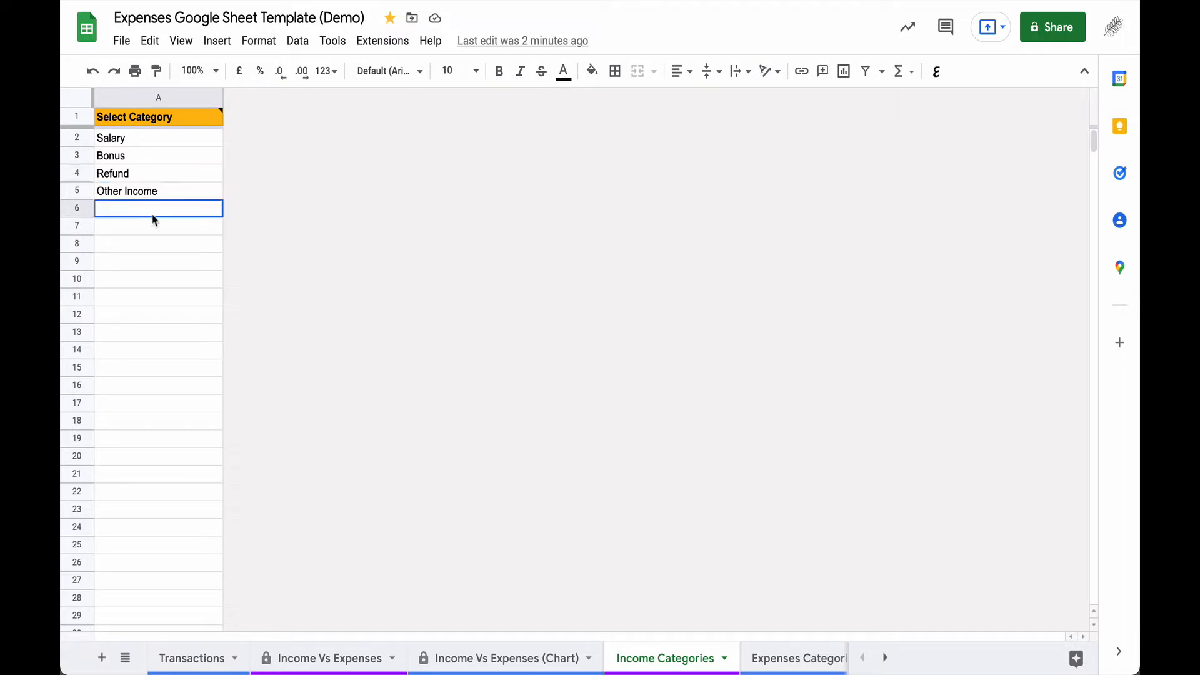
left_click(145, 238)
- Rename the Other Income category in cell A5 as Other Income 1
left_click(147, 192)
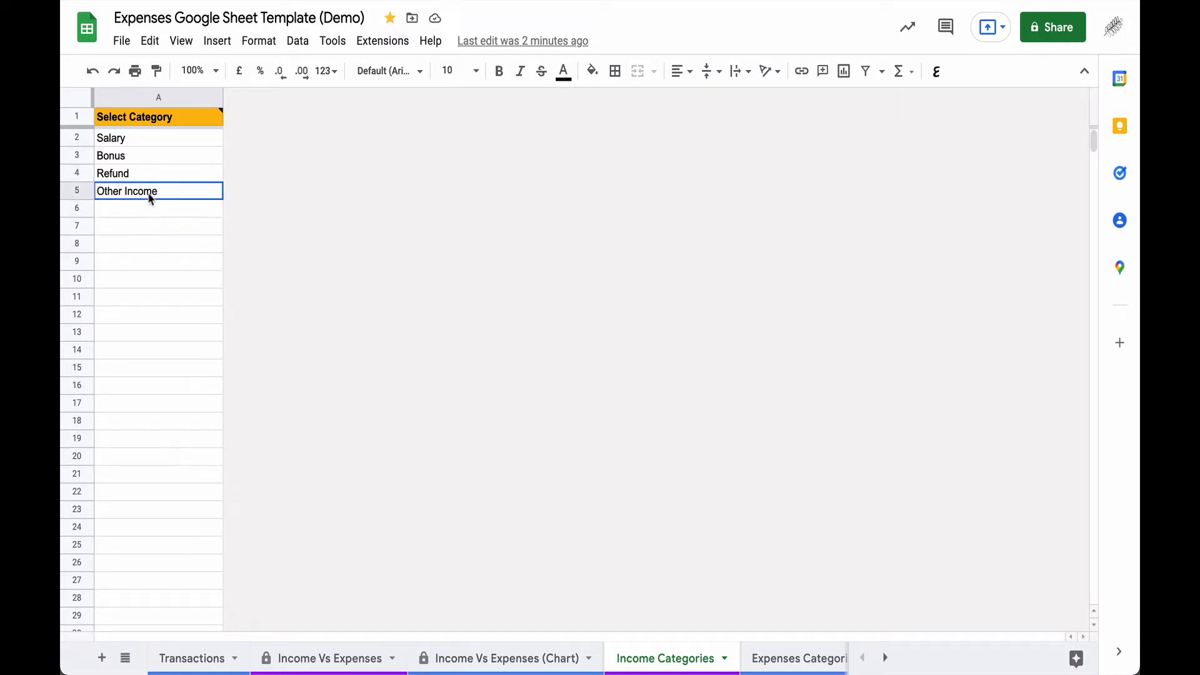
double_click(178, 192)
type("1")
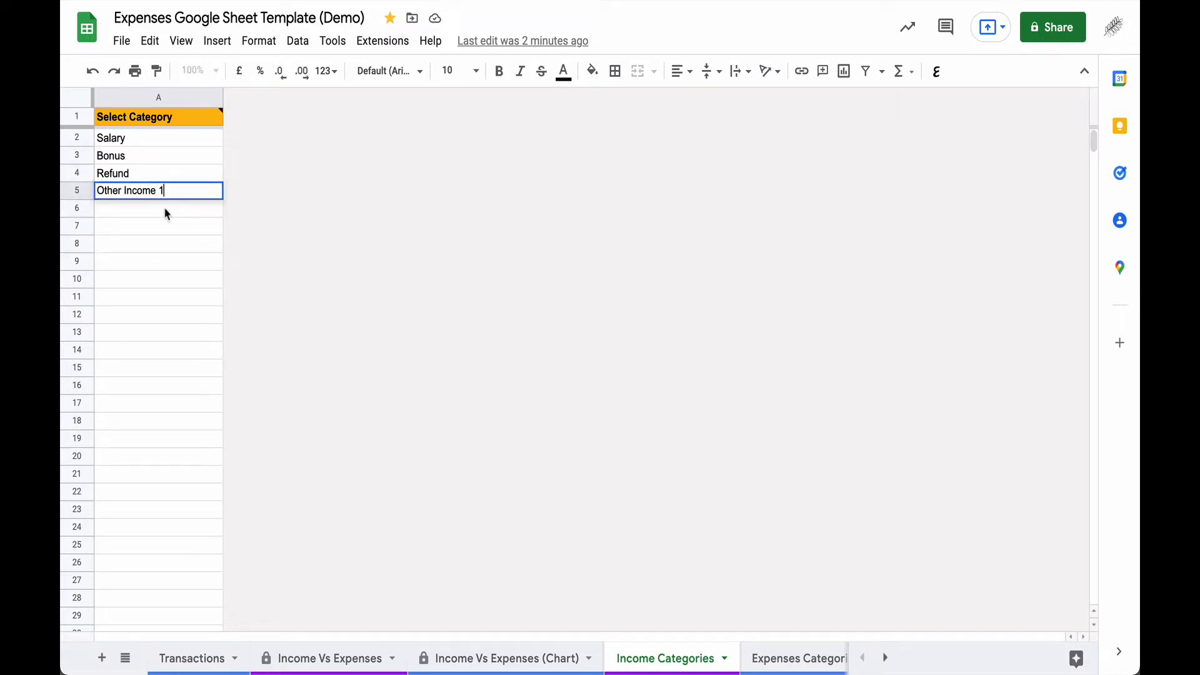
key("Return")
- Copy the Other Income 1 category into cell A6 and rename the copy as Other Income 2
left_click(162, 192)
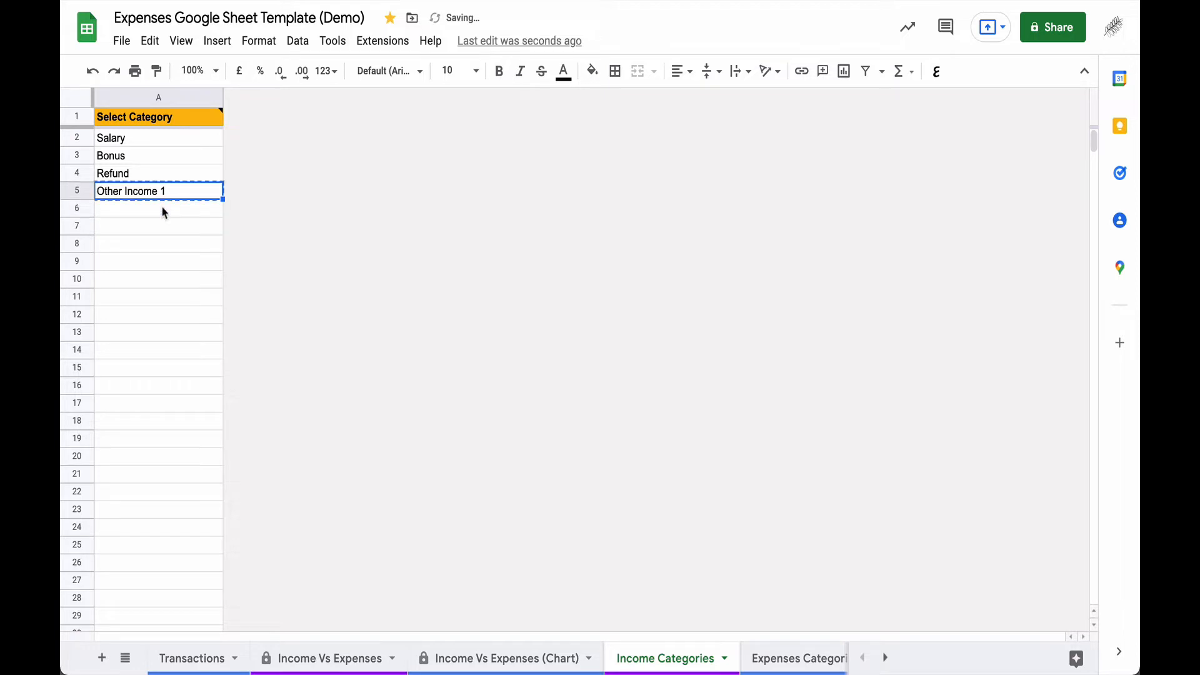
key("ctrl+c")
left_click(163, 207)
key("ctrl+v")
double_click(191, 212)
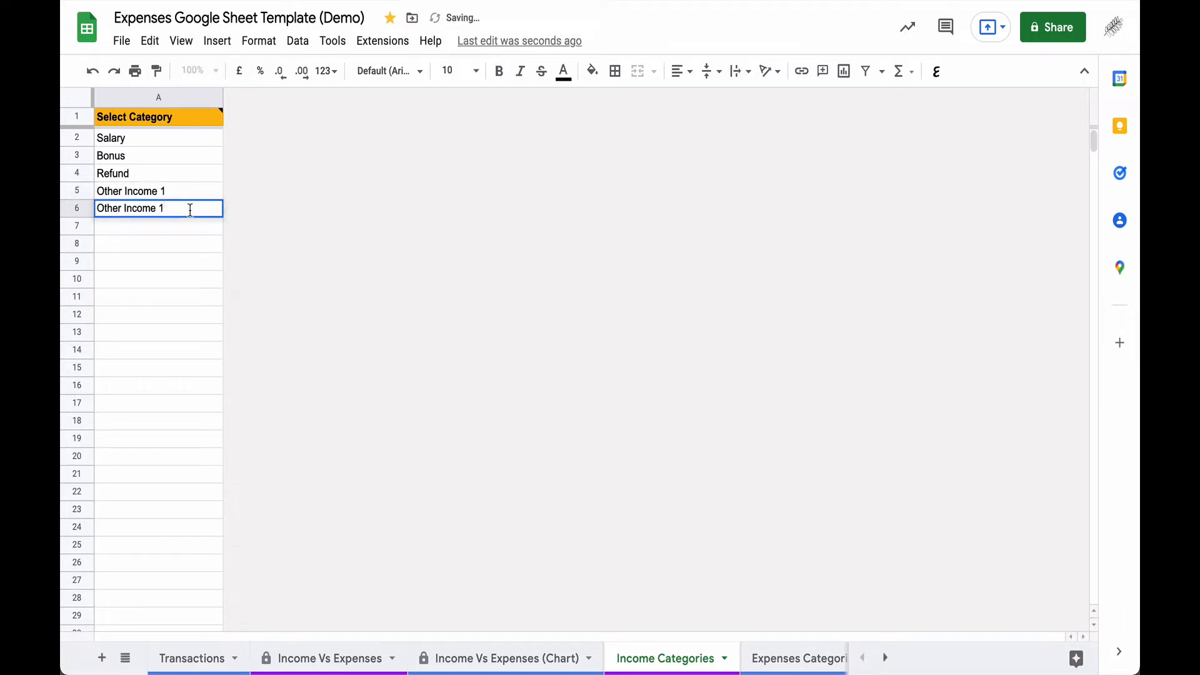
key("BackSpace")
type("2")
left_click(163, 262)
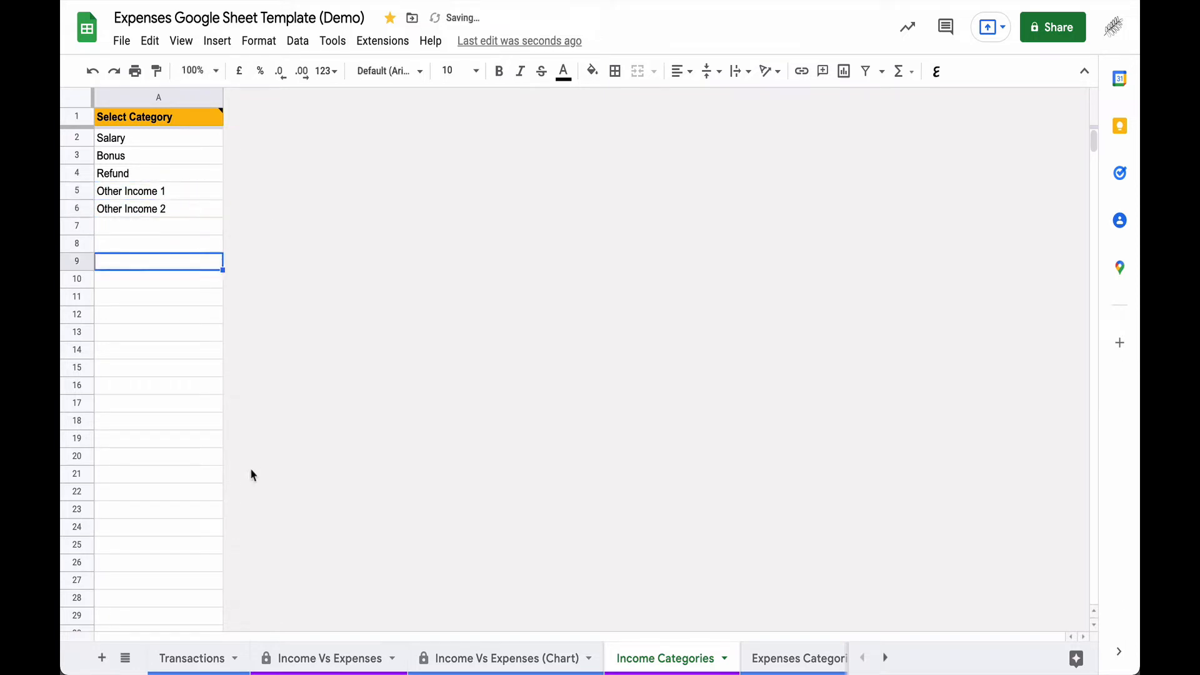
- Return to the Transactions sheet and check the Freelance Work row's income category options for the two Other Income entries
left_click(200, 658)
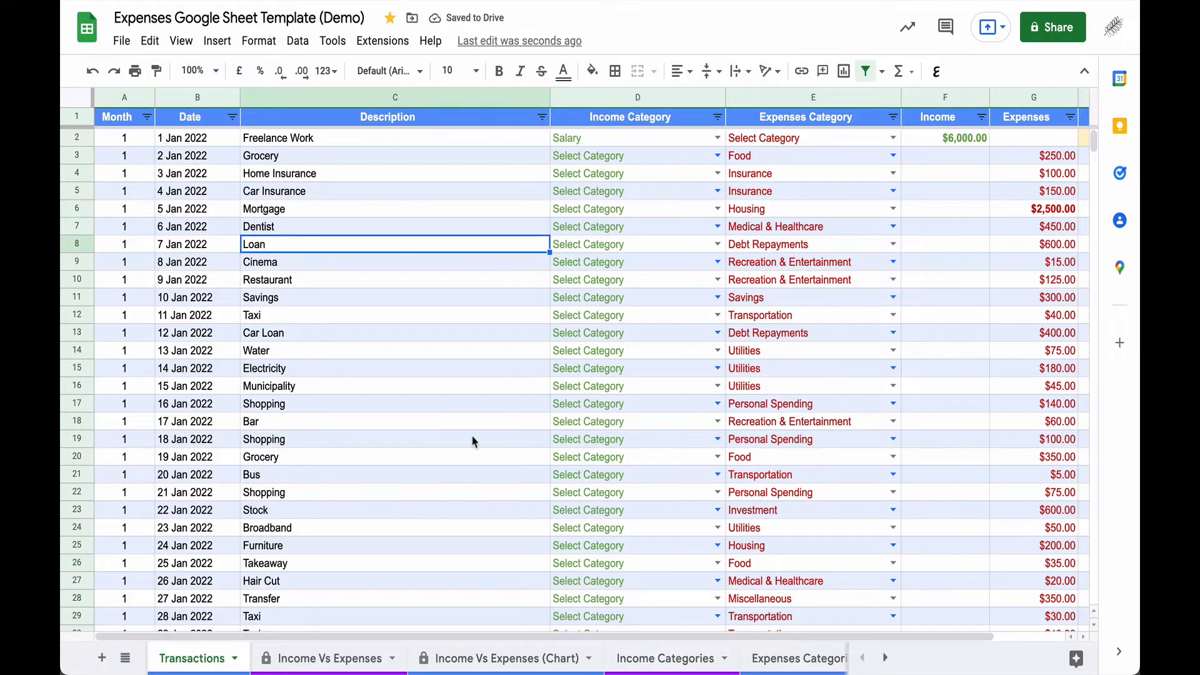
left_click(717, 137)
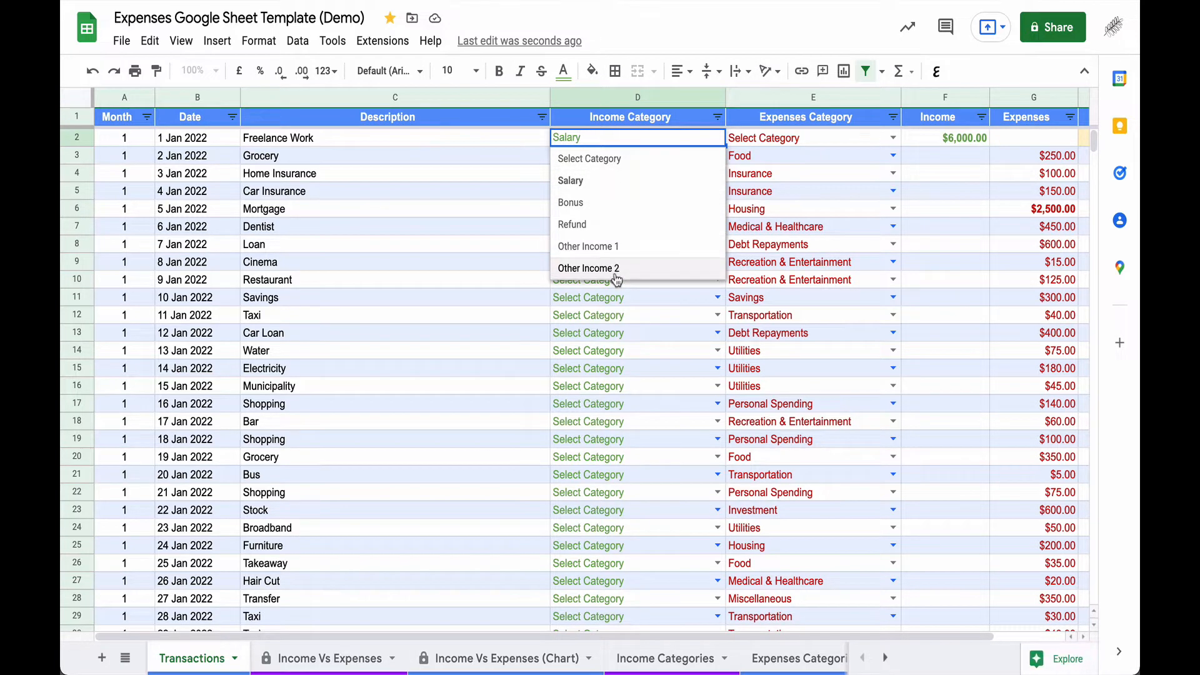
left_click(448, 265)
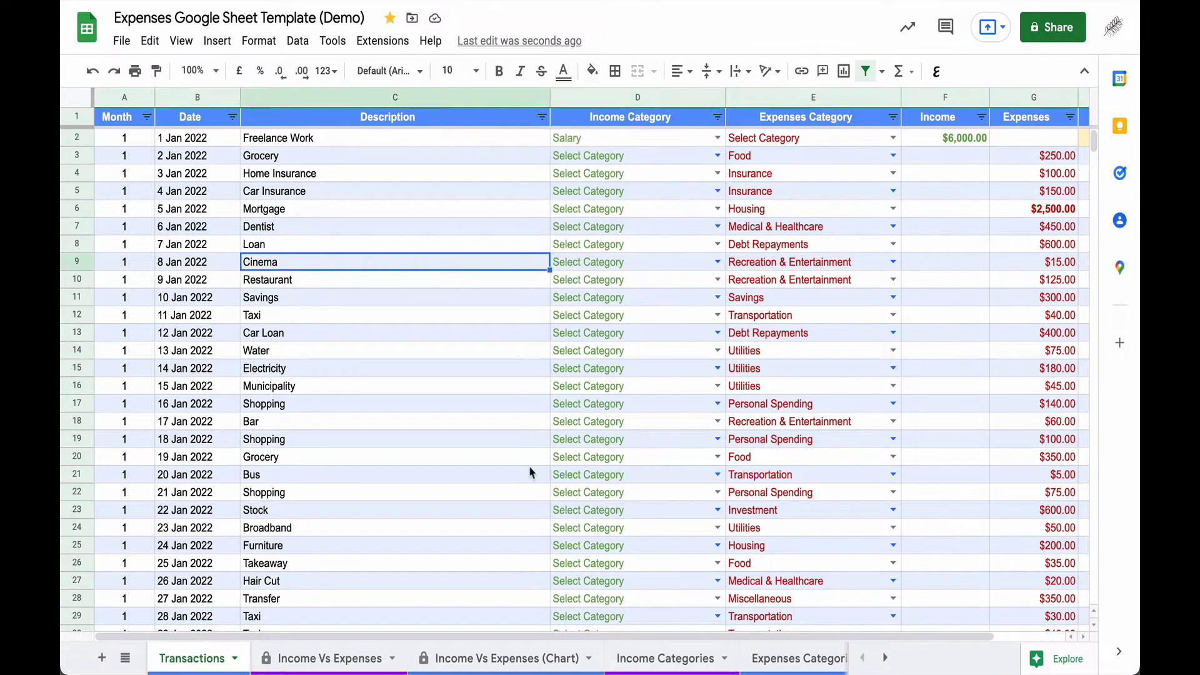
- Sort the income categories in A2 to A6 of the Income Categories sheet by column A from Z to A
left_click(650, 663)
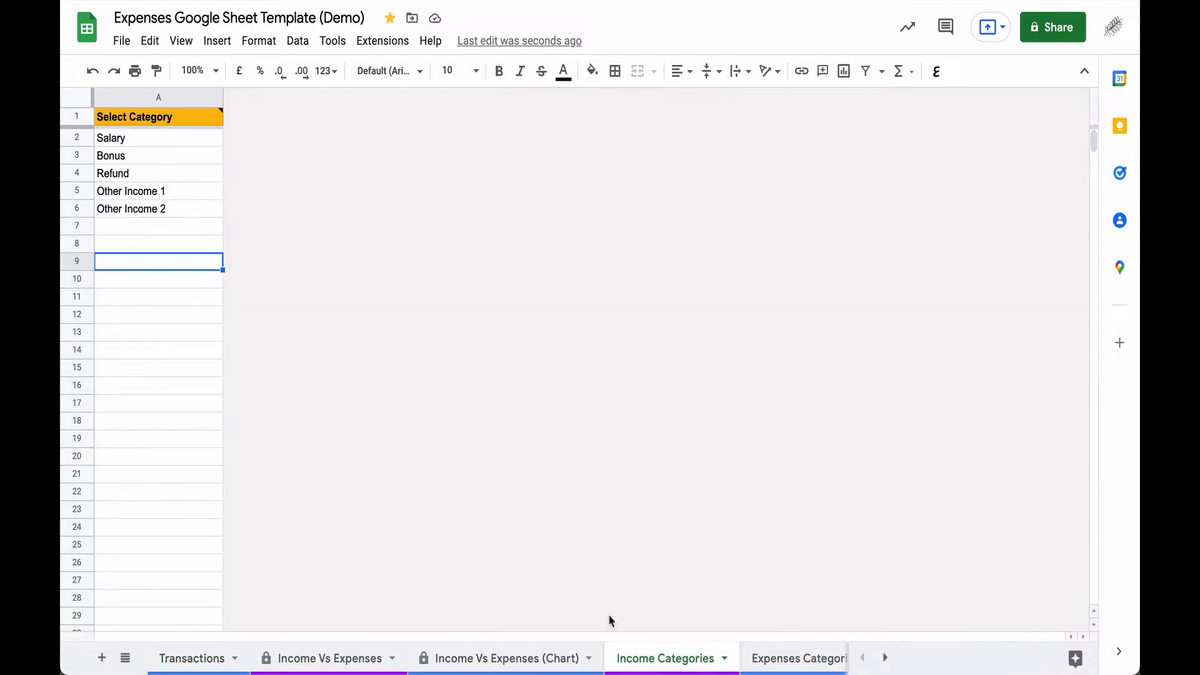
left_click(165, 239)
left_click_drag(158, 139, 162, 209)
right_click(161, 210)
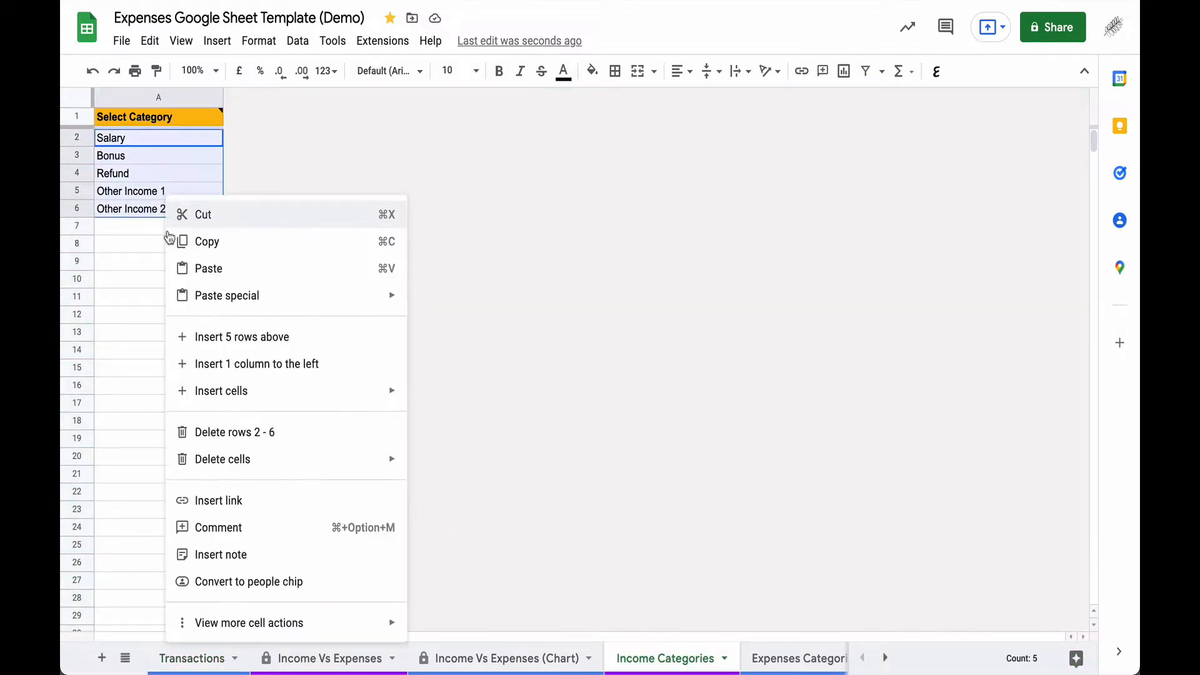
mouse_move(225, 385)
mouse_move(333, 631)
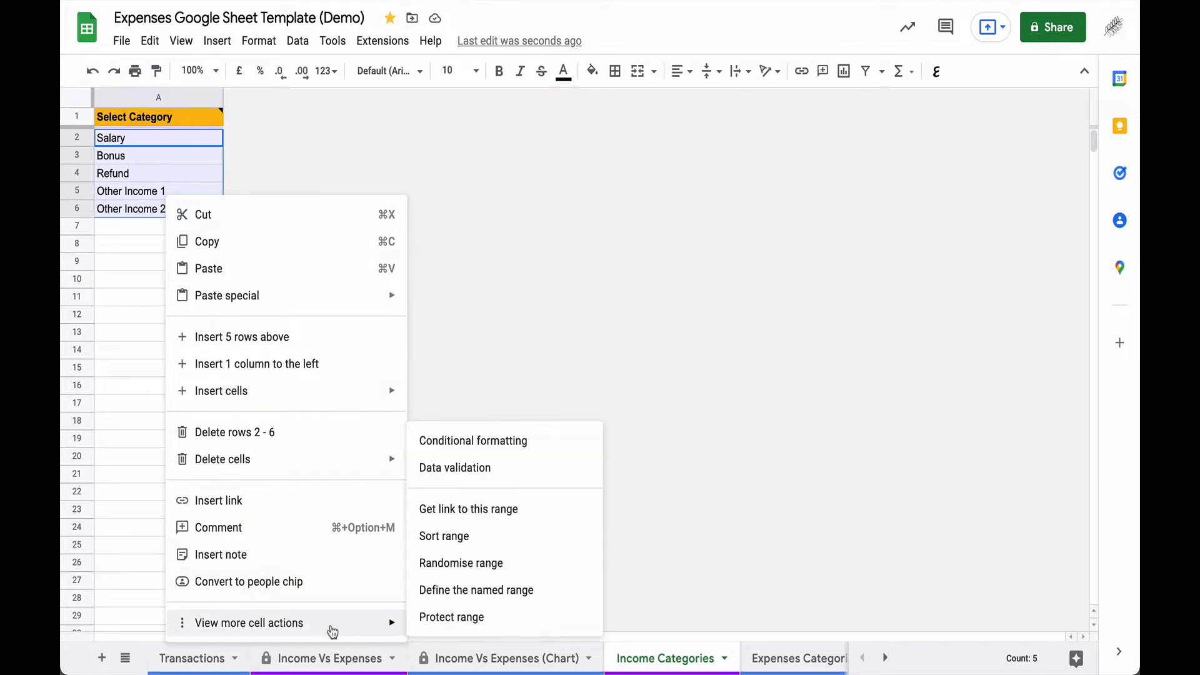
left_click(444, 537)
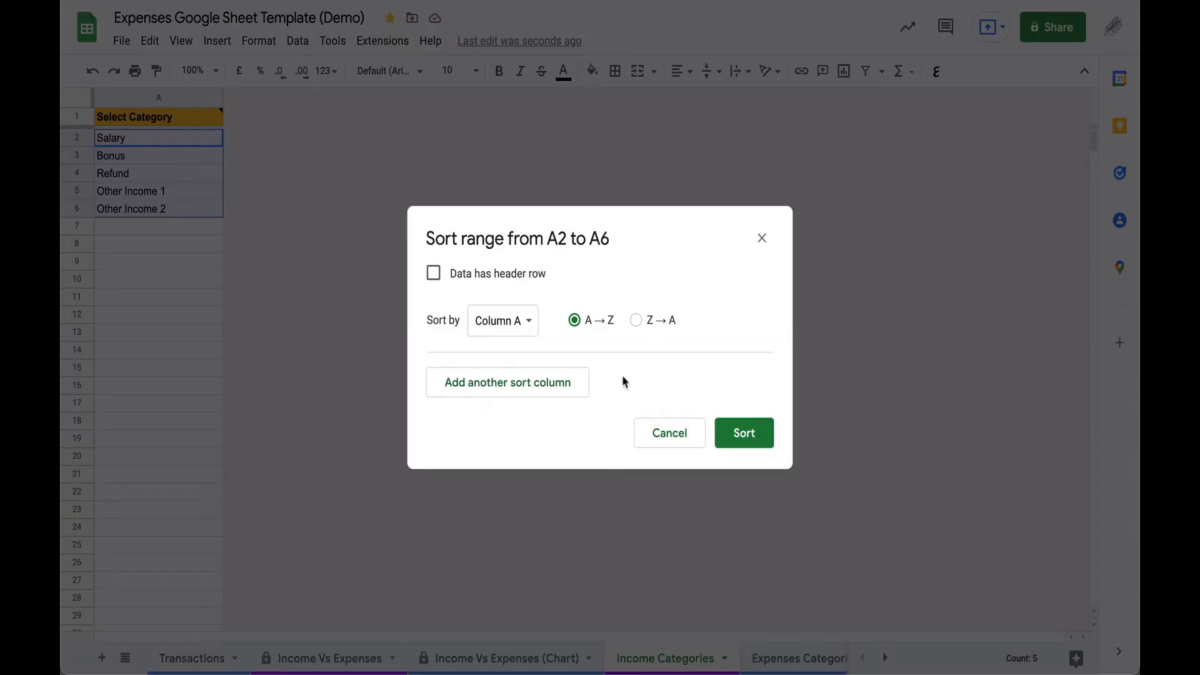
left_click(636, 321)
left_click(743, 433)
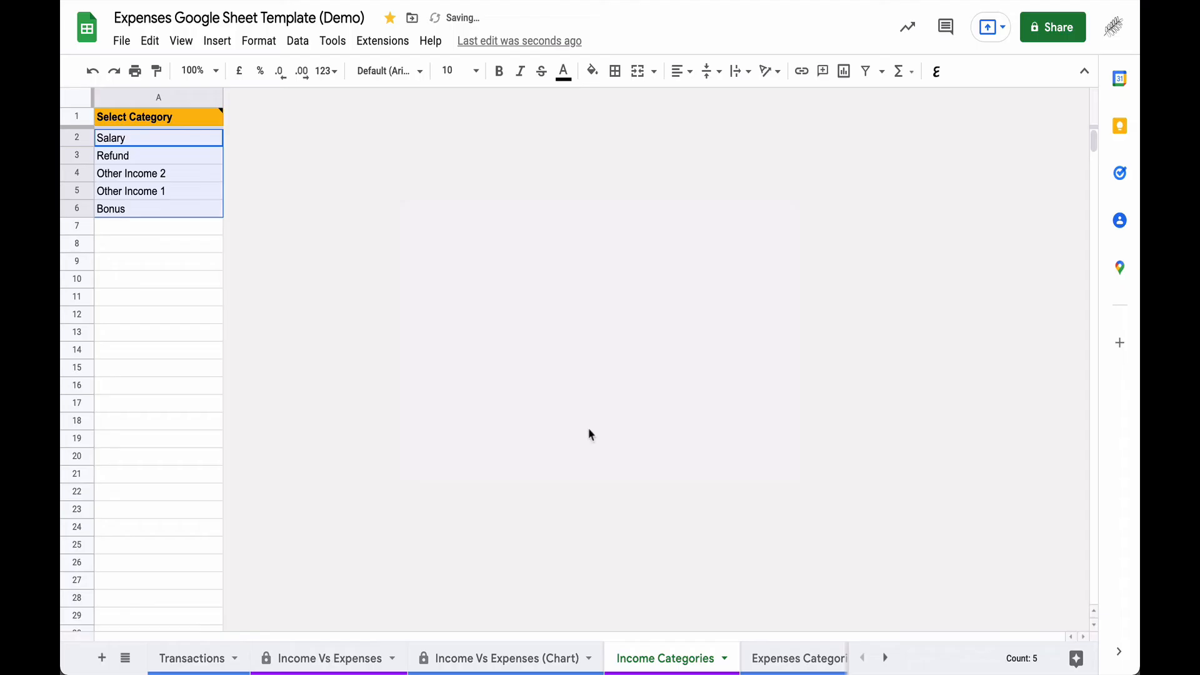
left_click(125, 324)
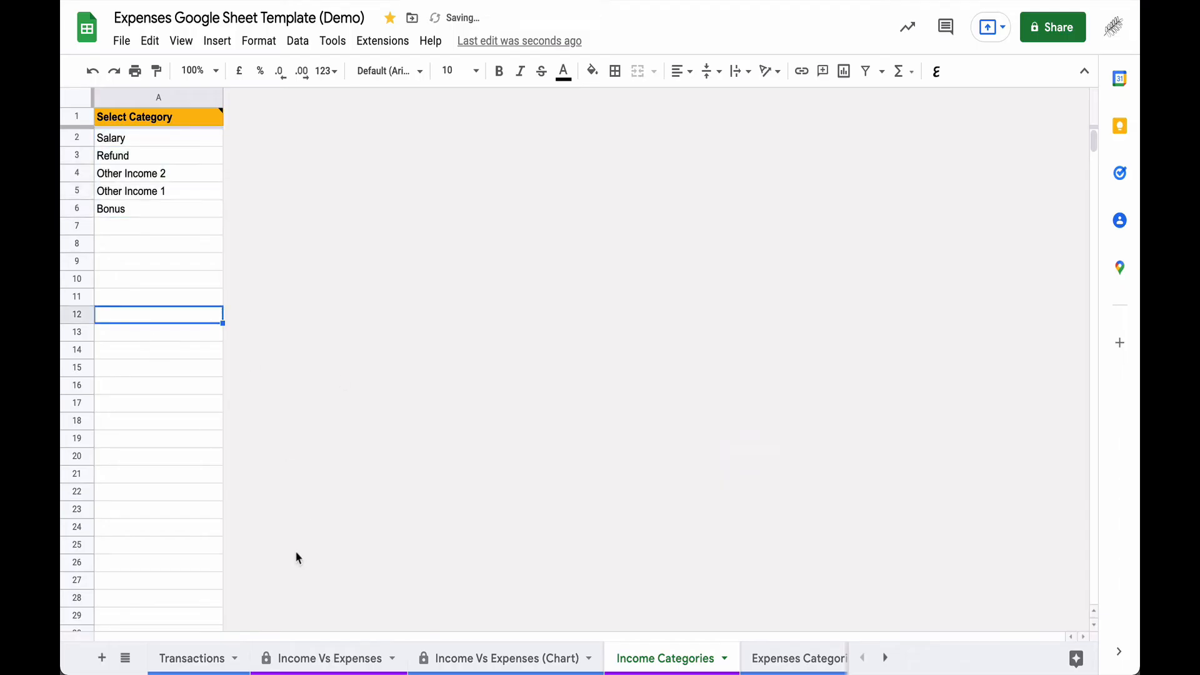
- Check the order of the income category options for cell D2 in the Transactions sheet after the sort
left_click(186, 659)
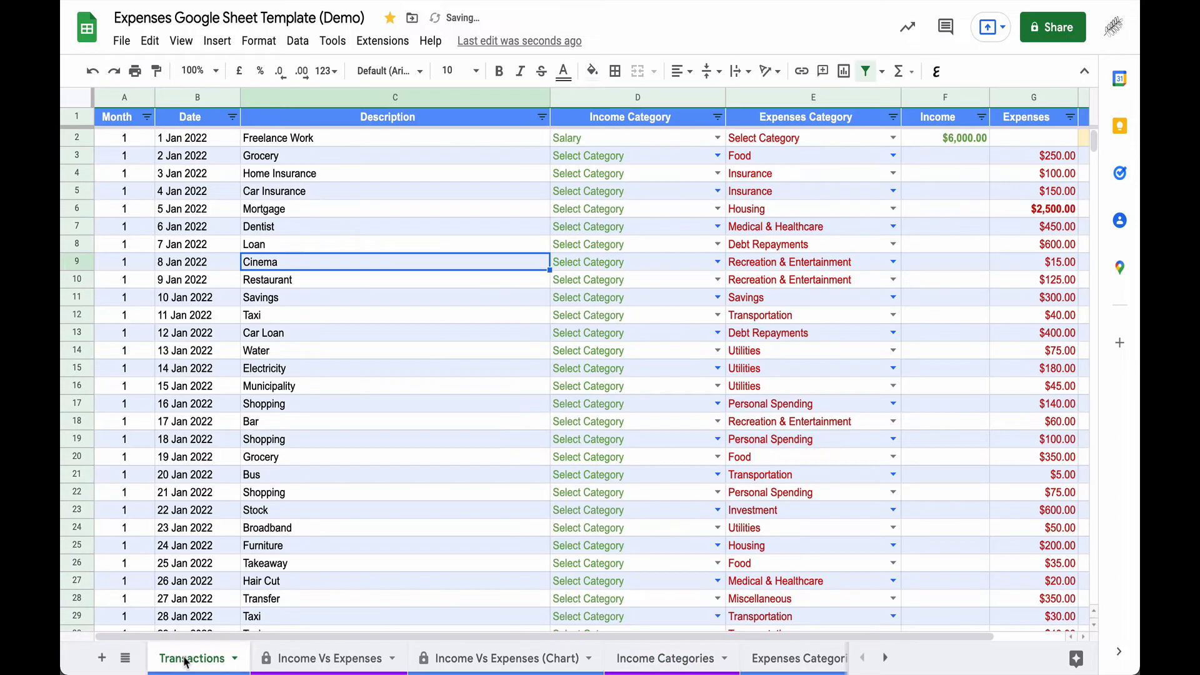
left_click(716, 138)
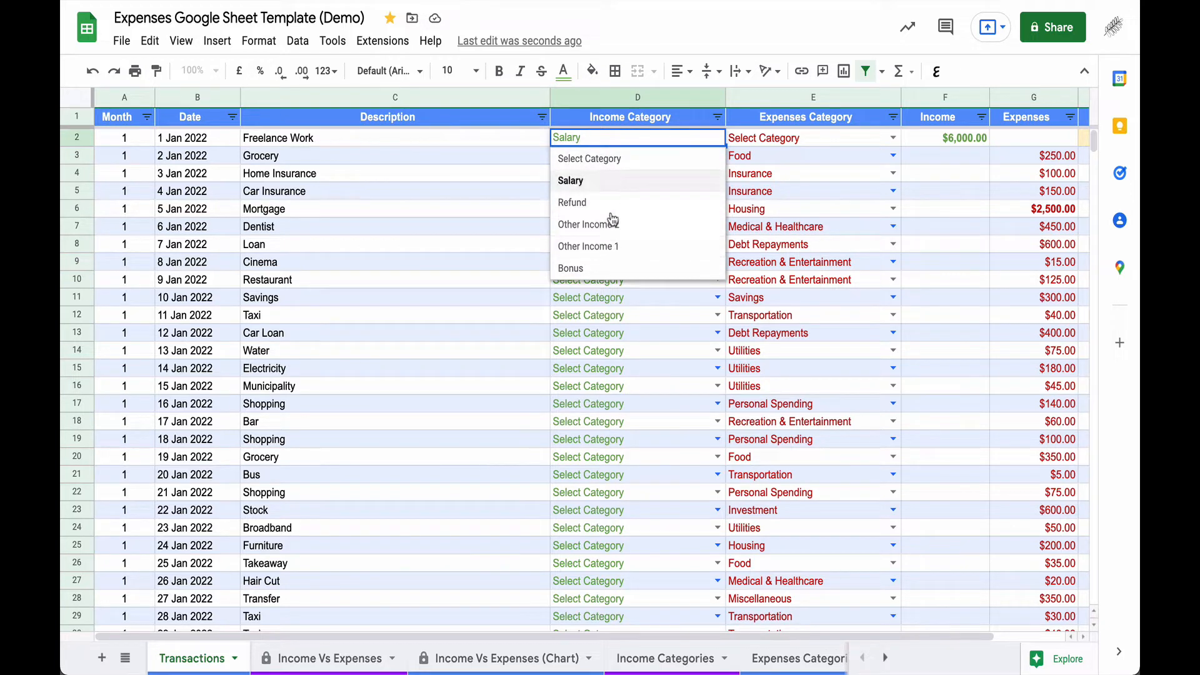
left_click(505, 195)
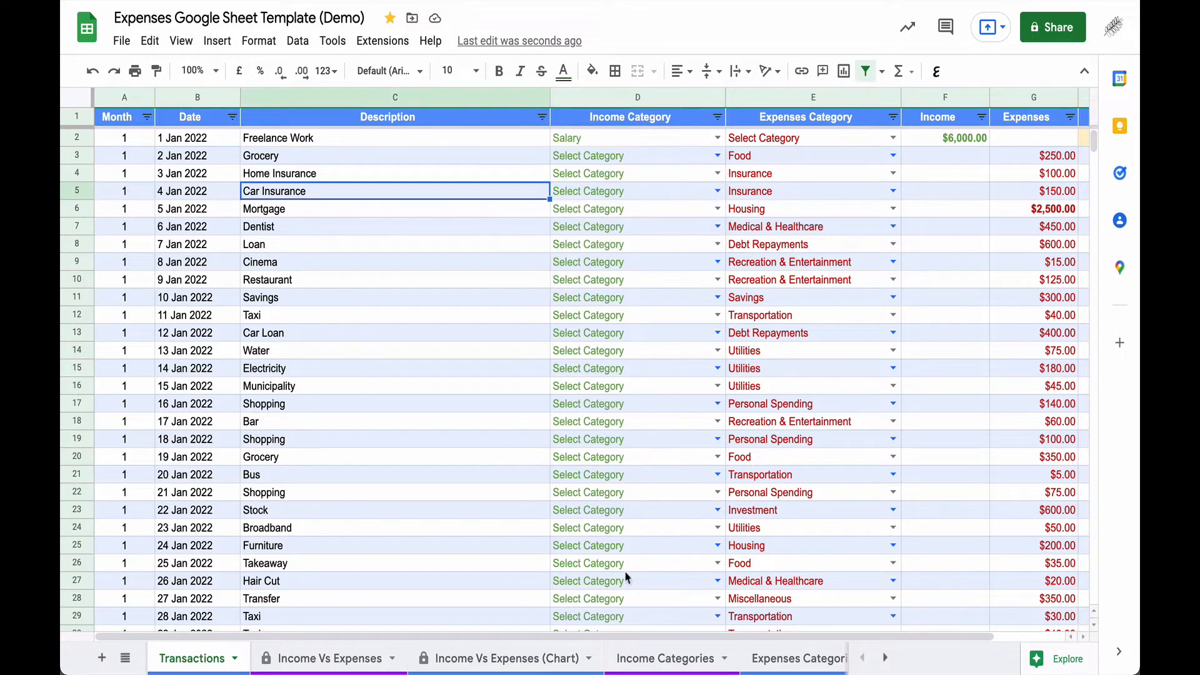
- Undo the Z to A sort in the Income Categories sheet
left_click(650, 658)
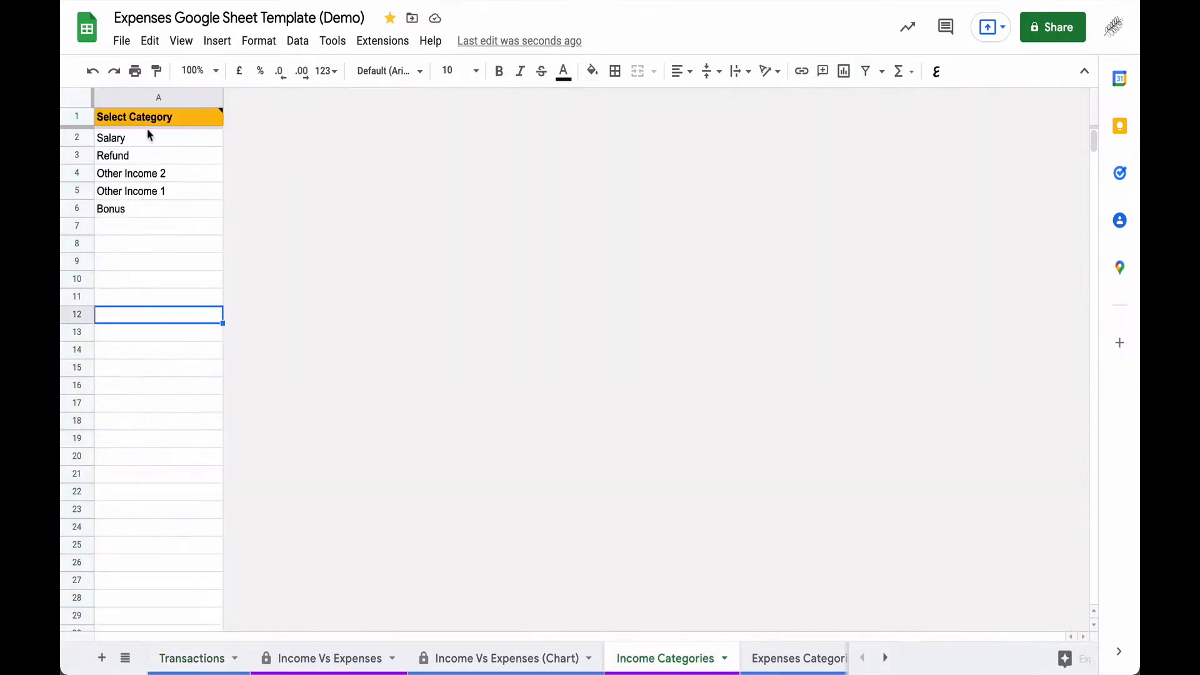
left_click(92, 71)
left_click(136, 265)
- Delete Other Income 2 from cell A6 and rename the category in A5 as Other Income
left_click(157, 210)
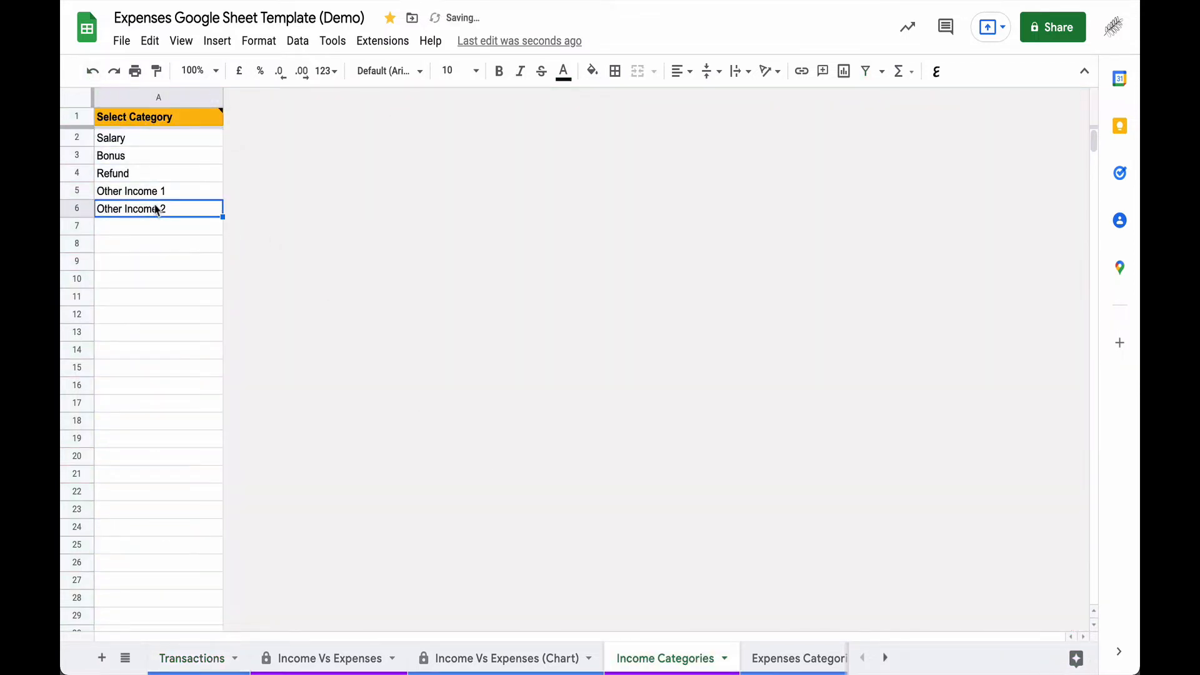
key("Delete")
double_click(181, 191)
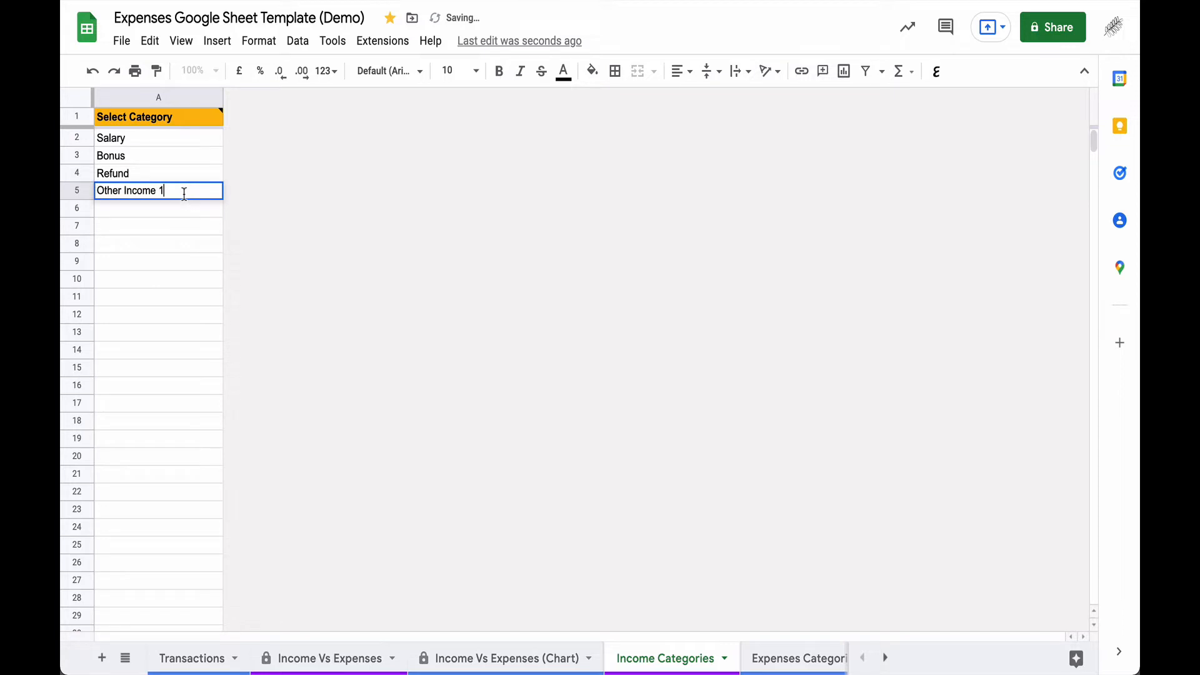
key("BackSpace")
key("BackSpace")
left_click(178, 224)
scroll(176, 252, "down", 20)
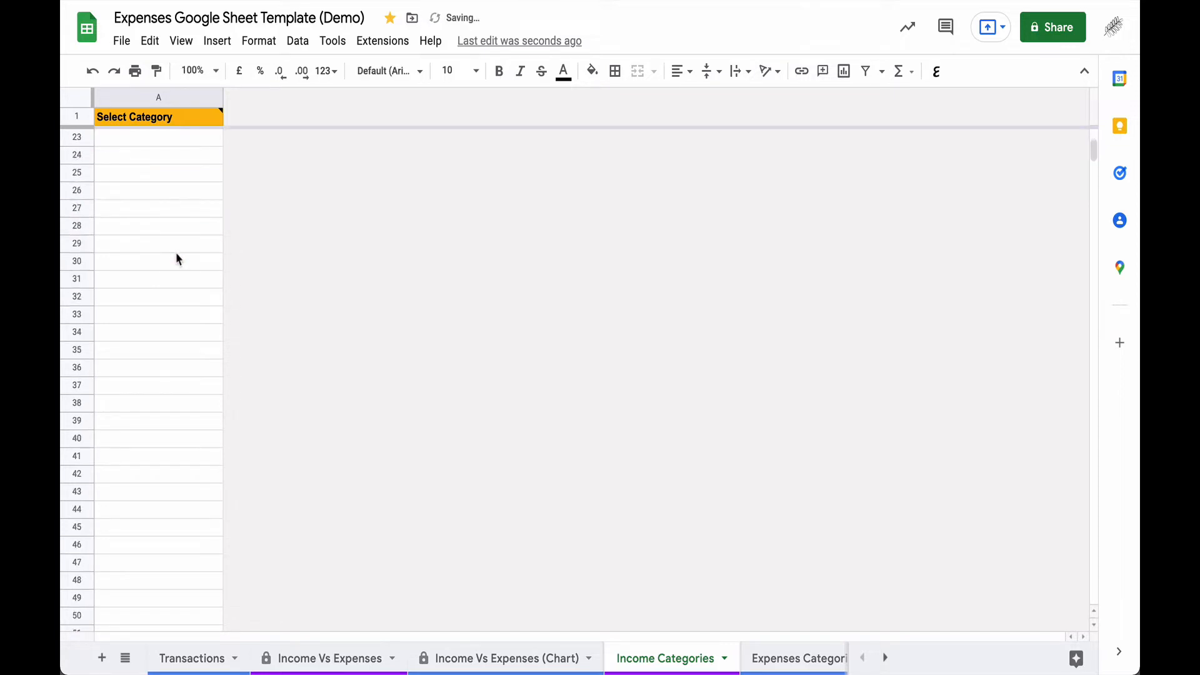
scroll(177, 259, "up", 20)
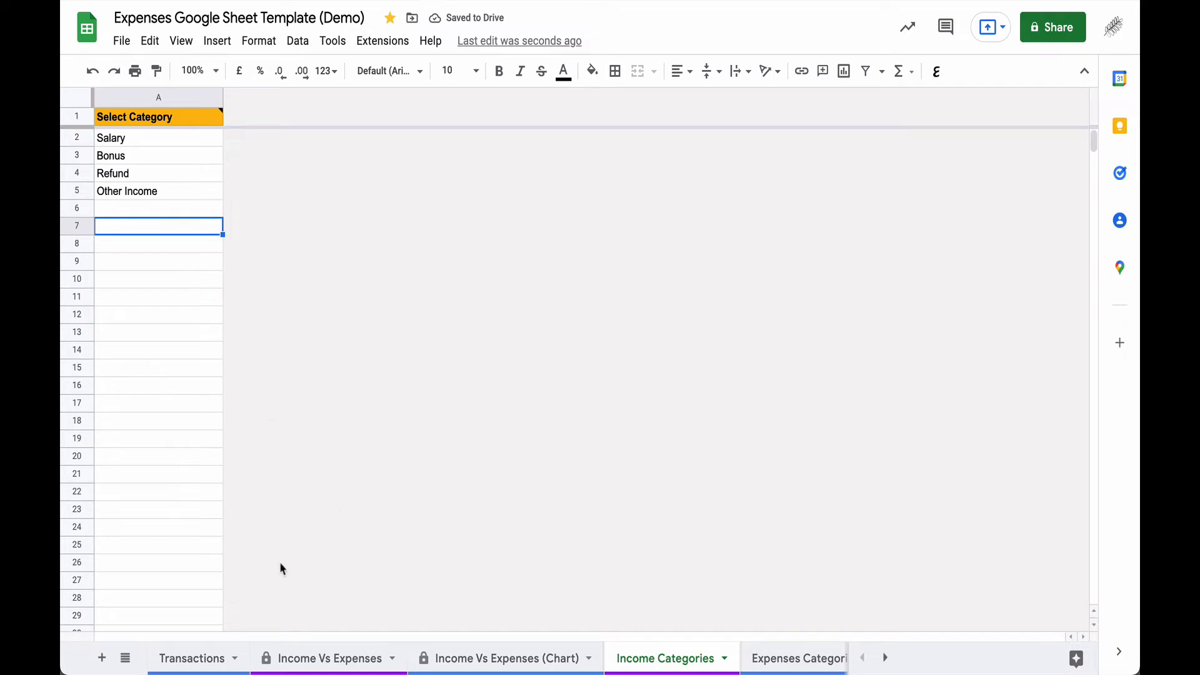
- Compare the Expenses Categories sheet's list with the expense category options offered for the Car Insurance transaction in the Transactions sheet
left_click(792, 662)
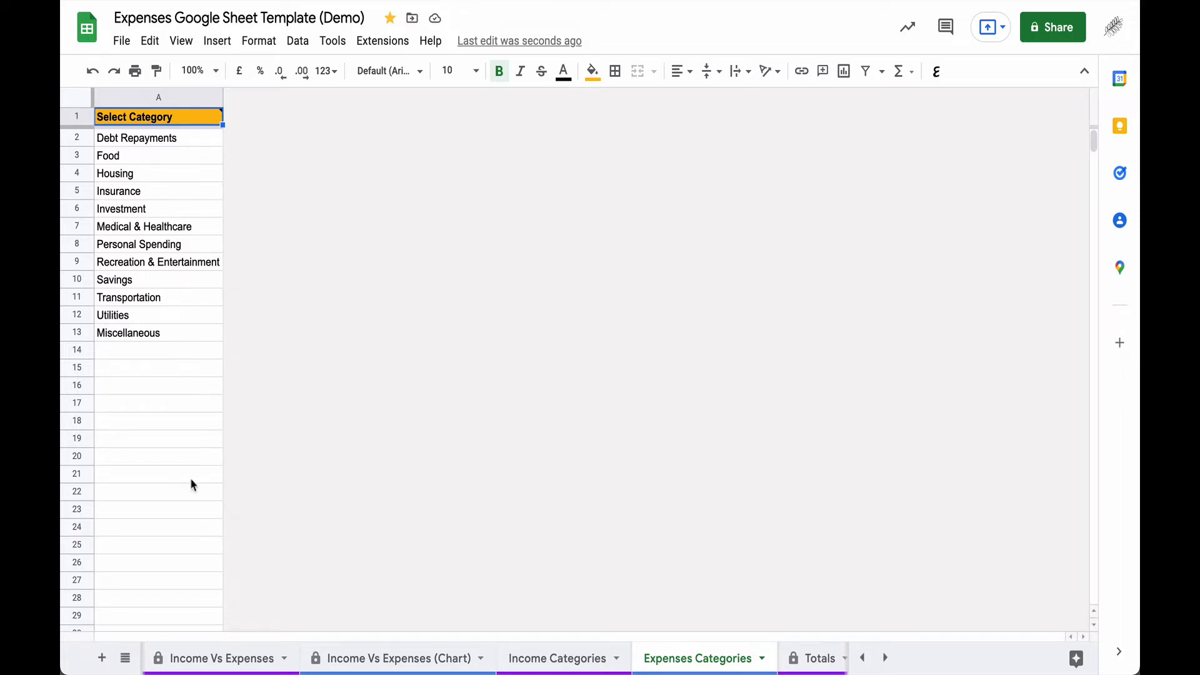
scroll(206, 657, "left", 2)
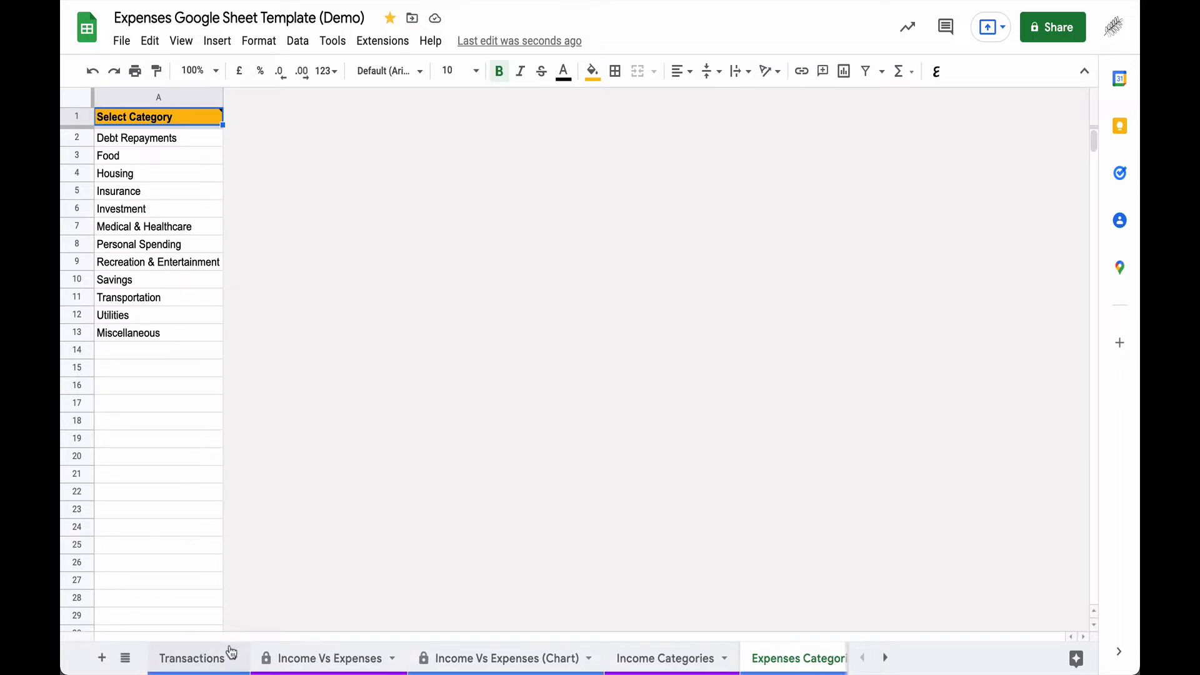
left_click(189, 656)
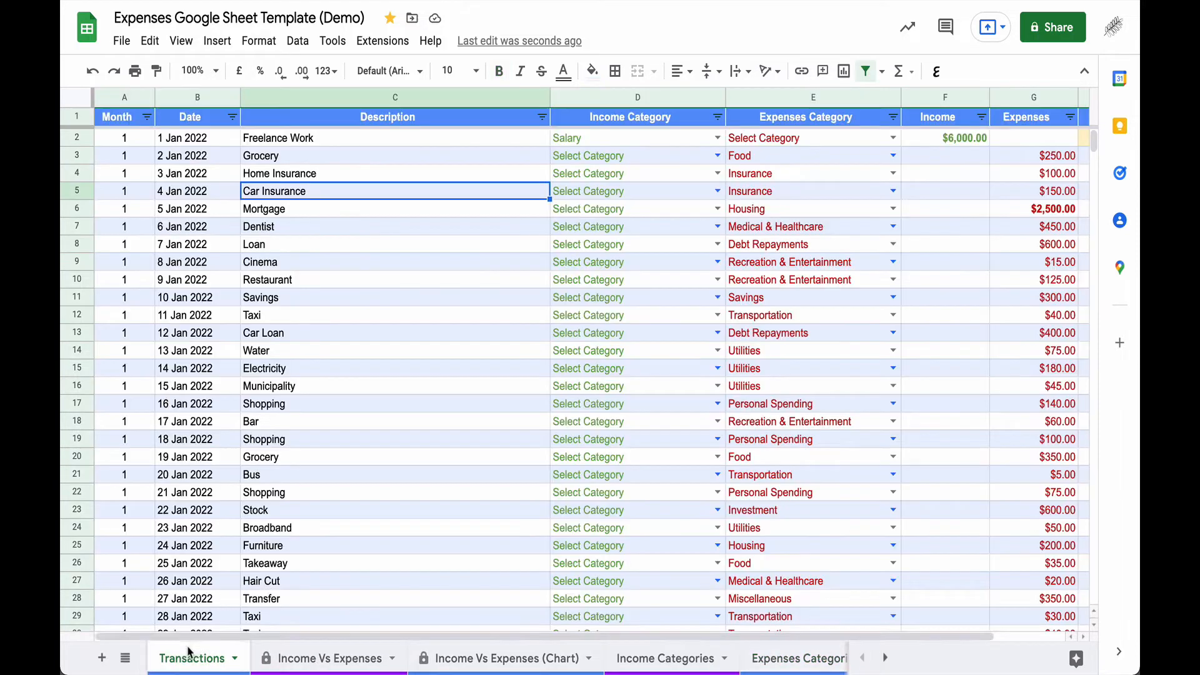
left_click(791, 197)
left_click(892, 192)
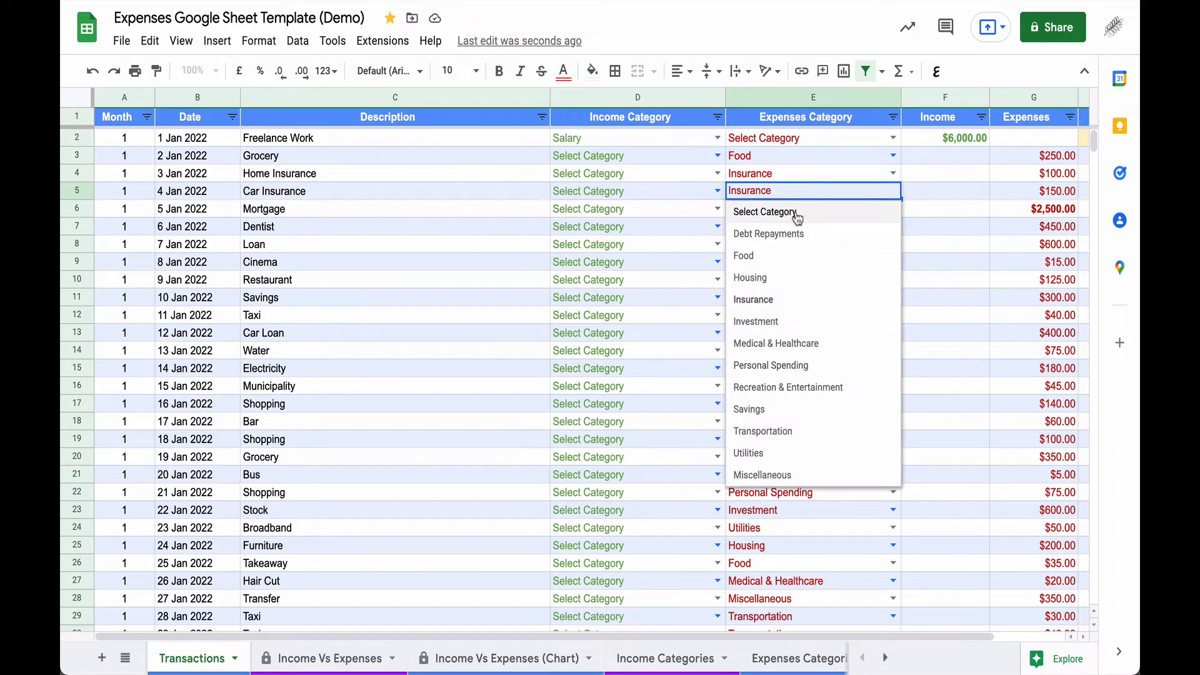
left_click(506, 191)
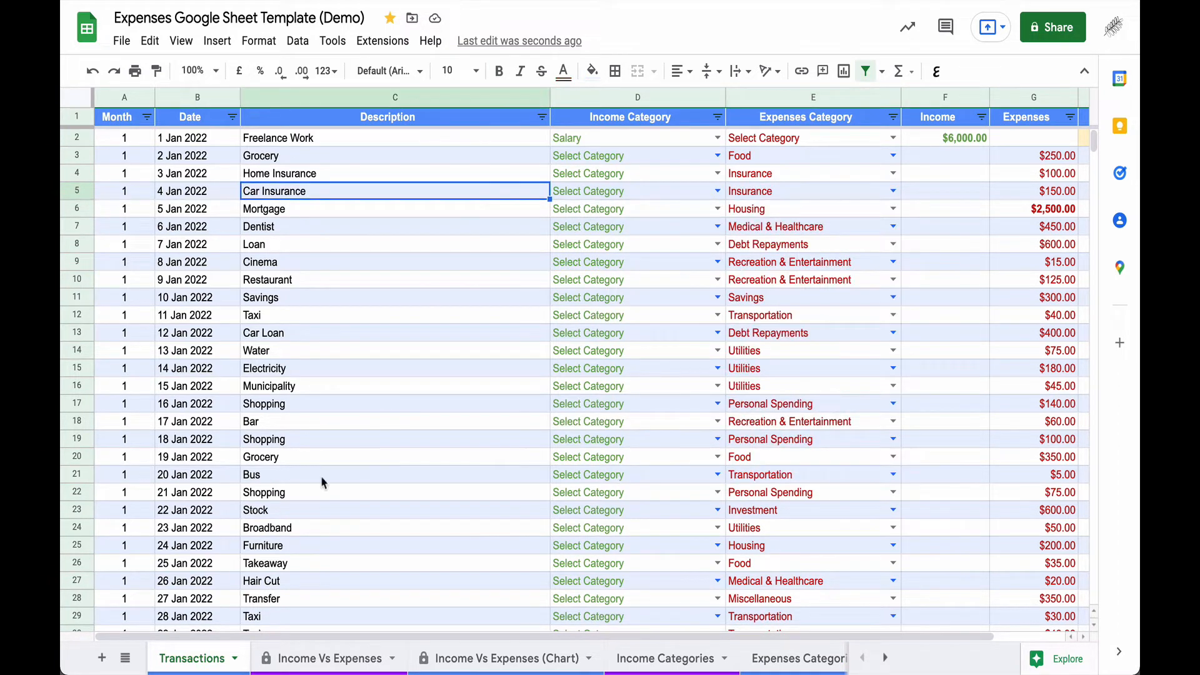
- Open the Income Vs Expenses sheet and review the monthly category amounts and totals from January to December 2022
left_click(312, 665)
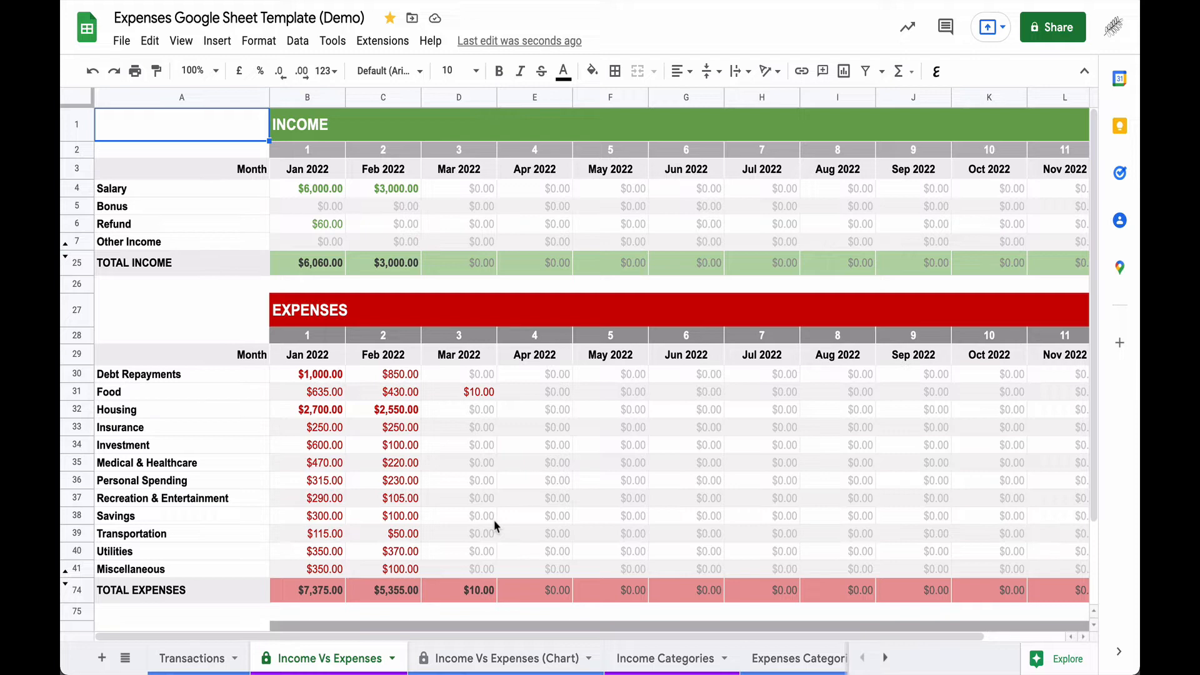
scroll(495, 526, "right", 3)
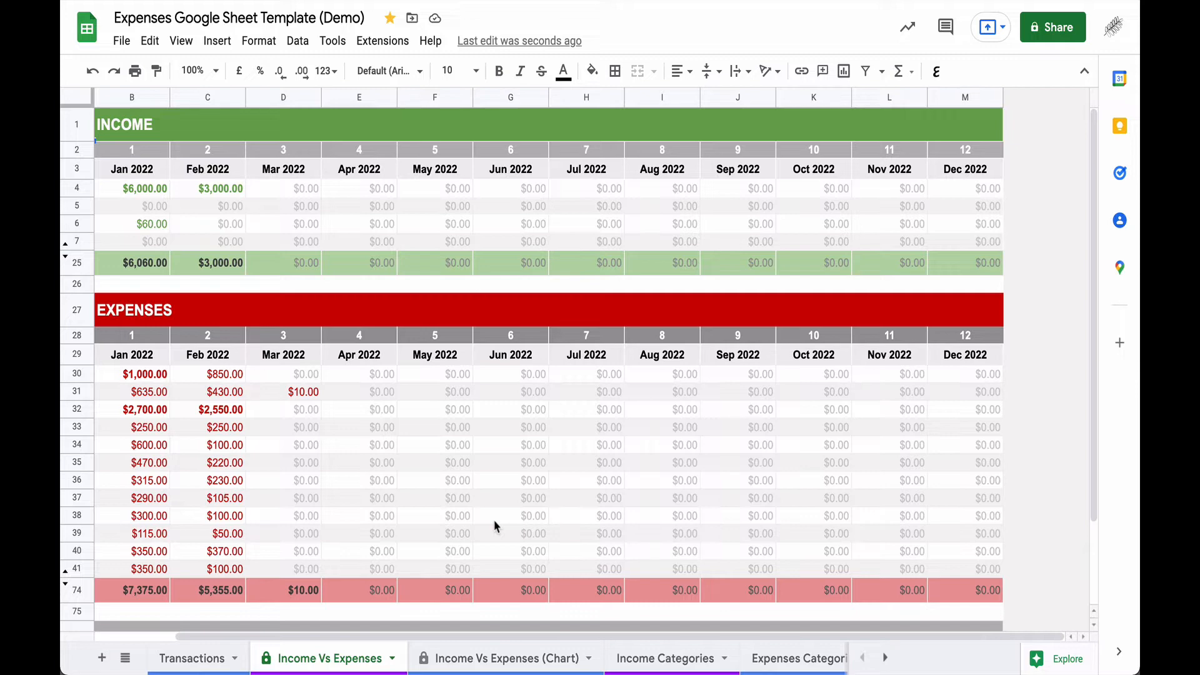
left_click(121, 41)
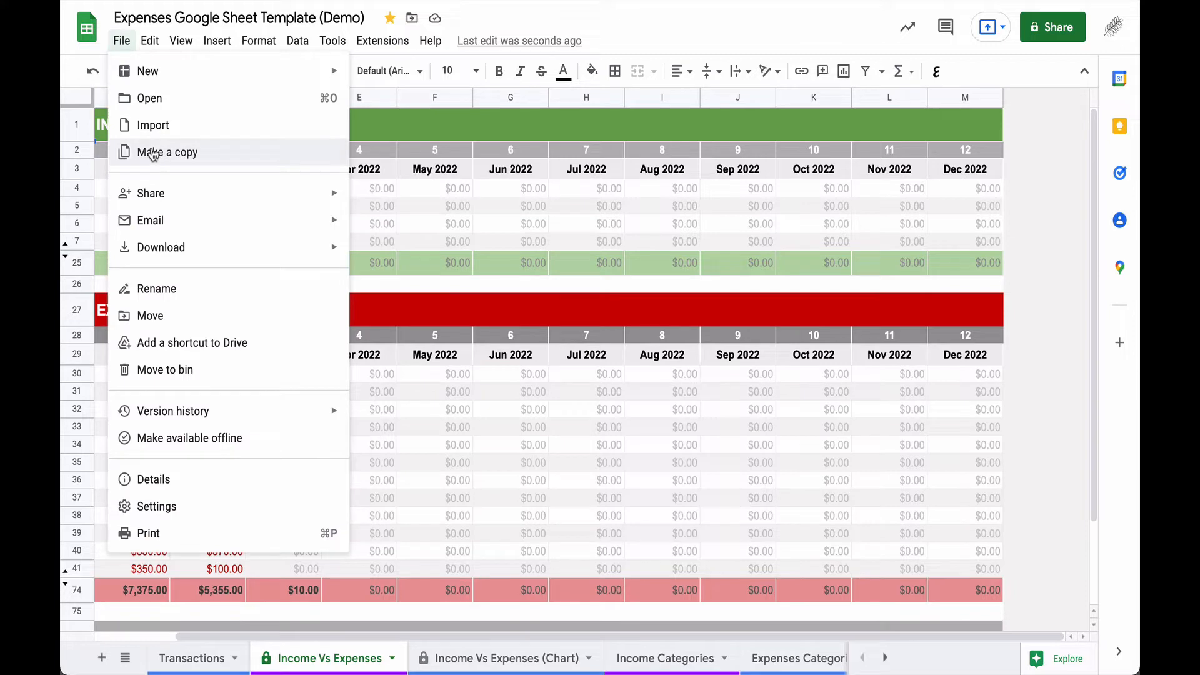
left_click(468, 411)
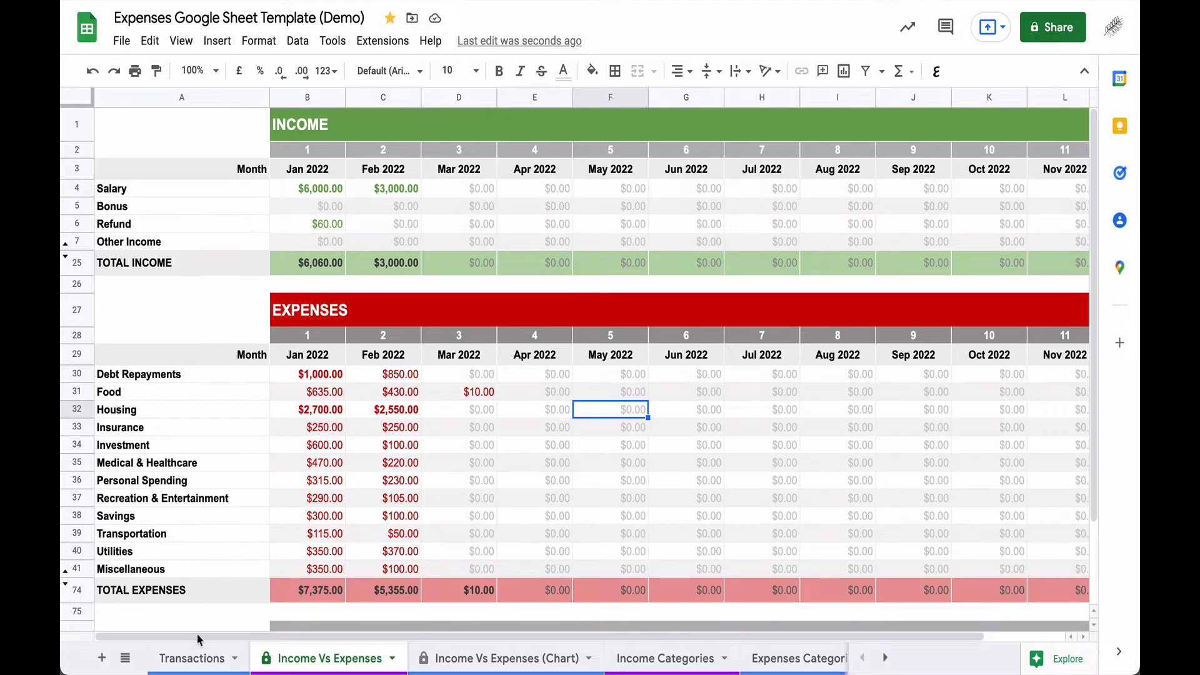
- Compare the lists in the Income Categories and Expenses Categories sheets with the category rows in the Income Vs Expenses sheet
left_click(668, 661)
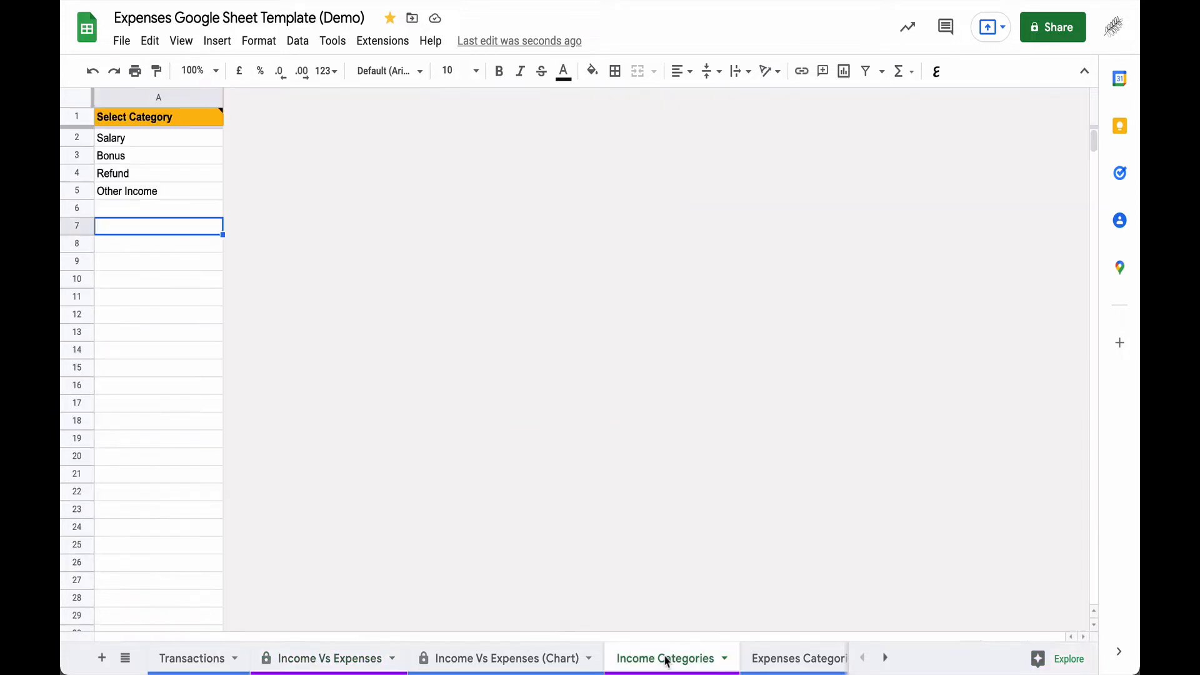
left_click(784, 658)
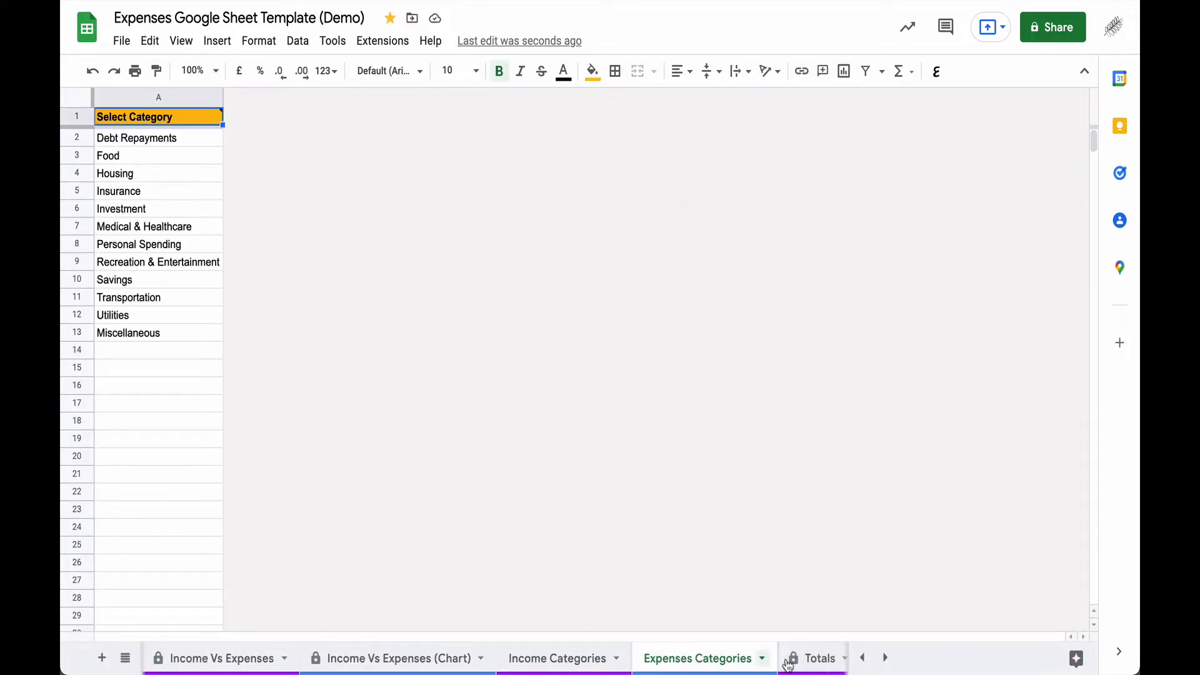
left_click(241, 658)
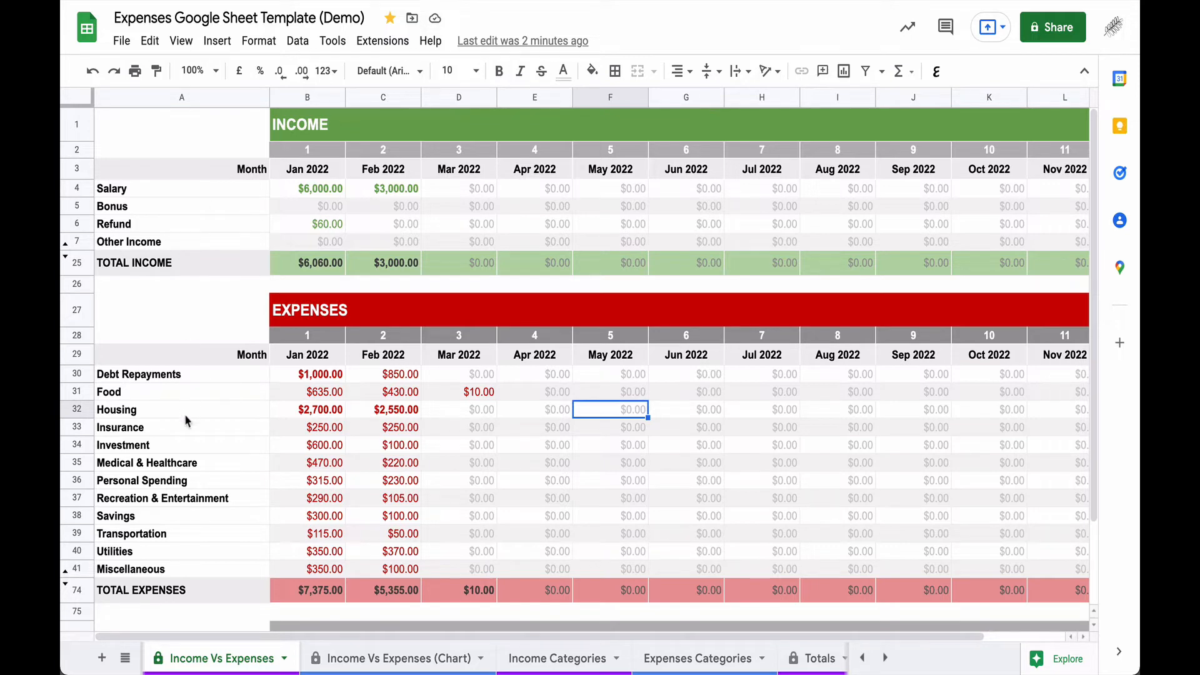
left_click_drag(167, 377, 170, 570)
left_click(164, 451)
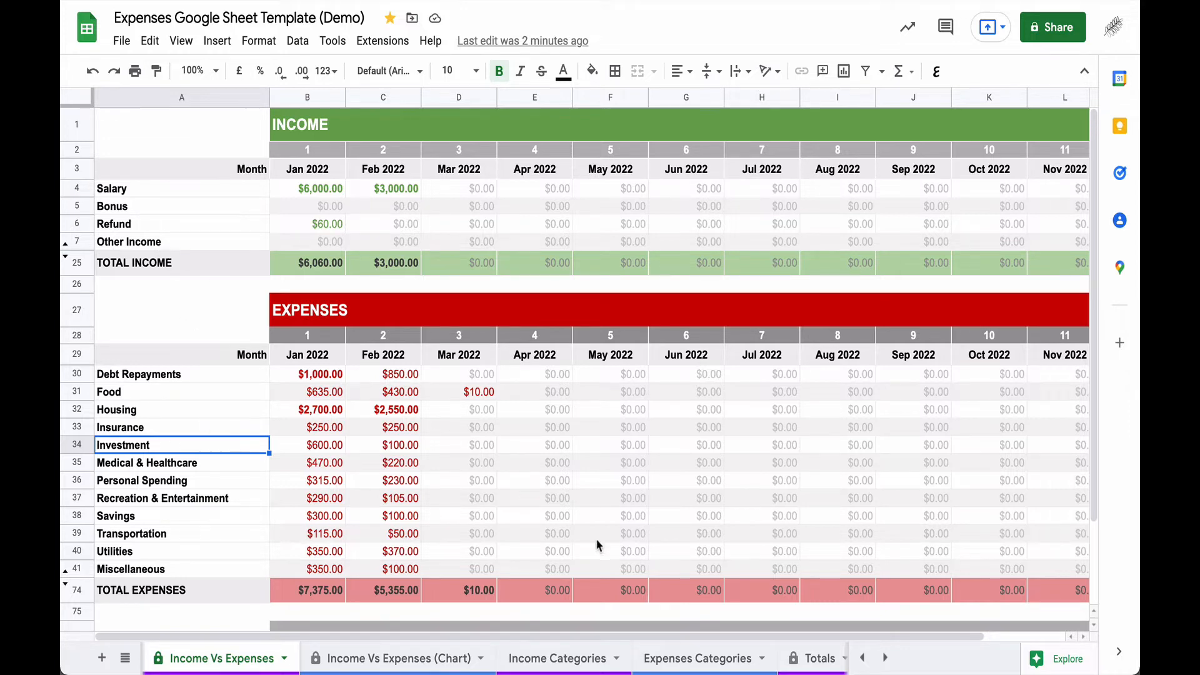
- Rename the category in cell A5 of the Income Categories sheet as Other Income 1
left_click(562, 661)
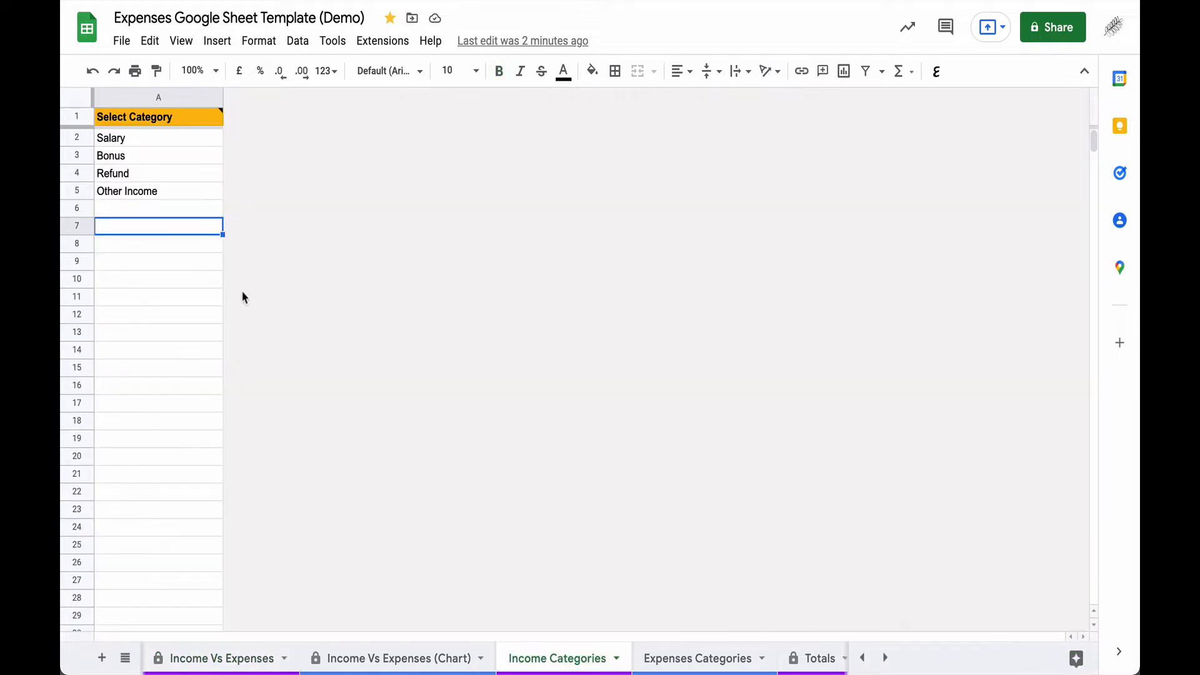
left_click(178, 193)
double_click(178, 193)
type("1")
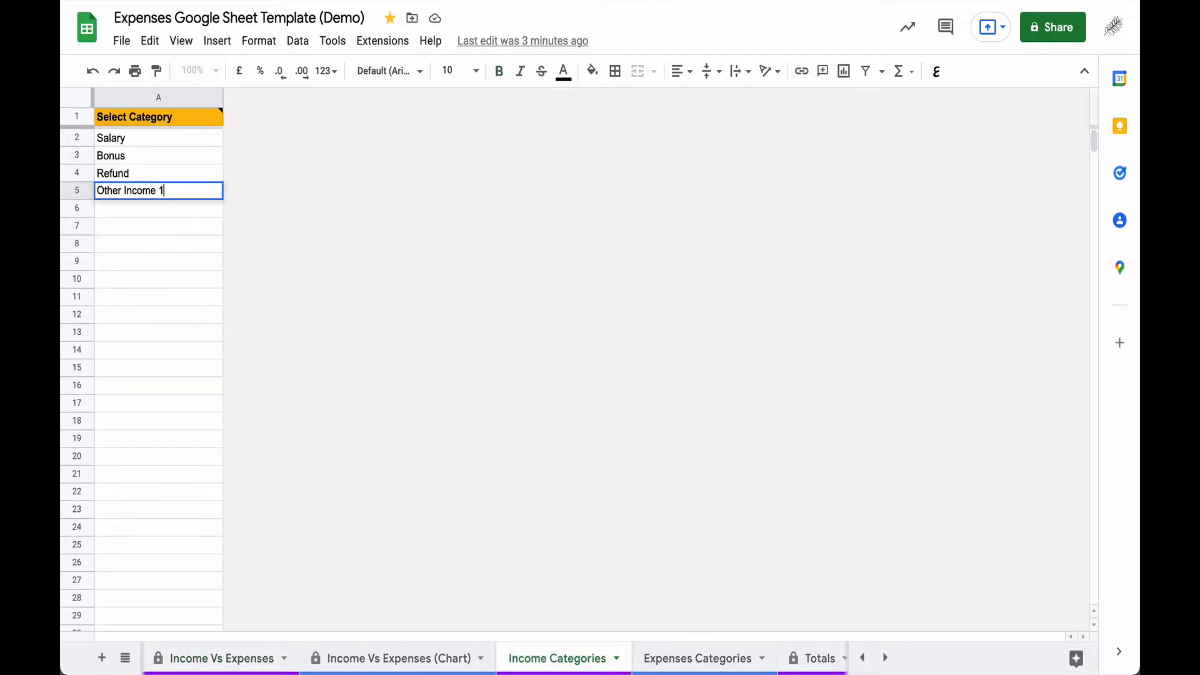
left_click(187, 241)
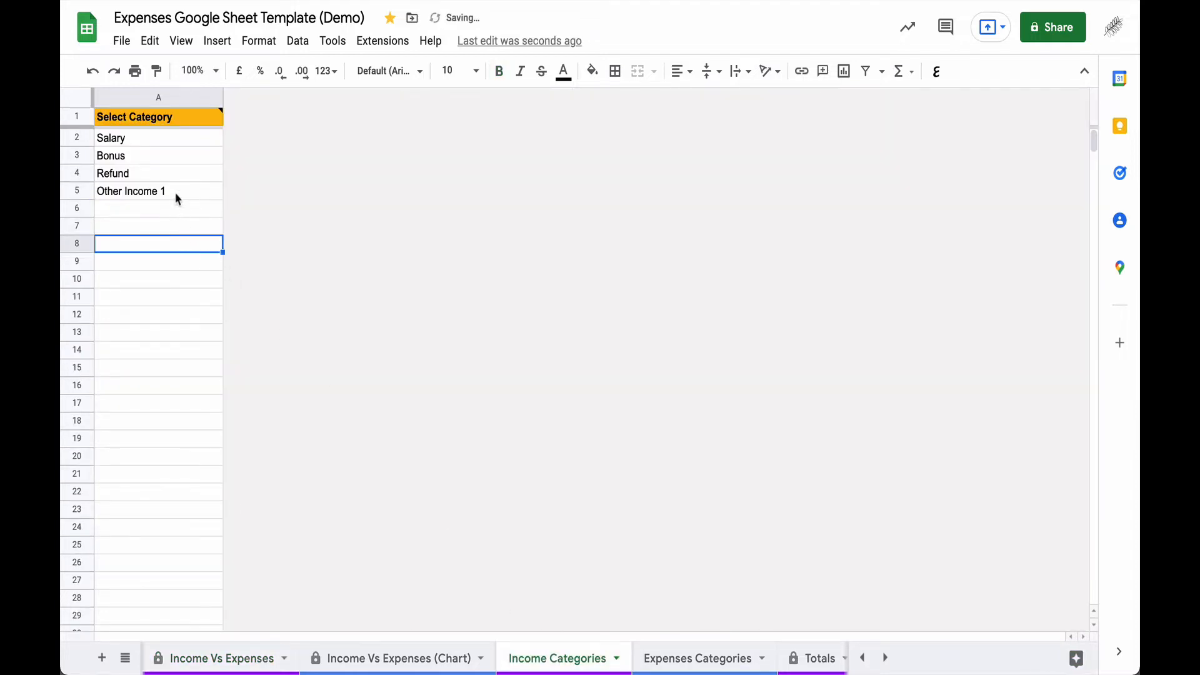
- Copy the A5 category into cell A6 of the Income Categories sheet and change the copy to Other Income 2
left_click(177, 198)
left_click(177, 212)
type("Other Income 1")
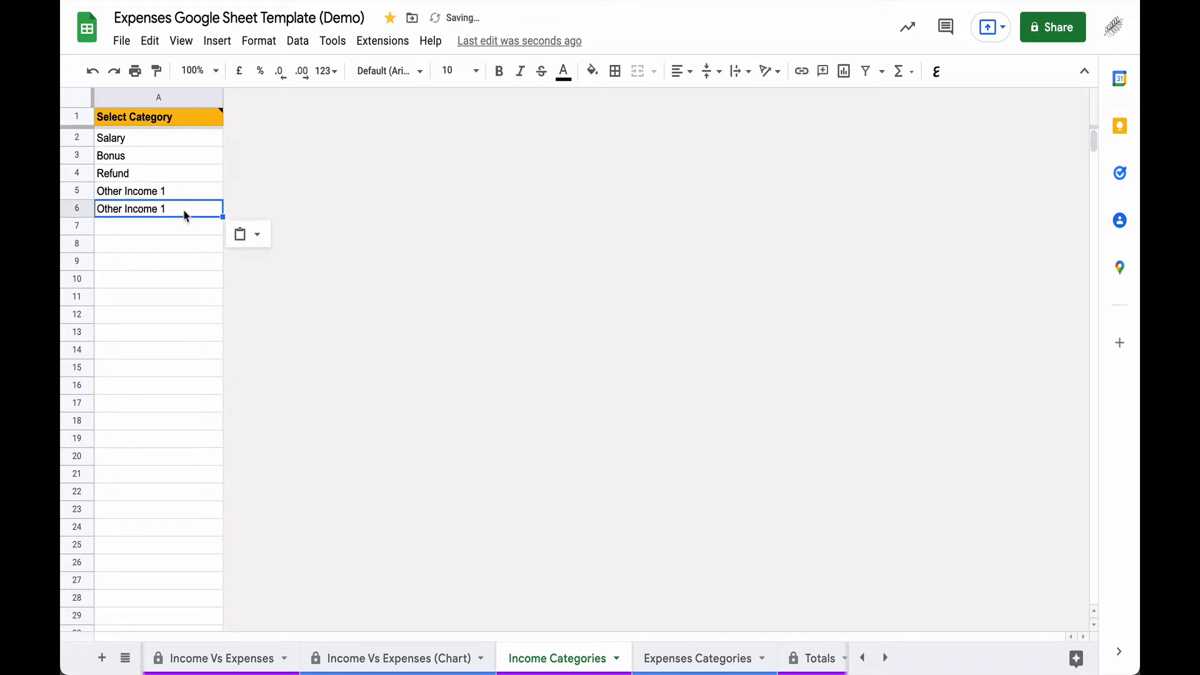
double_click(184, 210)
key("BackSpace")
type("2")
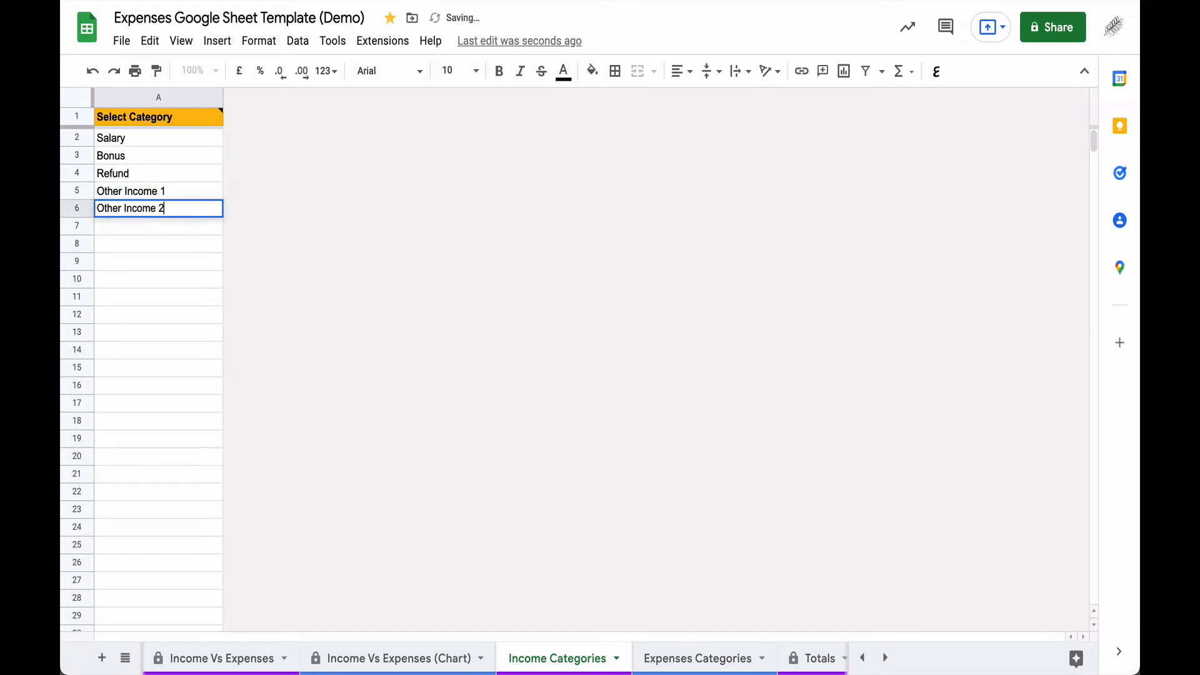
left_click(192, 316)
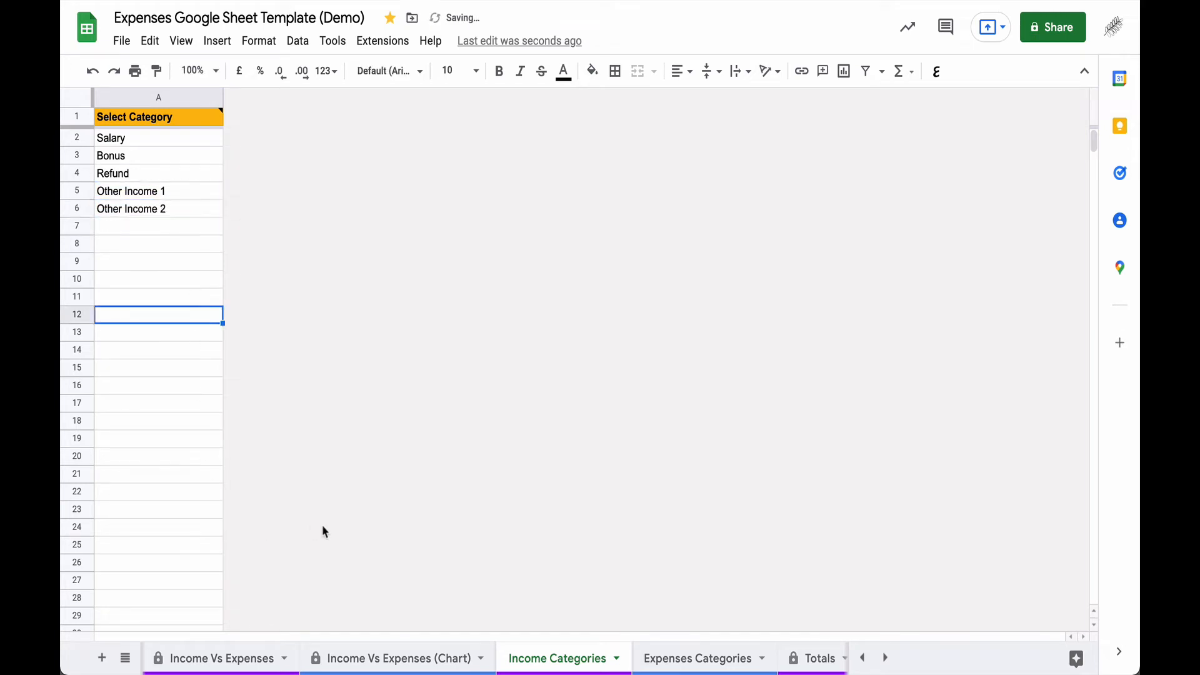
- Unhide rows 8 to 24 in the income section of the Income Vs Expenses sheet, overriding the protected-range warning
left_click(237, 660)
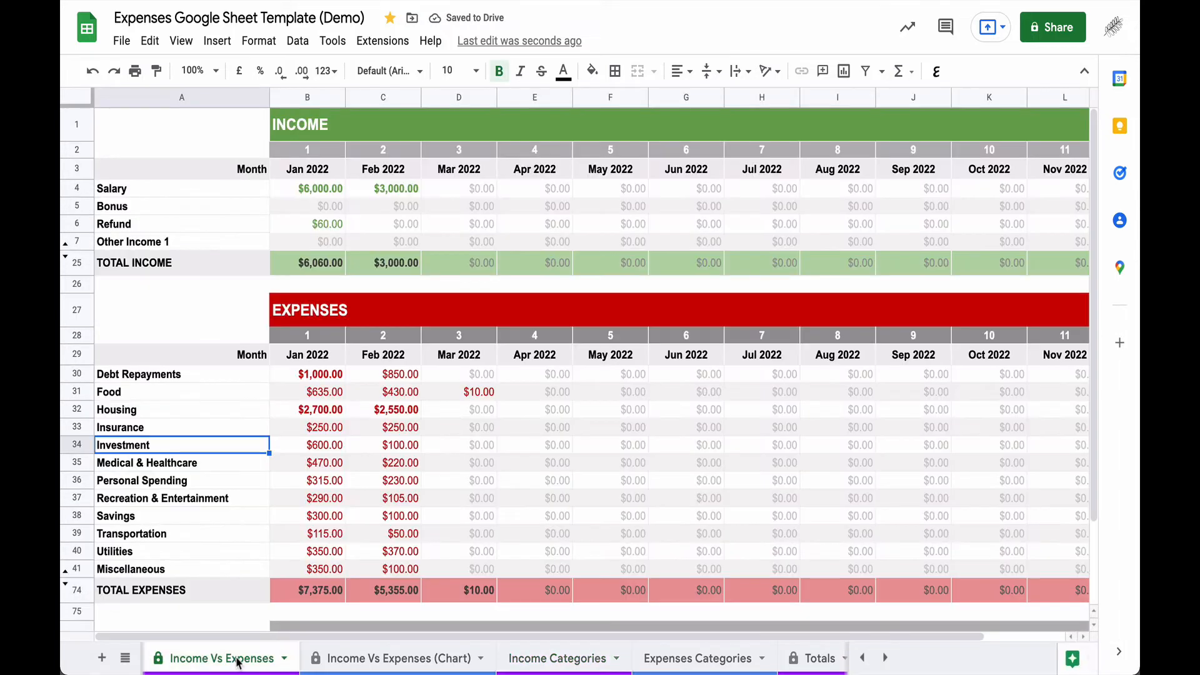
left_click(67, 261)
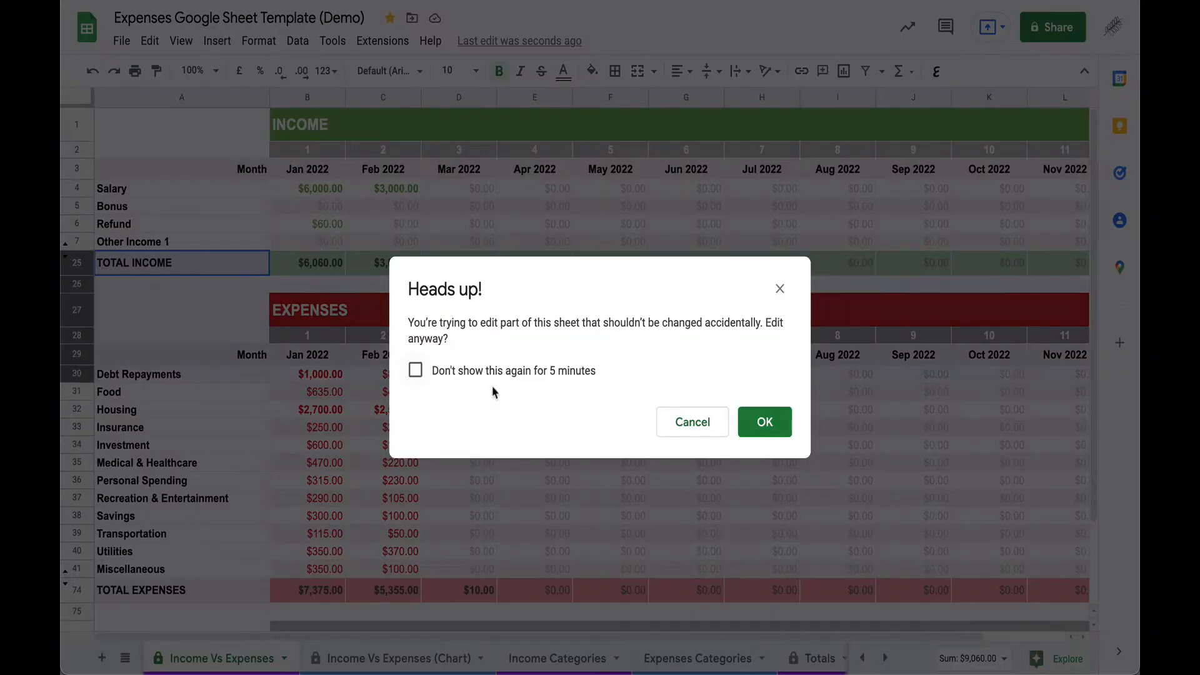
left_click(416, 371)
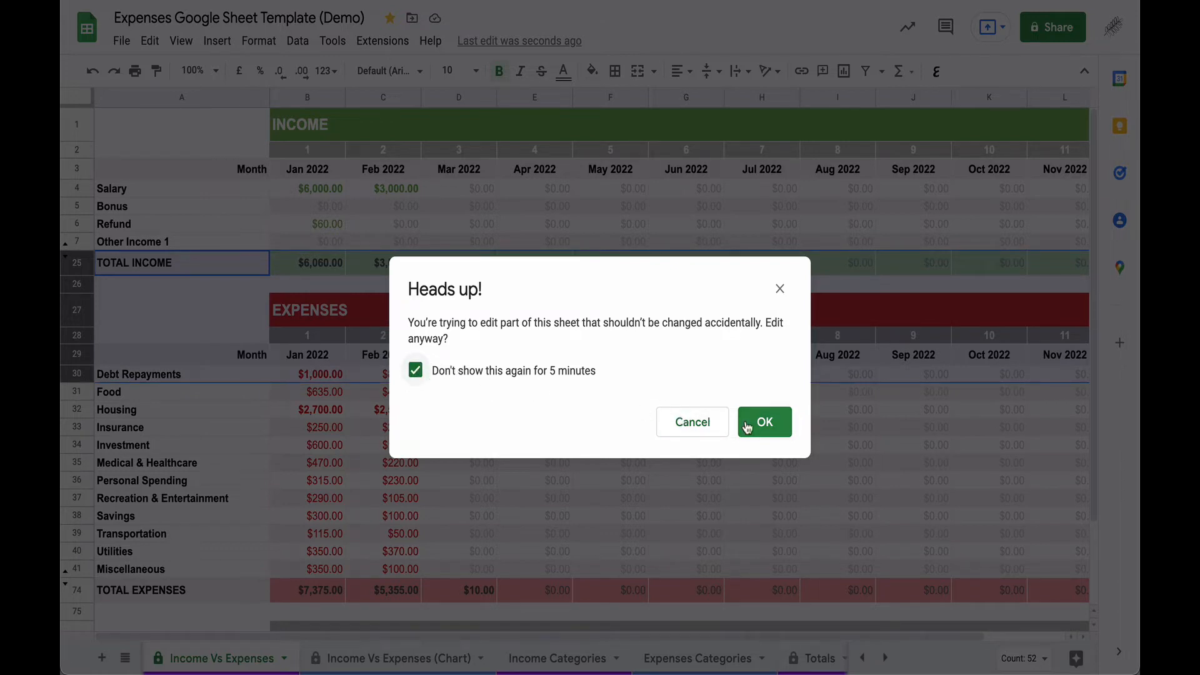
left_click(771, 427)
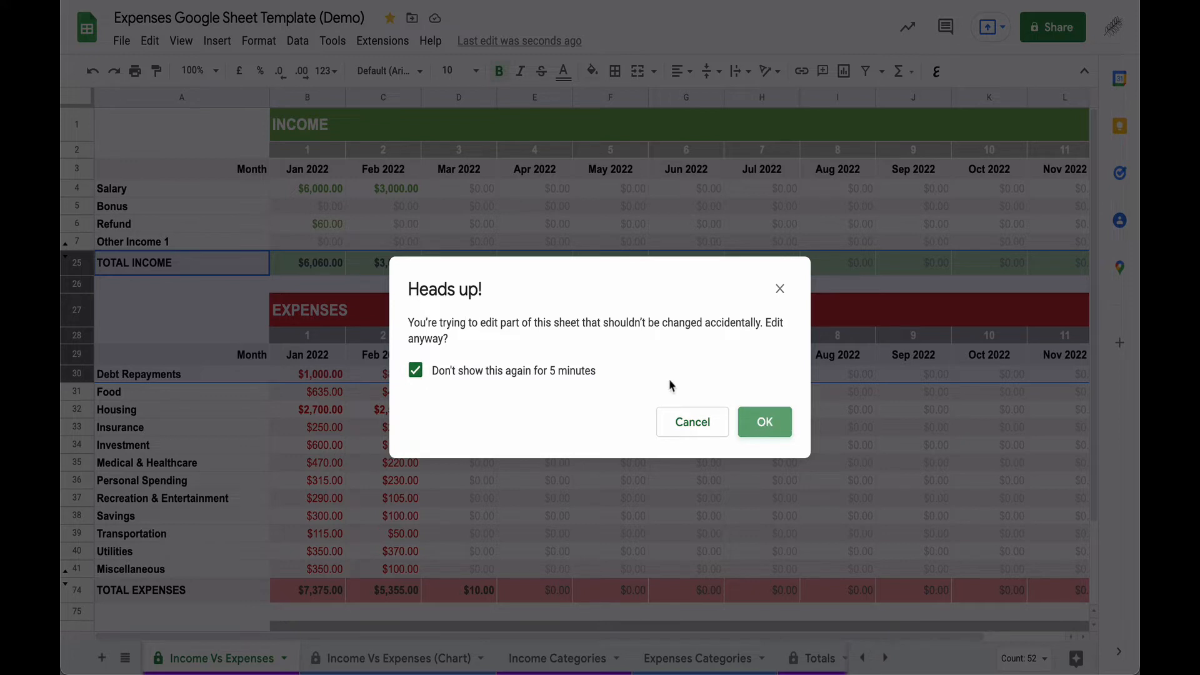
left_click(417, 371)
left_click(764, 423)
left_click(502, 332)
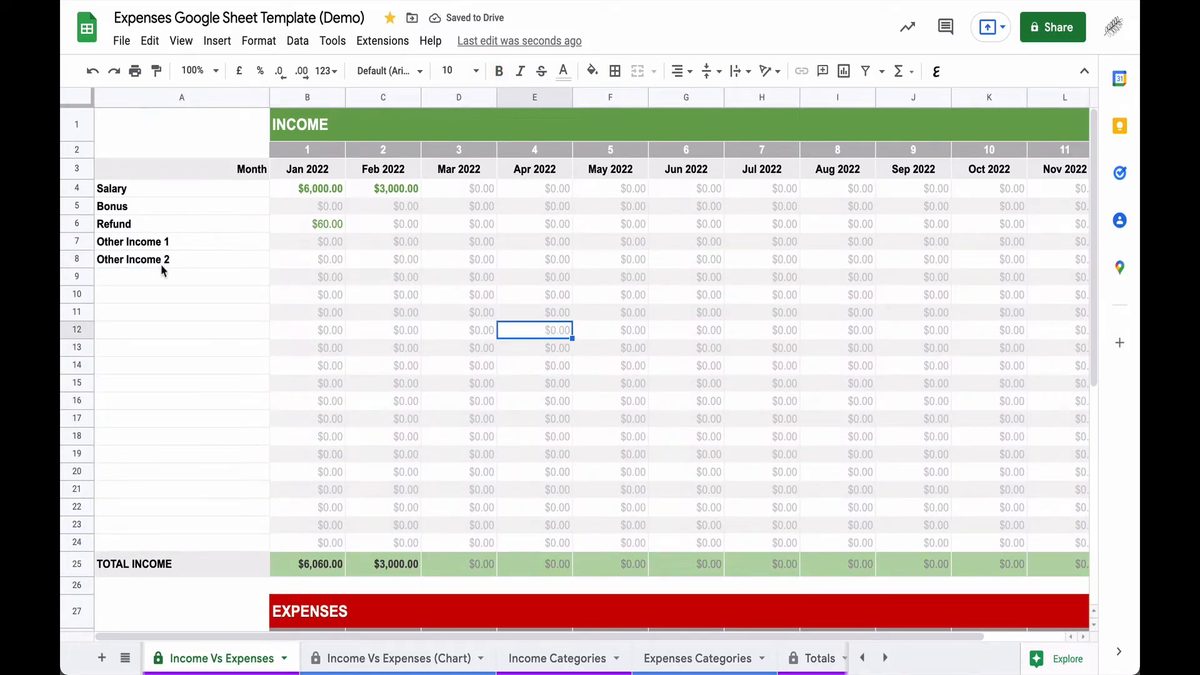
- Extend the numbered Other Income series in the Income Categories sheet down to Other Income 11 in cell A15
left_click(573, 661)
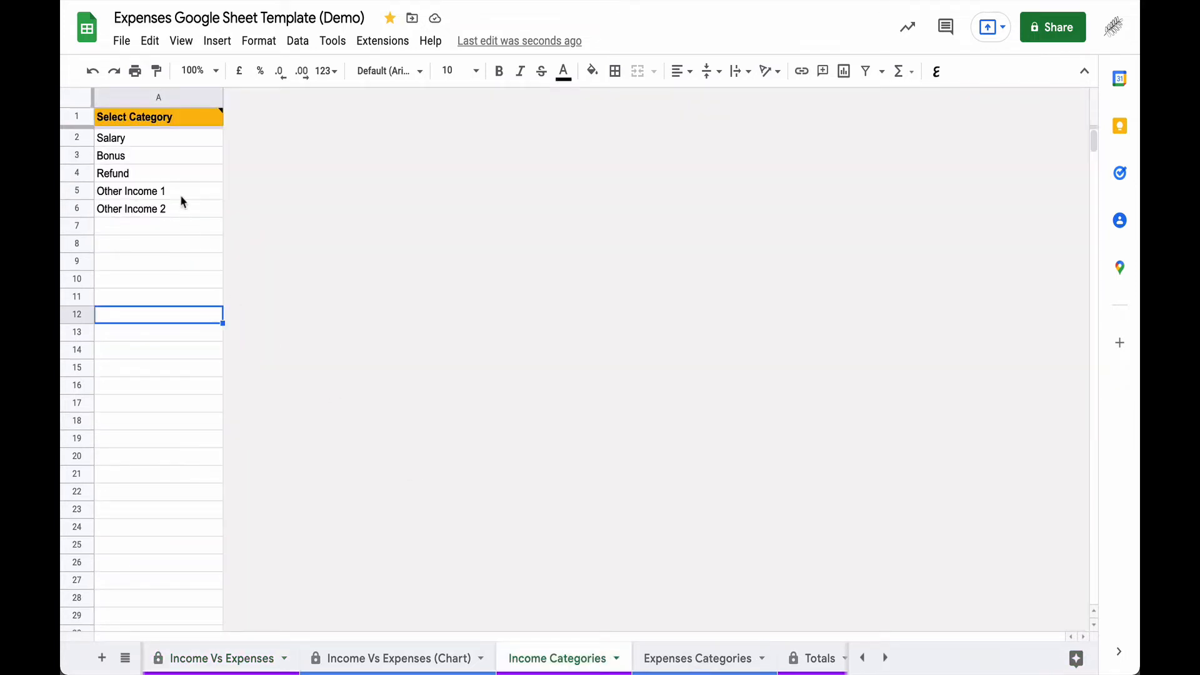
left_click_drag(180, 193, 222, 375)
- Fill the income category formula from A4 down to A24 in the Income Vs Expenses sheet, overriding the protected-range warning
left_click(236, 656)
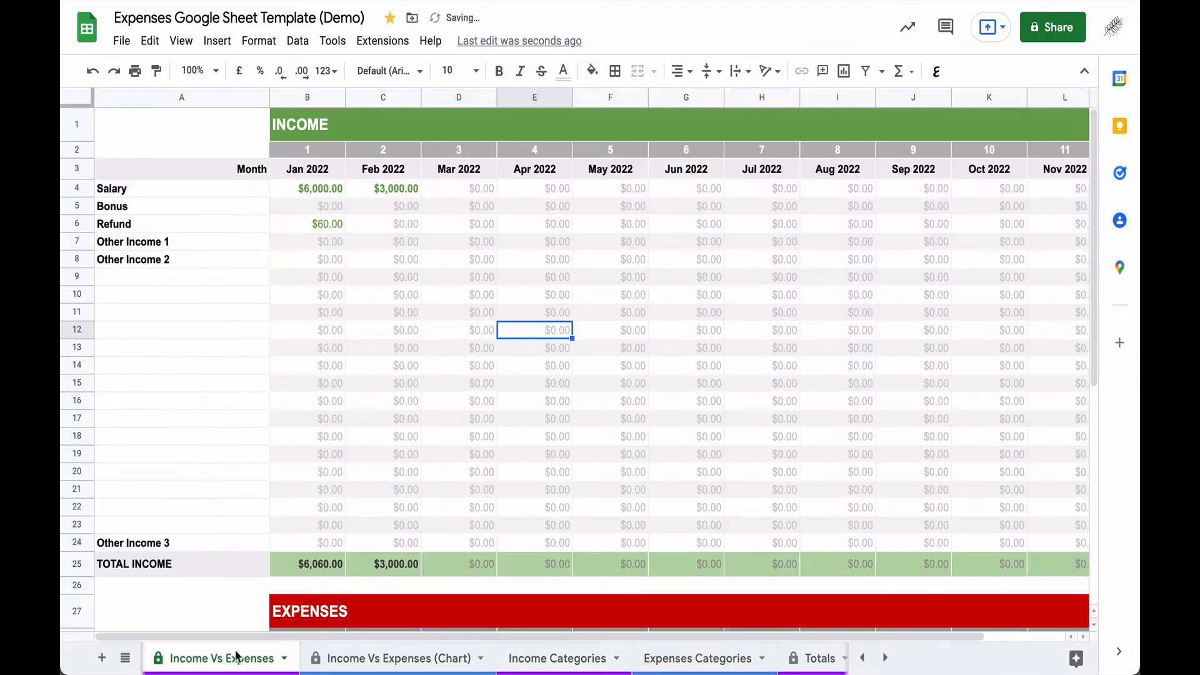
left_click(214, 339)
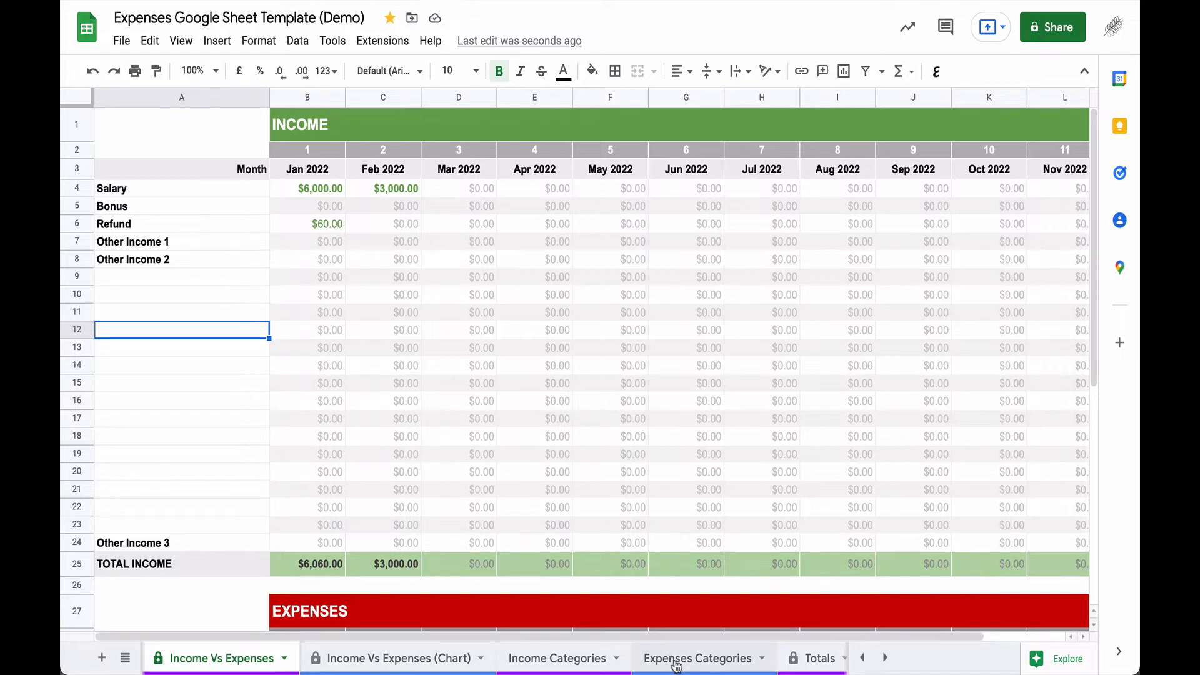
left_click(566, 658)
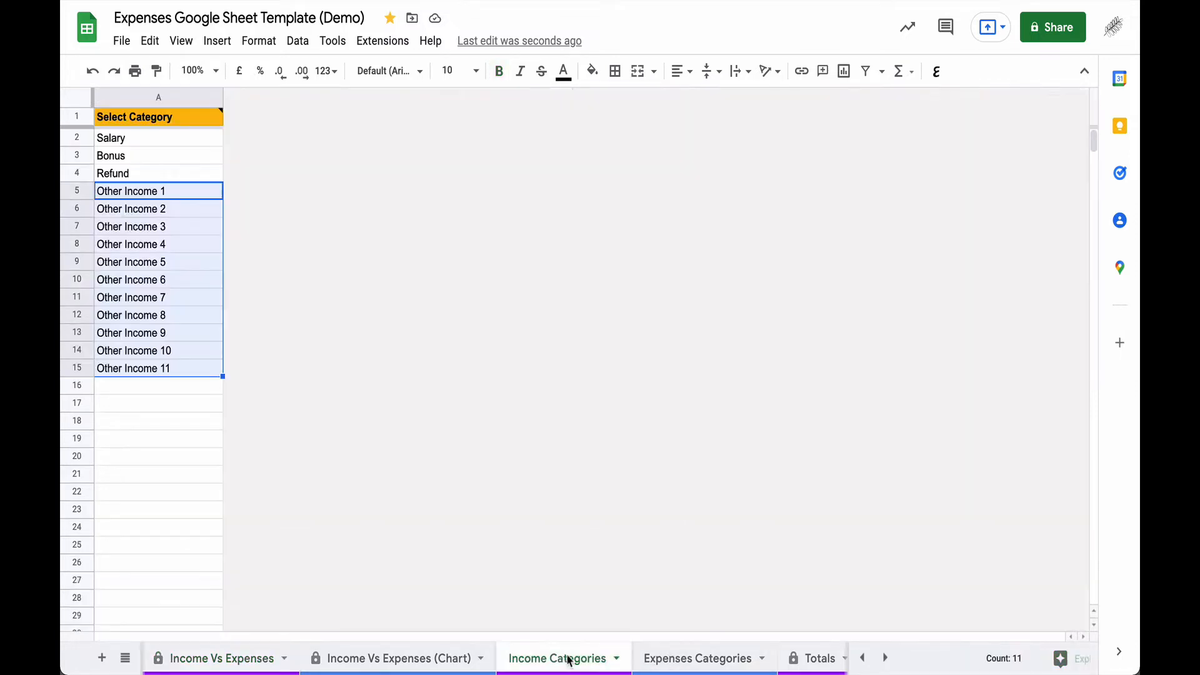
left_click(216, 657)
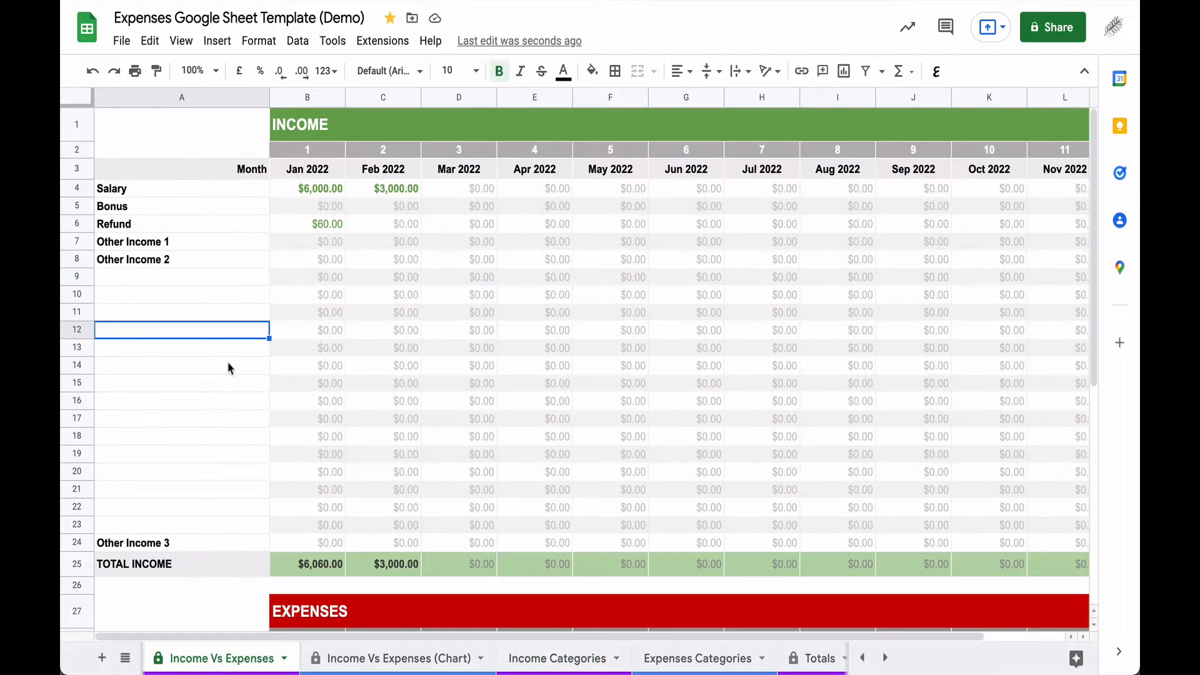
left_click(177, 191)
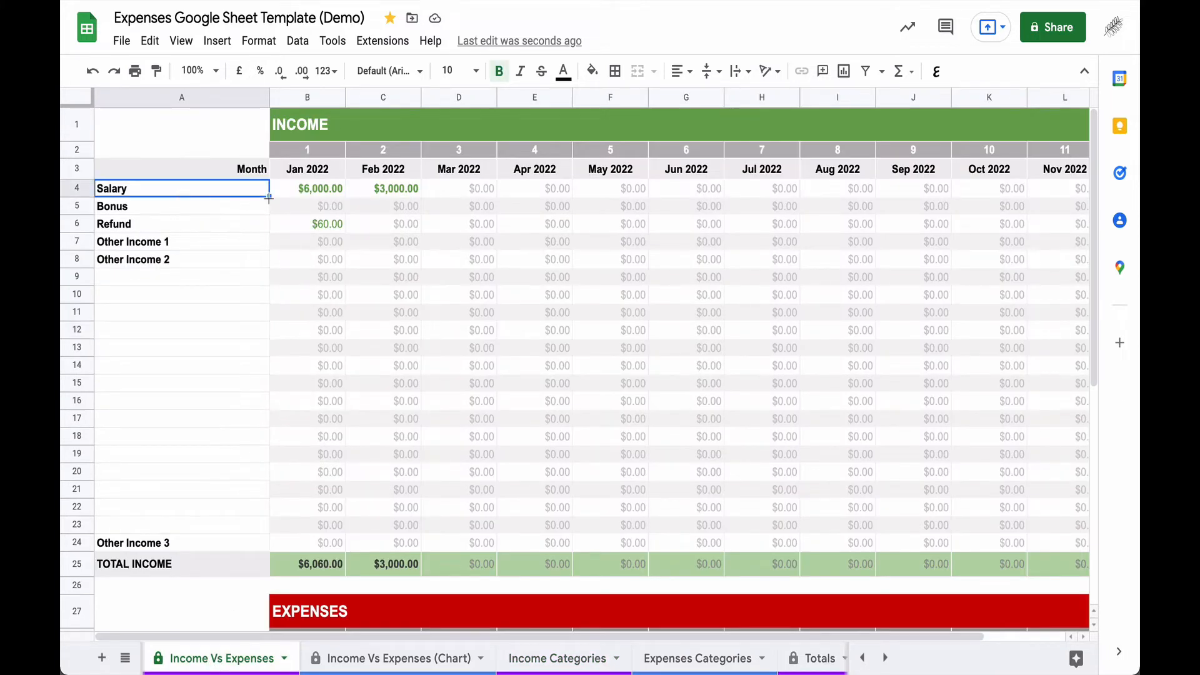
left_click_drag(269, 197, 223, 539)
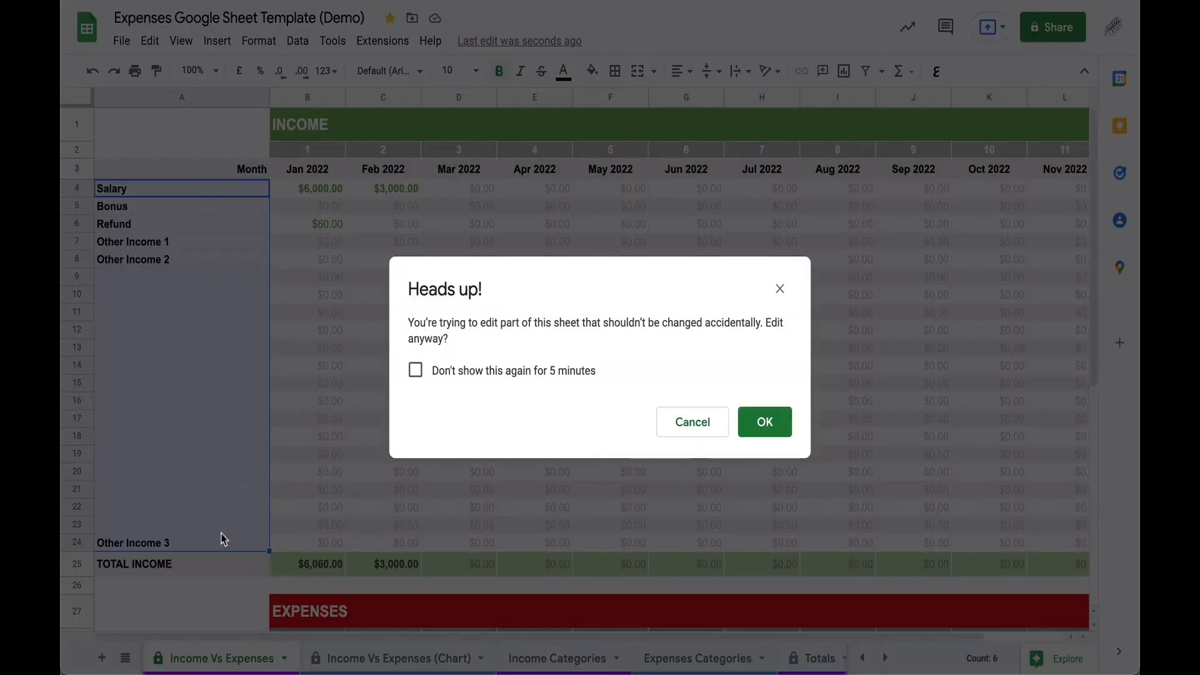
left_click(761, 422)
left_click(226, 369)
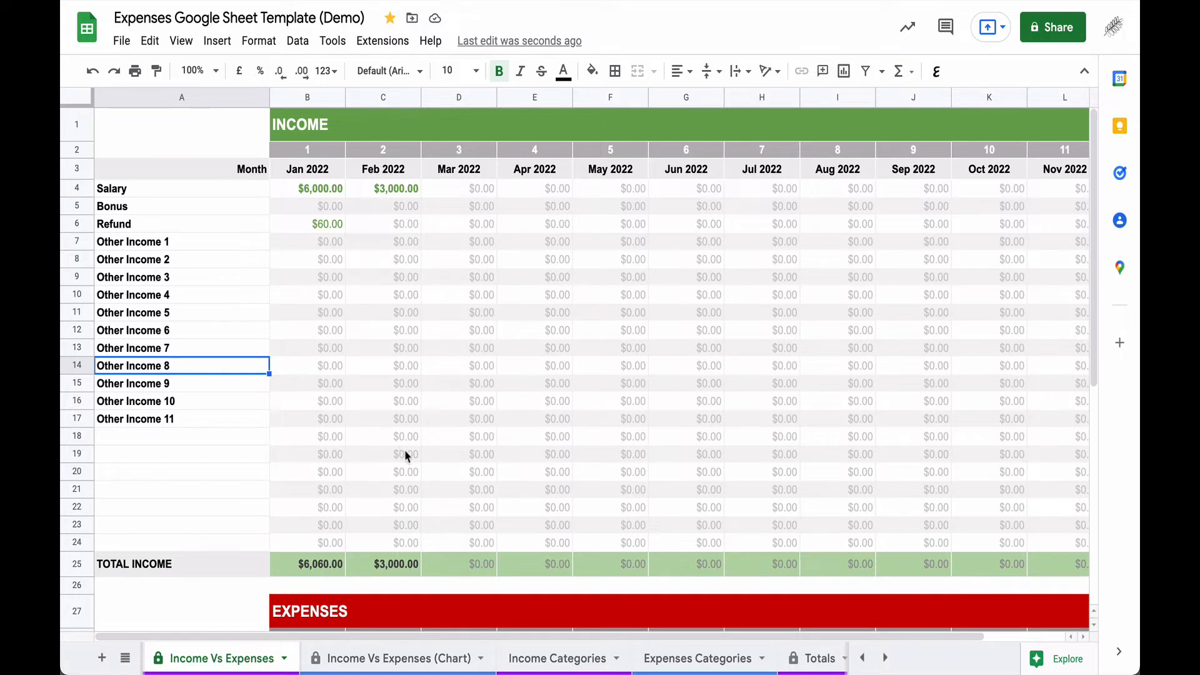
- Delete Other Income 2 to Other Income 11 from the Income Categories sheet and rename the category in A5 as Other Income
left_click(563, 662)
left_click(158, 263)
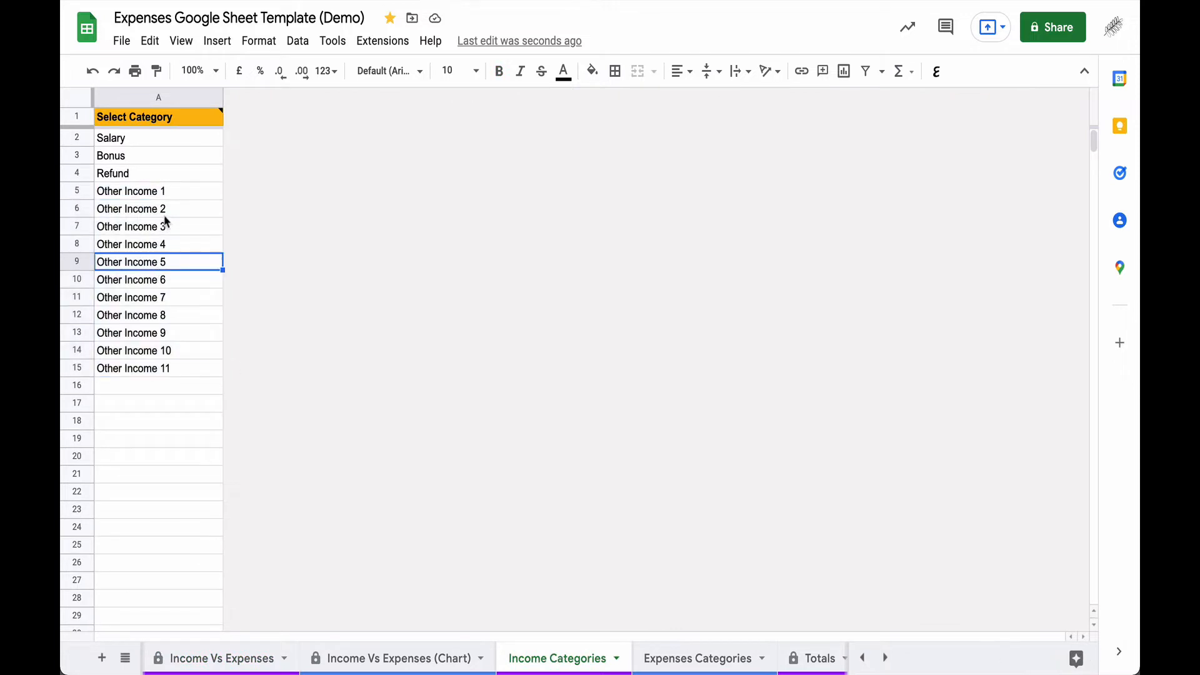
left_click_drag(164, 214, 178, 357)
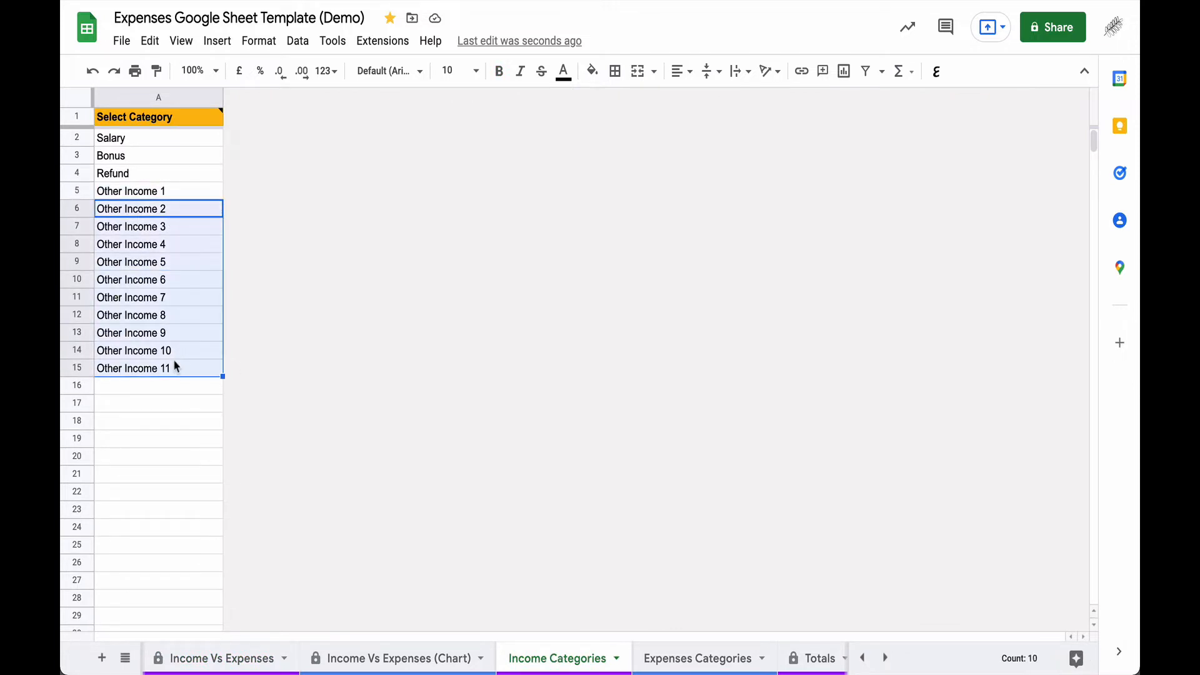
key("Delete")
double_click(164, 191)
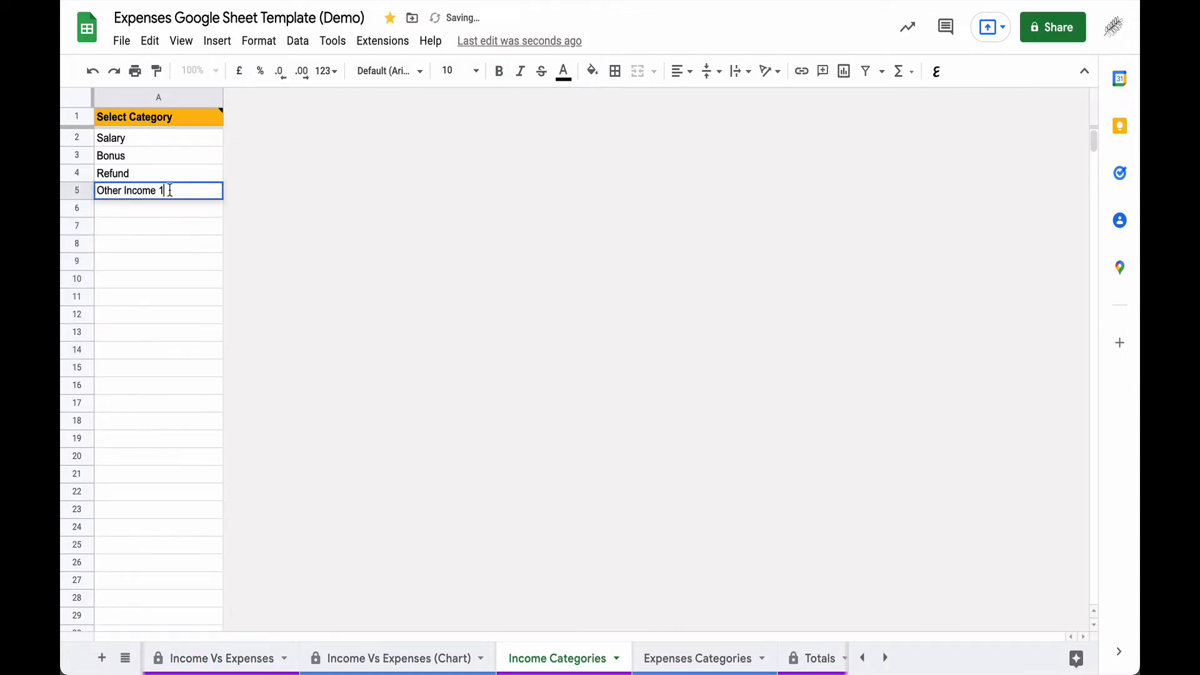
key("BackSpace")
key("BackSpace")
key("Return")
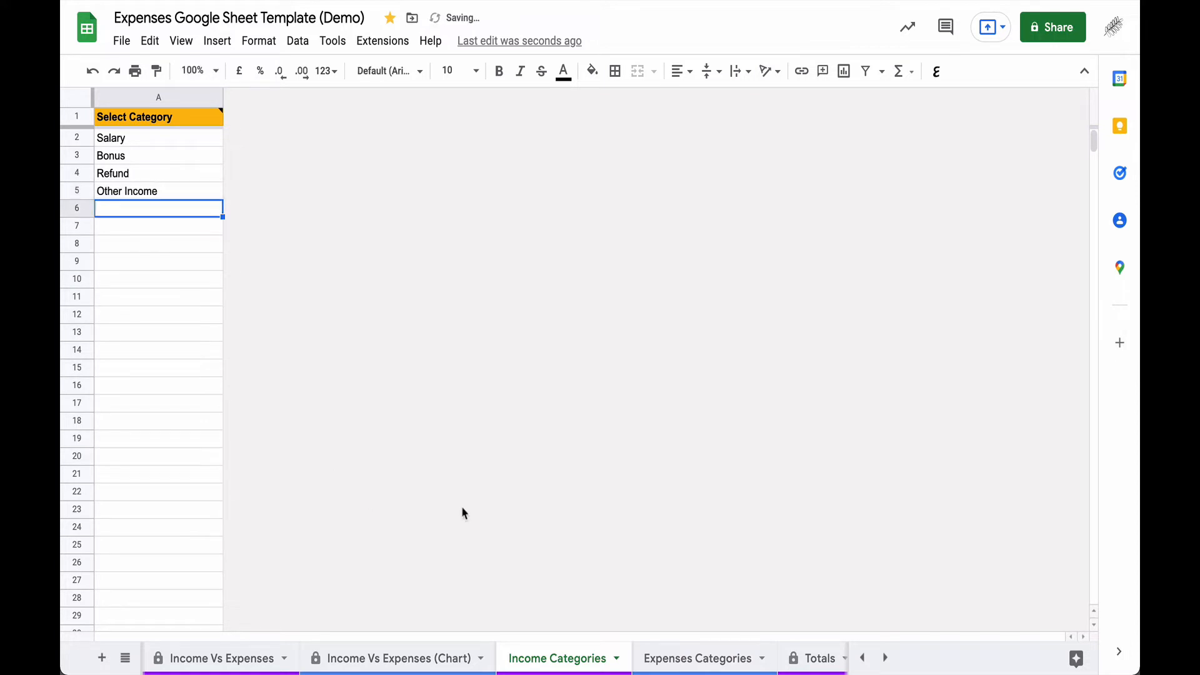
- Refill the category formula from the Salary cell A4 through A24 in the Income Vs Expenses sheet, accepting the protection warning
left_click(223, 660)
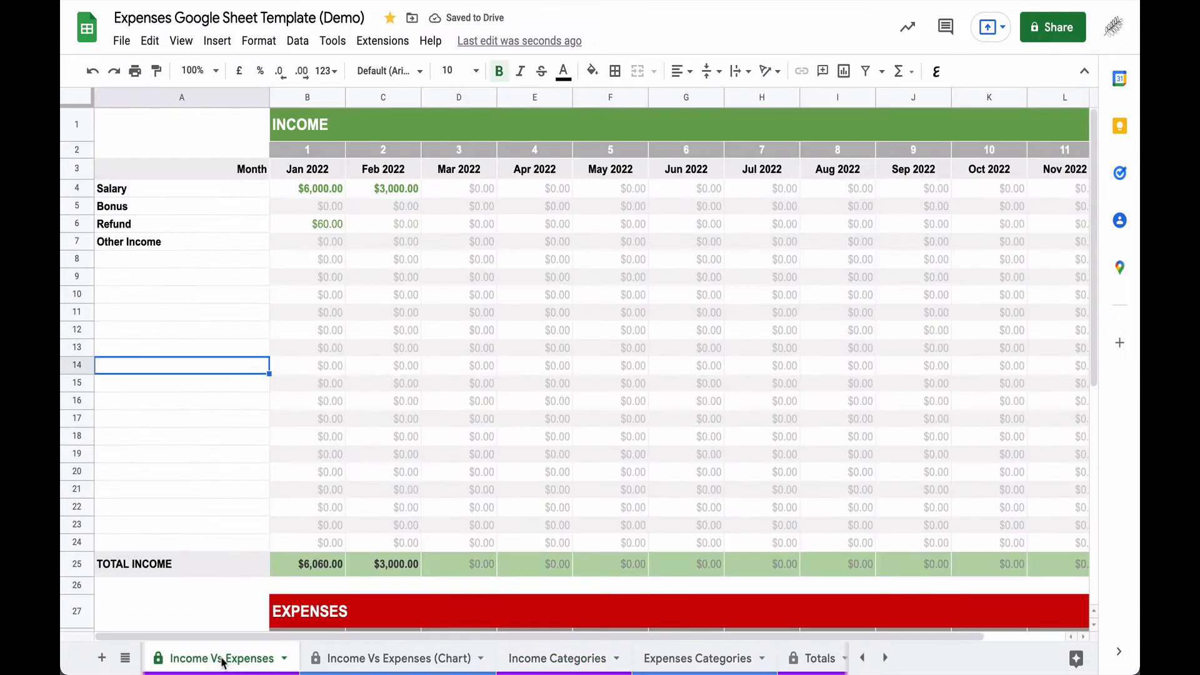
left_click(227, 402)
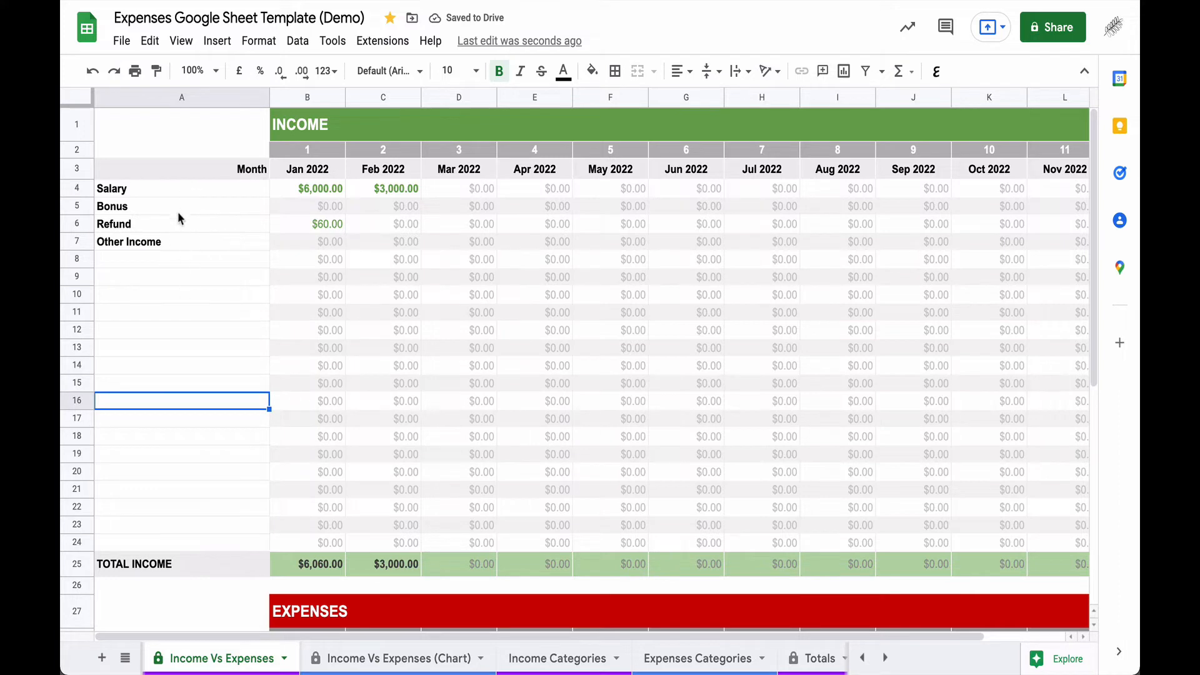
left_click(187, 188)
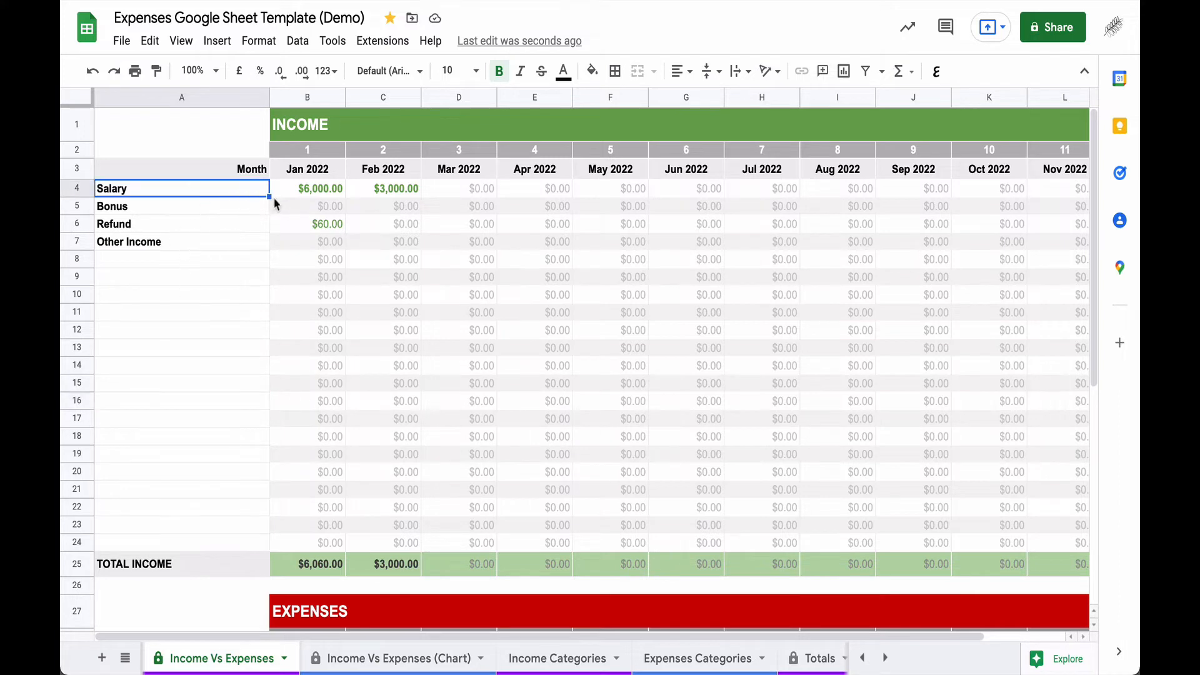
left_click_drag(268, 196, 248, 542)
left_click(759, 420)
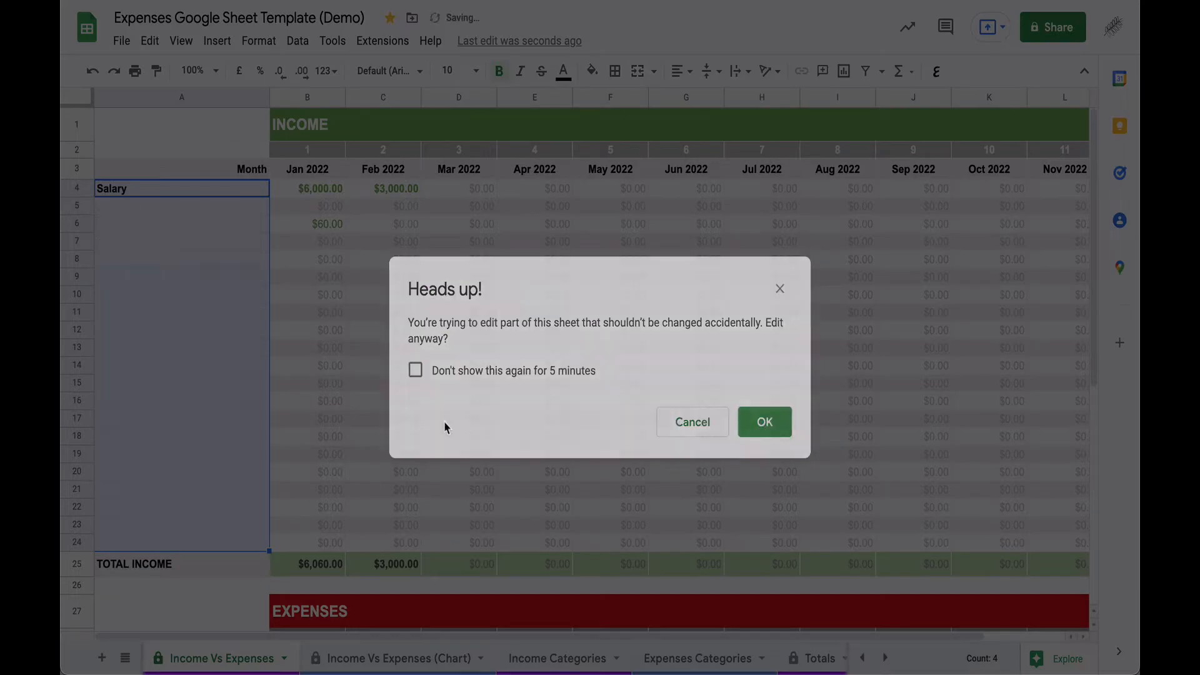
left_click(181, 372)
- Hide the empty income rows 8 to 24 in the Income Vs Expenses sheet, accepting the protection warning
left_click(77, 259)
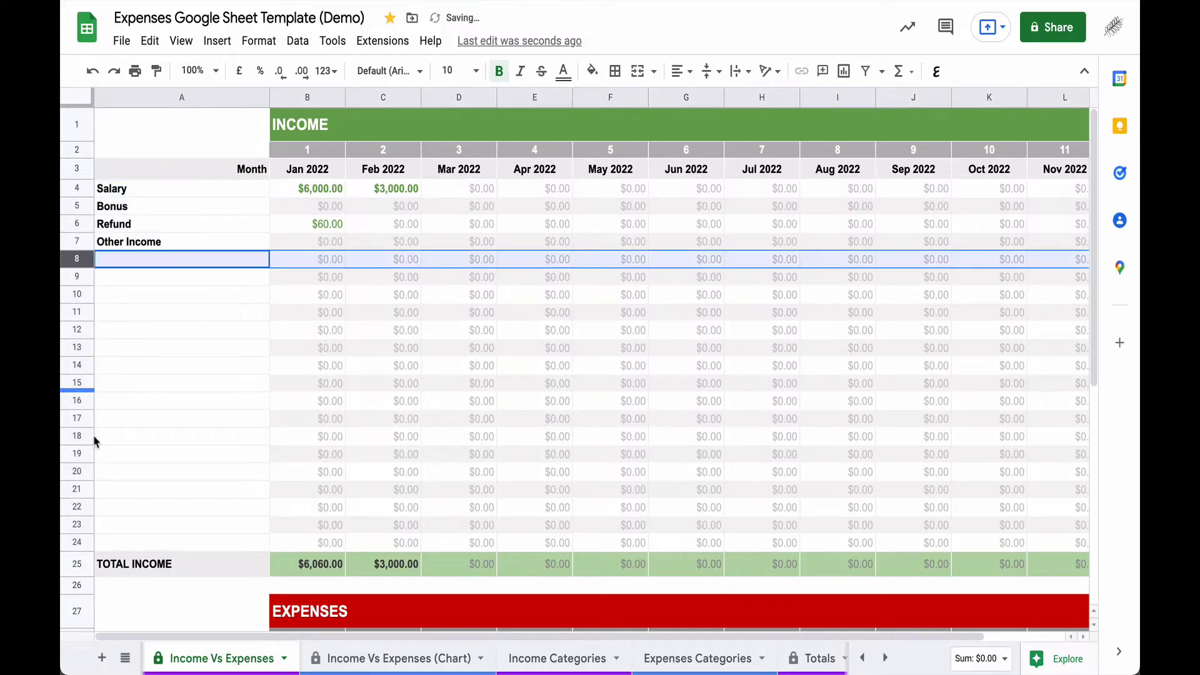
left_click(77, 544, "shift")
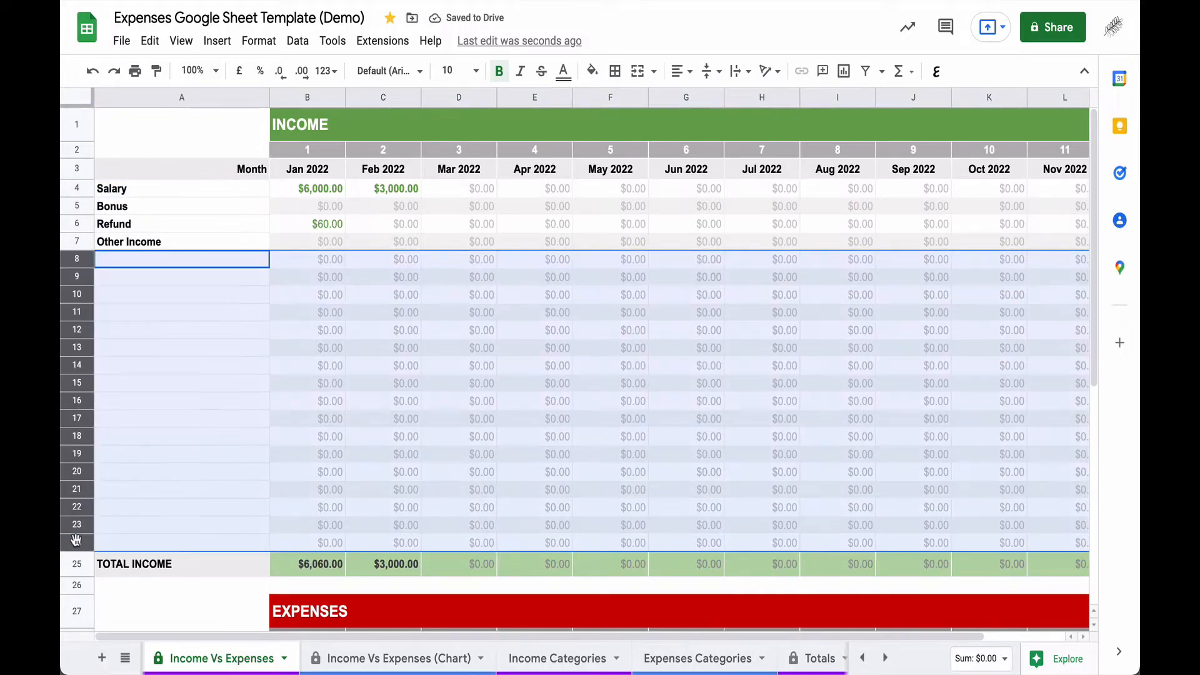
right_click(75, 469)
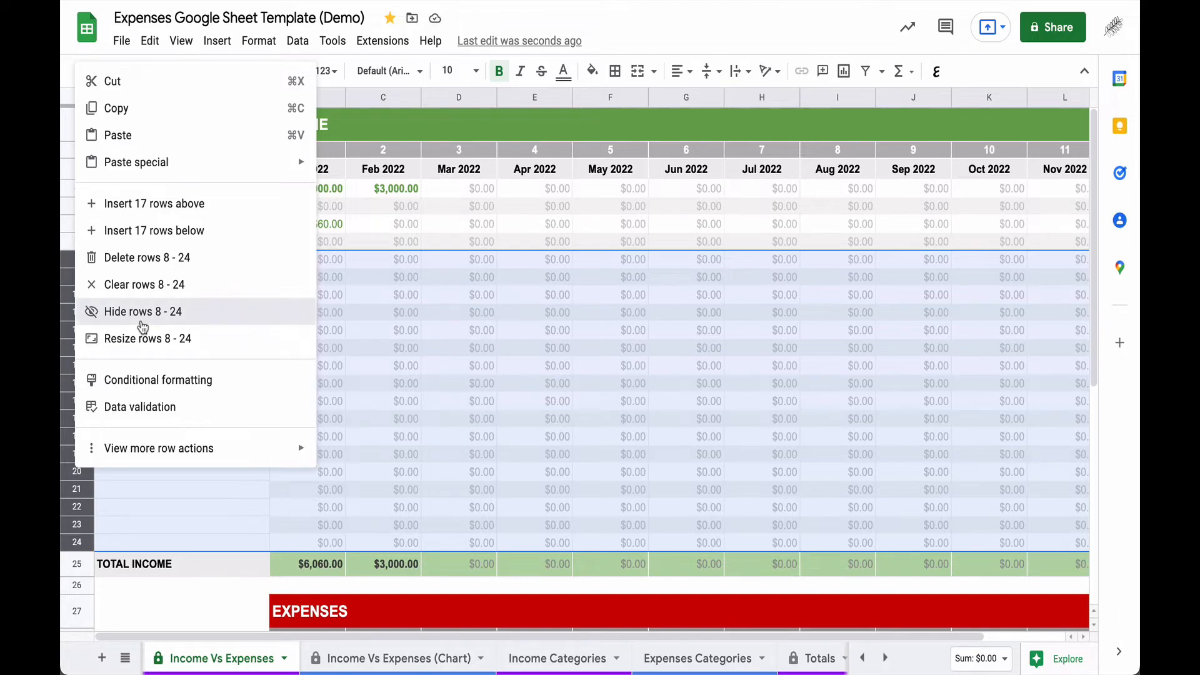
left_click(143, 325)
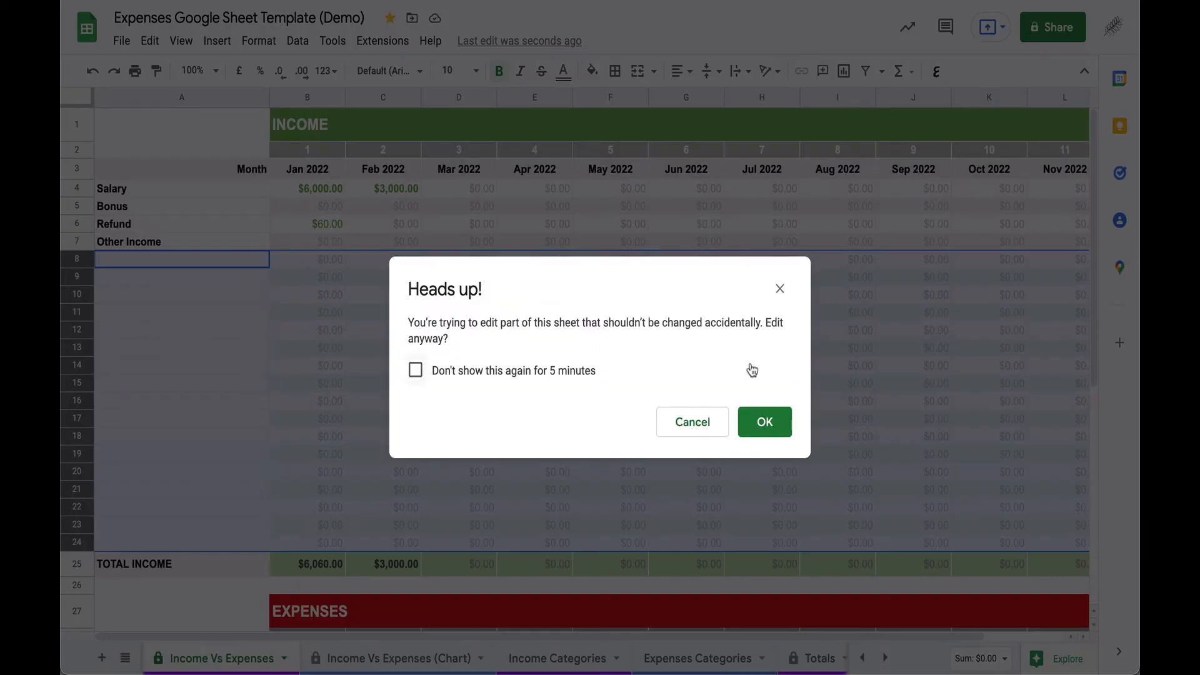
left_click(766, 423)
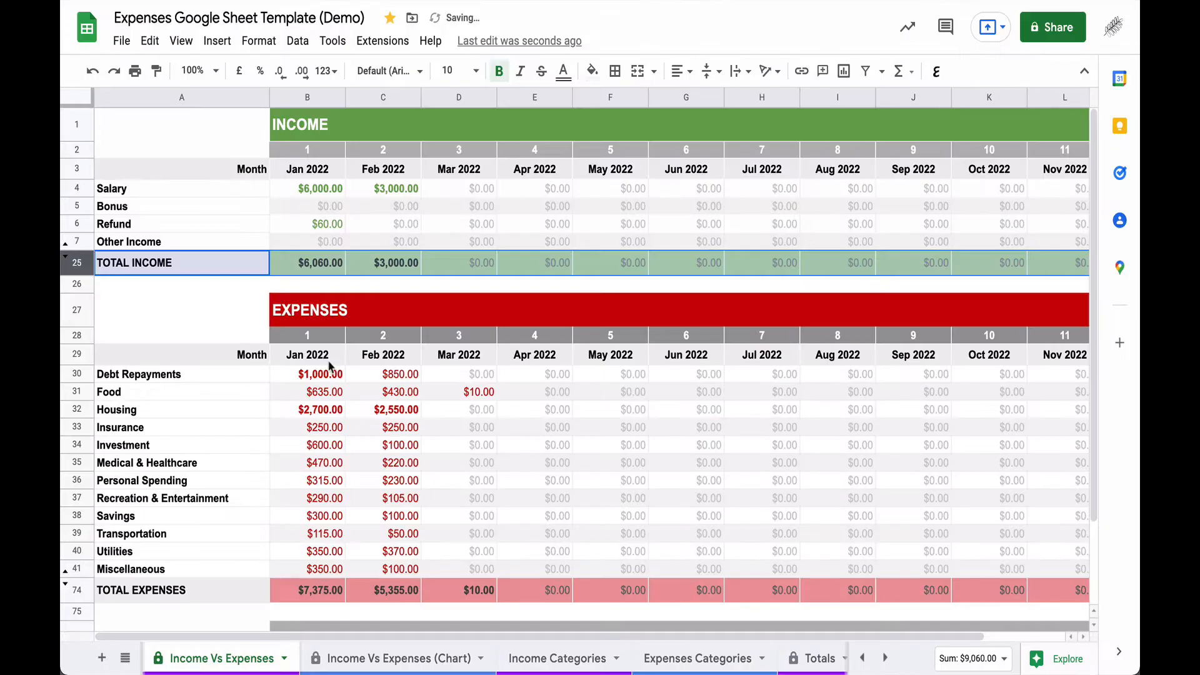
left_click(211, 228)
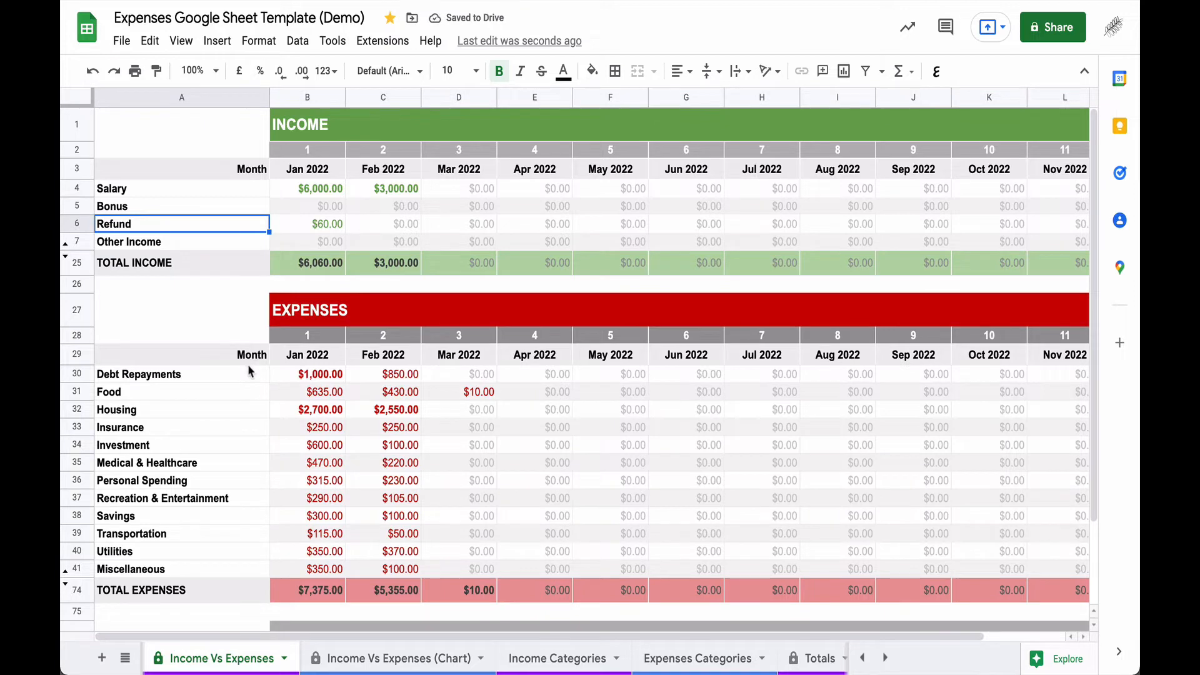
- Unhide the expense rows between Miscellaneous and TOTAL EXPENSES, suppressing the protection warning for 5 minutes
scroll(213, 413, "down", 1)
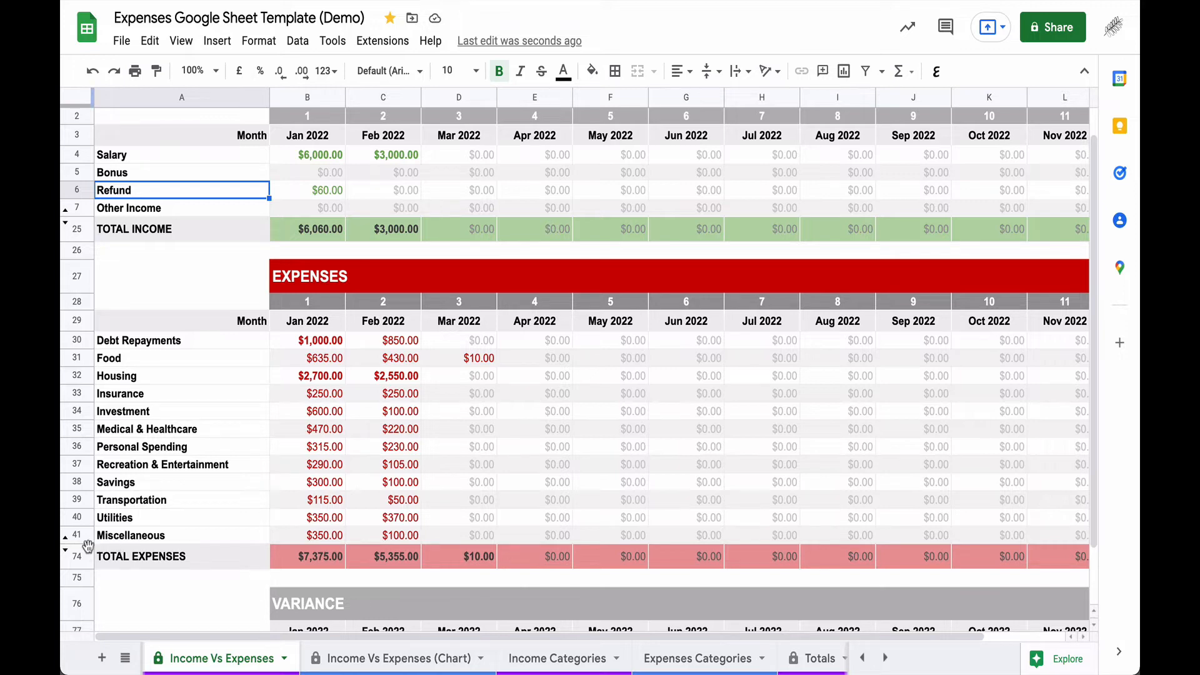
left_click(66, 552)
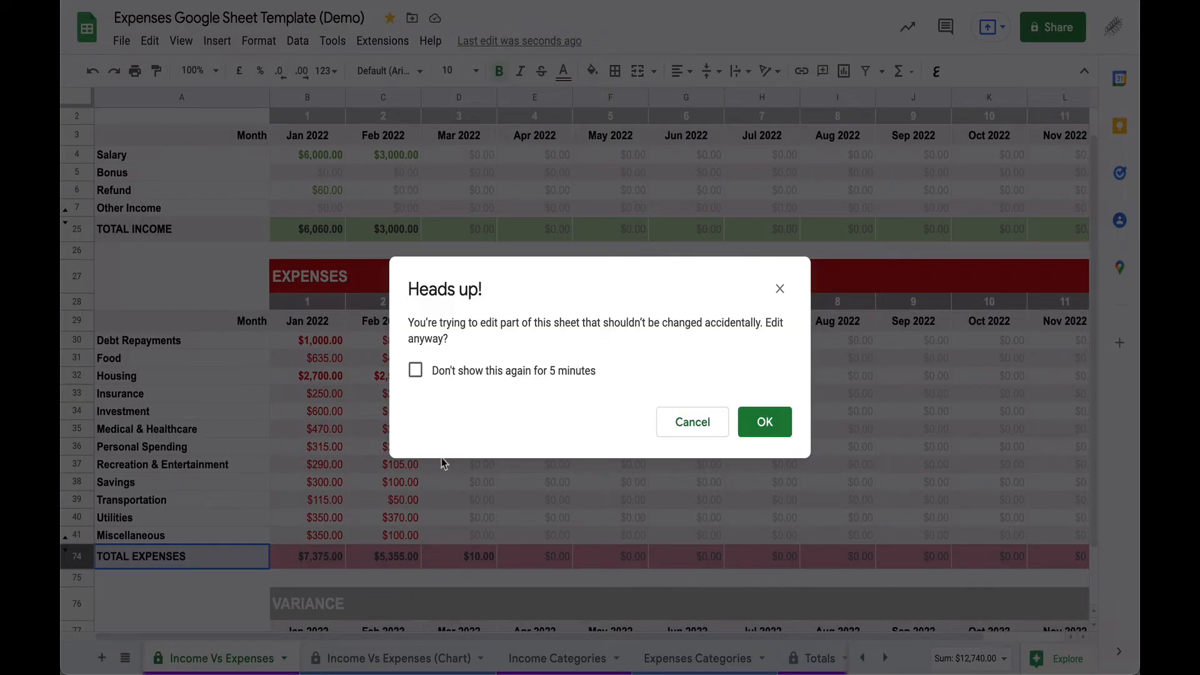
left_click(416, 372)
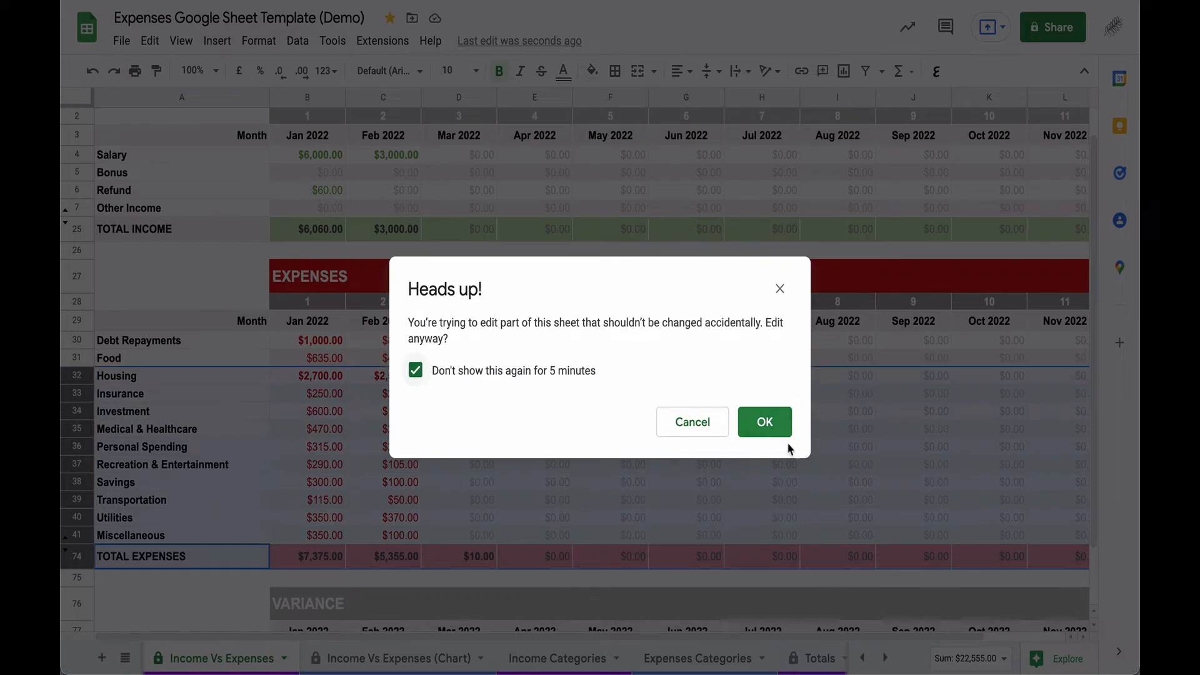
left_click(763, 422)
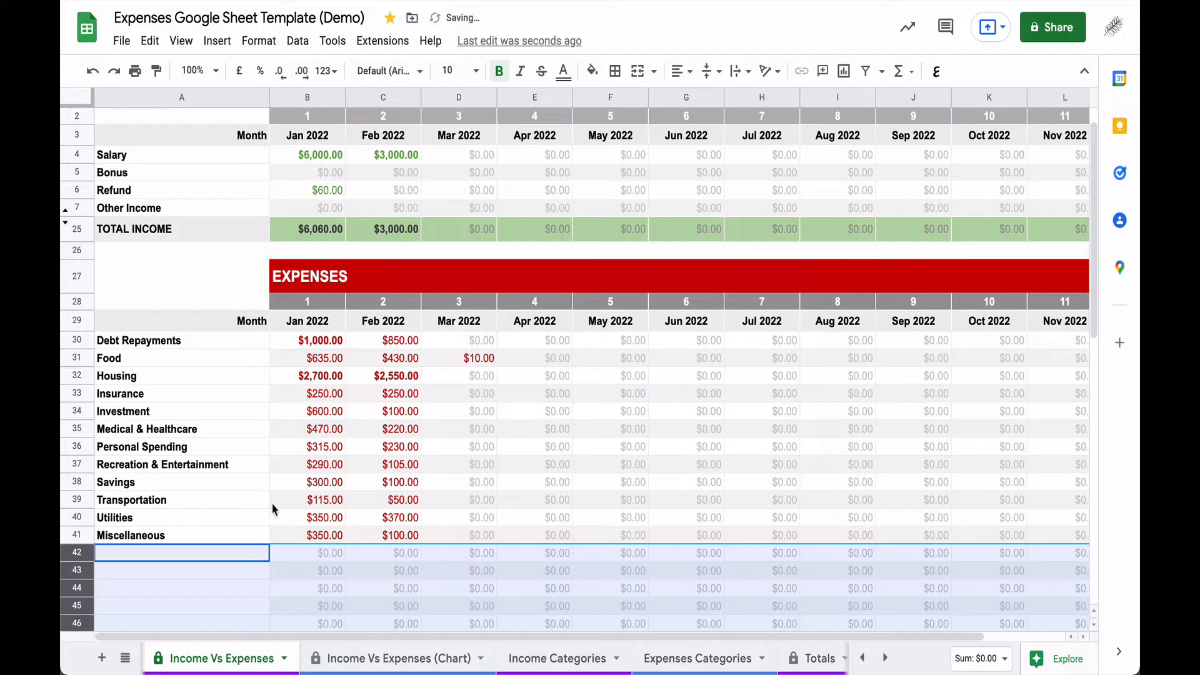
scroll(211, 496, "down", 6)
left_click(211, 496)
scroll(211, 496, "down", 5)
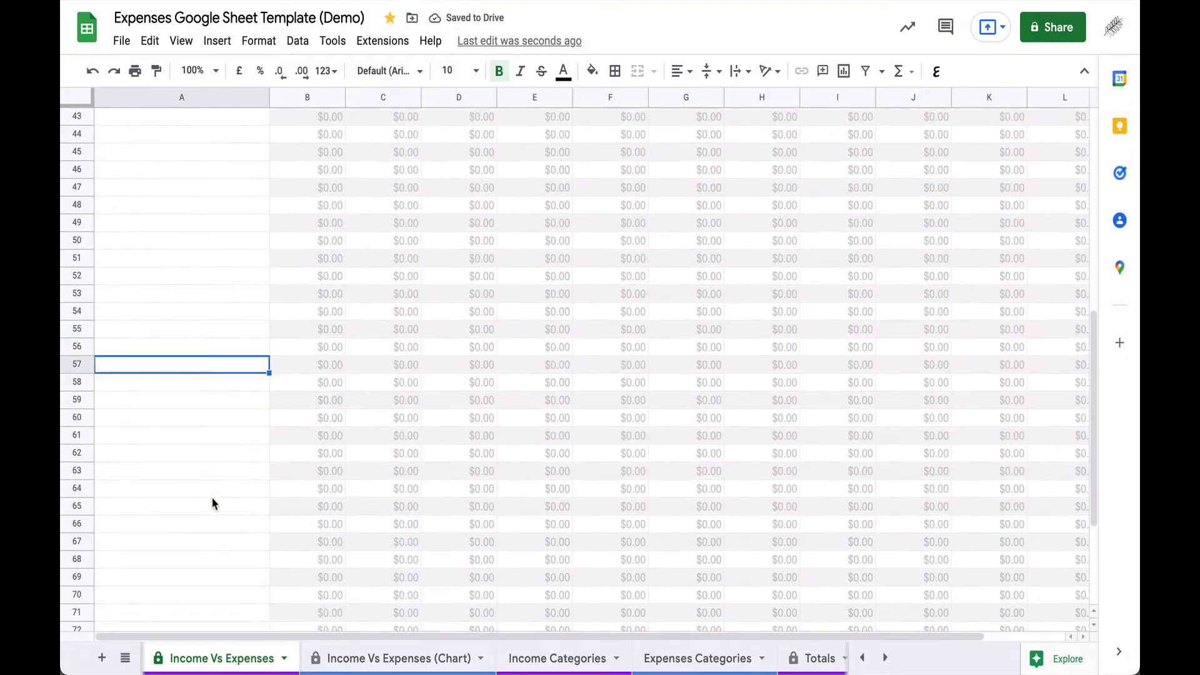
scroll(210, 497, "up", 2)
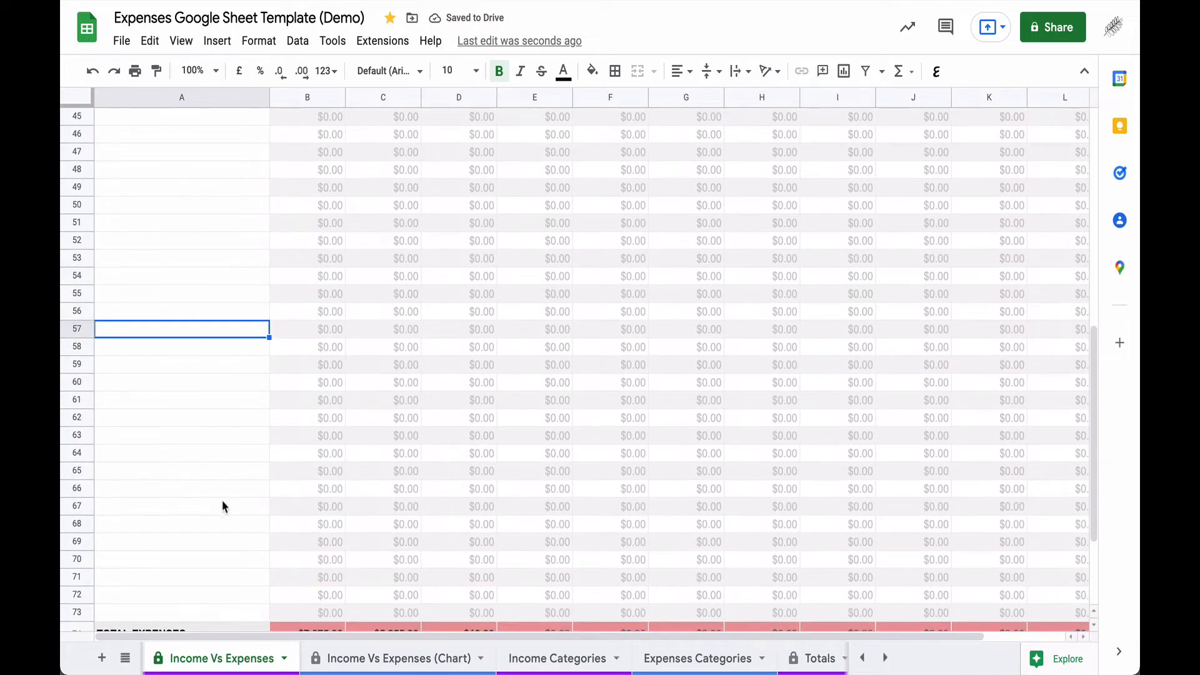
- Add the categories Other 1 and Other 2 below Miscellaneous in cells A14 and A15 of the Expenses Categories sheet
left_click(713, 657)
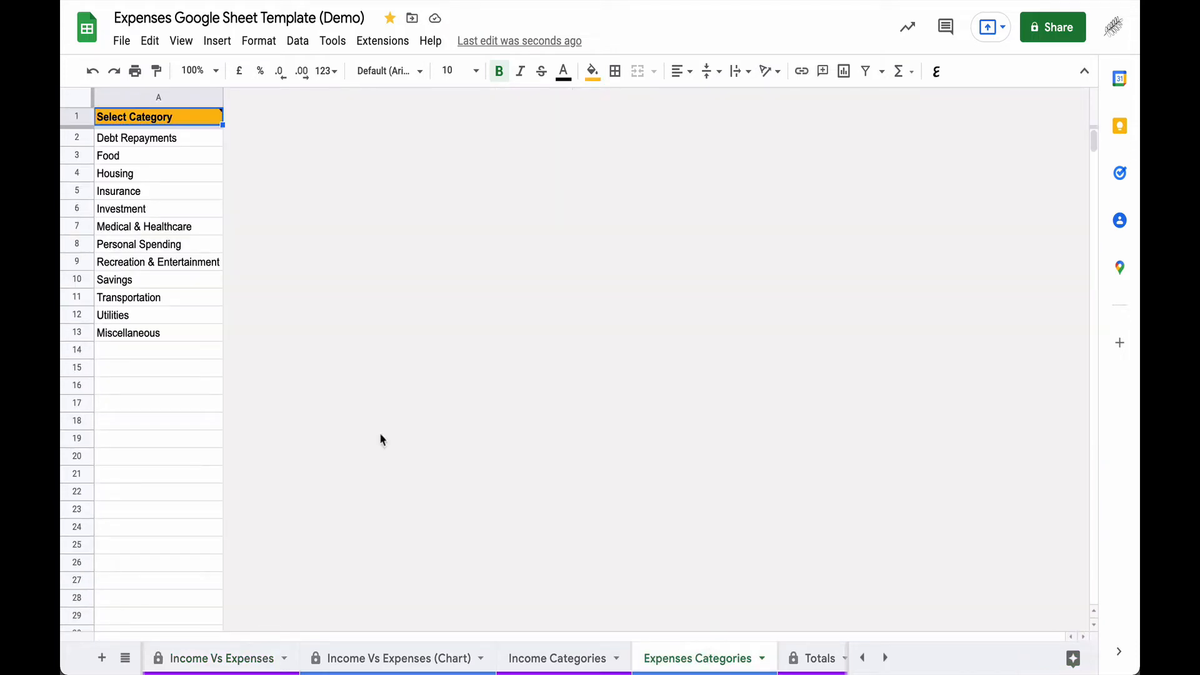
left_click(150, 350)
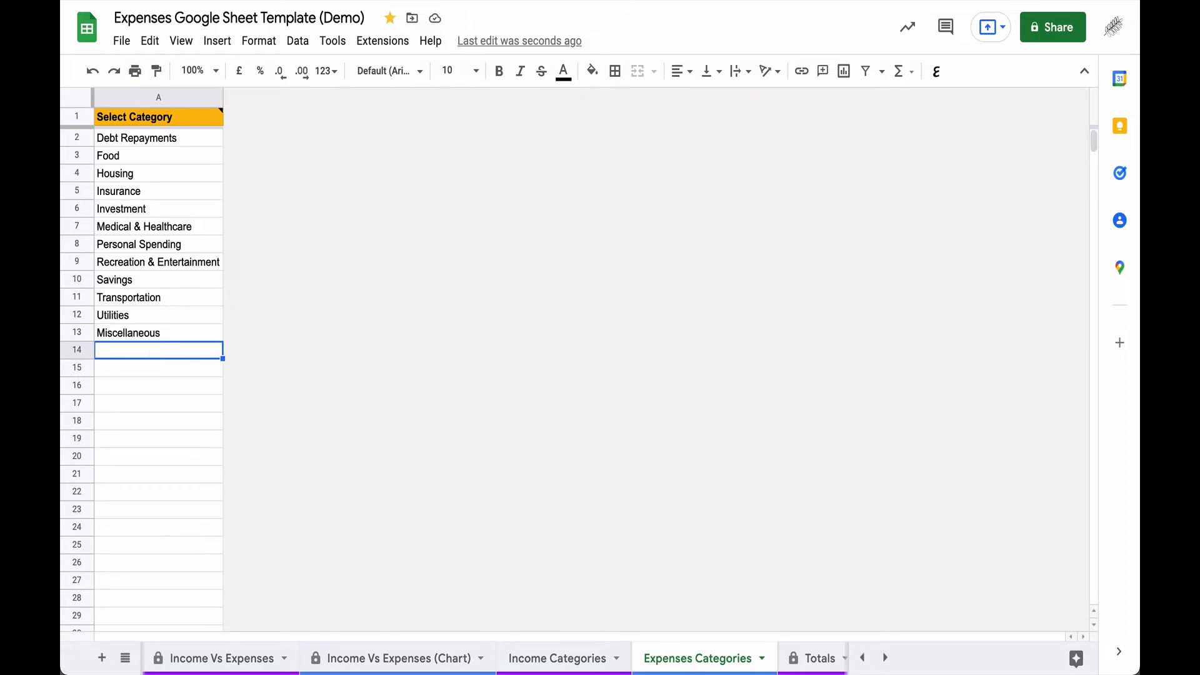
type("Other ")
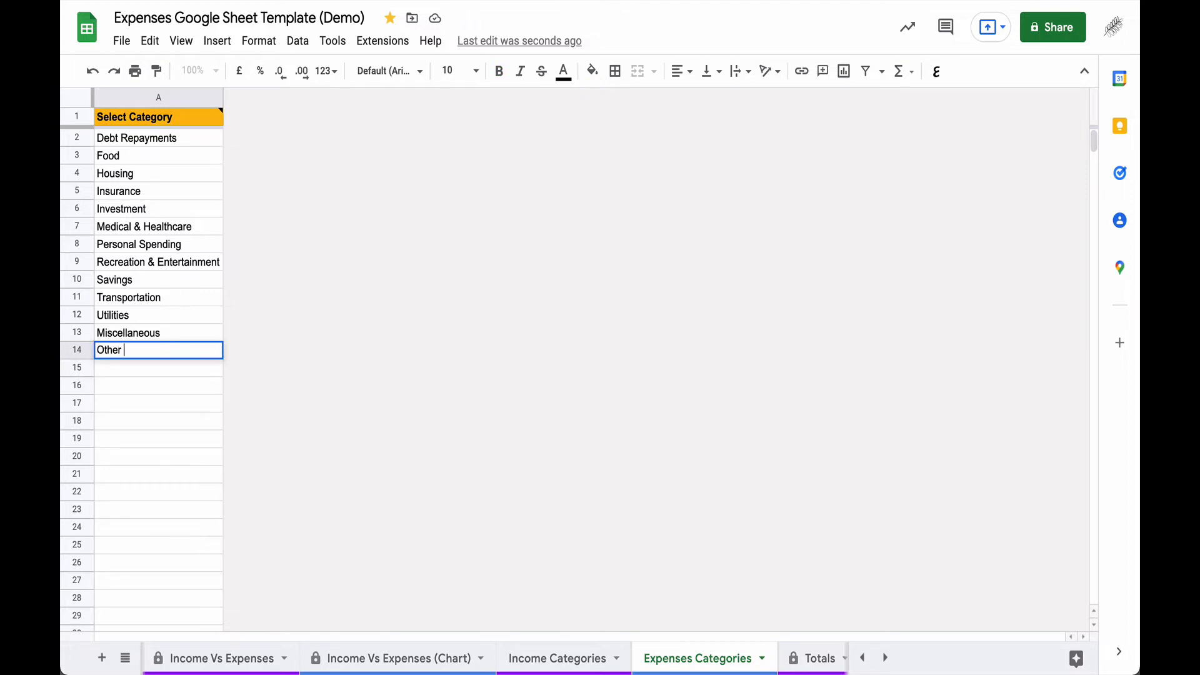
type("1")
key("Return")
type("O")
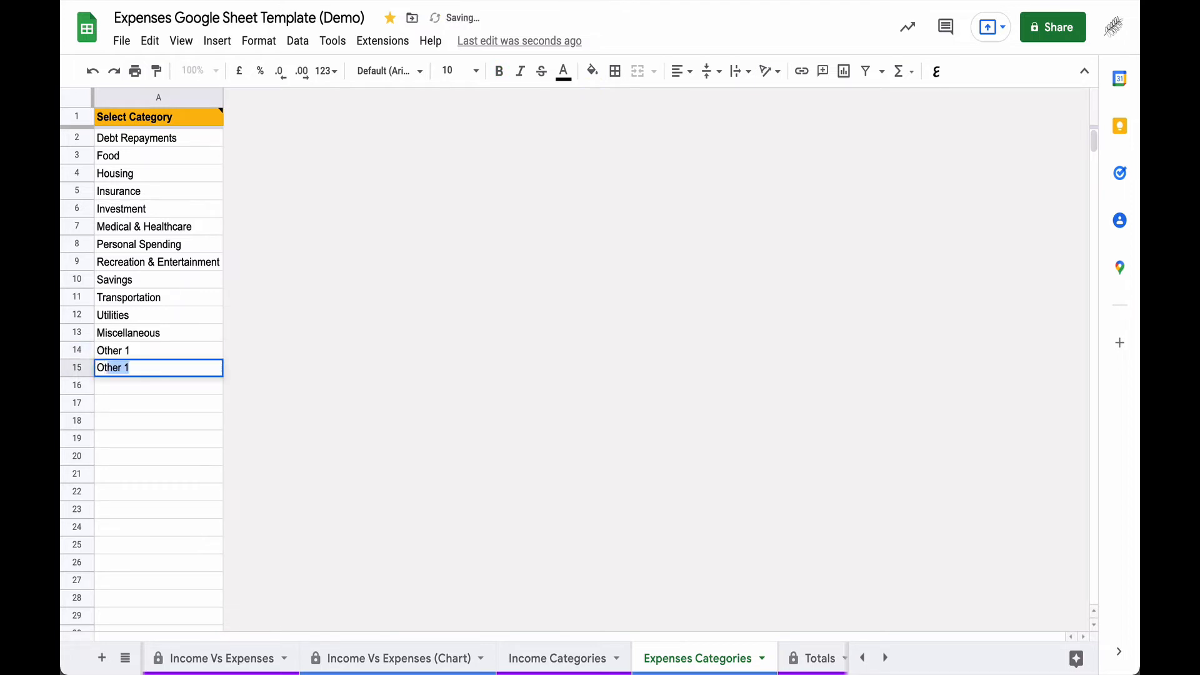
type("ther 2")
key("Return")
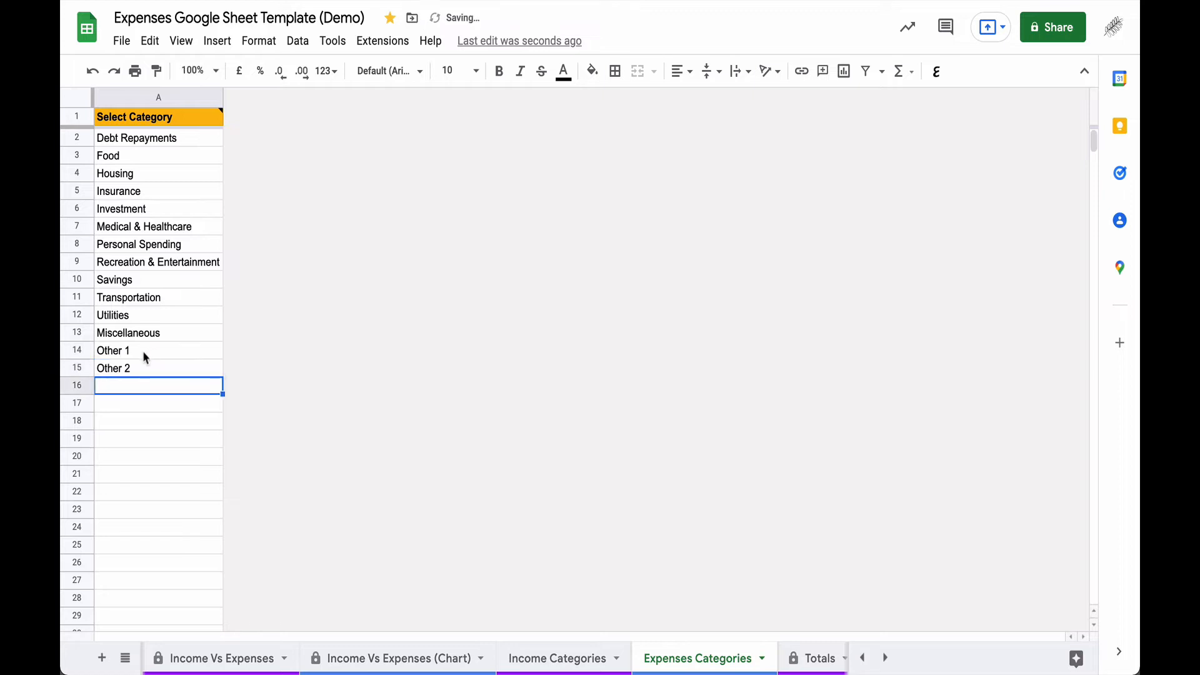
- Extend the numbered Other series in the Expenses Categories sheet down to Other 32 in cell A45
left_click_drag(143, 353, 142, 367)
left_click_drag(222, 376, 212, 641)
scroll(181, 478, "up", 4)
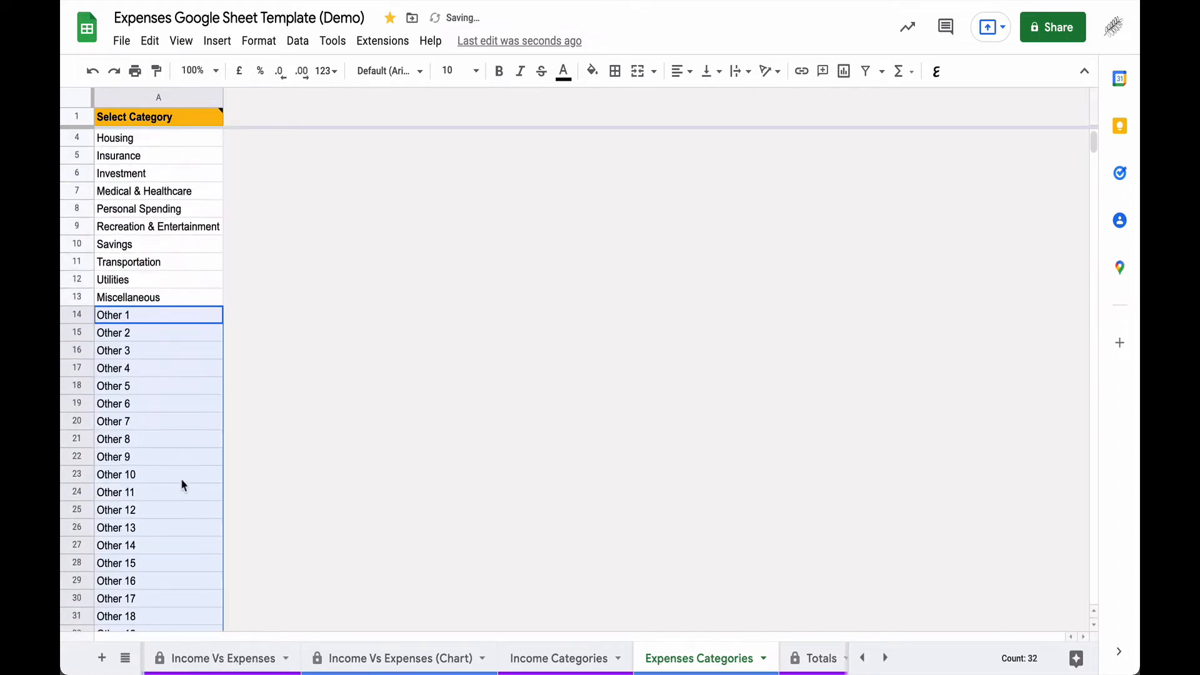
scroll(181, 478, "up", 1)
- Compare the expense category rows in the Income Vs Expenses sheet with the extended list in the Expenses Categories sheet
left_click(240, 659)
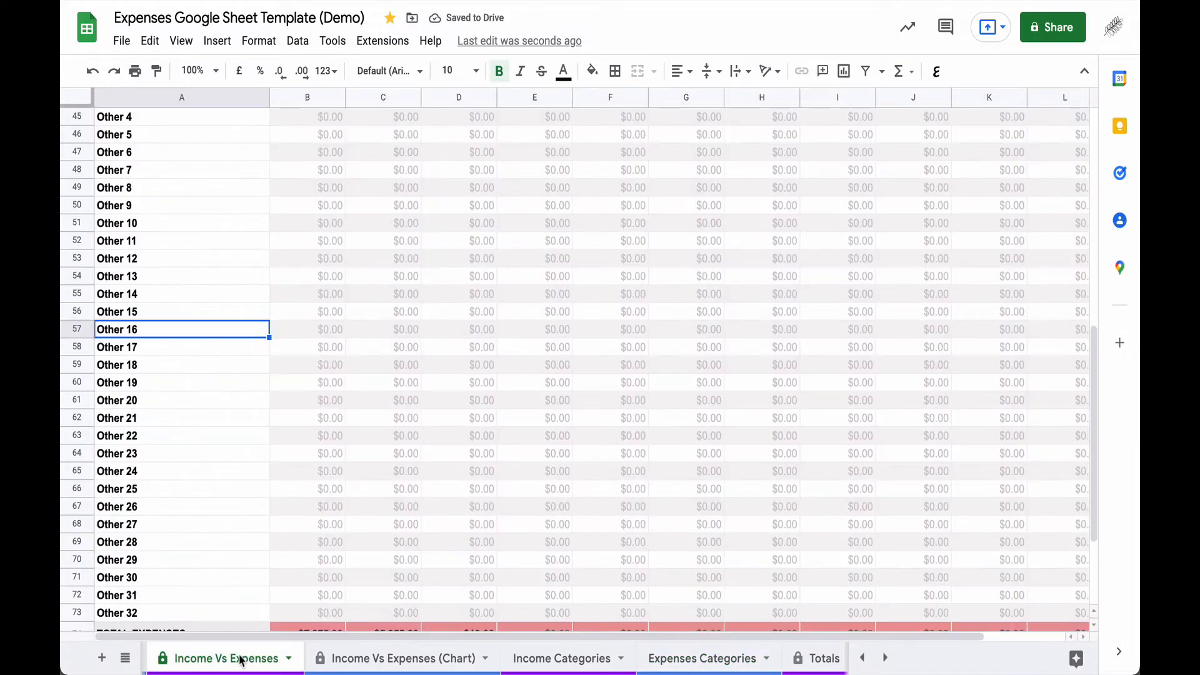
scroll(216, 516, "up", 5)
scroll(216, 516, "down", 2)
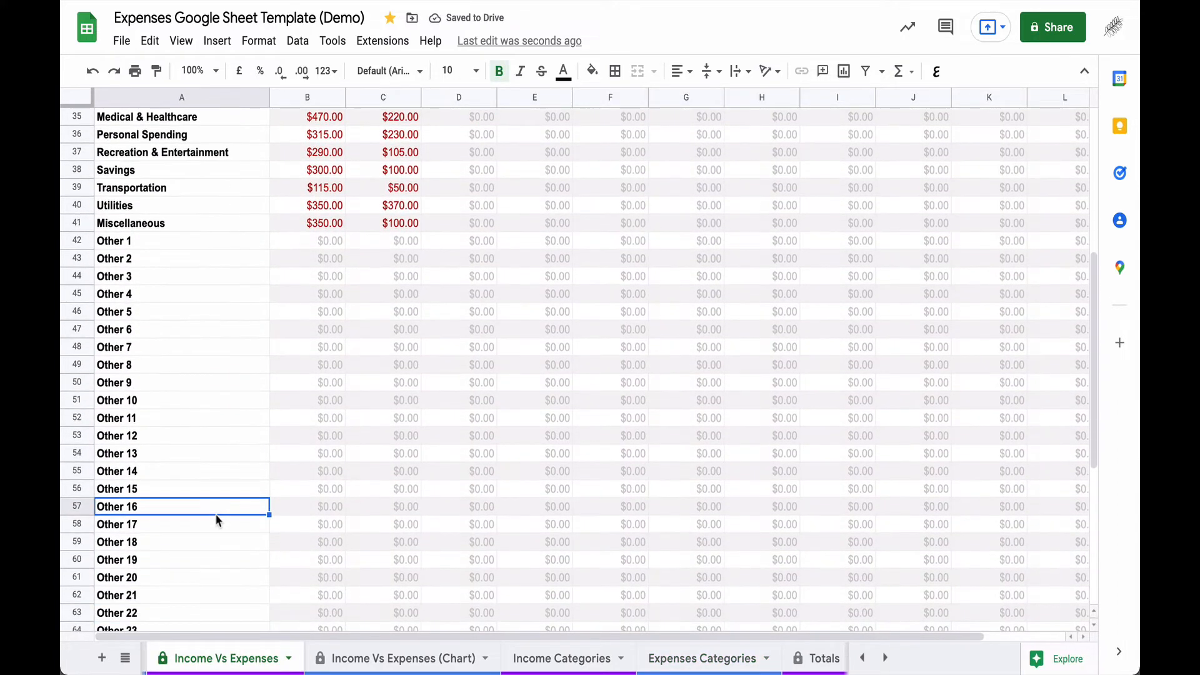
scroll(216, 519, "down", 3)
scroll(215, 519, "up", 6)
scroll(215, 519, "down", 8)
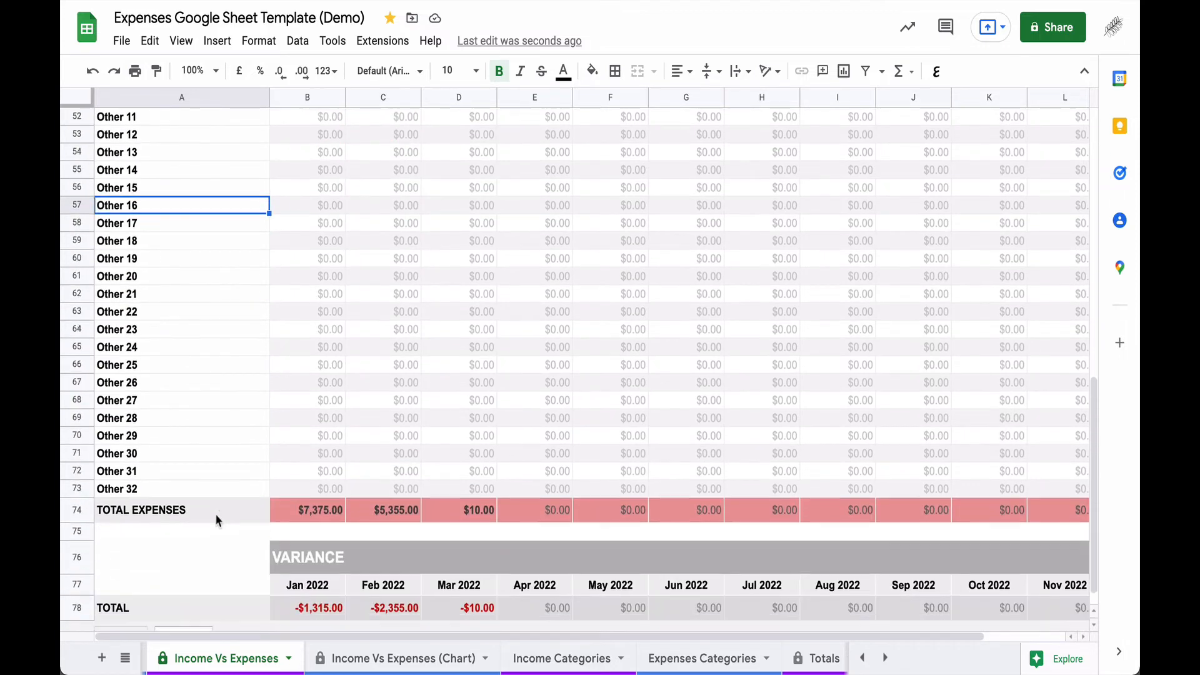
scroll(216, 521, "down", 1)
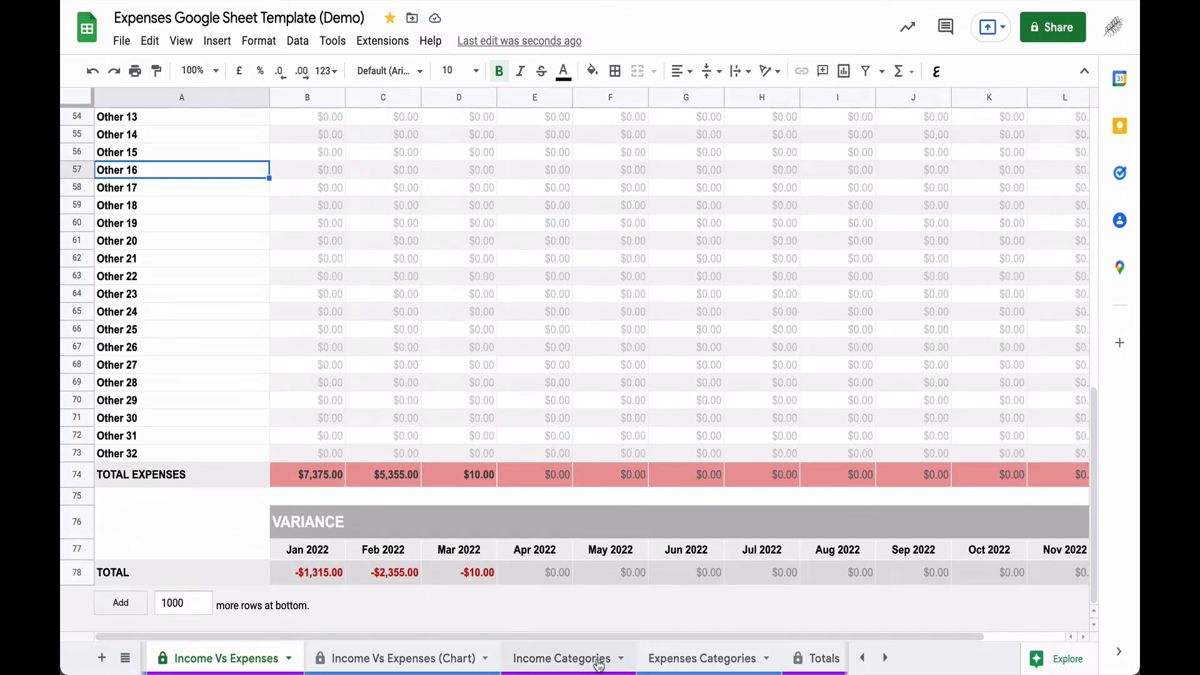
left_click(702, 662)
scroll(281, 509, "down", 8)
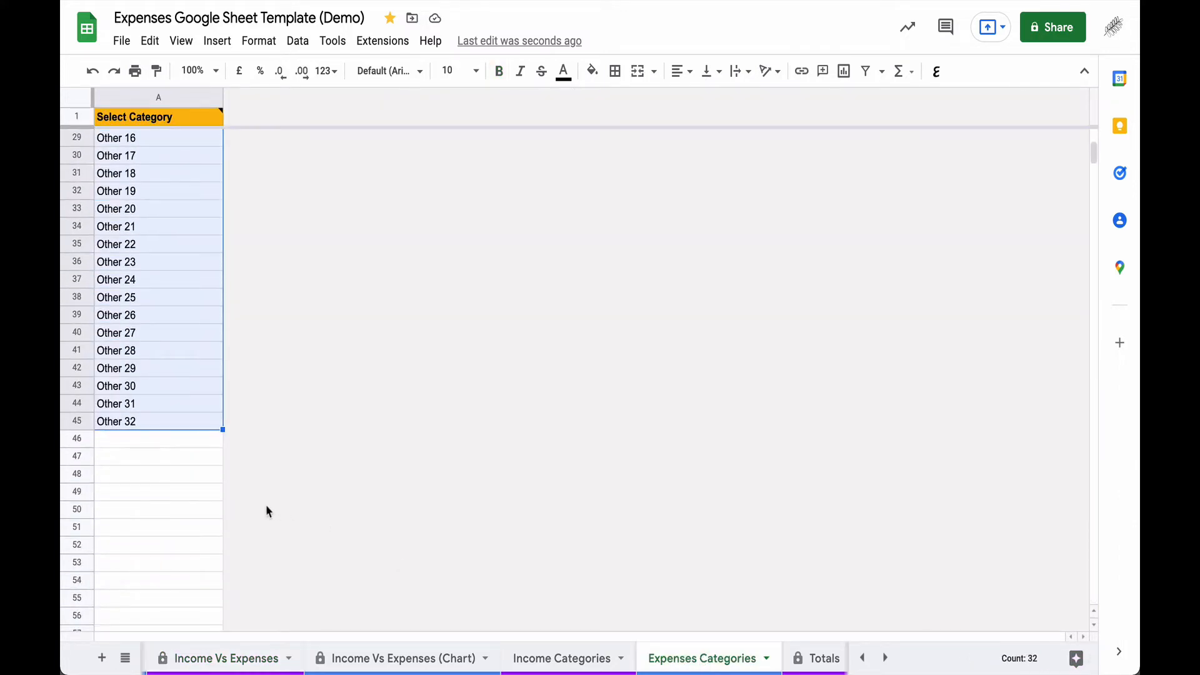
left_click(207, 663)
left_click(164, 441)
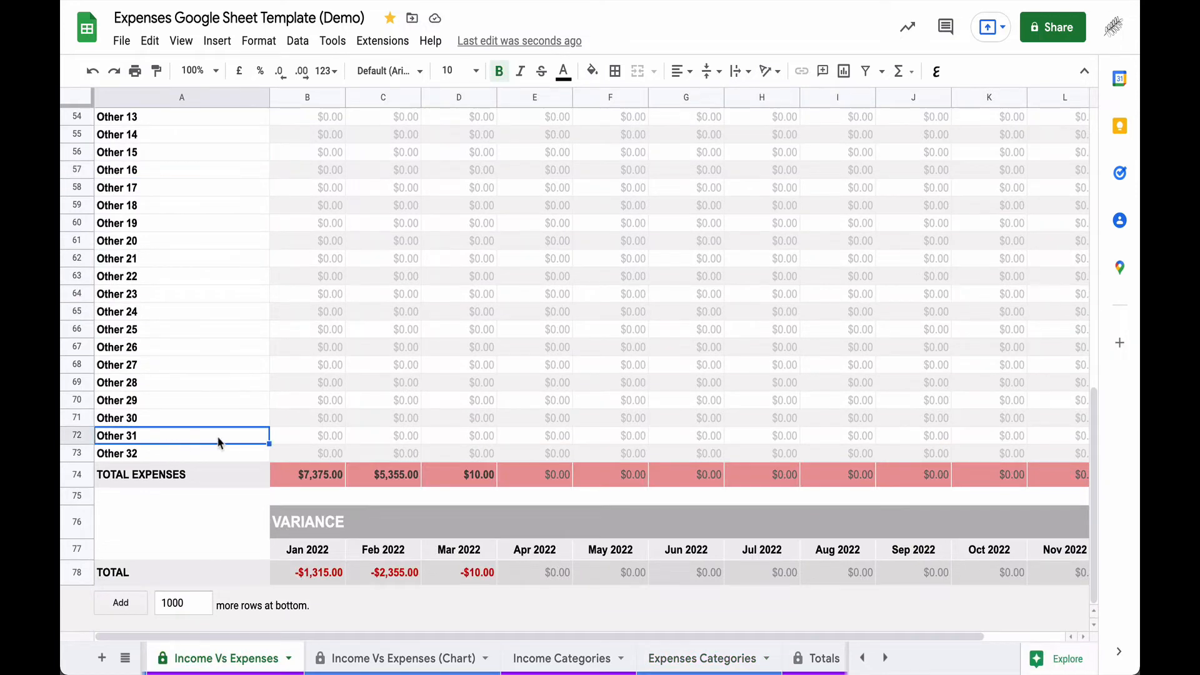
- Fill the expense category formula from the Debt Repayments cell A30 down to A73 in the Income Vs Expenses sheet
scroll(193, 456, "up", 5)
scroll(193, 457, "up", 5)
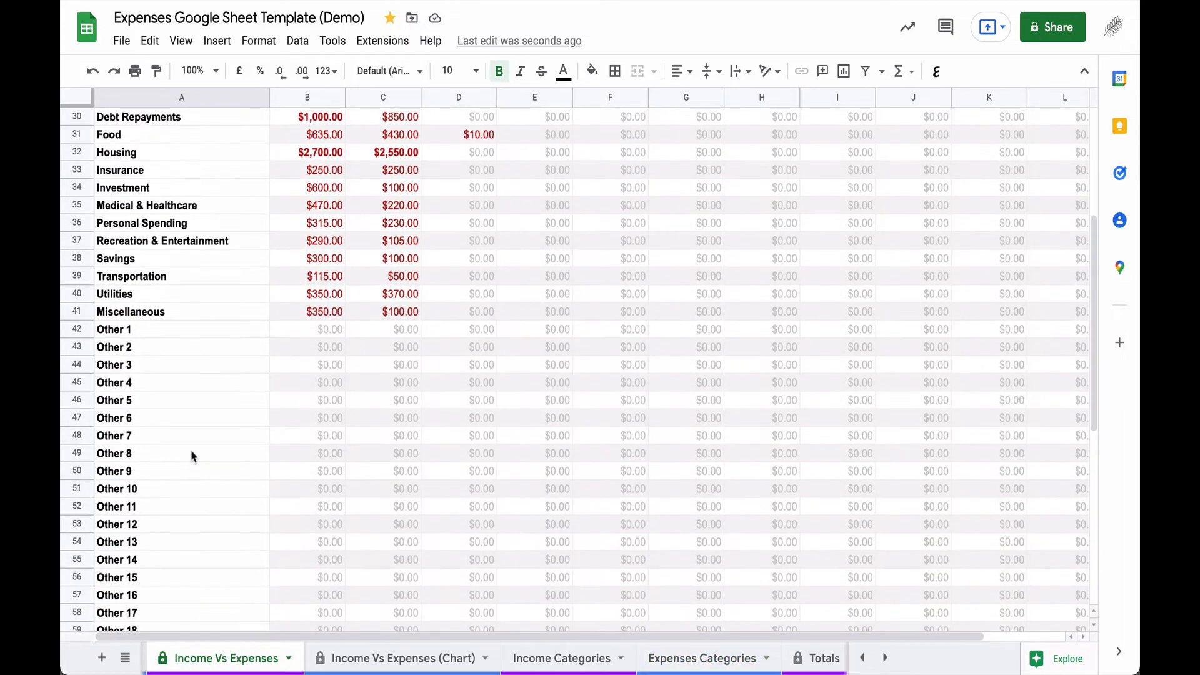
left_click(204, 256)
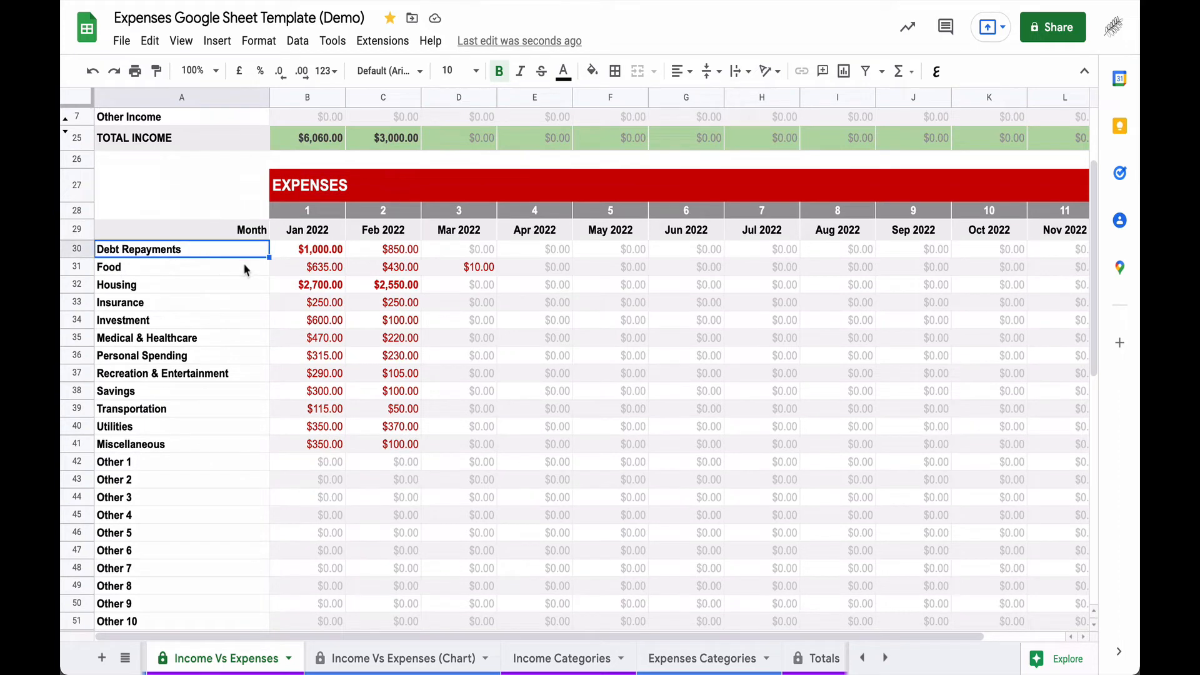
left_click_drag(265, 255, 226, 562)
left_click(219, 407)
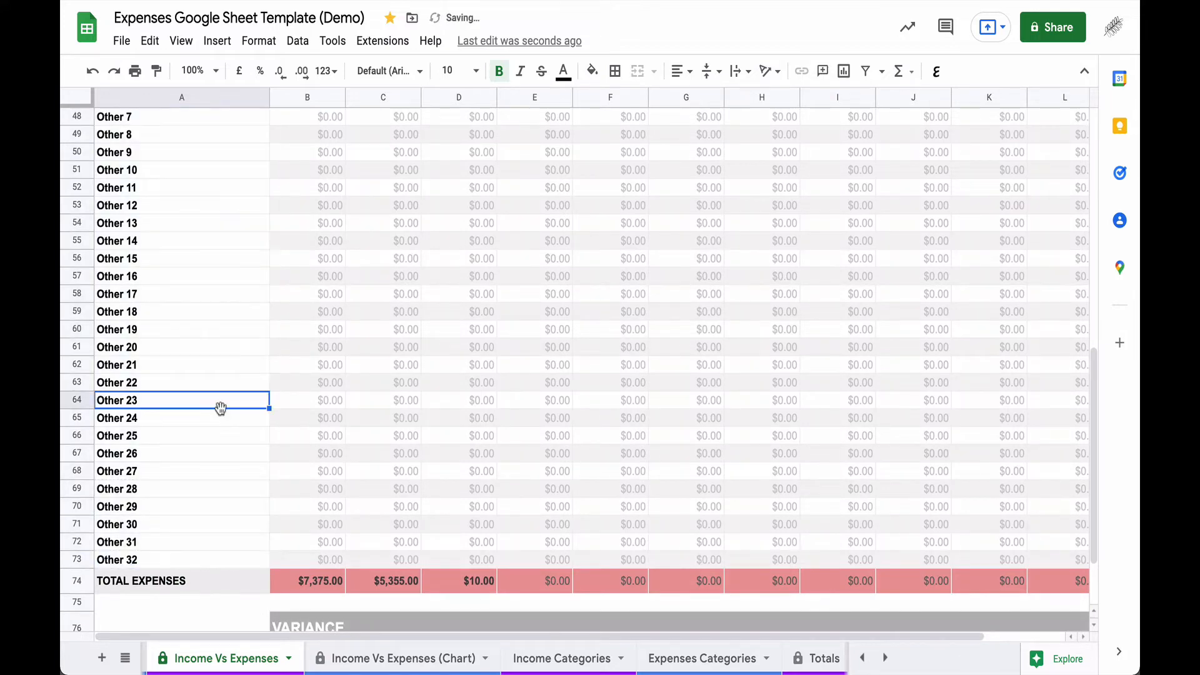
scroll(219, 409, "up", 15)
scroll(219, 409, "down", 10)
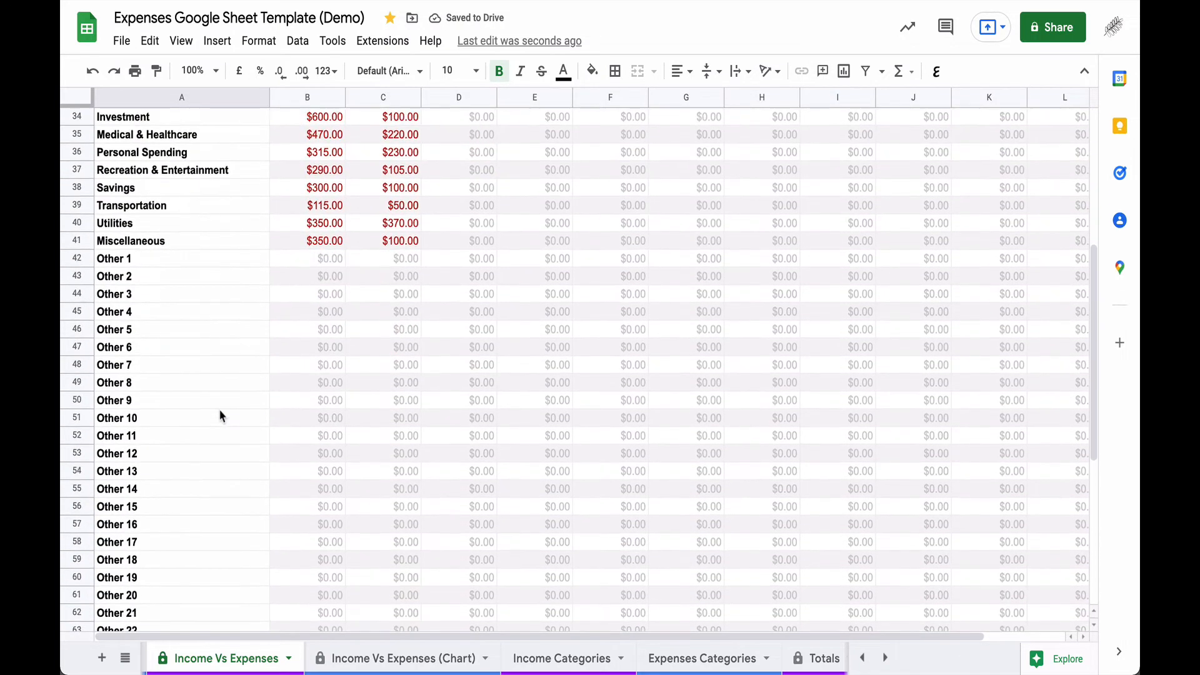
scroll(200, 375, "down", 3)
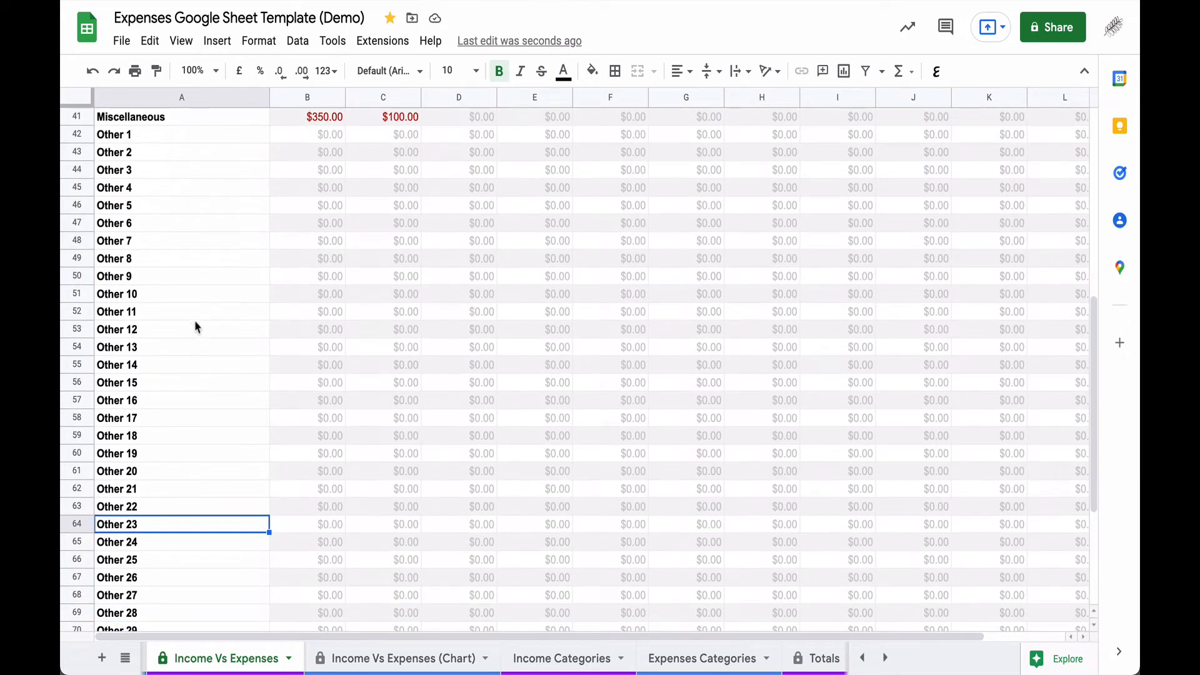
- Examine the expense category choices offered for the Car Insurance entry in the Transactions sheet, leaving its category as is
scroll(342, 650, "left", 2)
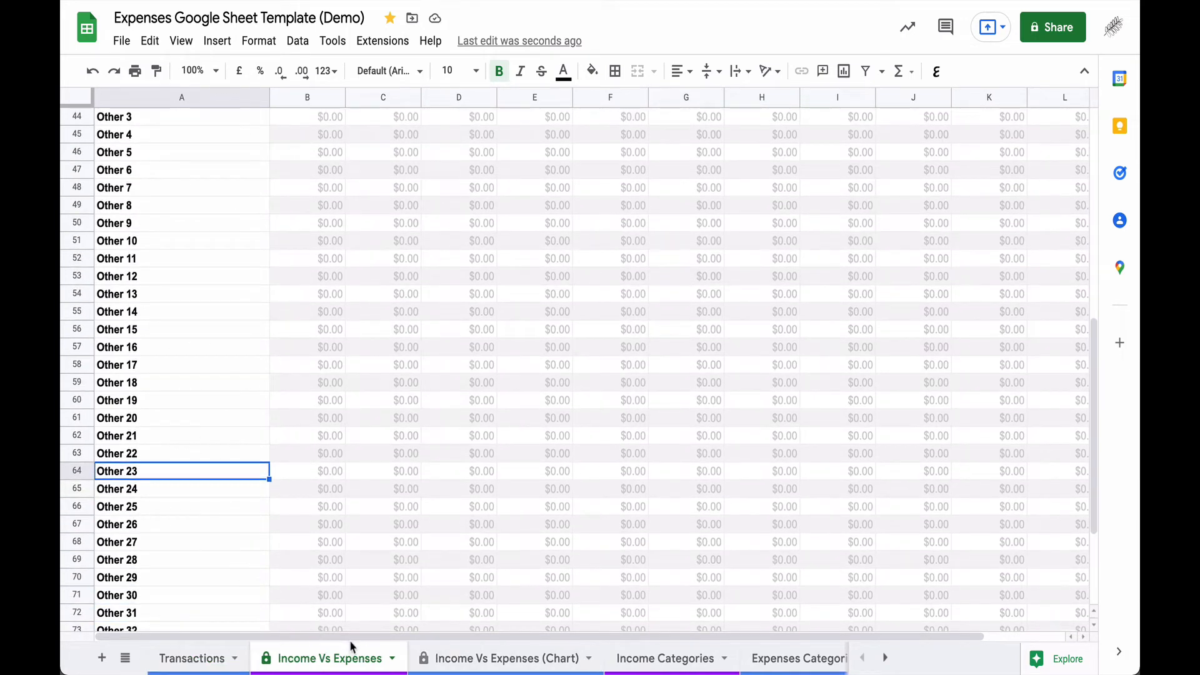
left_click(198, 662)
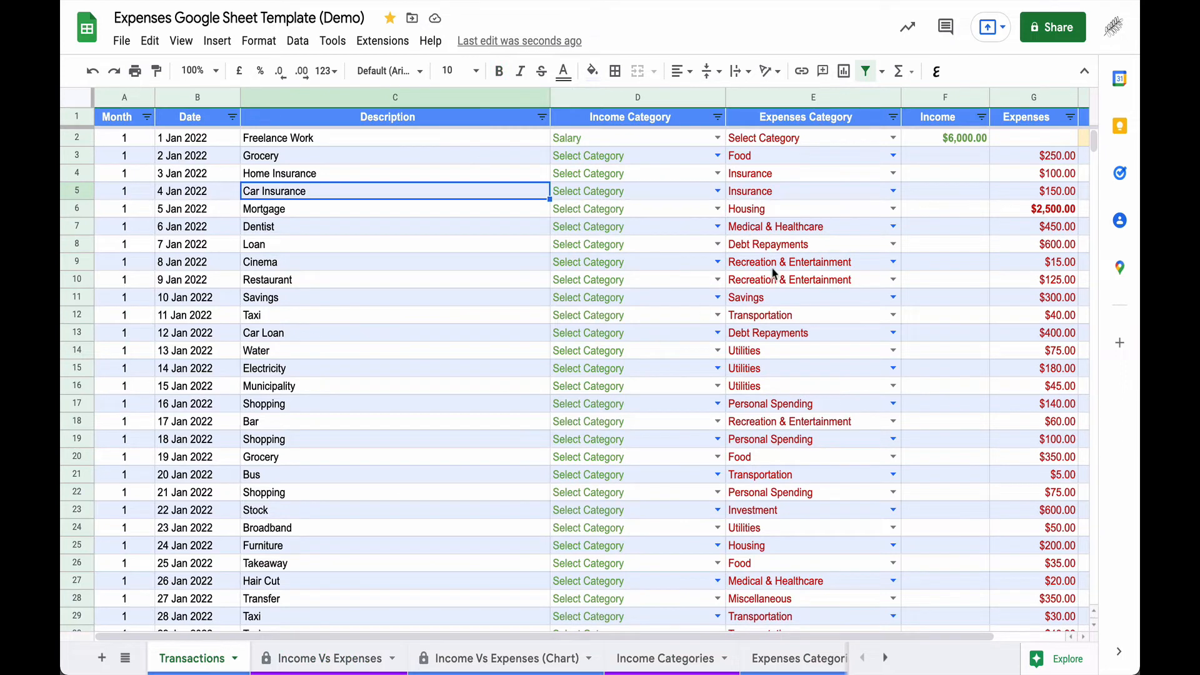
left_click(893, 191)
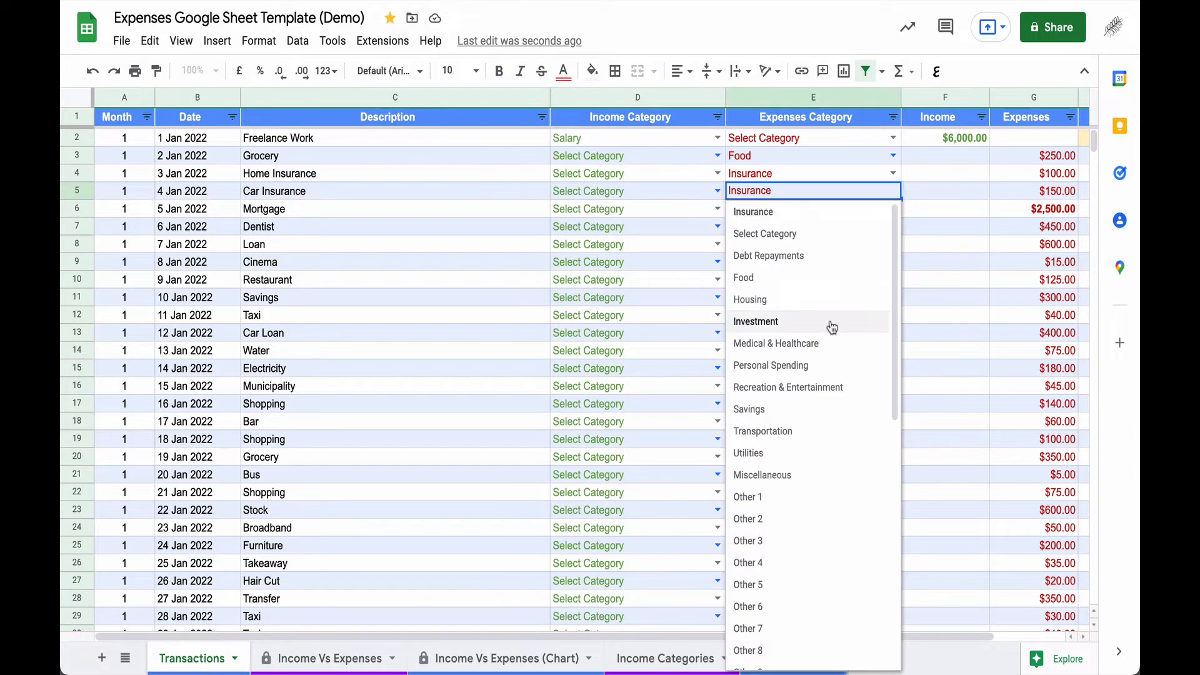
scroll(831, 326, "down", 5)
scroll(833, 330, "up", 5)
scroll(830, 329, "down", 5)
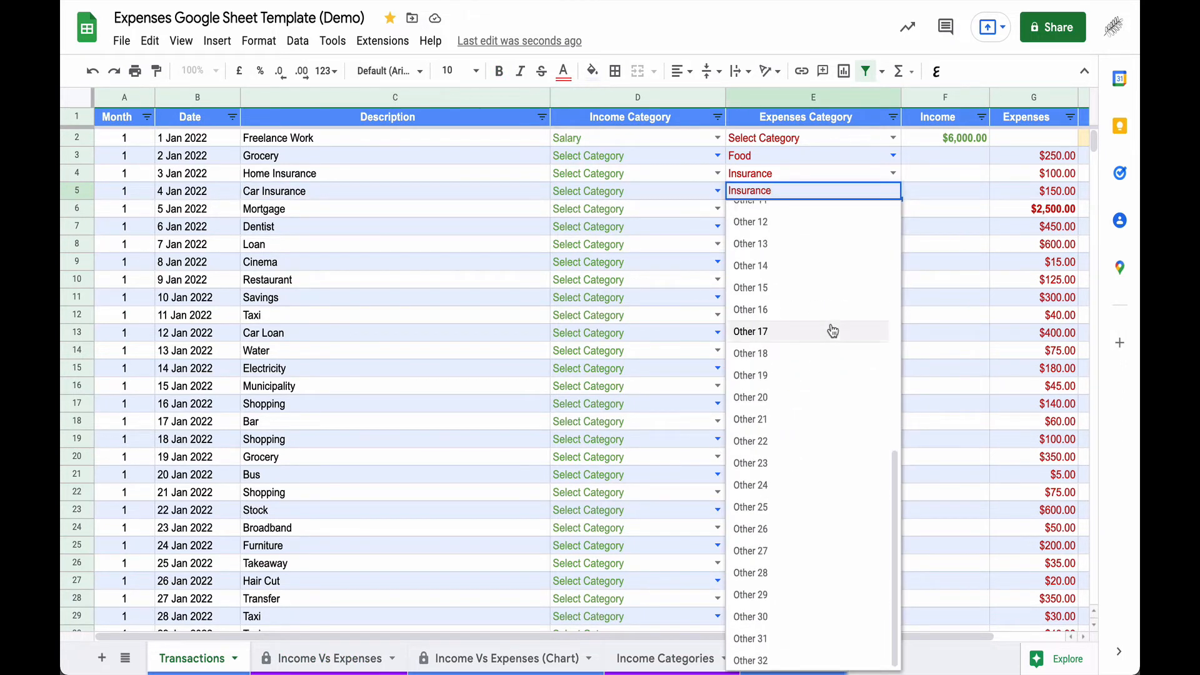
scroll(831, 330, "up", 5)
left_click(496, 197)
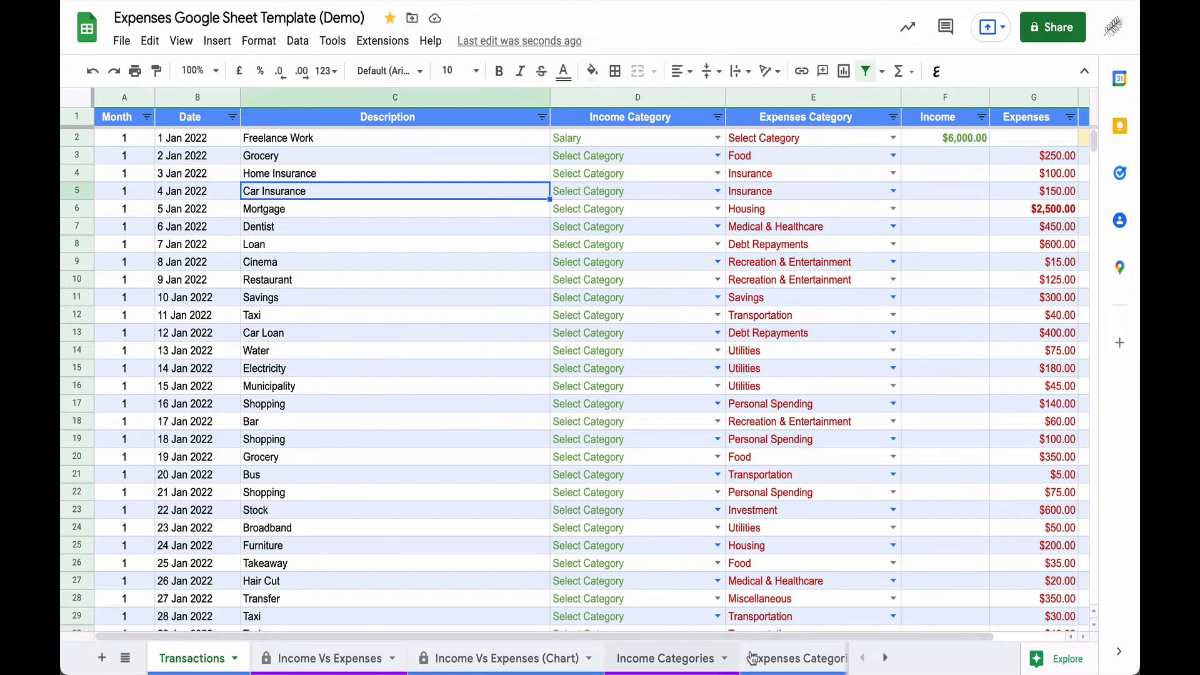
left_click(787, 659)
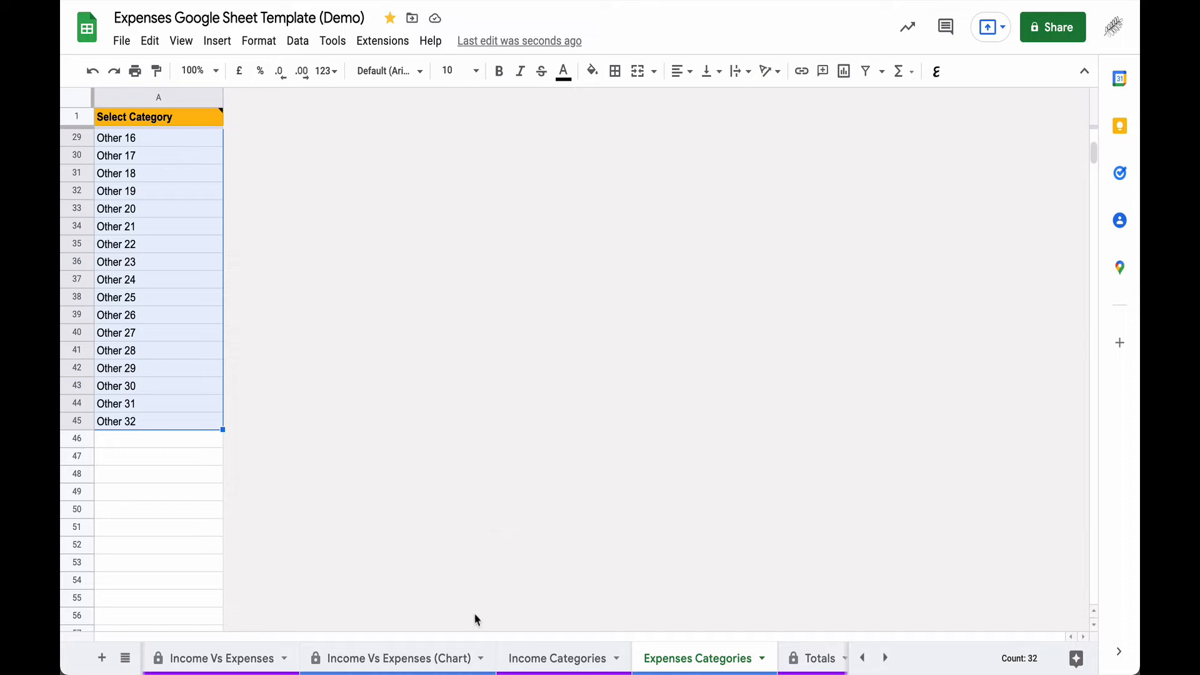
scroll(471, 644, "left", 4)
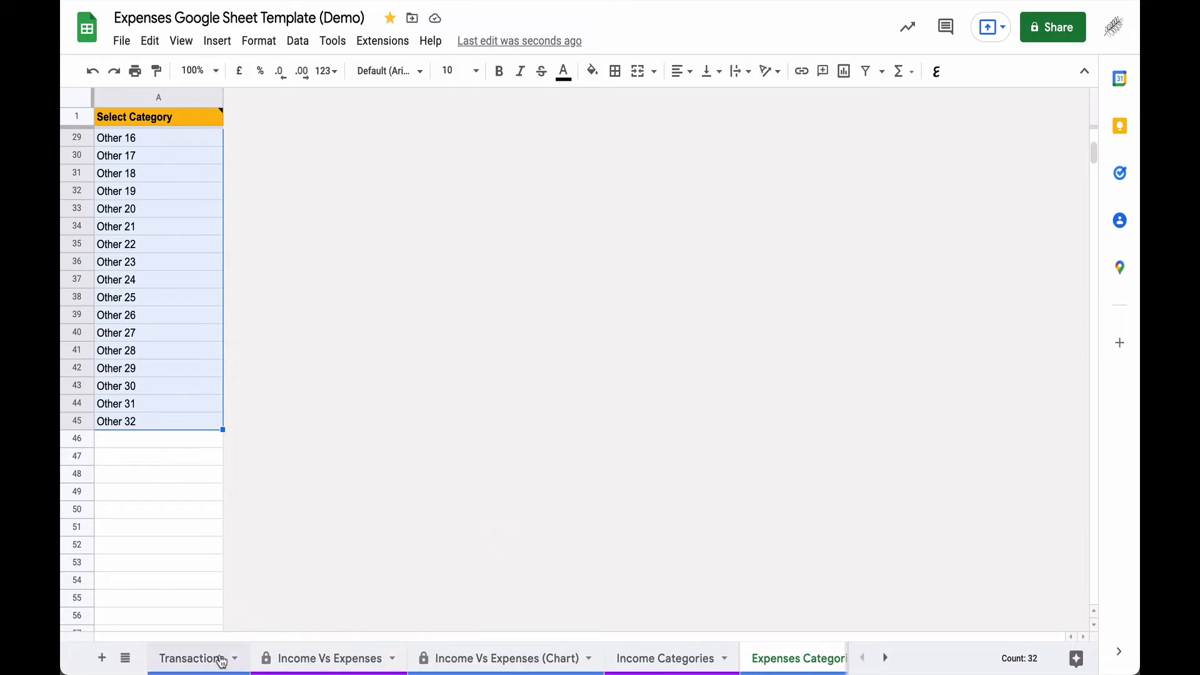
left_click(220, 659)
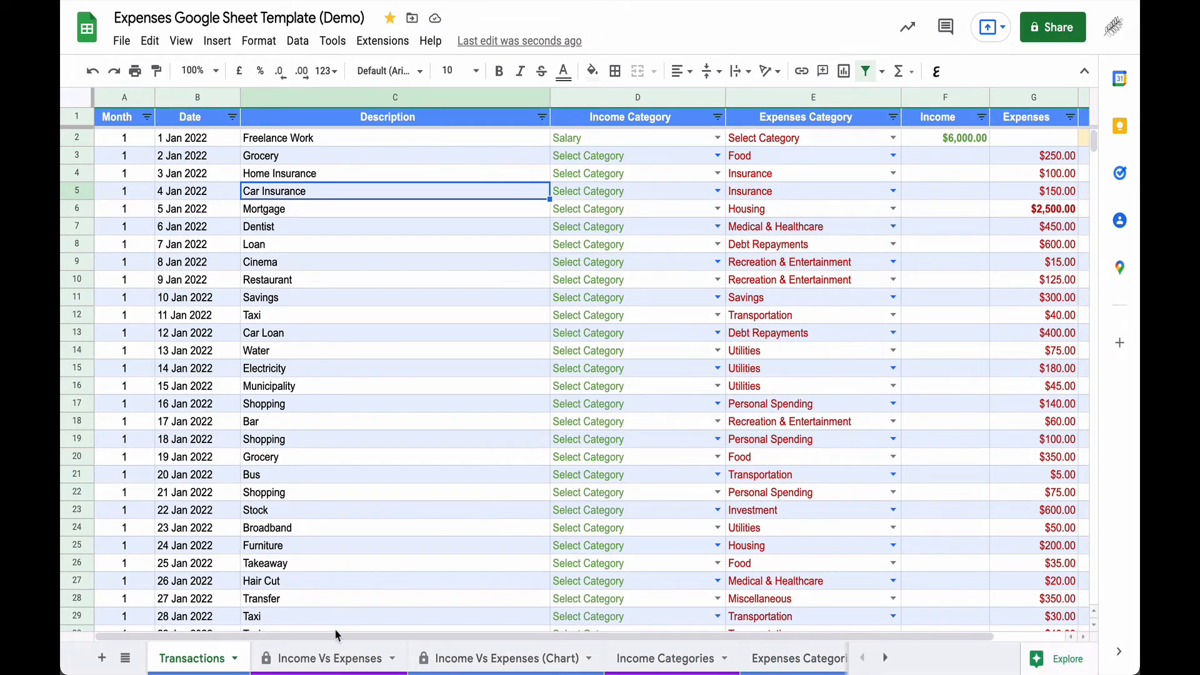
- Refill the category formula from the Debt Repayments cell A30 down through A73 in the Income Vs Expenses sheet
left_click(330, 658)
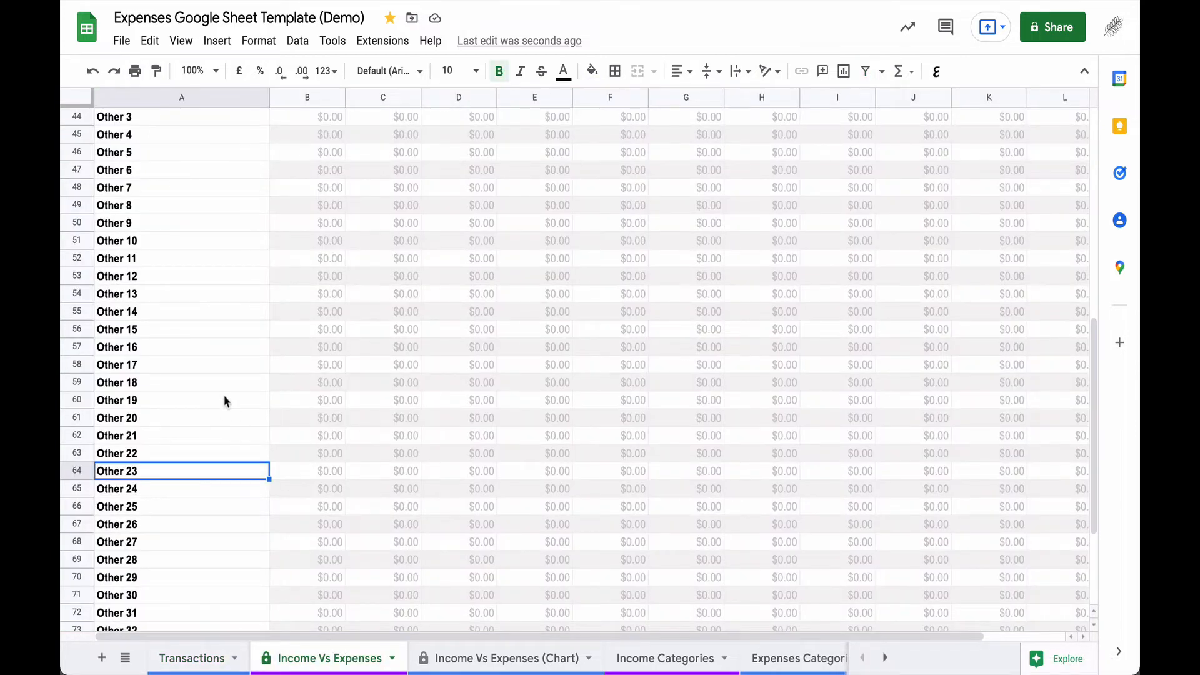
scroll(220, 399, "up", 10)
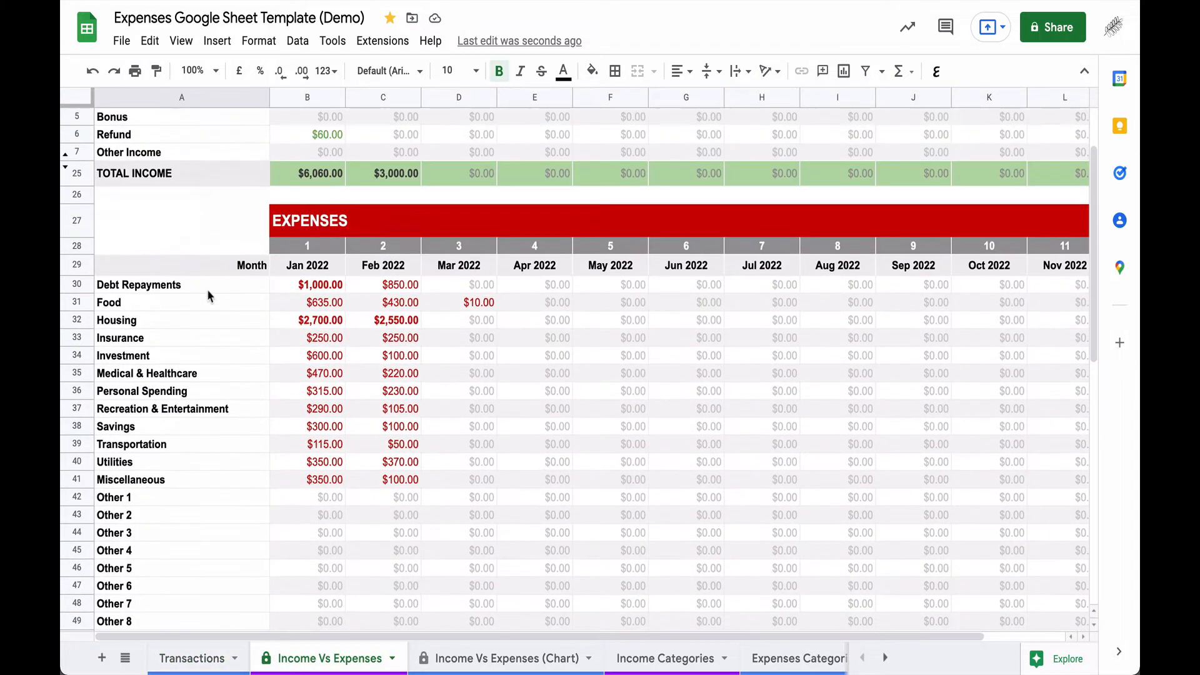
left_click(209, 291)
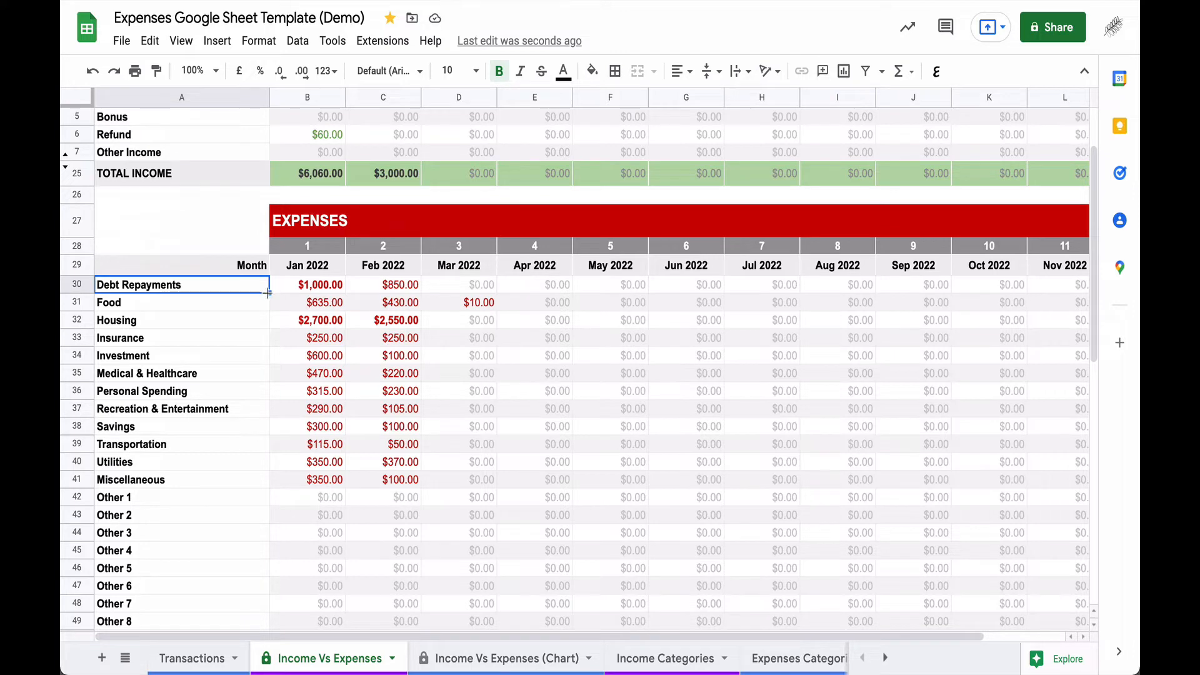
left_click_drag(268, 293, 230, 573)
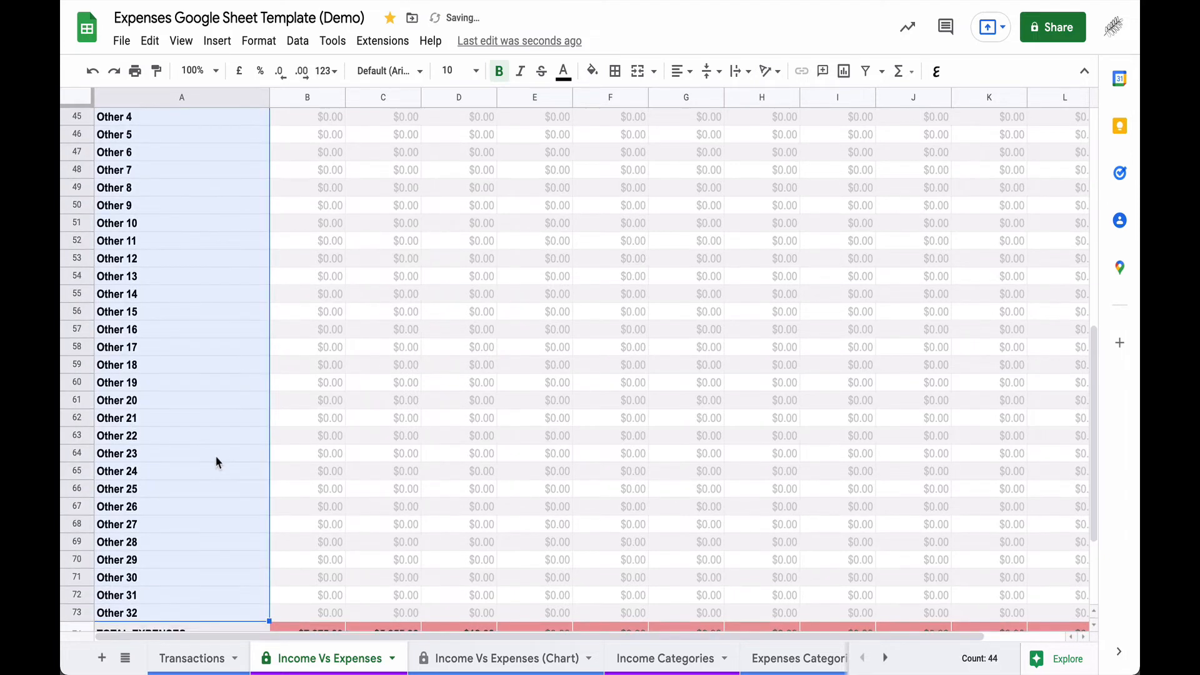
scroll(216, 462, "up", 8)
left_click(216, 461)
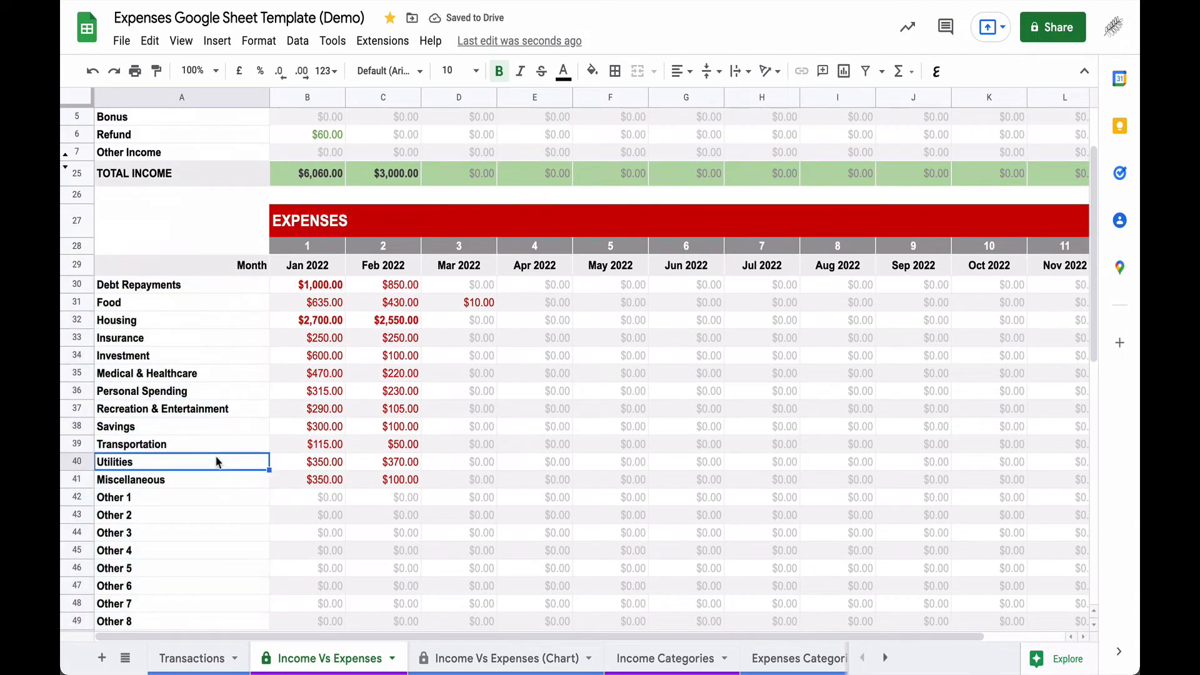
- Clear the categories Other 1 through Other 32 from cells A14 to A45 in the Expenses Categories sheet
scroll(222, 462, "down", 2)
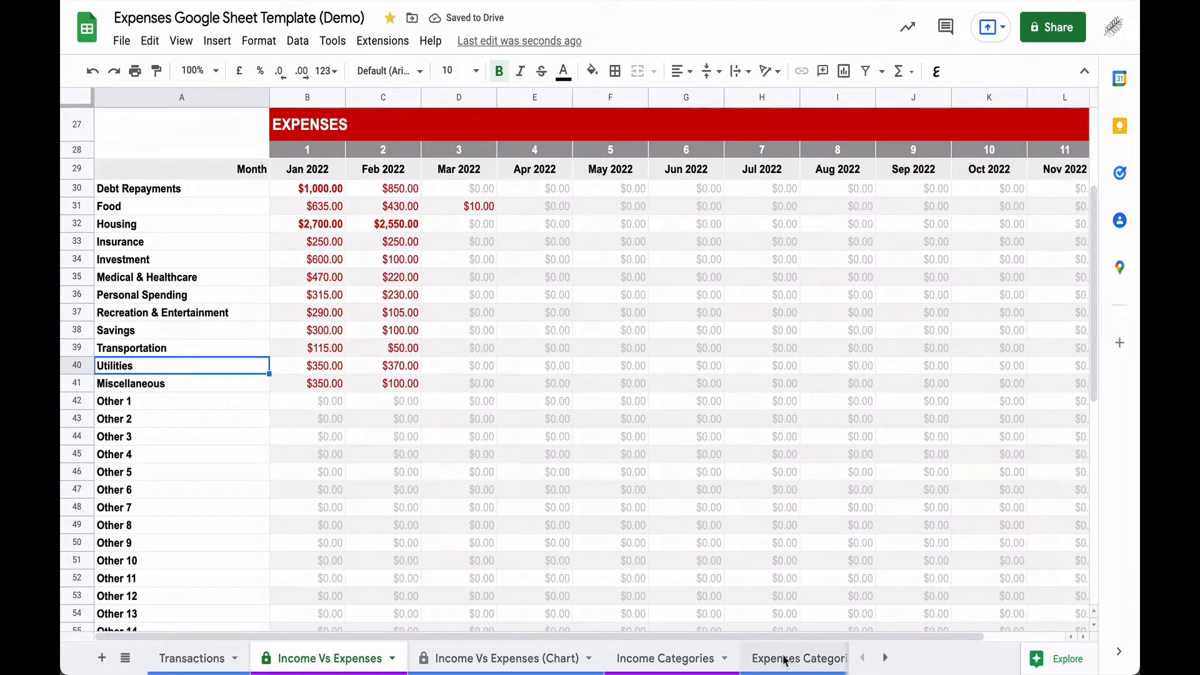
left_click(785, 661)
scroll(135, 346, "up", 8)
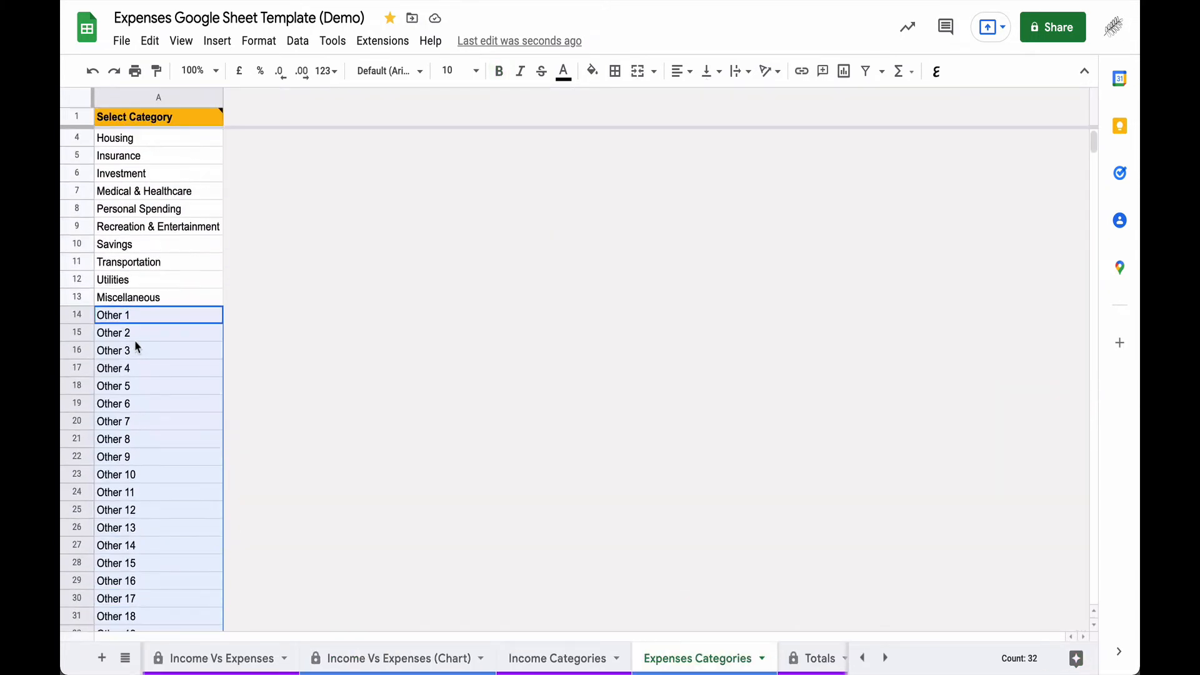
scroll(163, 374, "down", 1)
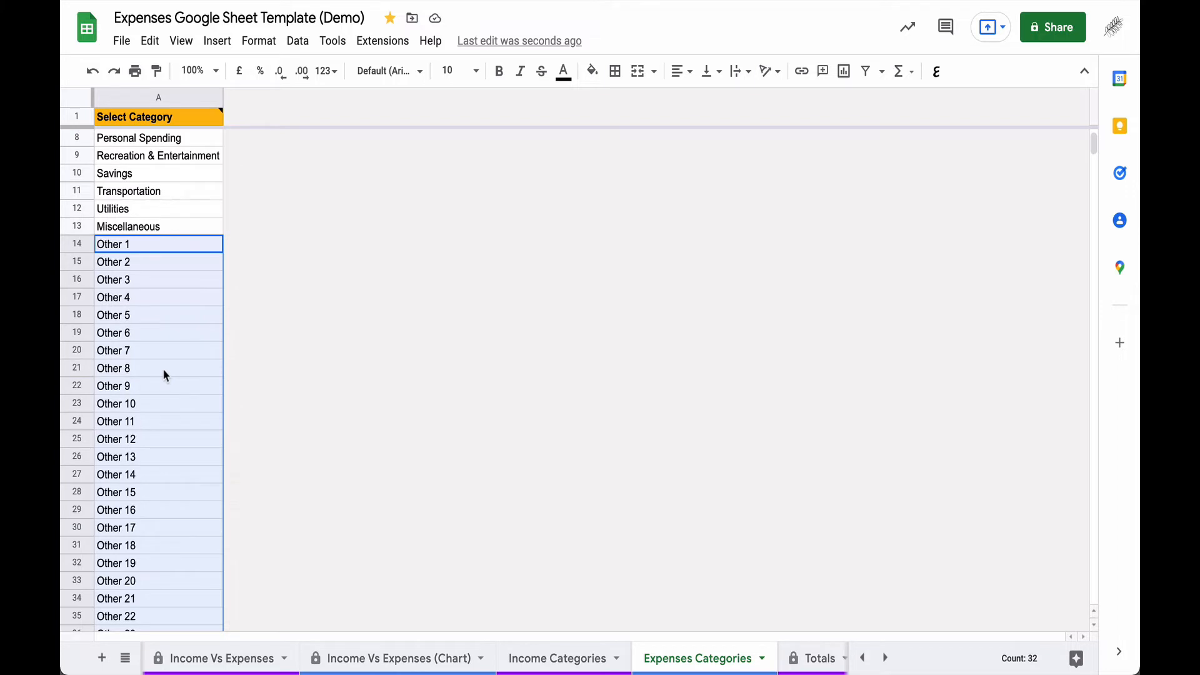
key("Delete")
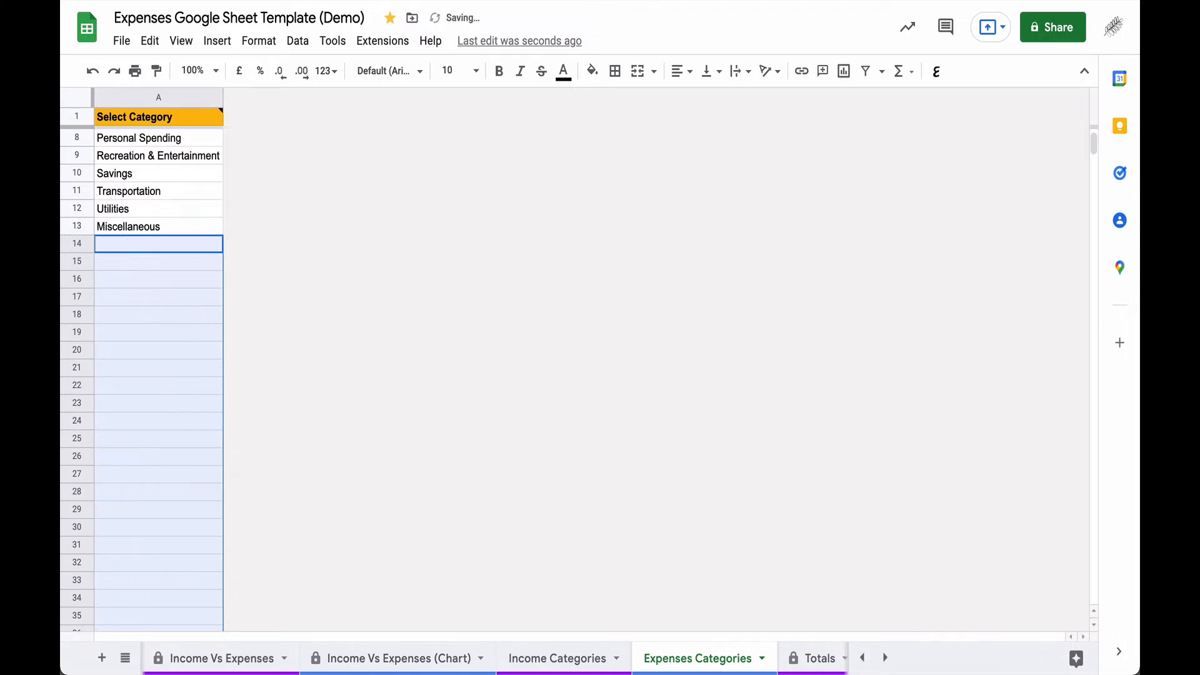
left_click(162, 370)
scroll(162, 367, "up", 2)
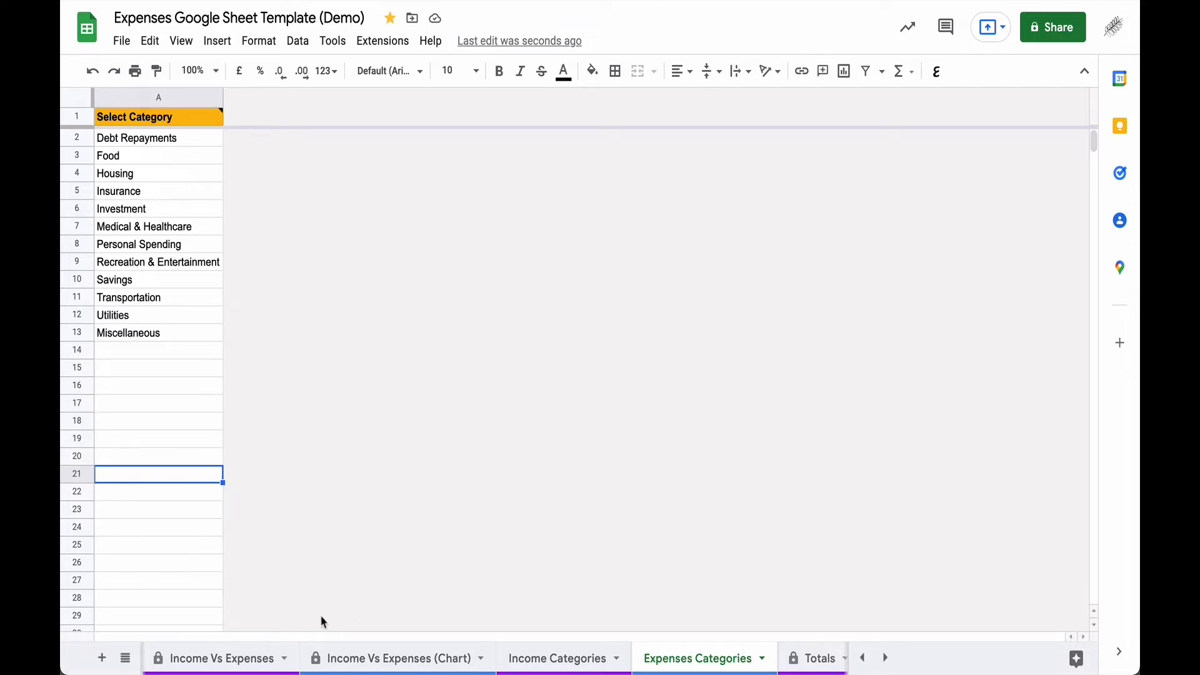
- Insert 21 rows below rows 44–64 in the expenses section of the Income Vs Expenses sheet
left_click(208, 660)
scroll(256, 469, "down", 3)
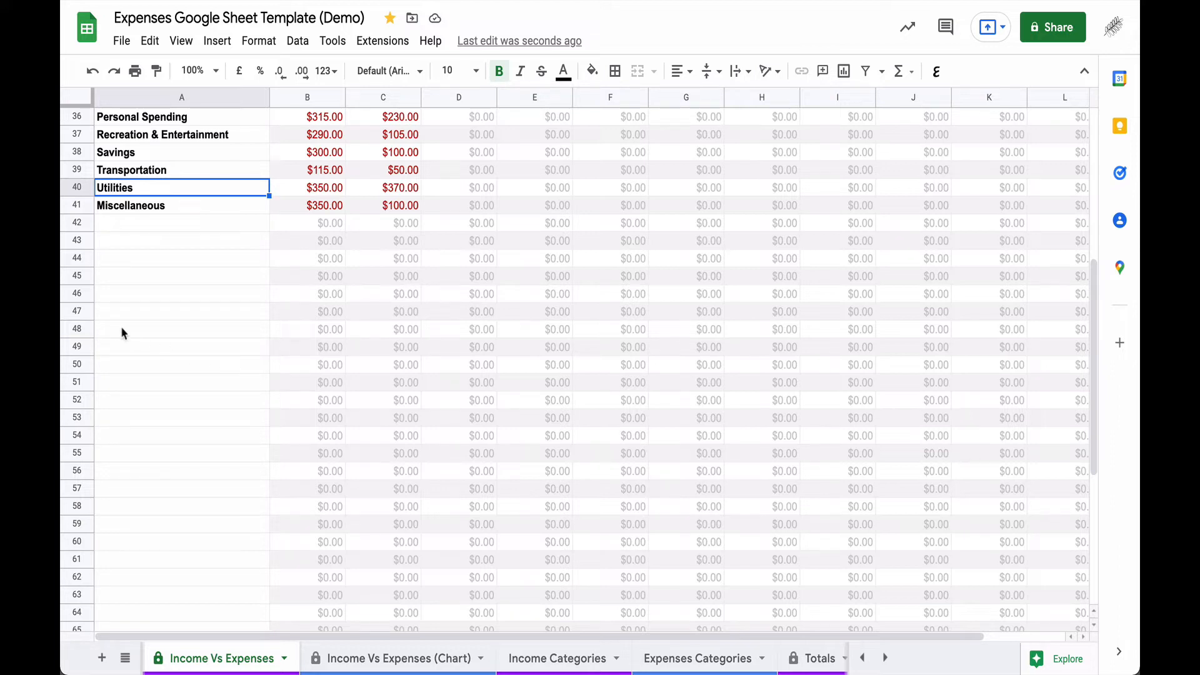
left_click(78, 259)
scroll(136, 396, "down", 2)
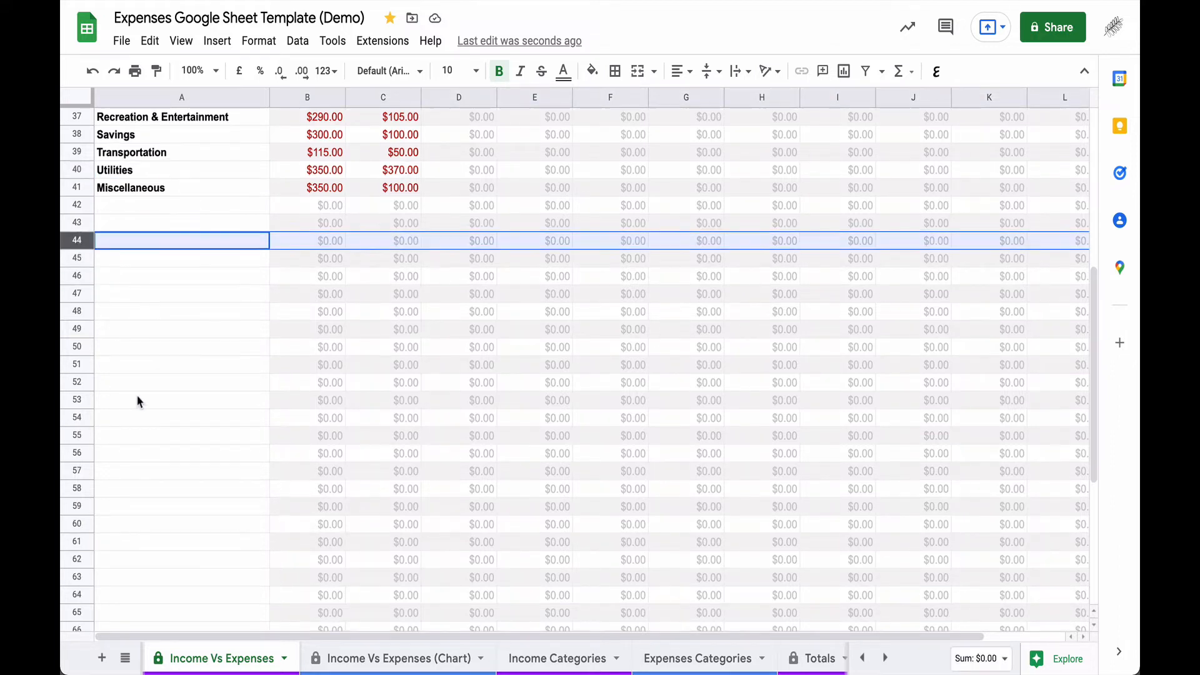
scroll(137, 402, "down", 3)
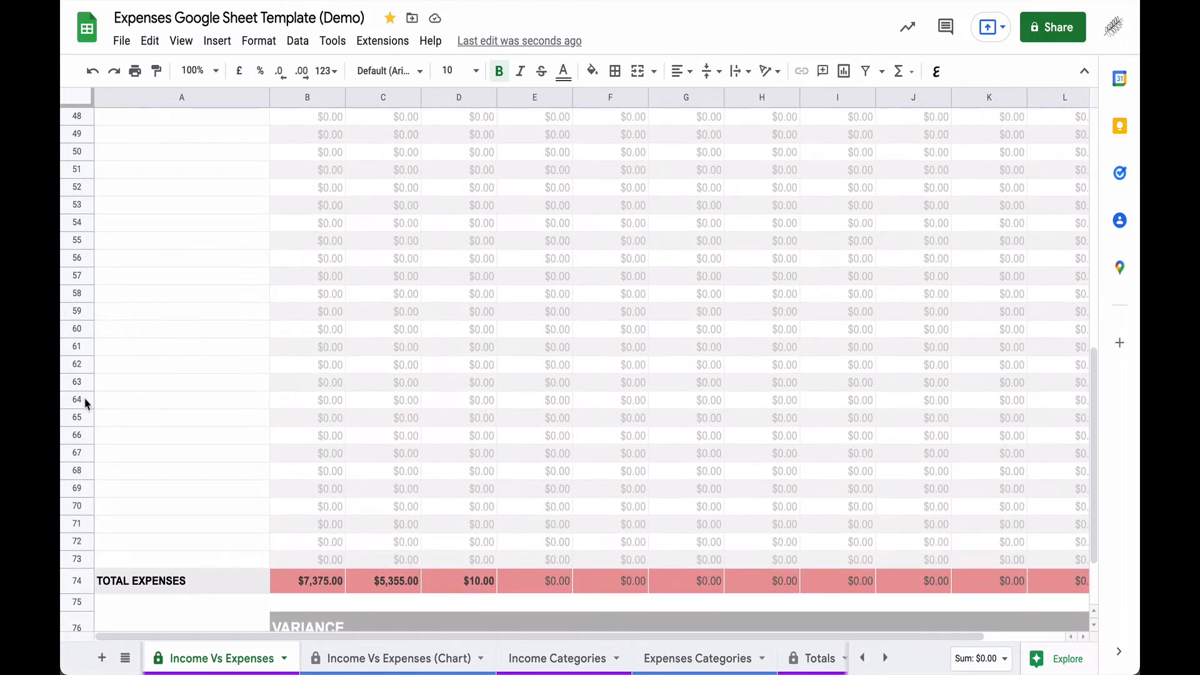
left_click(78, 400, "shift")
scroll(147, 387, "up", 3)
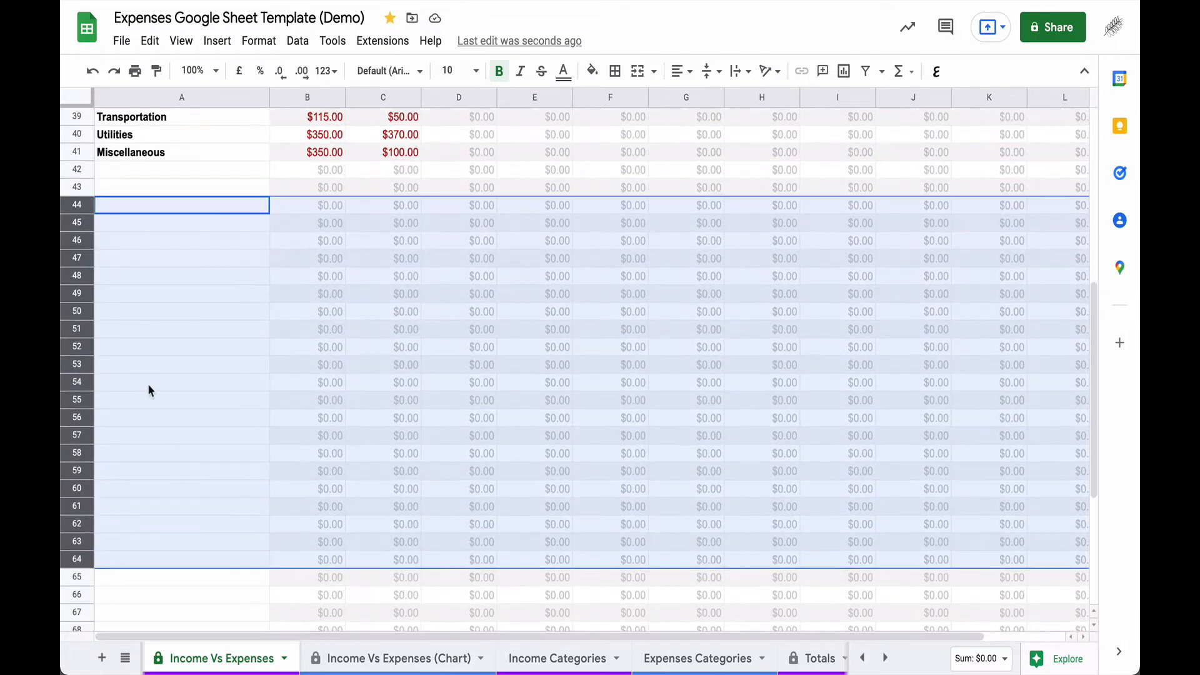
right_click(78, 341)
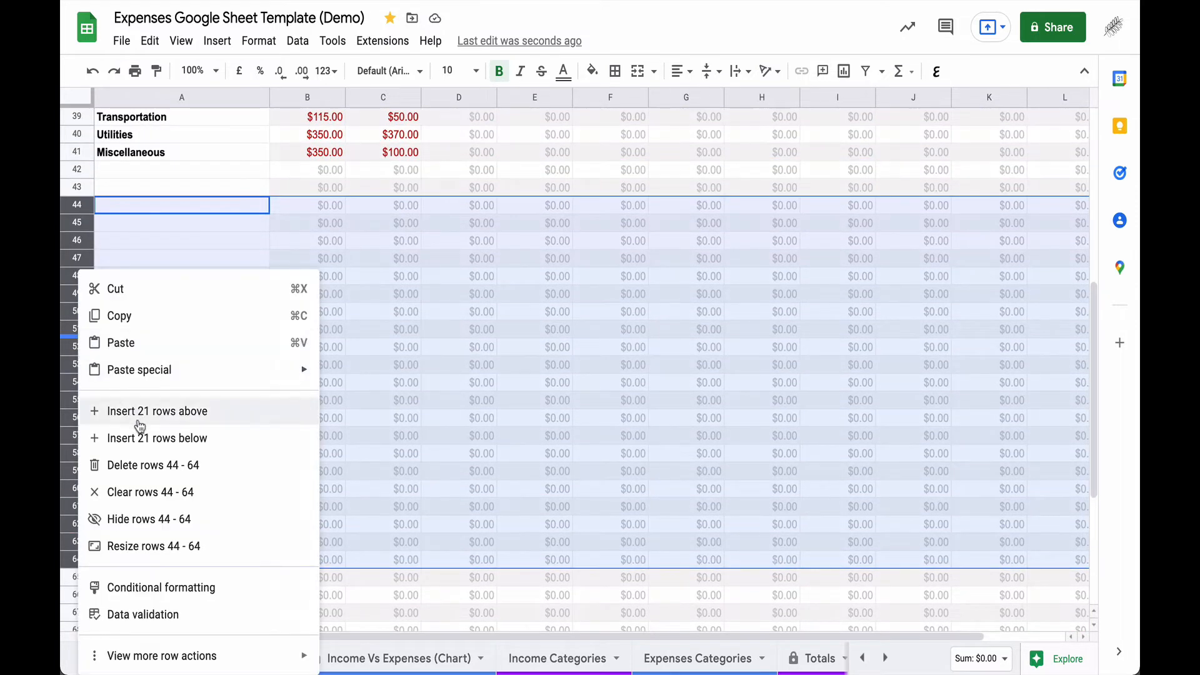
left_click(171, 450)
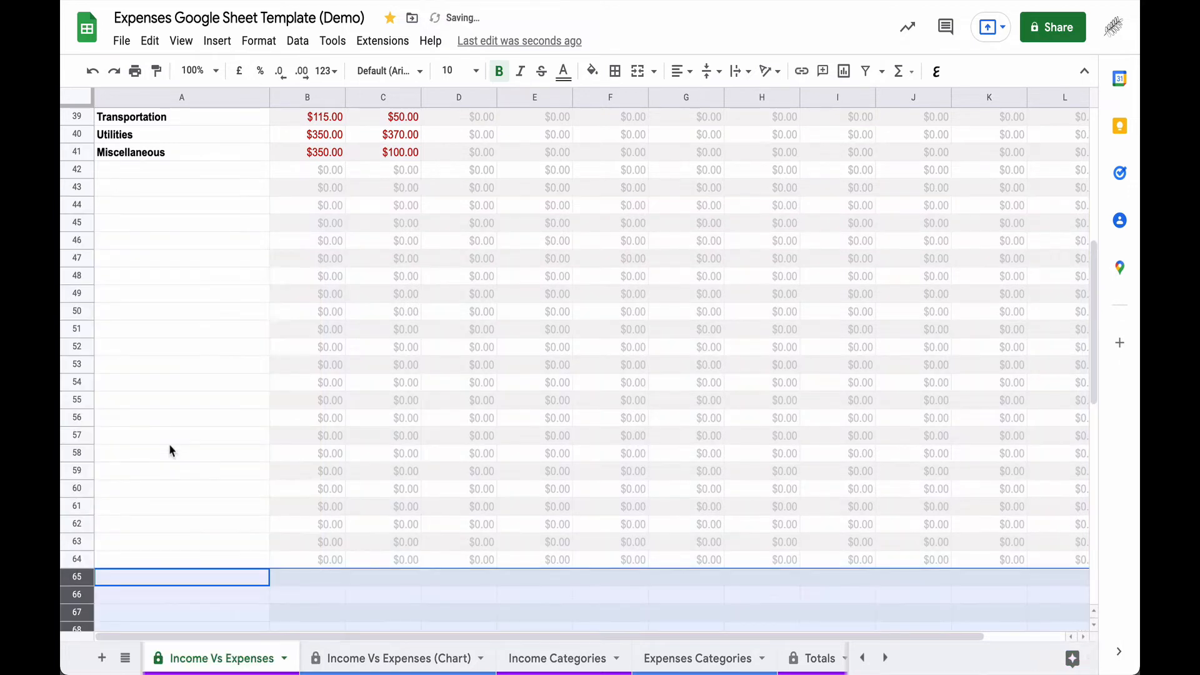
scroll(453, 412, "down", 5)
scroll(454, 412, "down", 2)
- Fill the monthly formulas from B64:M64 down through row 85 to cover the newly inserted blank rows
left_click(450, 403)
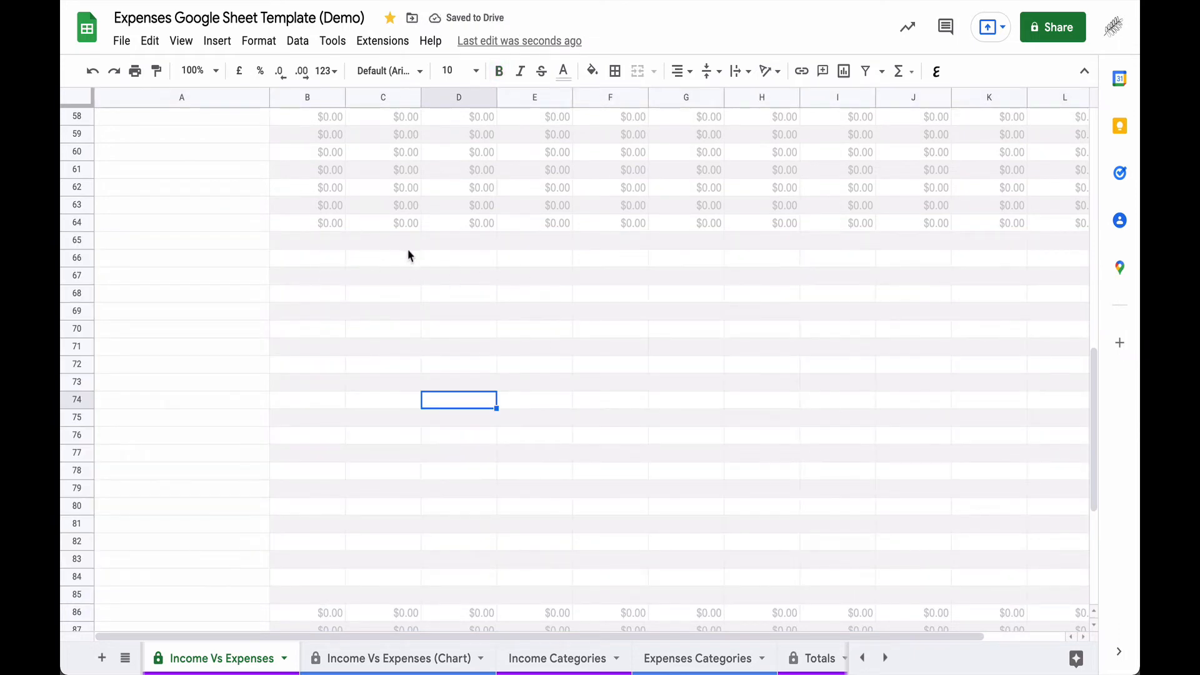
left_click(316, 226)
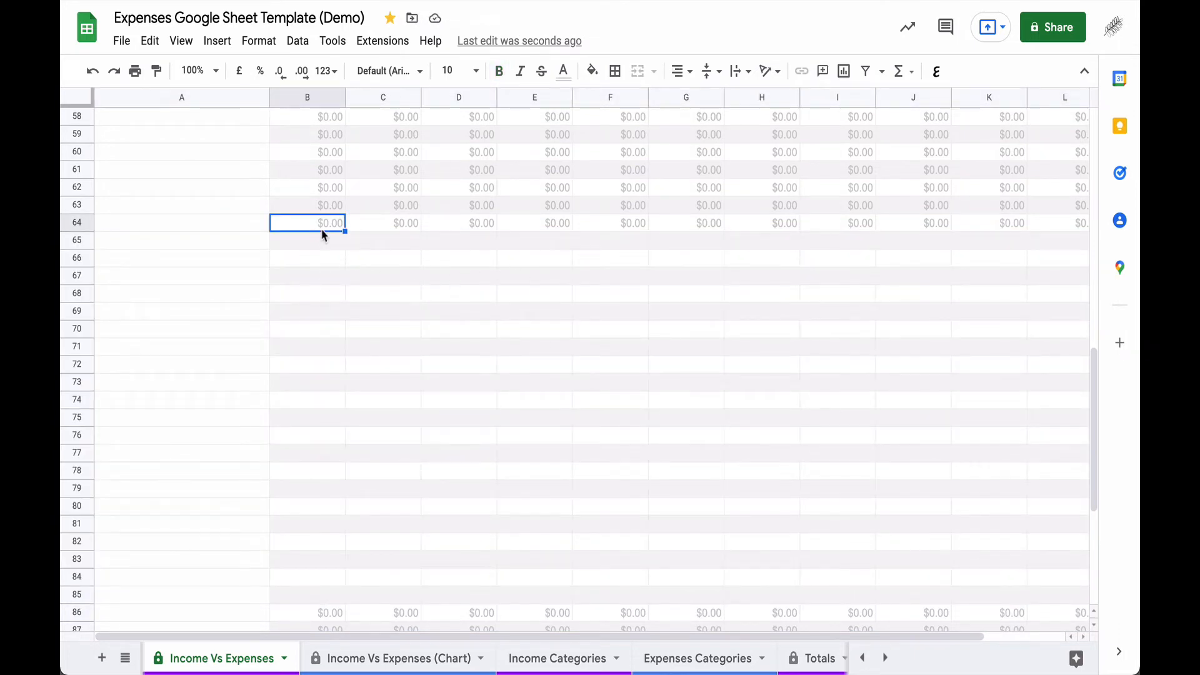
scroll(454, 310, "right", 3)
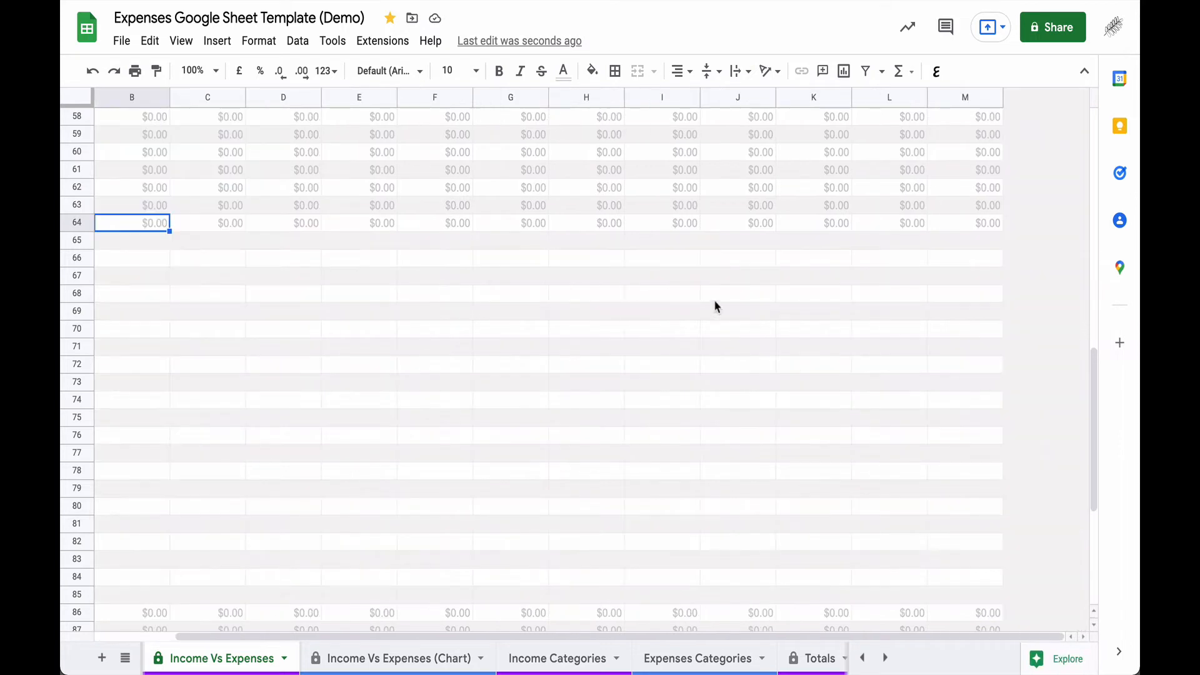
left_click(981, 228, "shift")
scroll(961, 259, "left", 3)
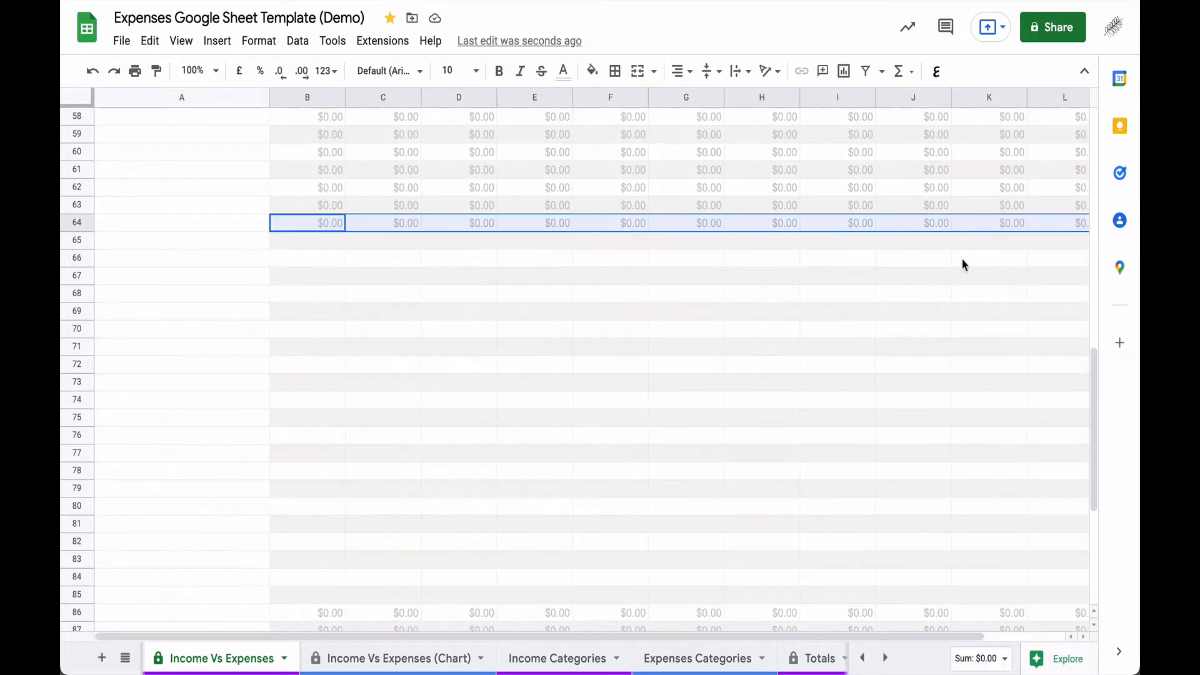
scroll(963, 264, "right", 3)
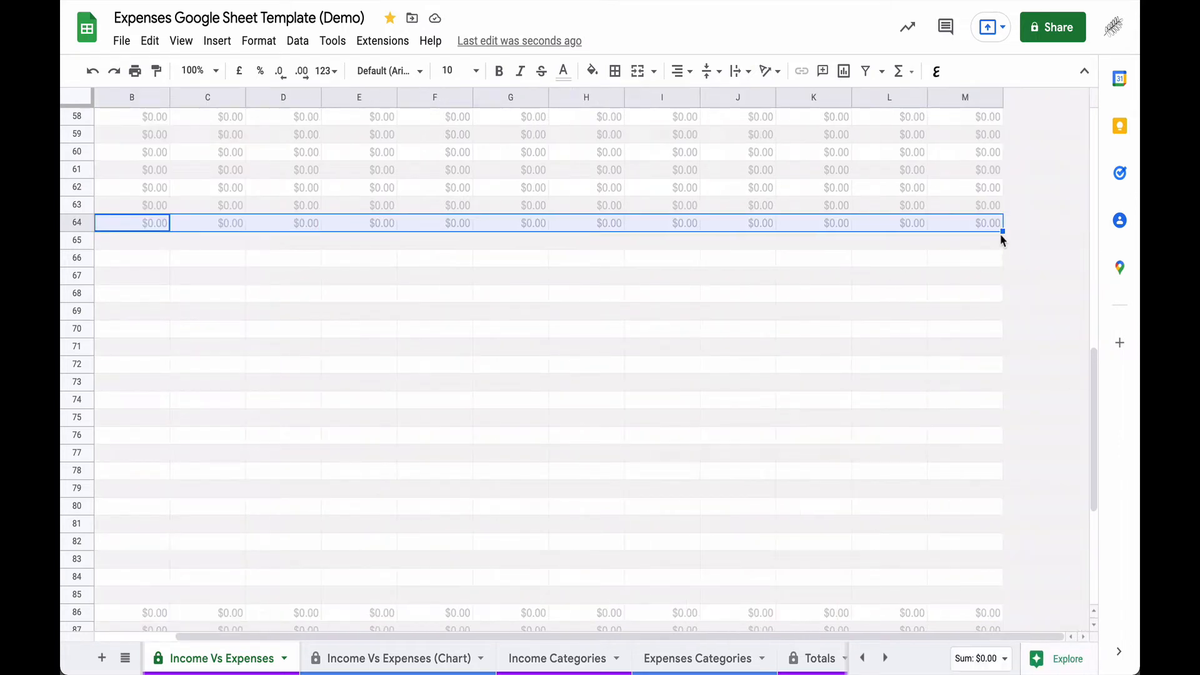
left_click_drag(1002, 231, 993, 595)
scroll(778, 369, "left", 3)
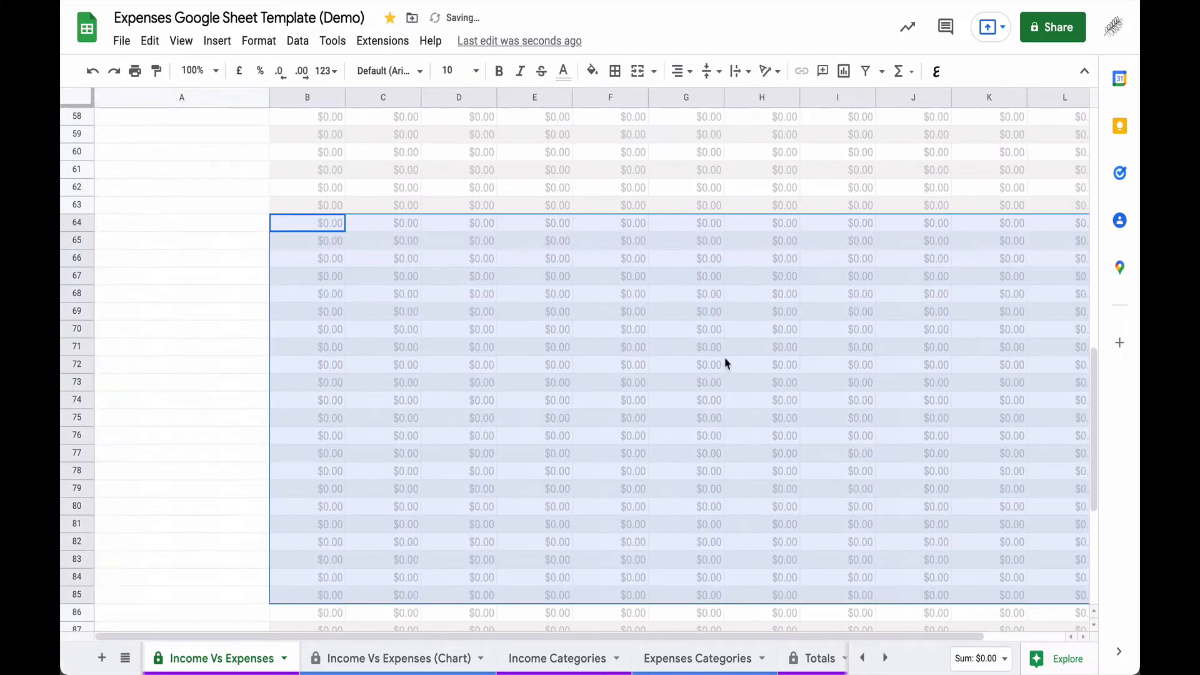
left_click(634, 347)
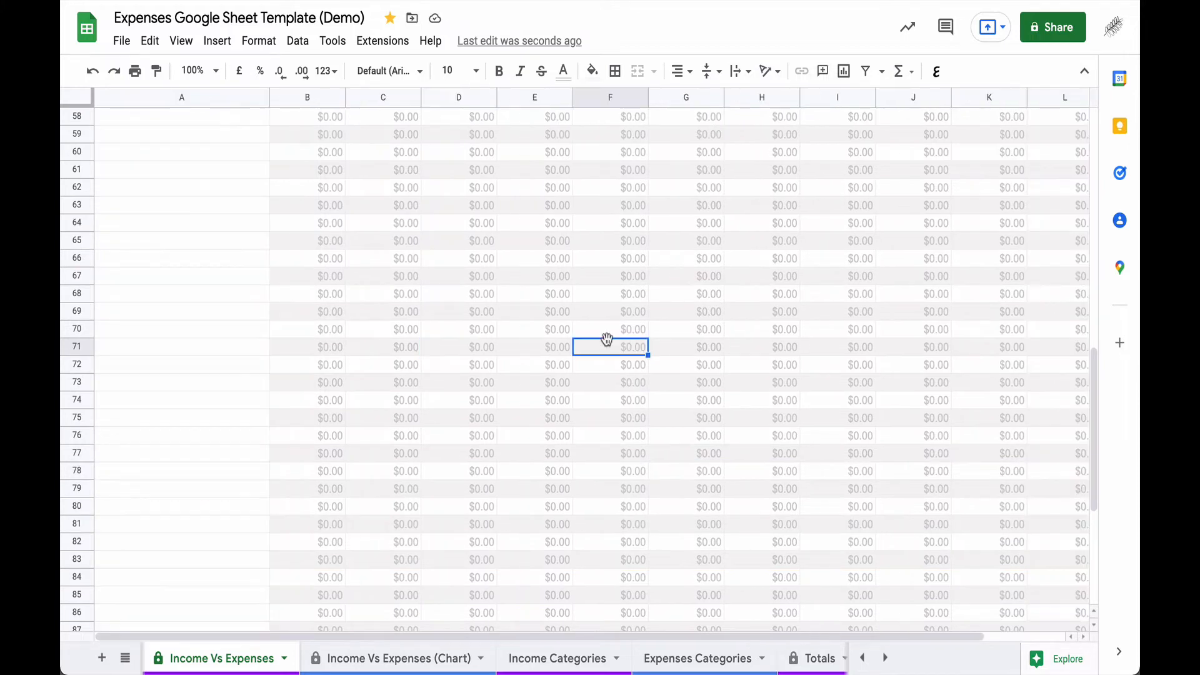
scroll(460, 337, "down", 1)
scroll(460, 332, "down", 6)
scroll(459, 332, "up", 6)
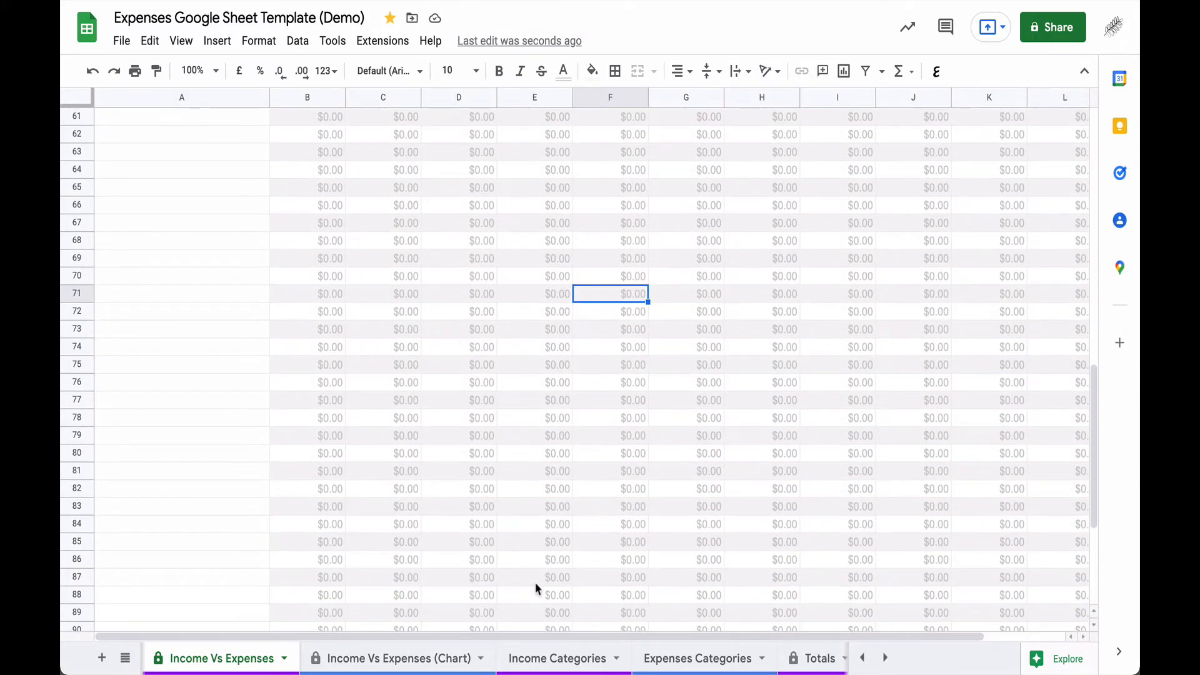
- Enter Other 1 and Other 2 below Miscellaneous in the Expenses Categories sheet and extend the series down to Other 59 in A72
left_click(734, 656)
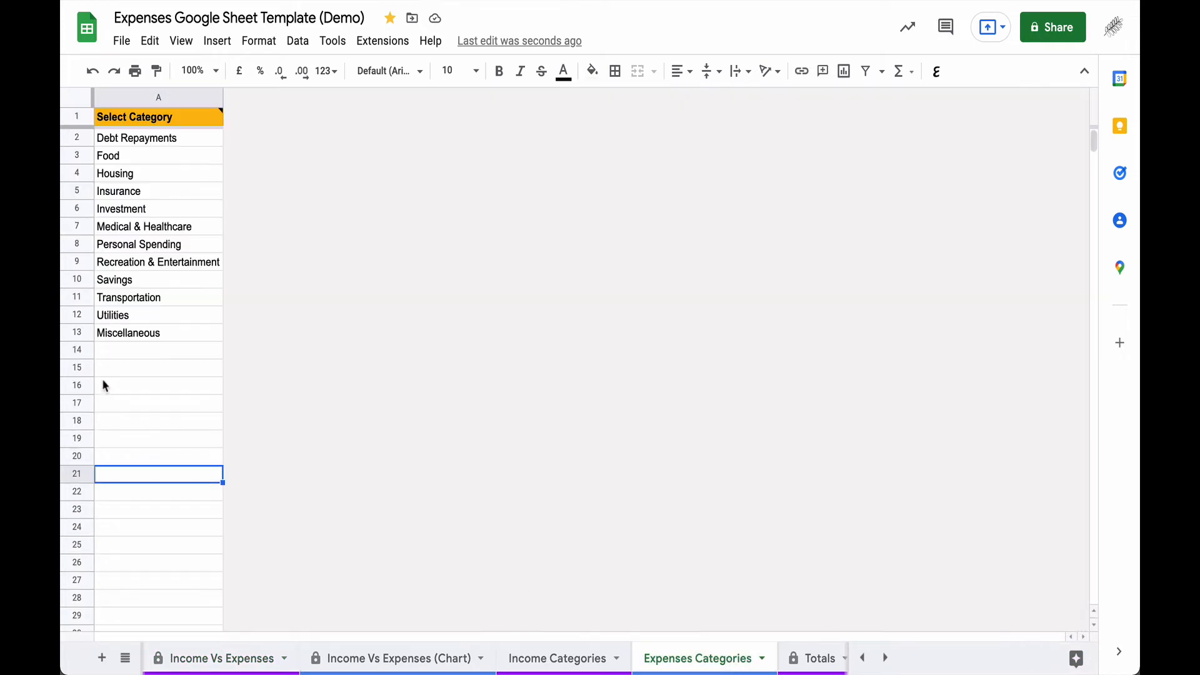
left_click(138, 359)
type("Other 1")
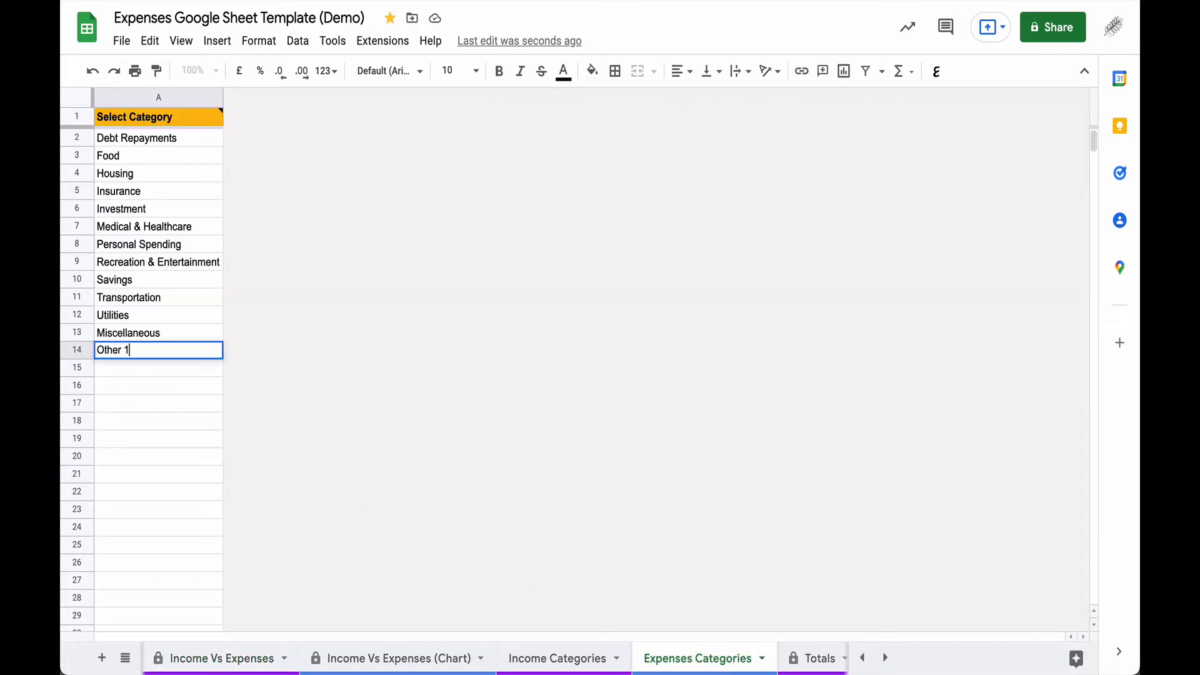
key("Return")
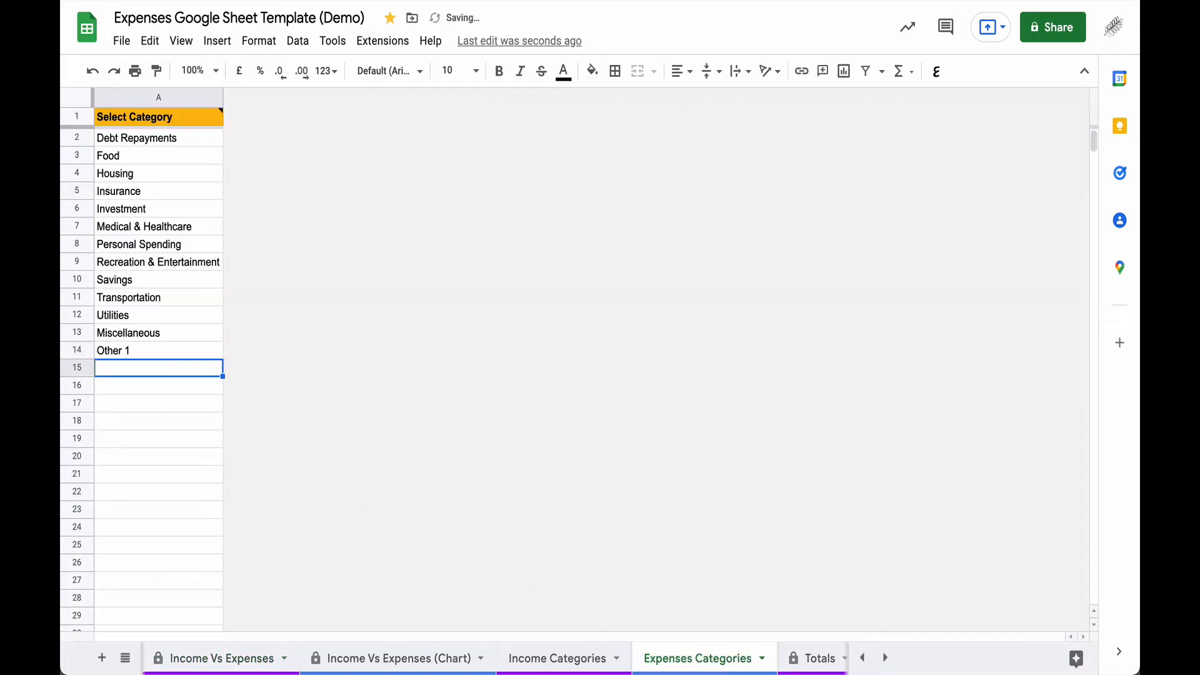
type("Other 2")
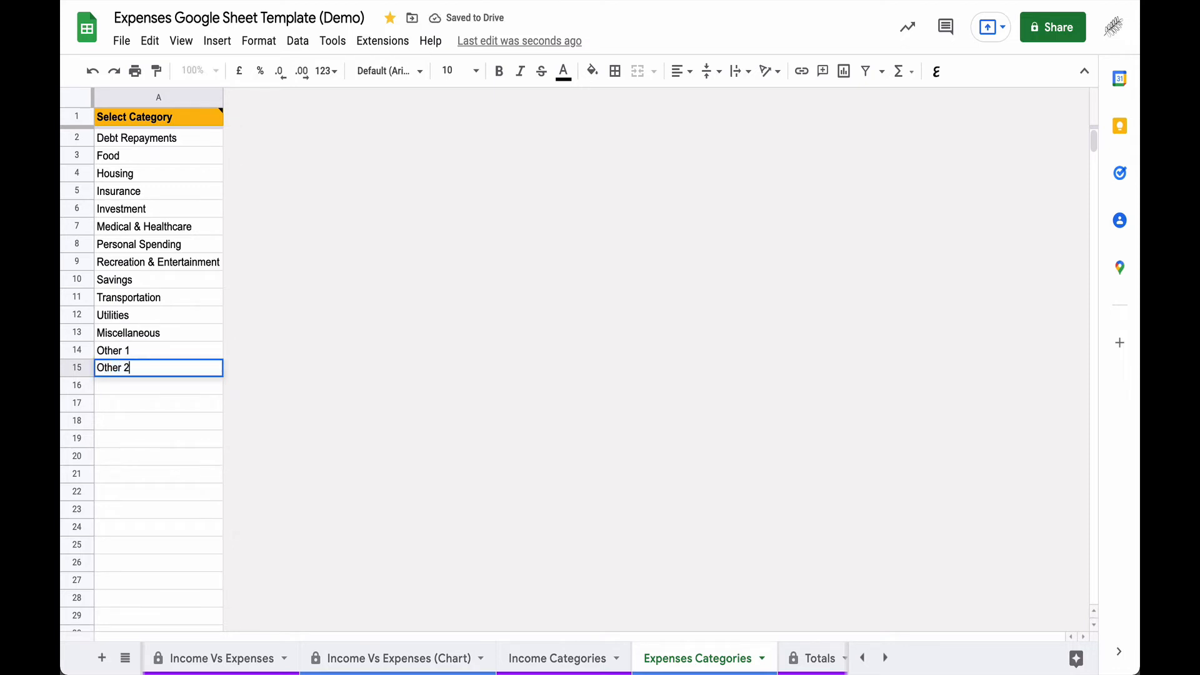
key("Return")
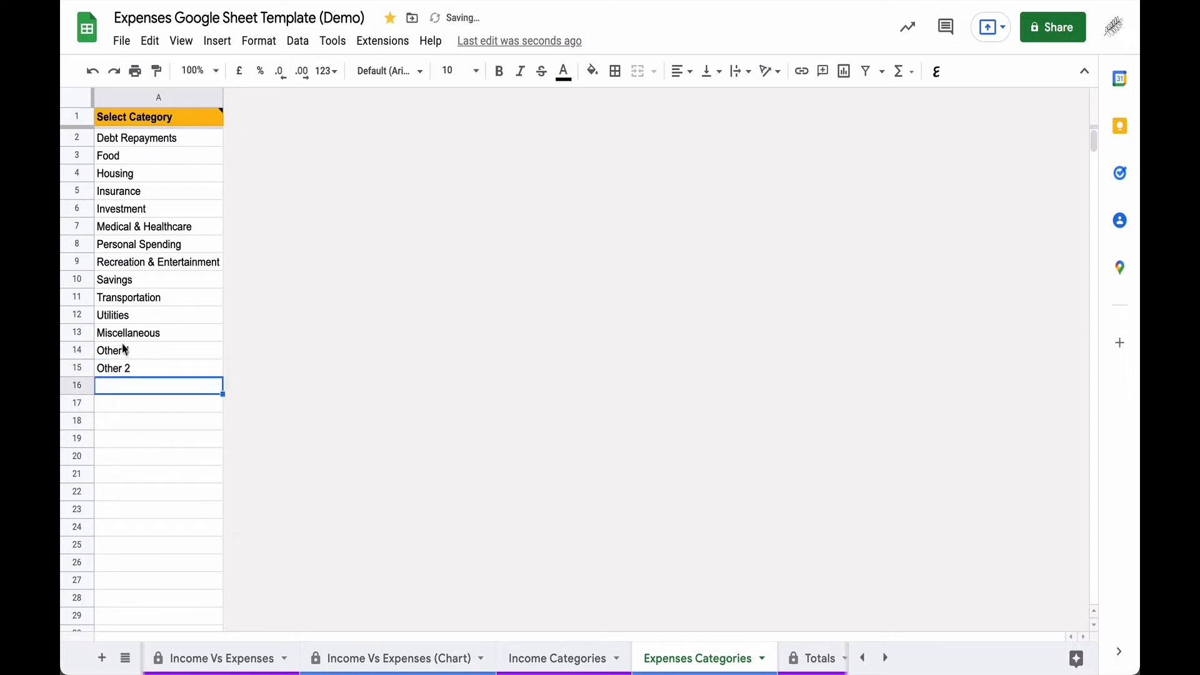
left_click_drag(124, 349, 194, 525)
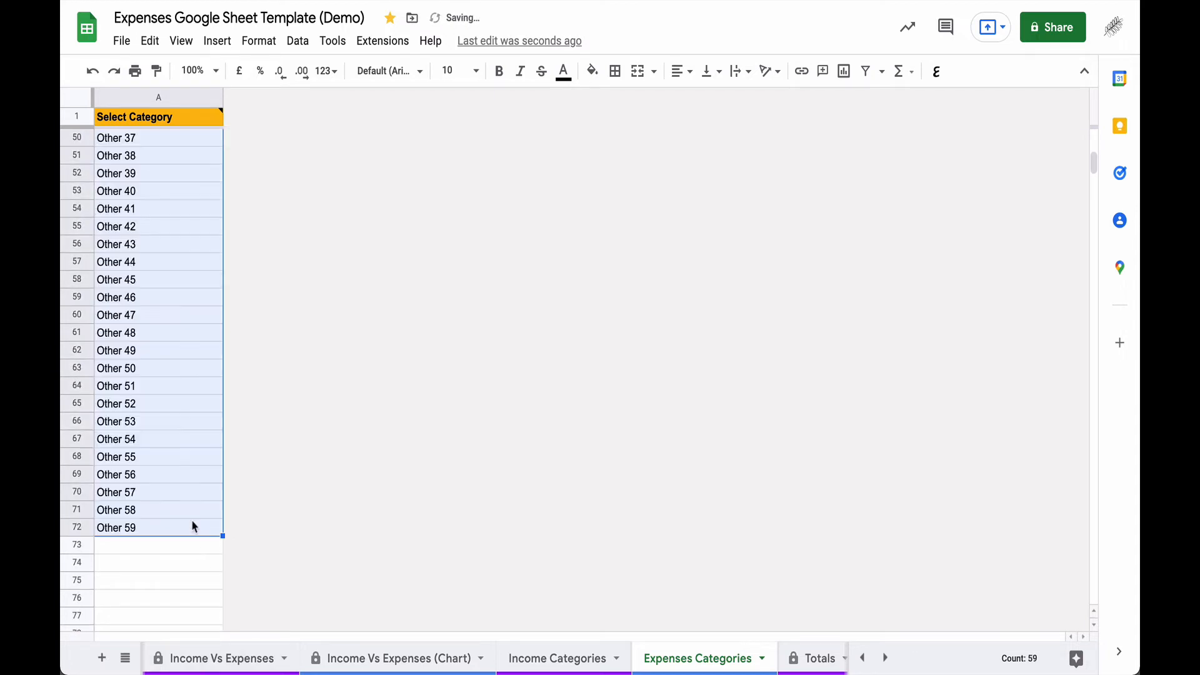
- Fill the expense category formula from A30 down to row 94 in the Income Vs Expenses sheet
left_click(249, 662)
scroll(237, 441, "up", 10)
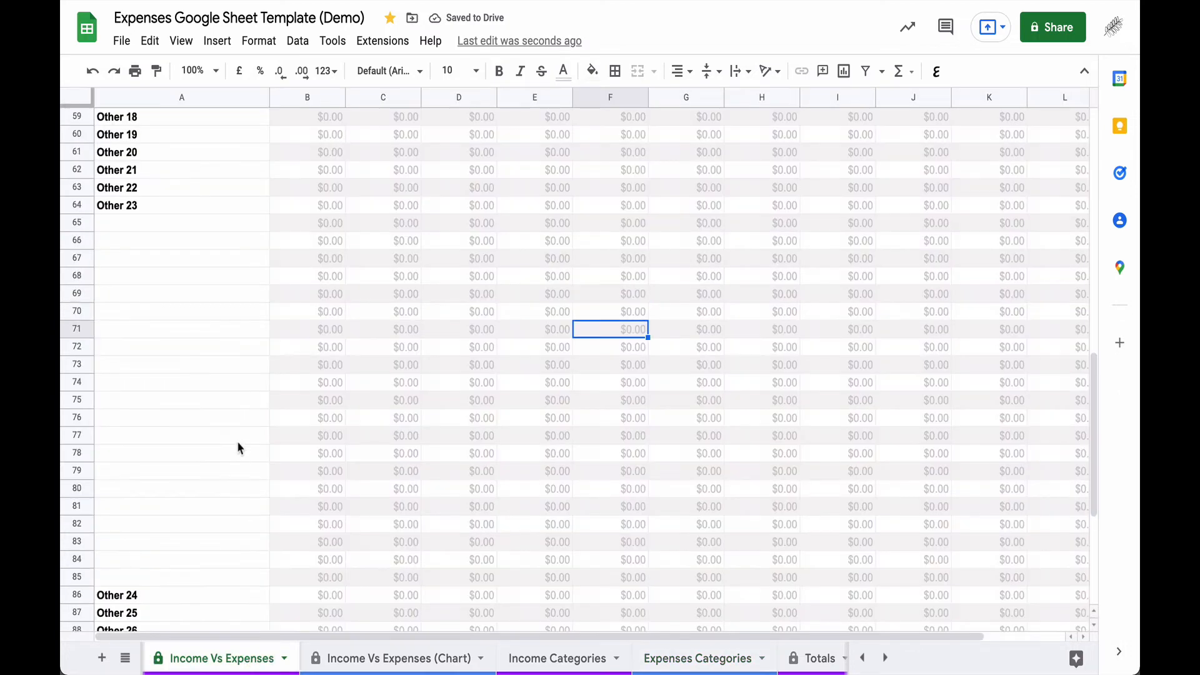
scroll(237, 449, "up", 5)
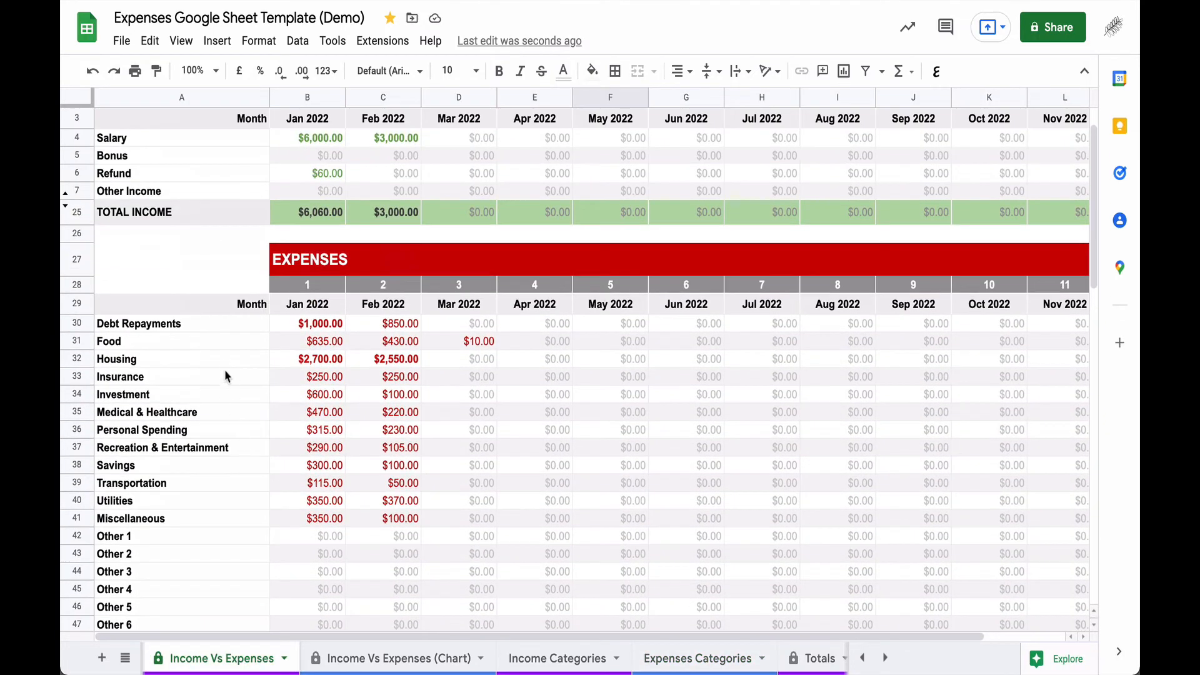
left_click(224, 329)
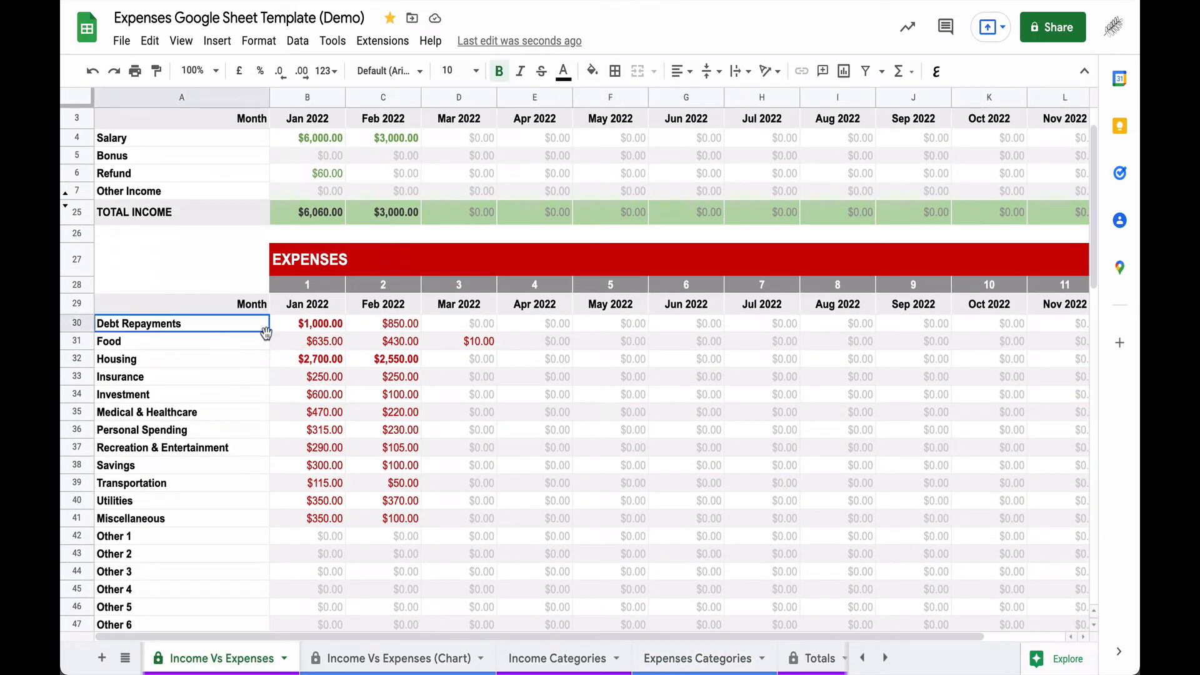
left_click_drag(268, 332, 249, 457)
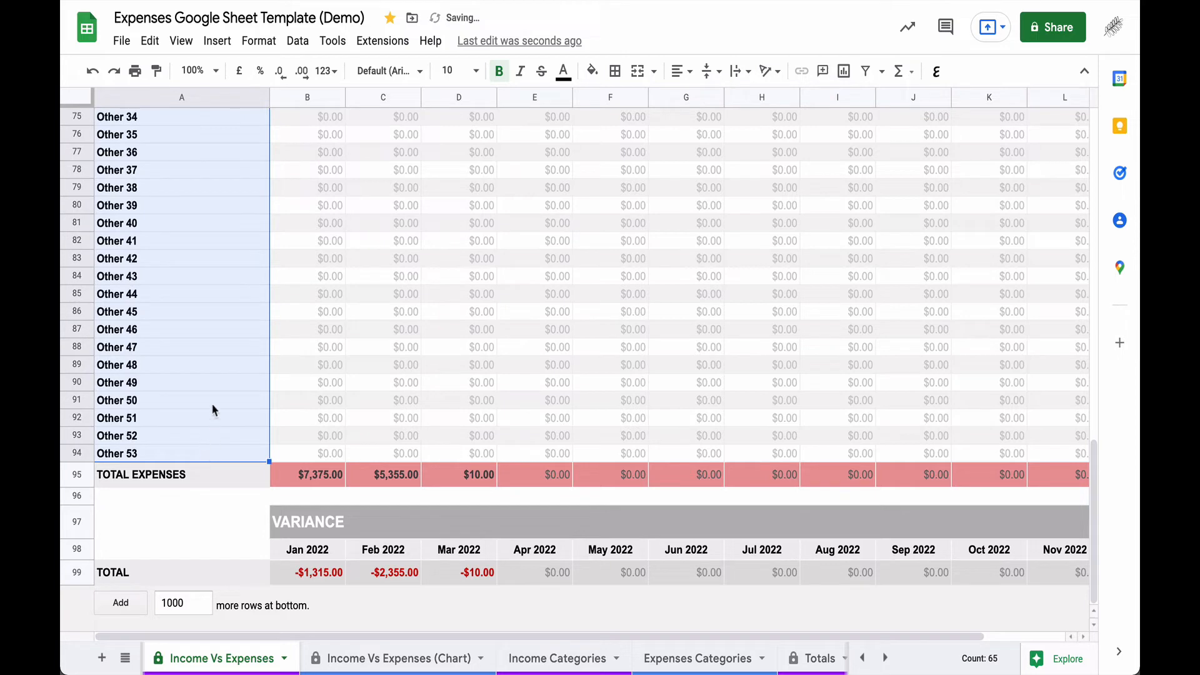
- Clear the surplus categories Other 54 through Other 59 from cells A67 to A72 in the Expenses Categories sheet
left_click(692, 660)
left_click(155, 458)
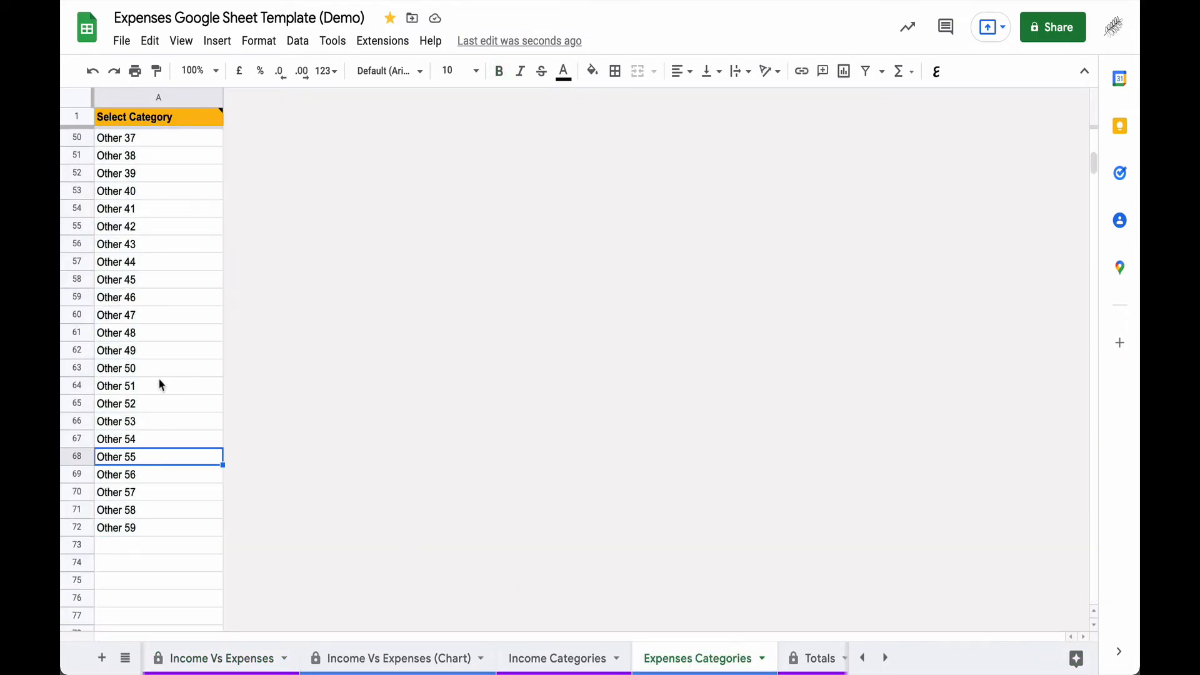
left_click_drag(156, 442, 152, 528)
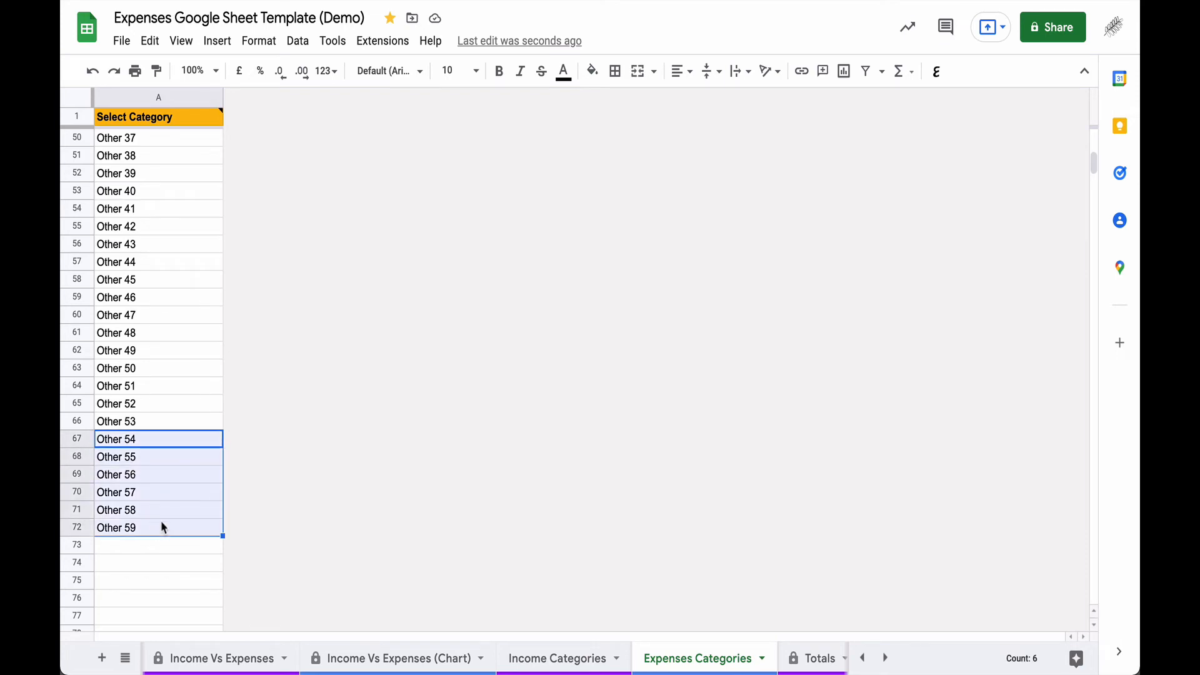
key("Delete")
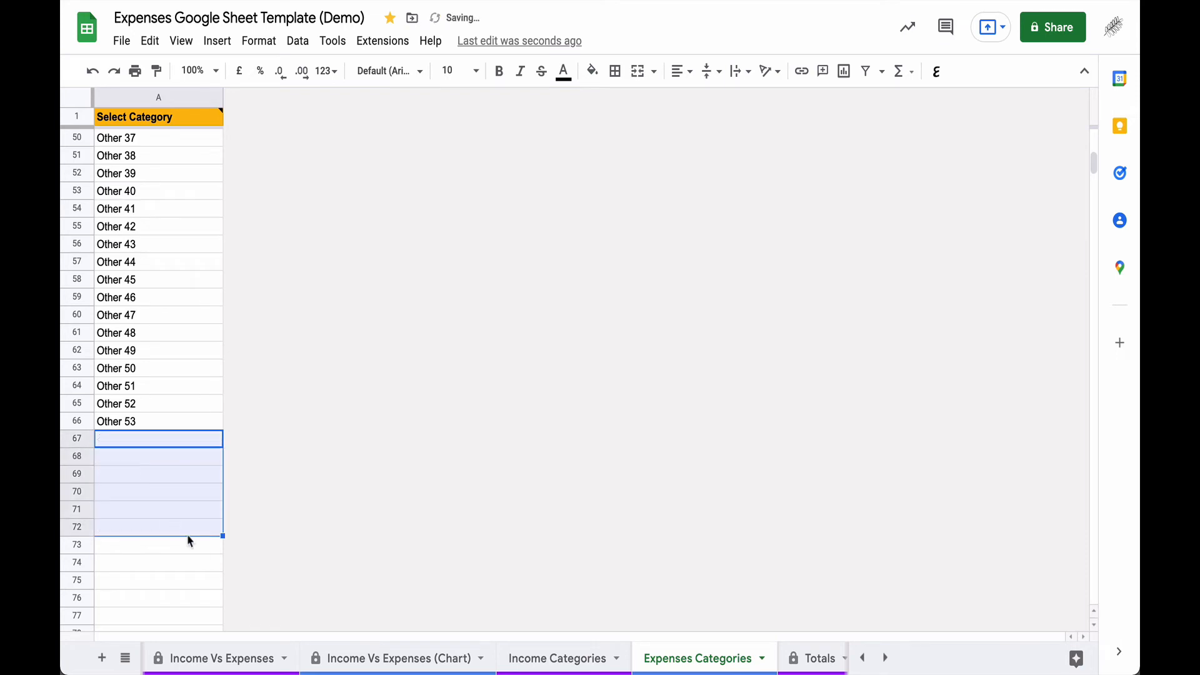
- Check the filled categories in Income Vs Expenses and clear Other 1 through Other 53 from the Expenses Categories sheet
left_click(203, 658)
scroll(208, 429, "up", 10)
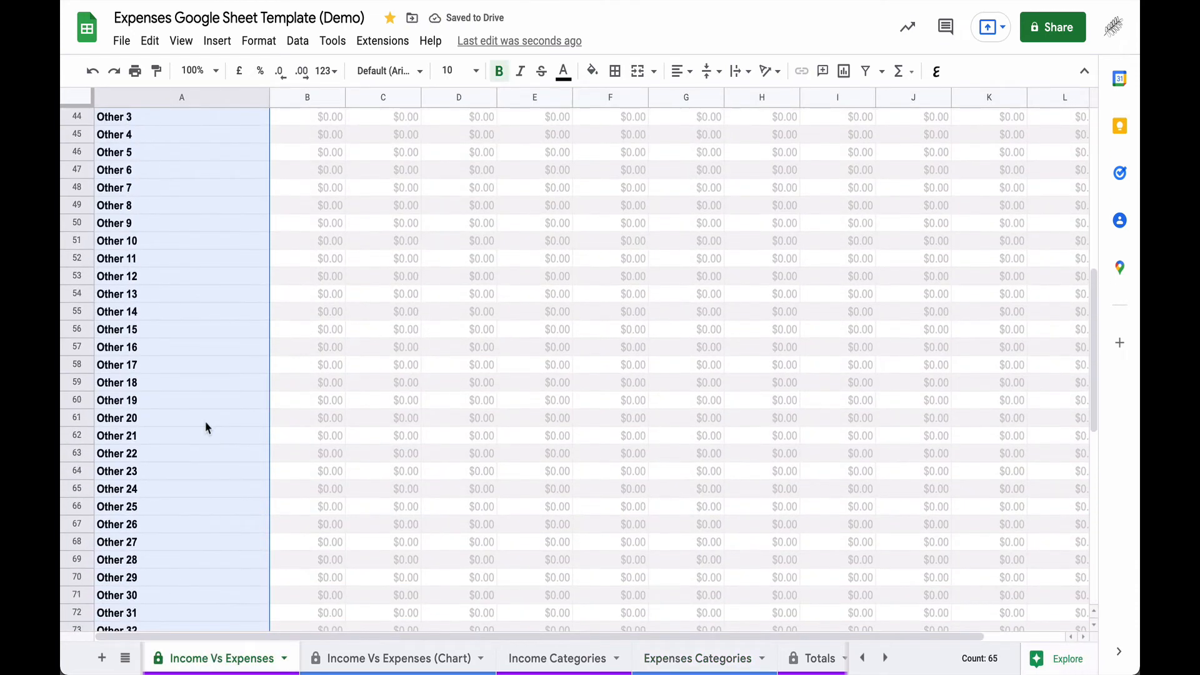
scroll(208, 428, "down", 2)
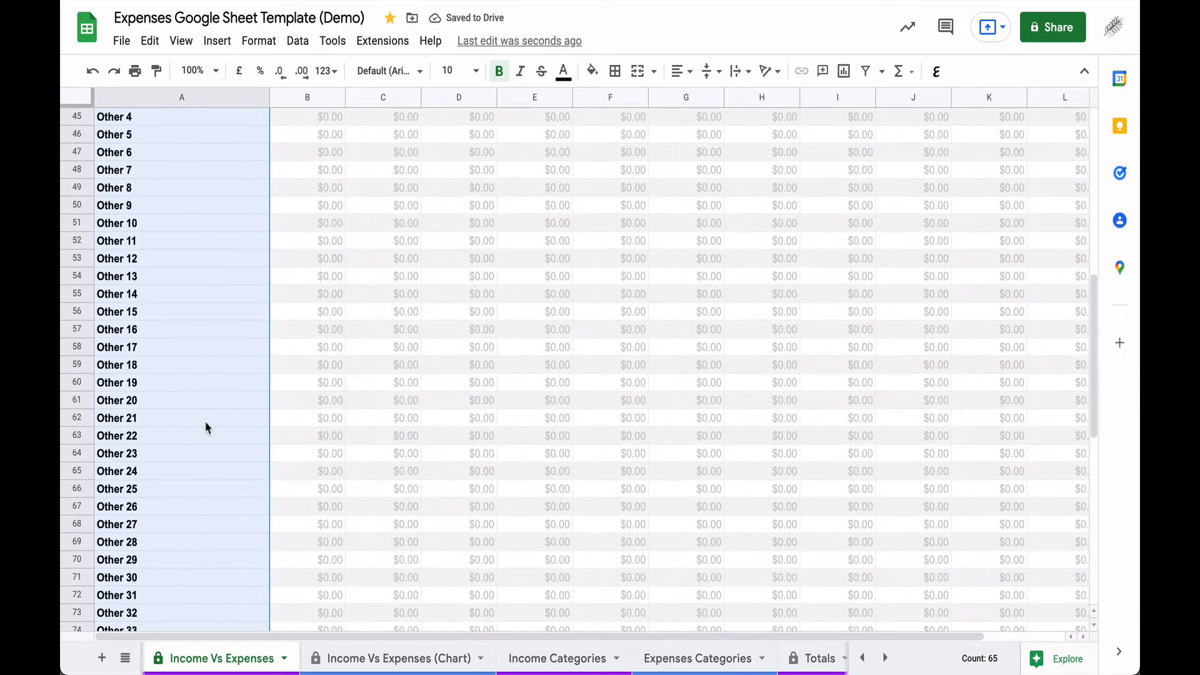
left_click(328, 419)
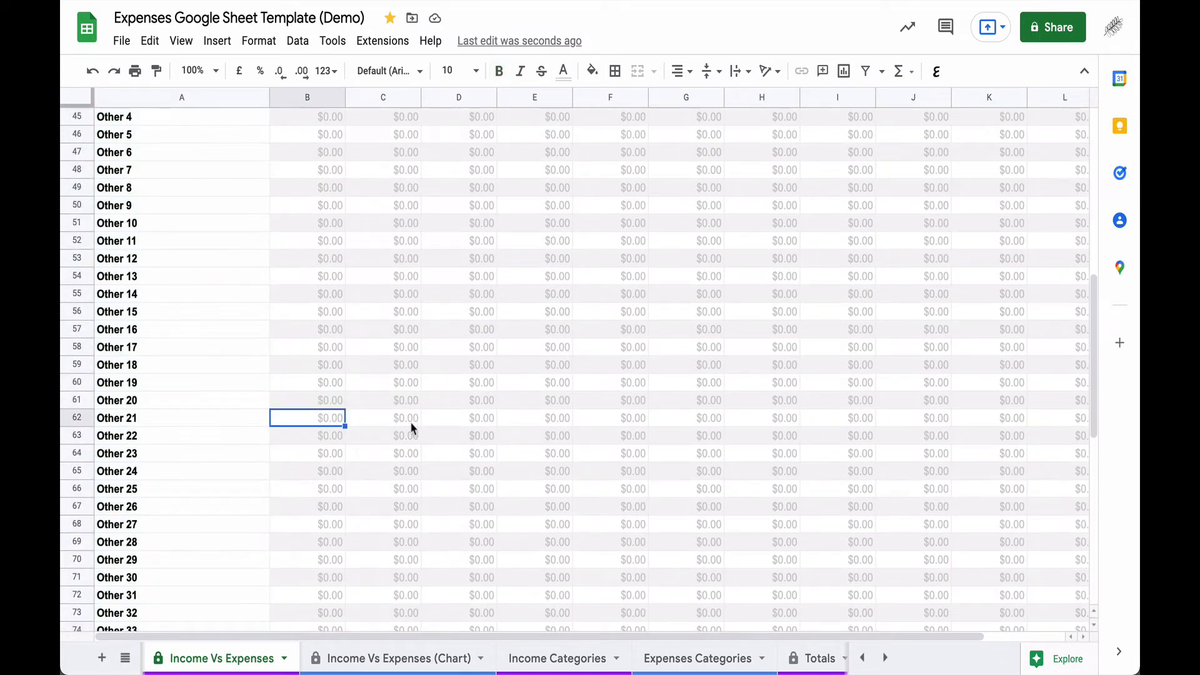
scroll(350, 415, "up", 5)
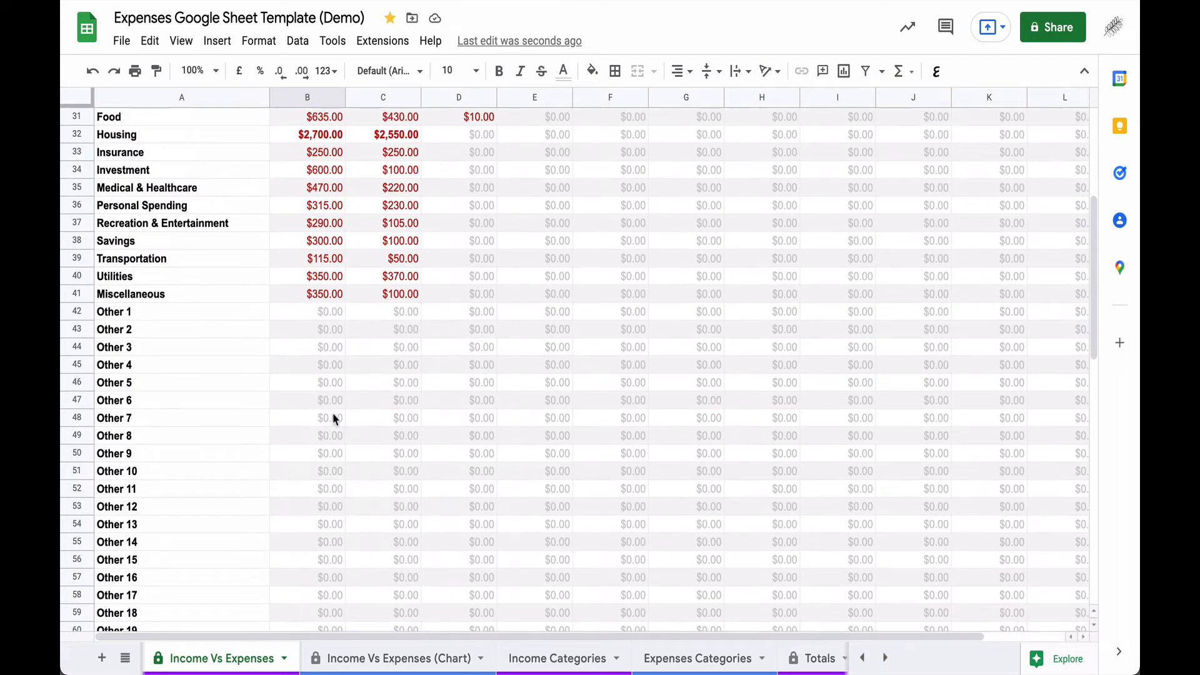
scroll(332, 412, "up", 3)
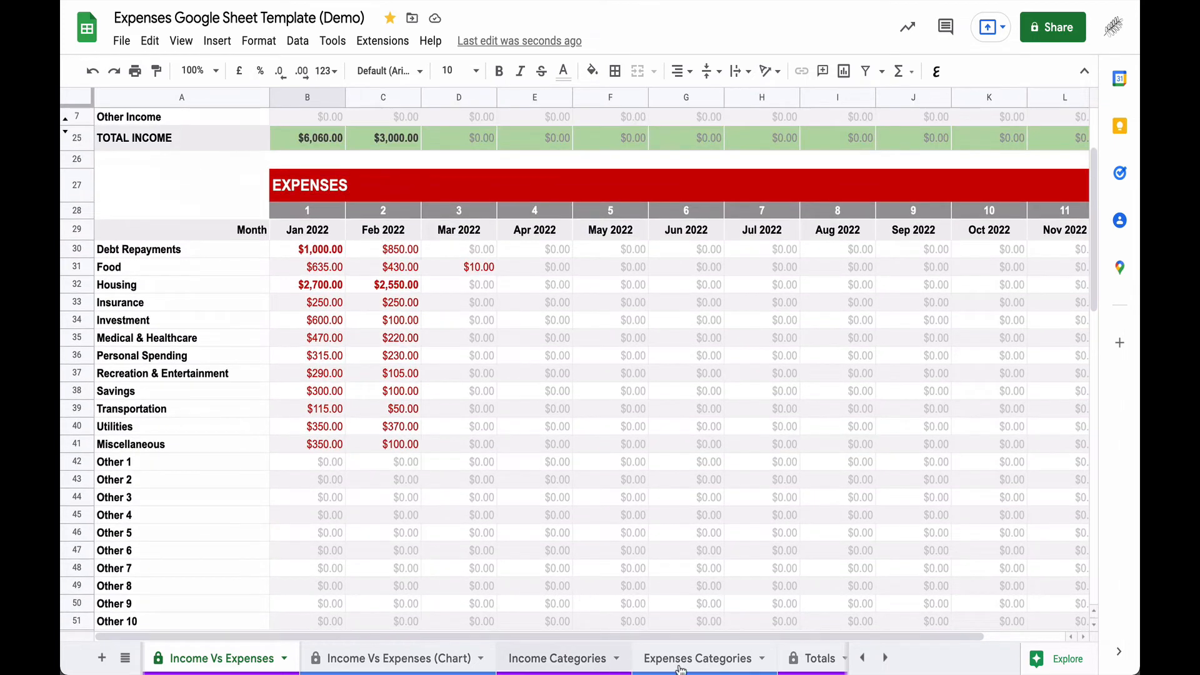
left_click(695, 659)
scroll(257, 457, "up", 9)
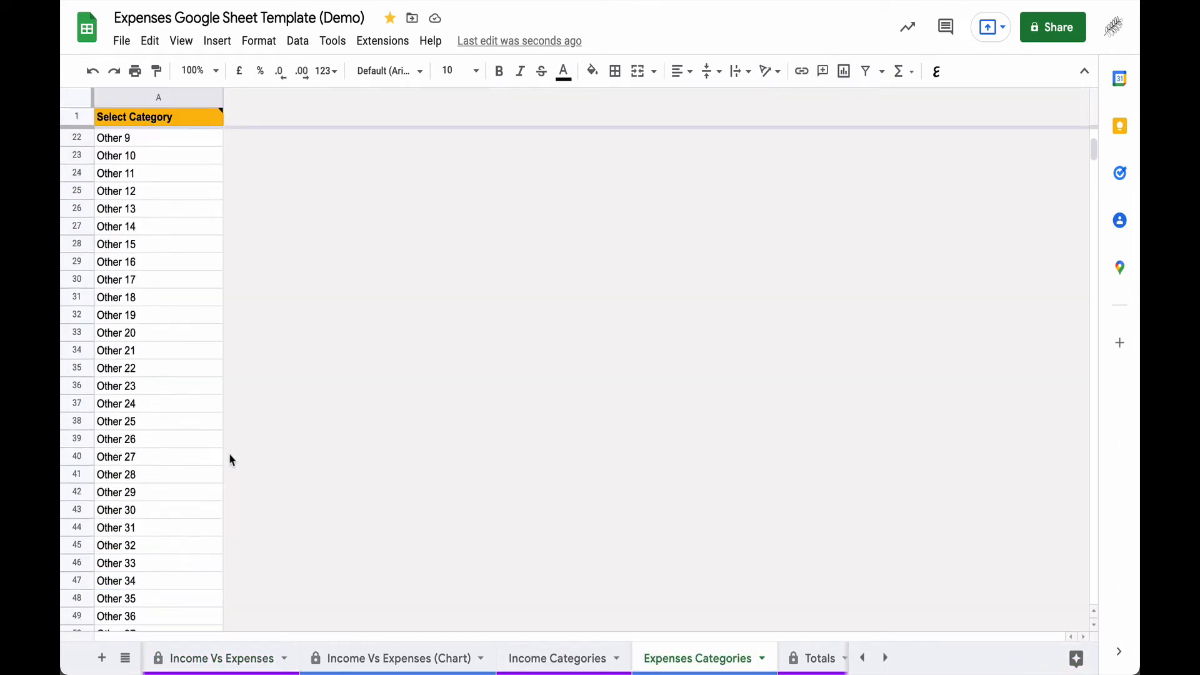
scroll(231, 460, "up", 5)
left_click_drag(134, 267, 161, 582)
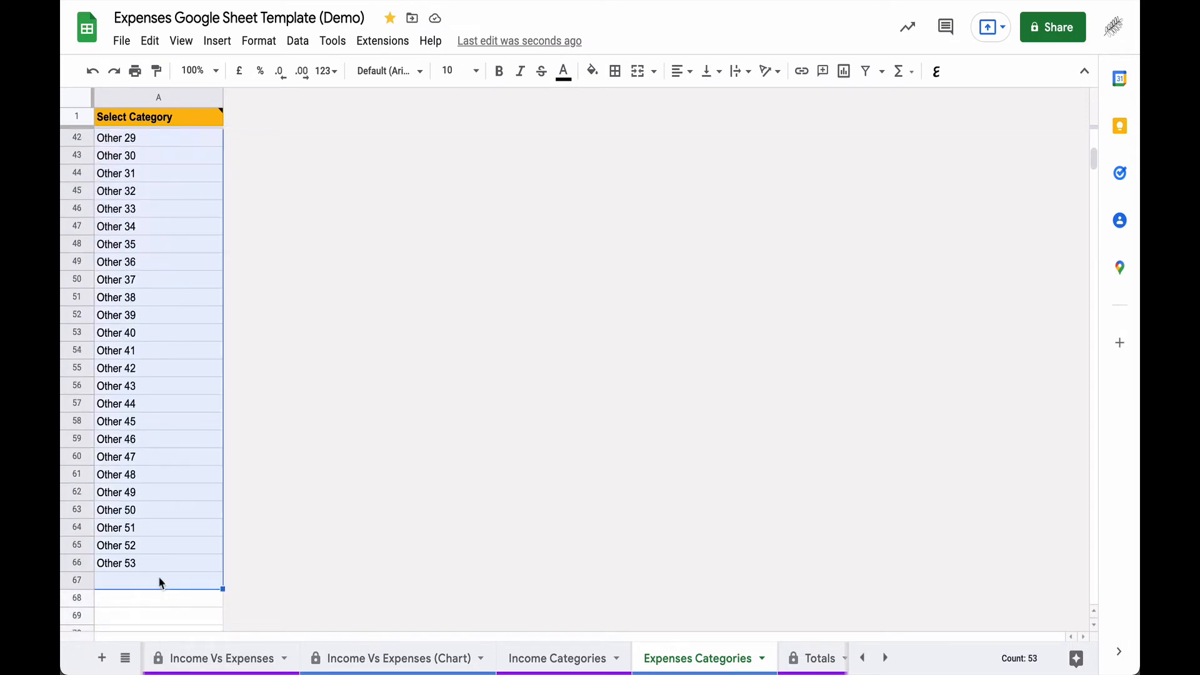
key("Delete")
scroll(158, 579, "up", 13)
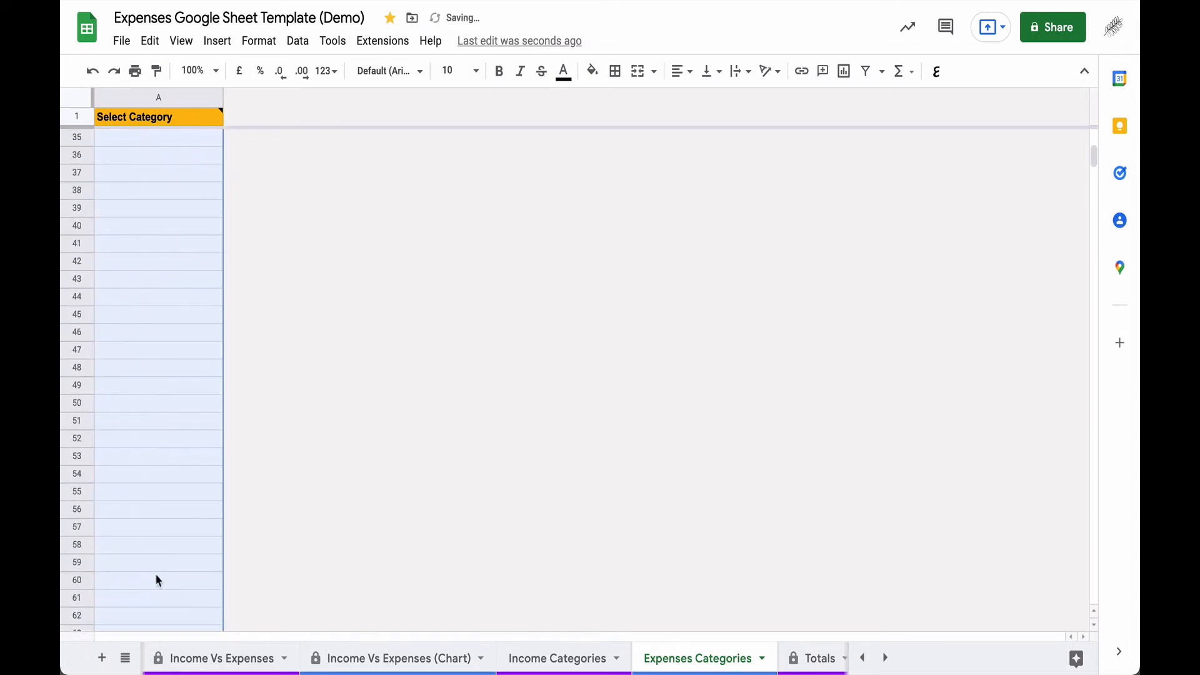
- Hide the blank category rows 42–94 in the expenses section of the Income Vs Expenses sheet
left_click(186, 662)
scroll(256, 498, "down", 10)
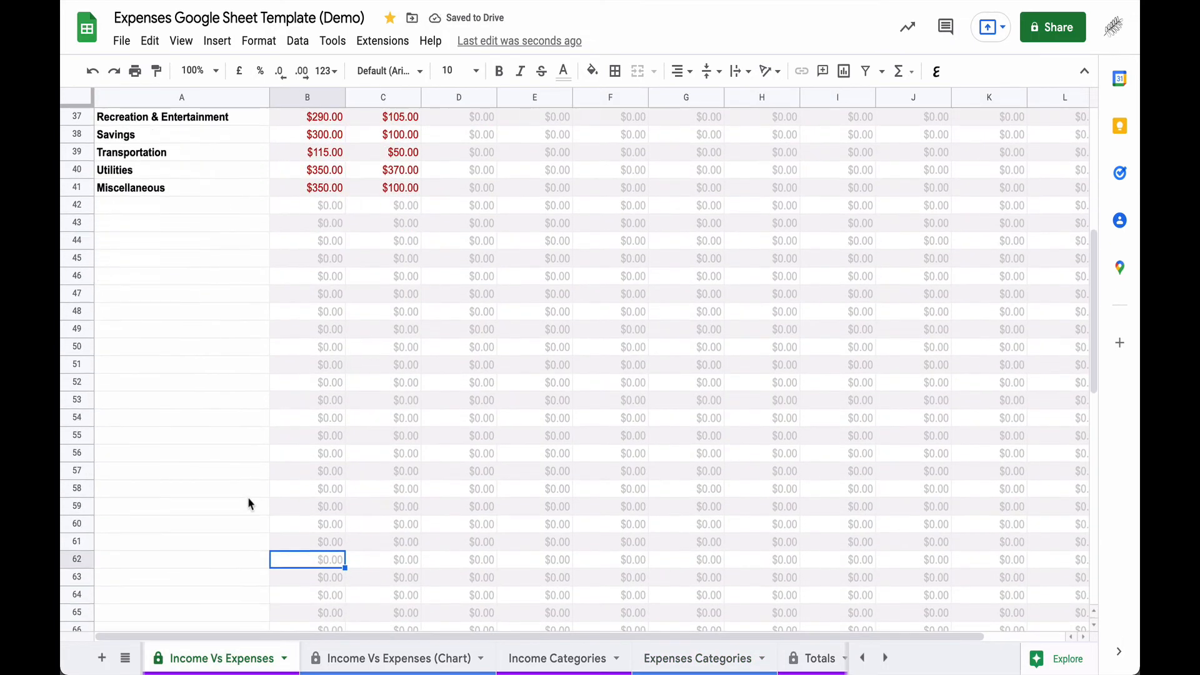
scroll(245, 501, "up", 5)
scroll(245, 502, "up", 6)
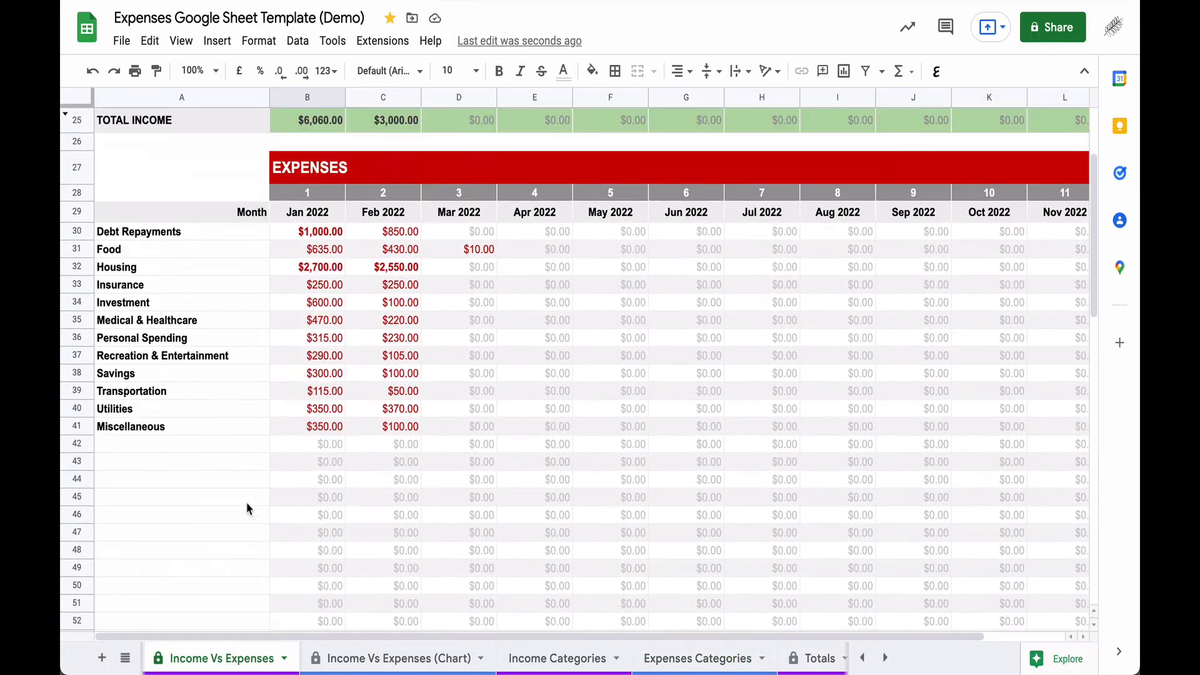
left_click(75, 443)
scroll(168, 482, "down", 10)
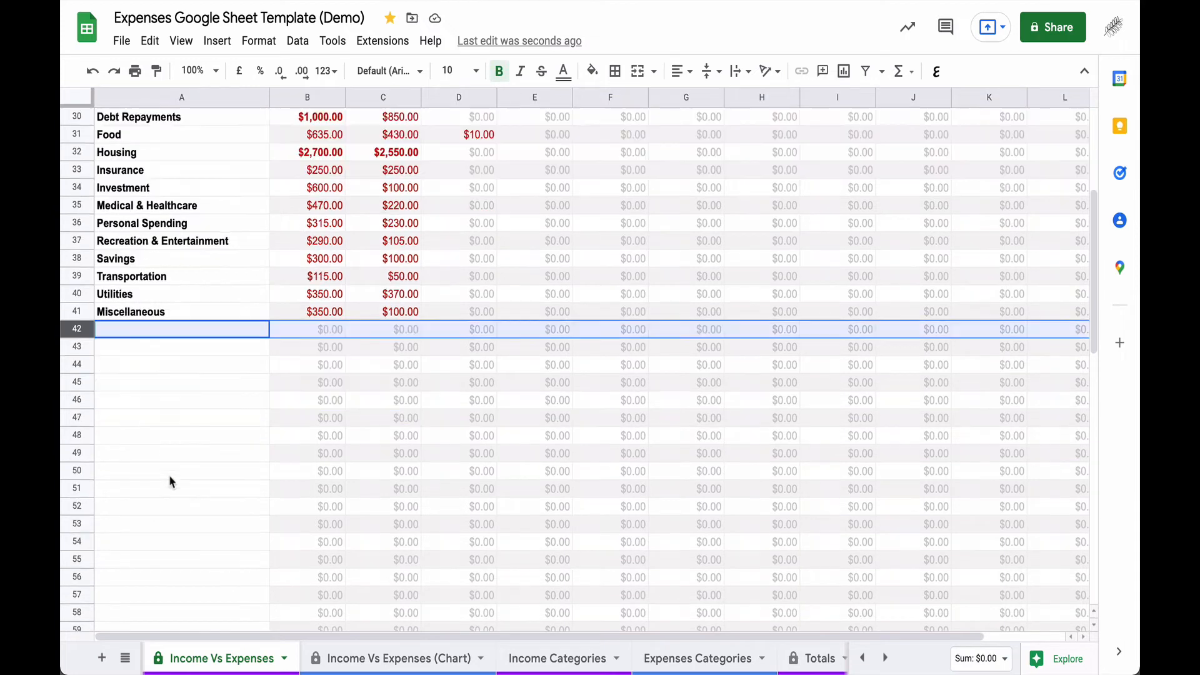
scroll(170, 481, "down", 3)
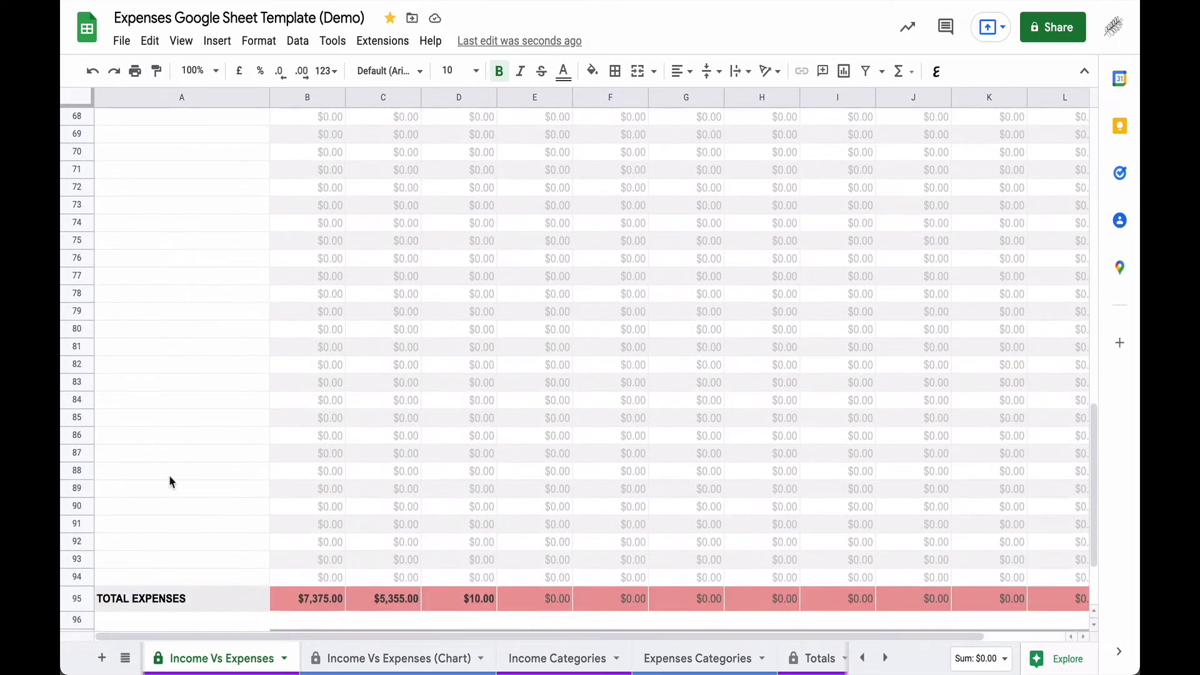
left_click(82, 528, "shift")
right_click(75, 474)
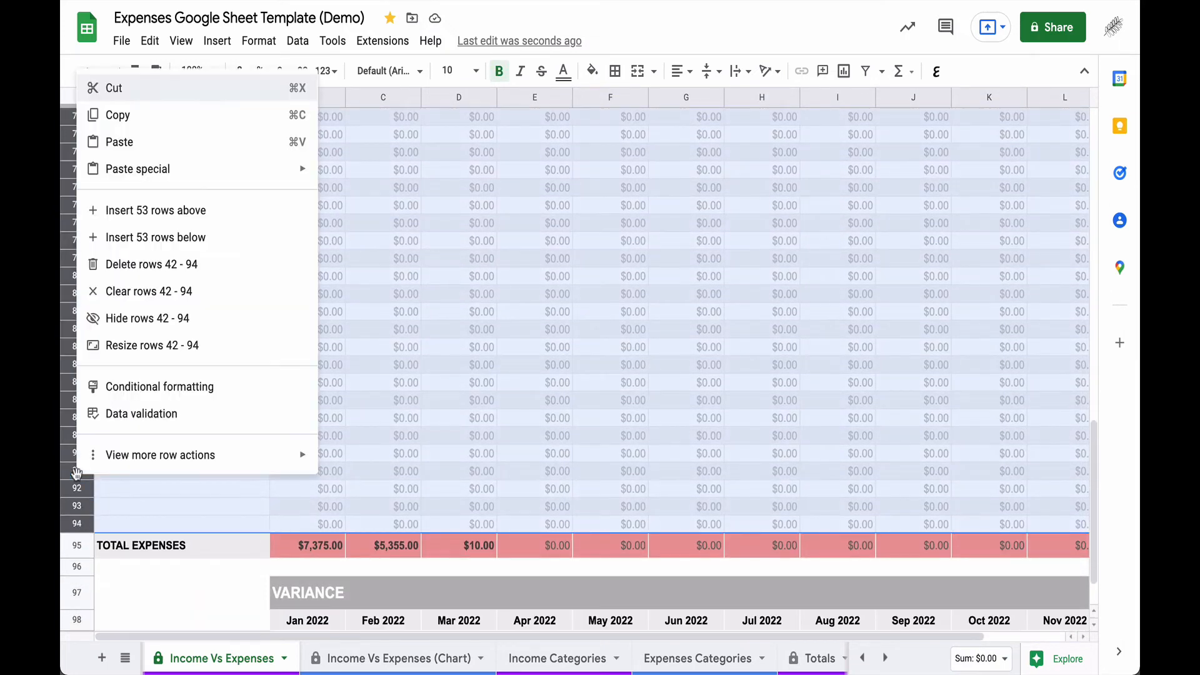
left_click(149, 319)
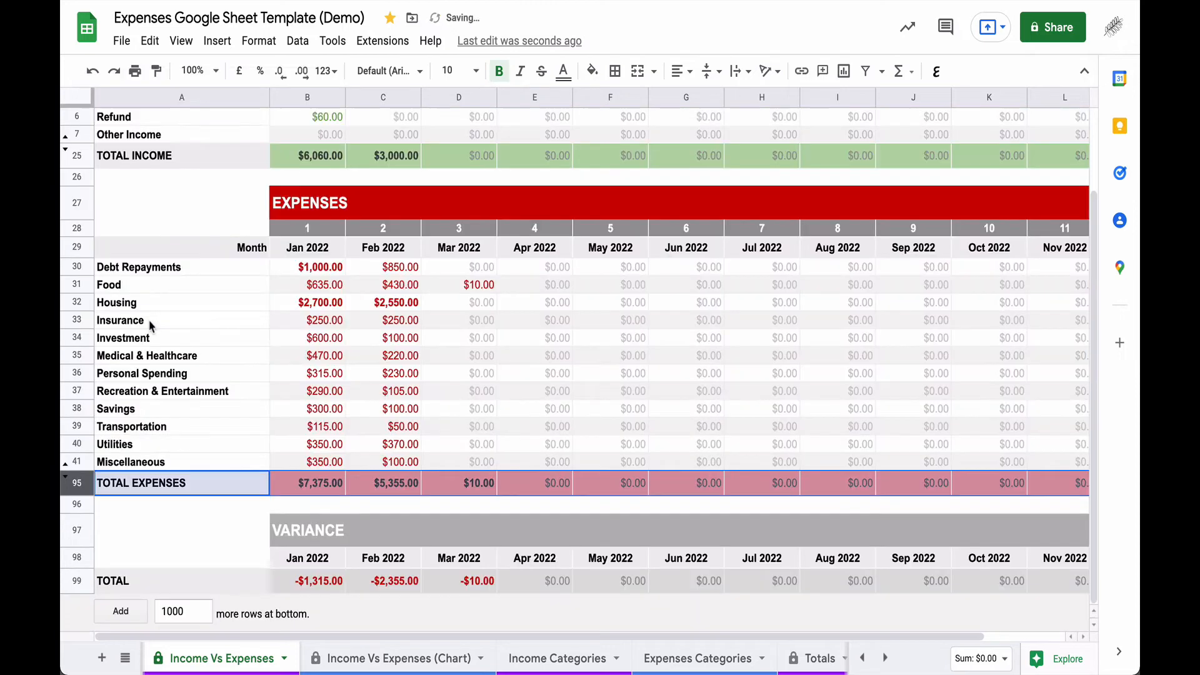
- Review the income, expenses and variance sections of the Income Vs Expenses sheet
left_click(332, 345)
scroll(332, 351, "up", 3)
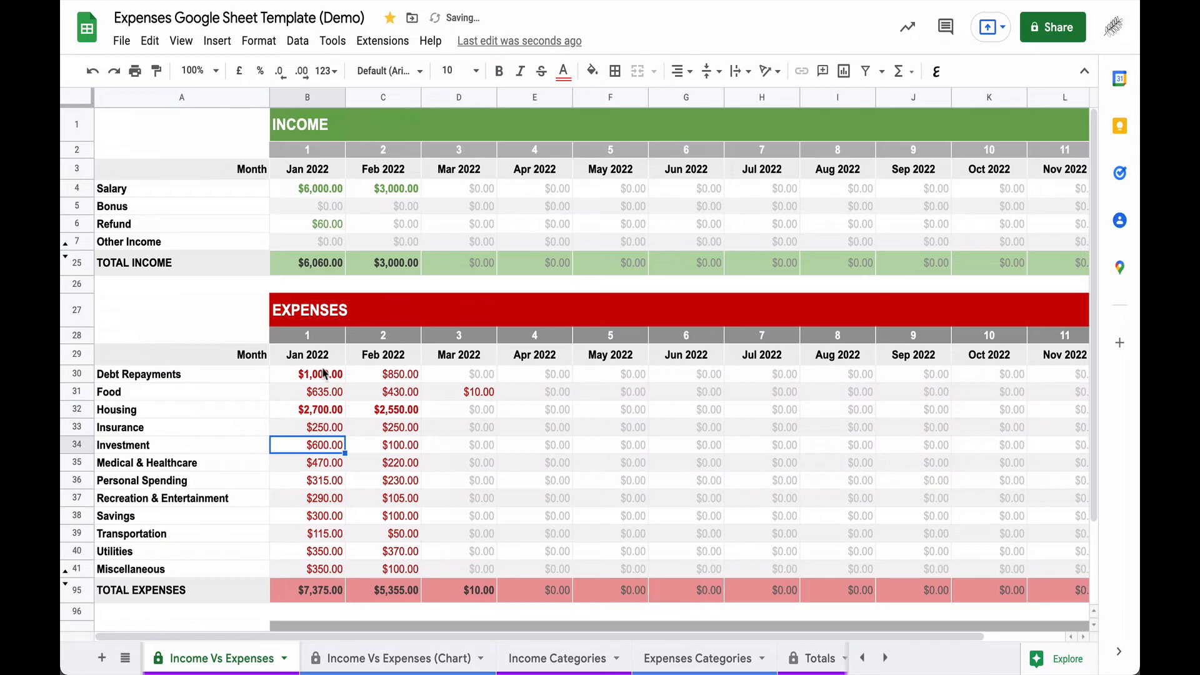
scroll(324, 373, "down", 3)
scroll(324, 374, "up", 3)
scroll(314, 434, "down", 3)
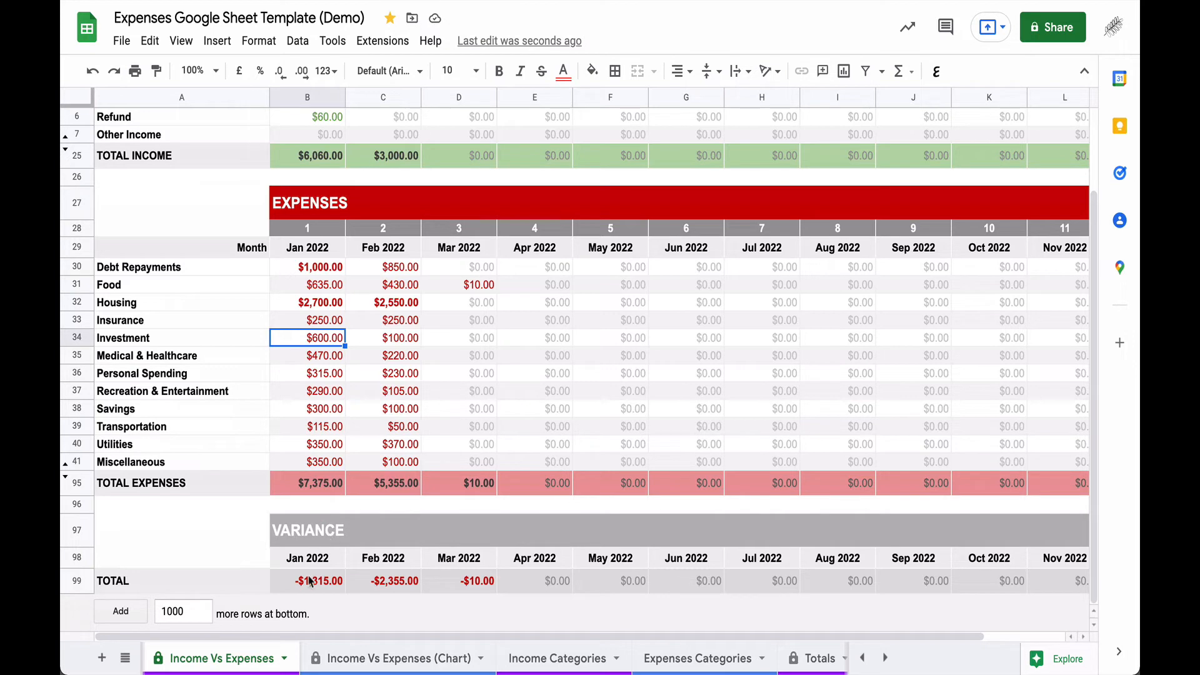
scroll(313, 539, "up", 3)
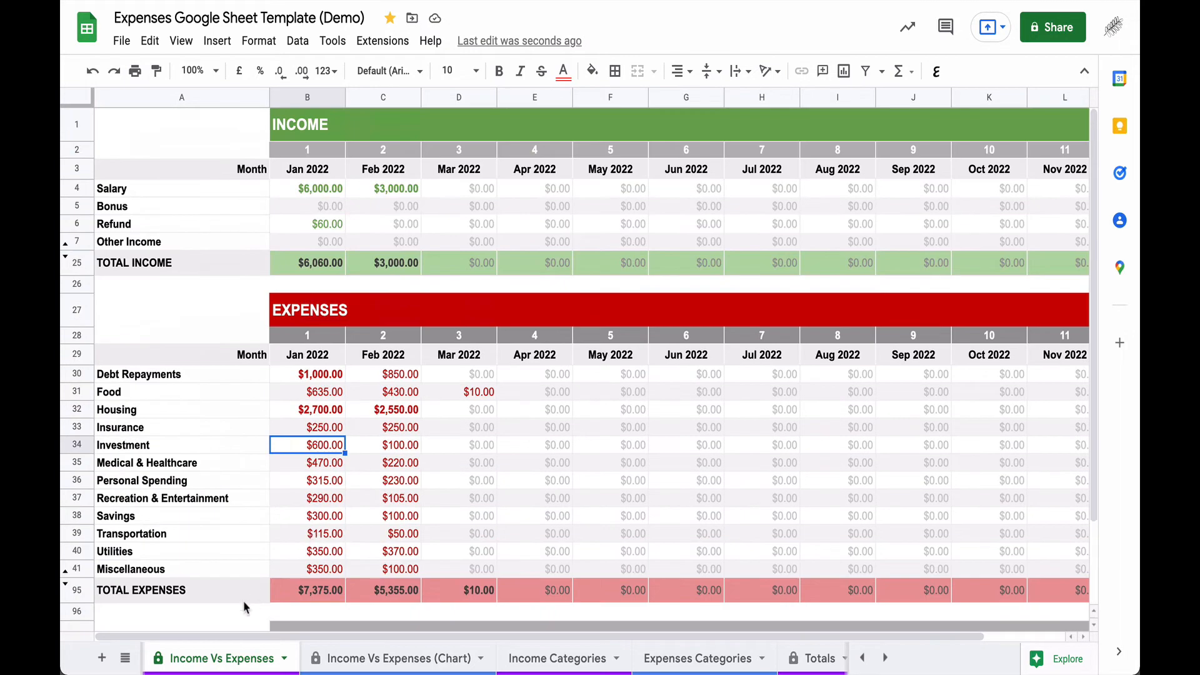
- Compare the Home Insurance and Car Insurance amounts in Transactions with the January 2022 Insurance total in Income Vs Expenses
scroll(221, 654, "left", 3)
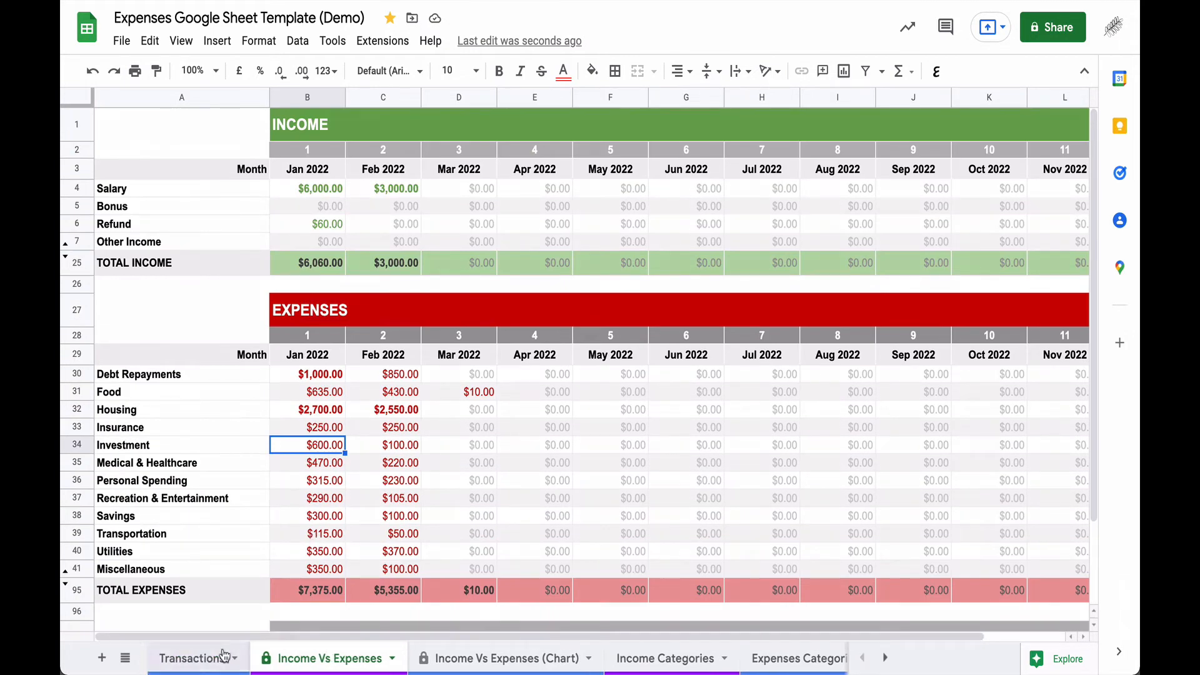
left_click(179, 659)
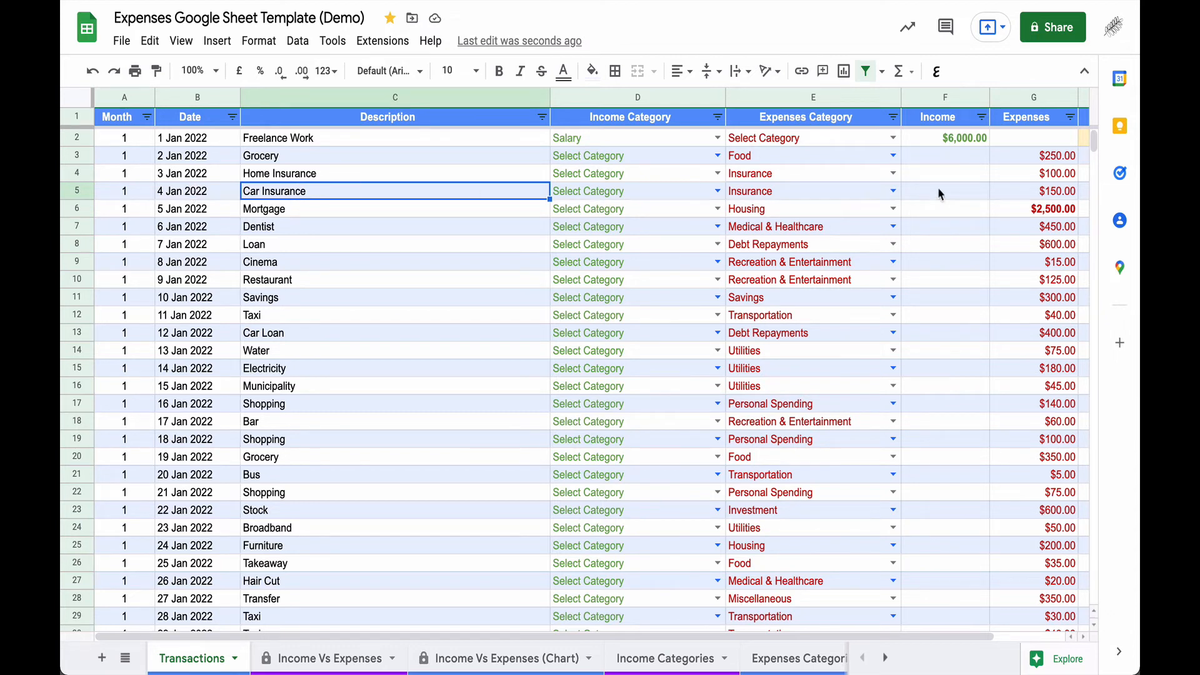
left_click(1044, 178)
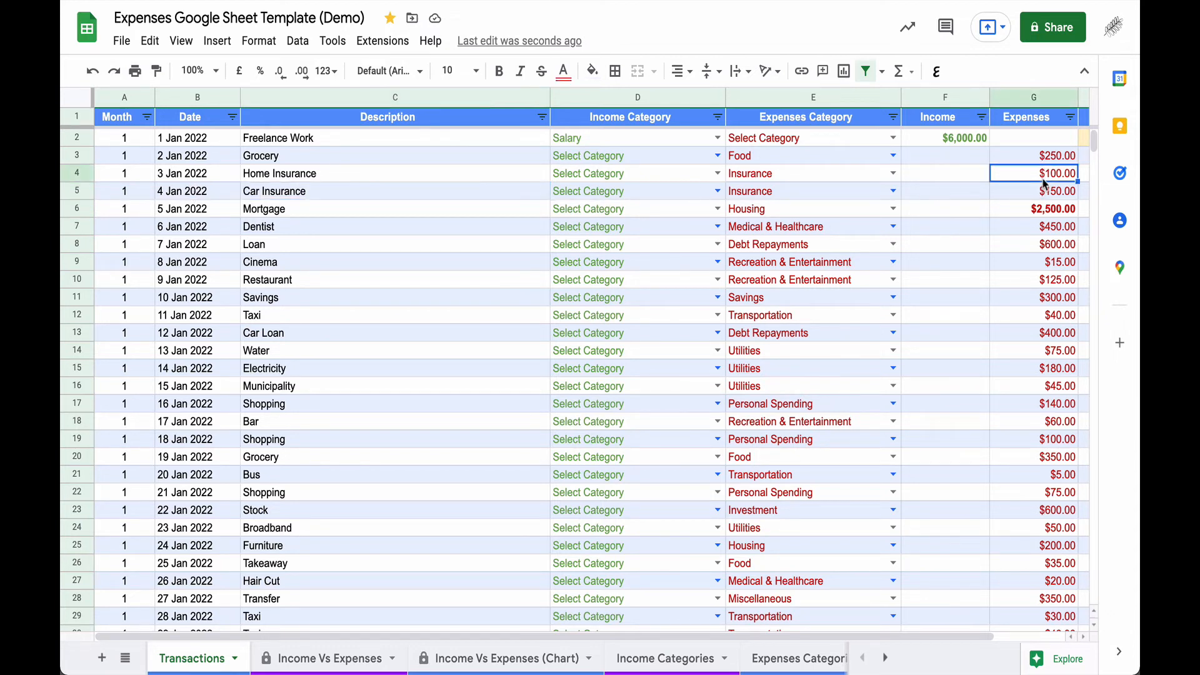
left_click(1042, 192)
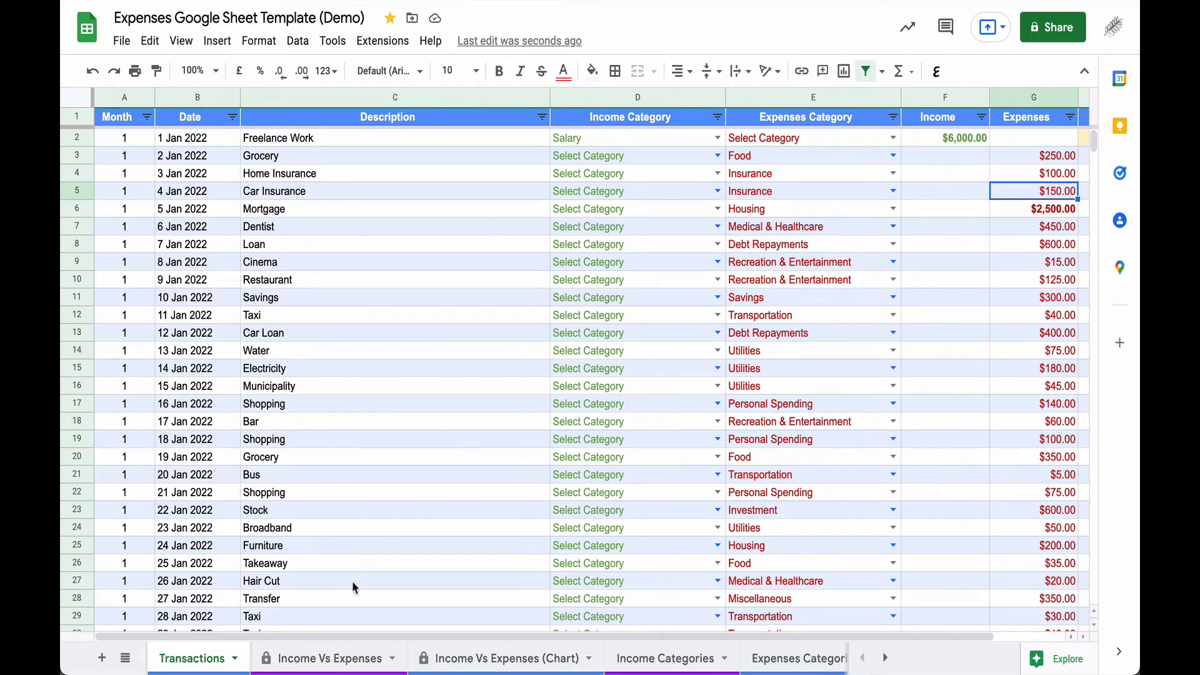
left_click(334, 661)
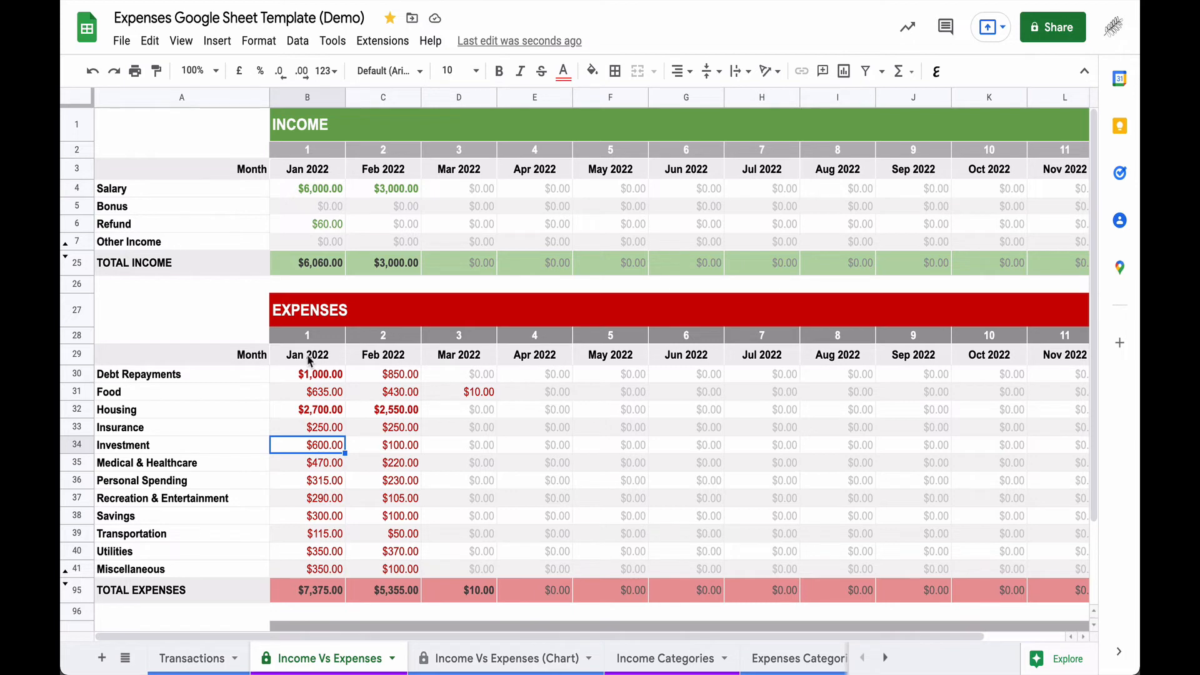
left_click(310, 432)
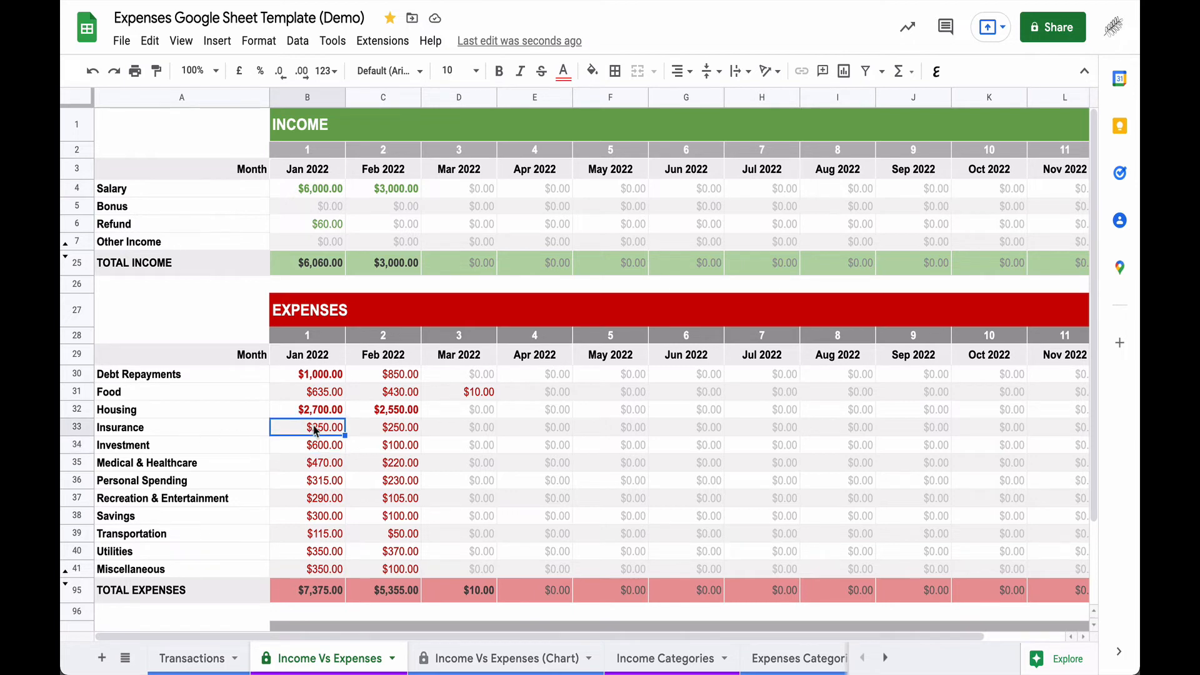
left_click(190, 658)
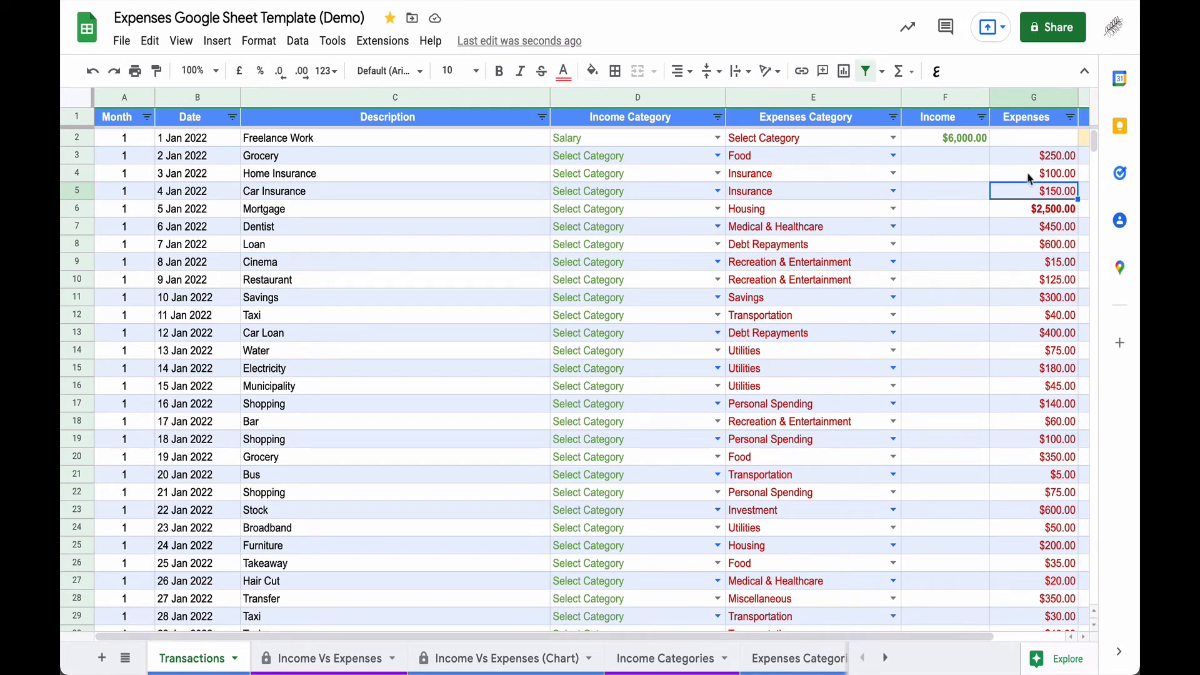
left_click_drag(1029, 173, 1029, 191)
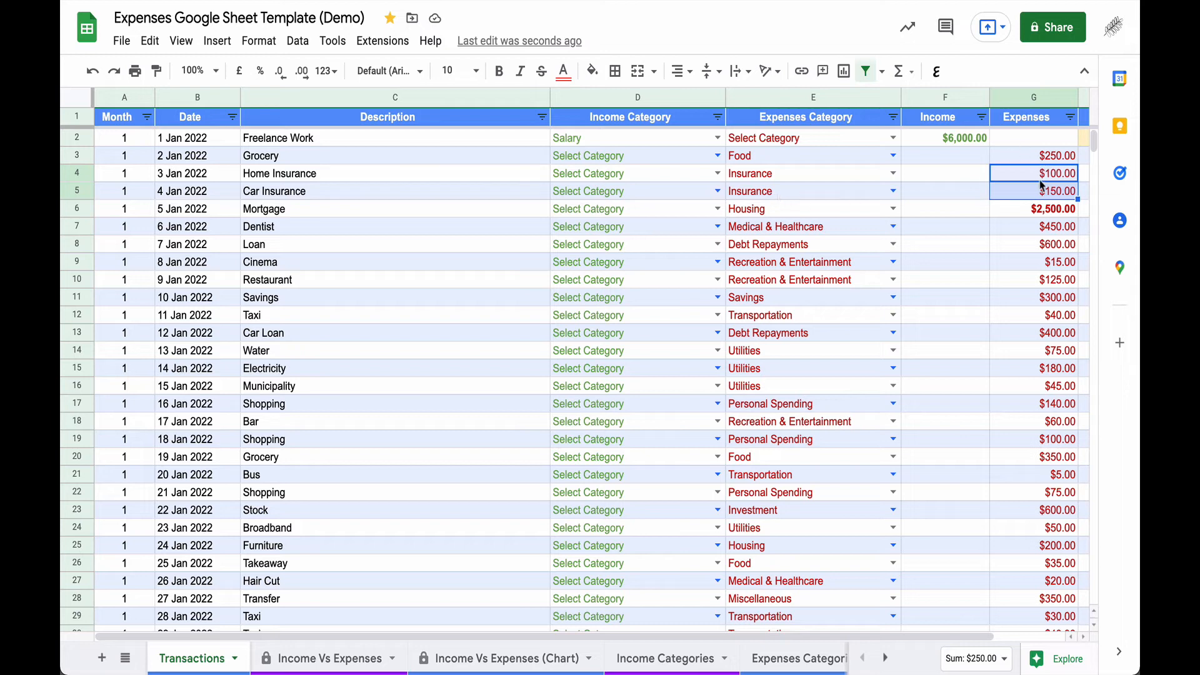
left_click(320, 657)
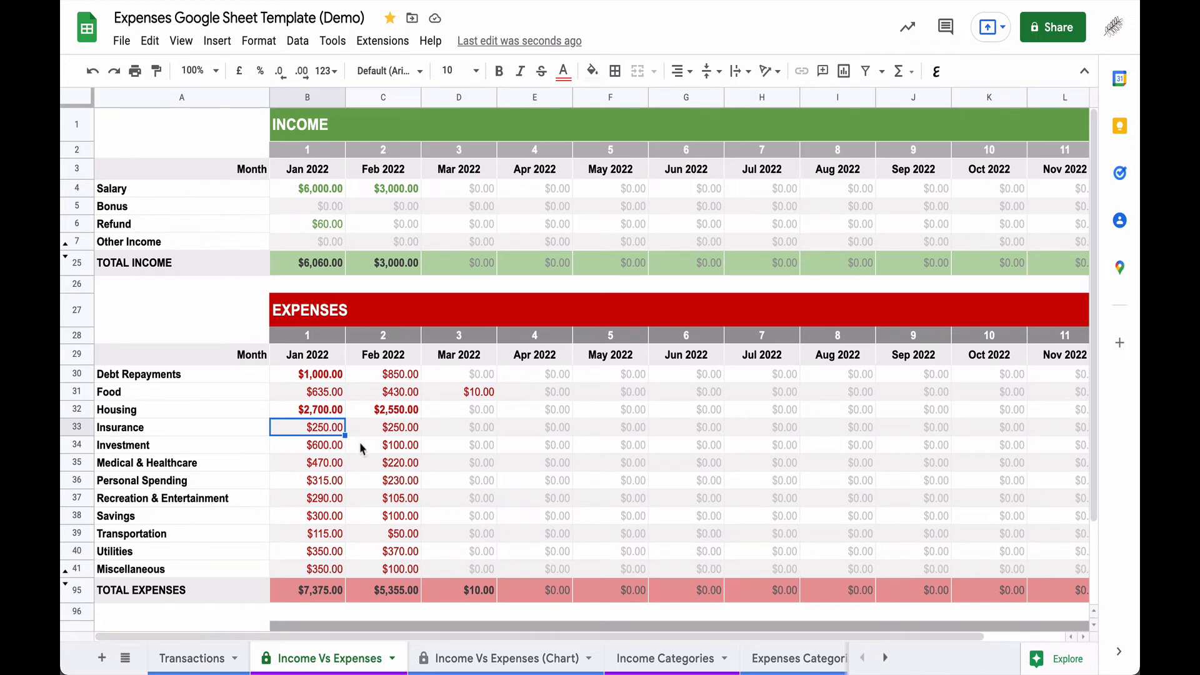
- Compare the 1 Mar 2022 Takeaway entry in Transactions with the March 2022 Food total in Income Vs Expenses
left_click(192, 659)
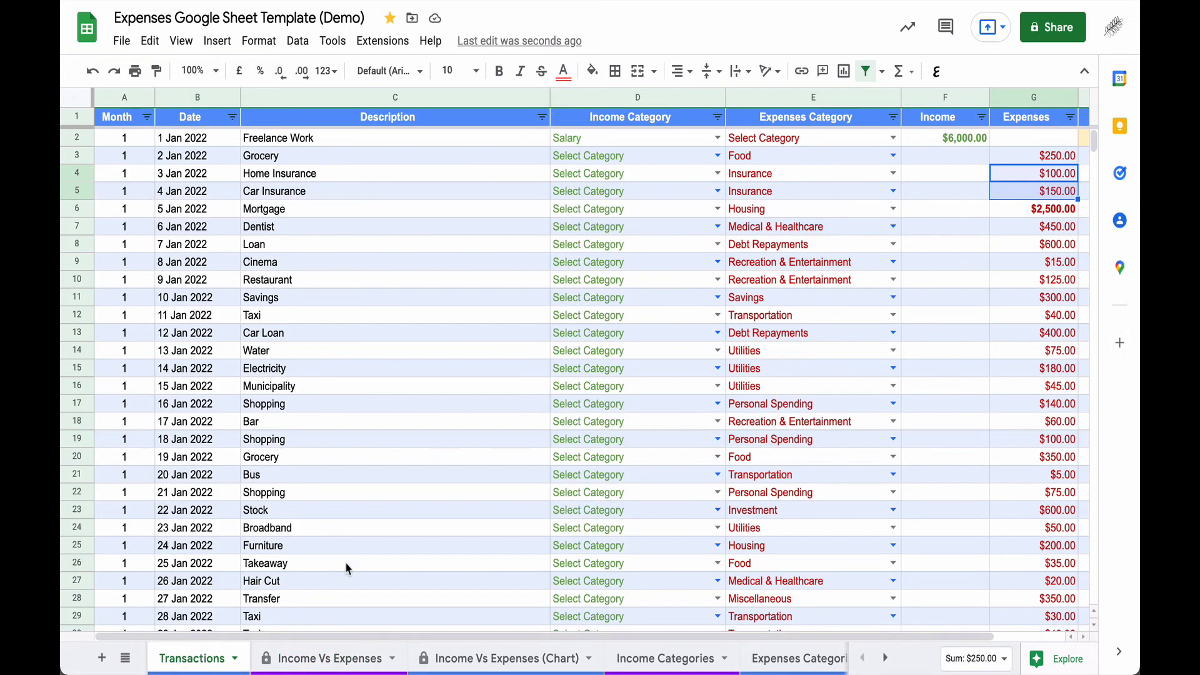
scroll(346, 566, "down", 14)
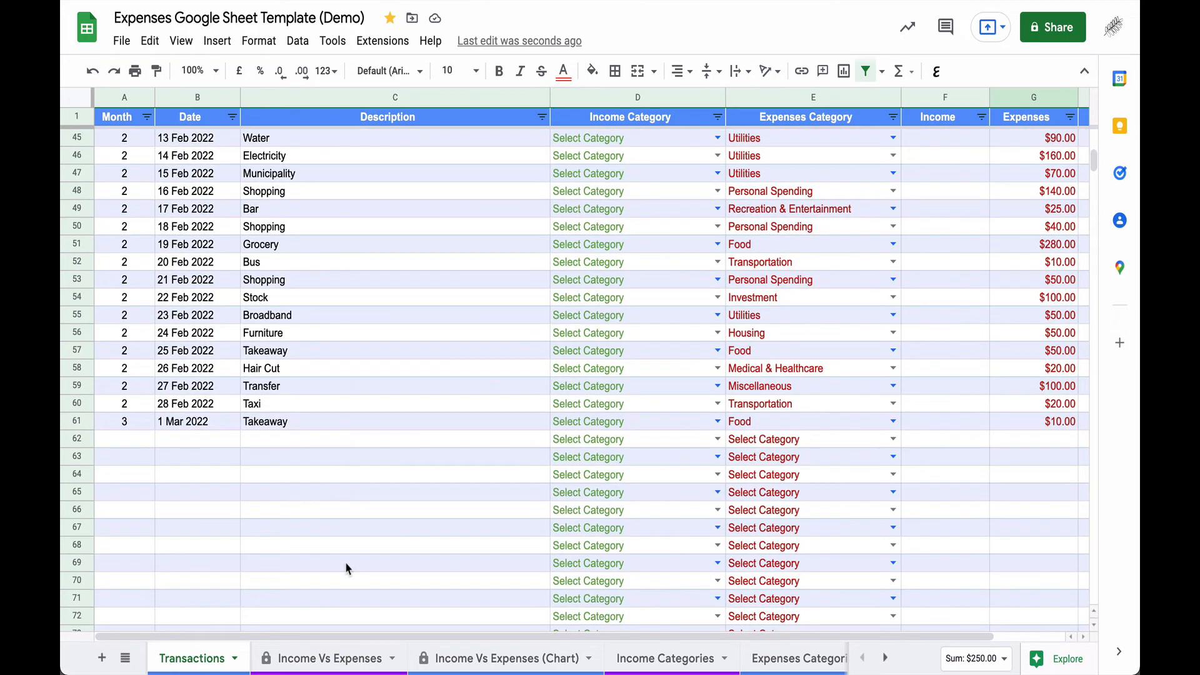
left_click(298, 422)
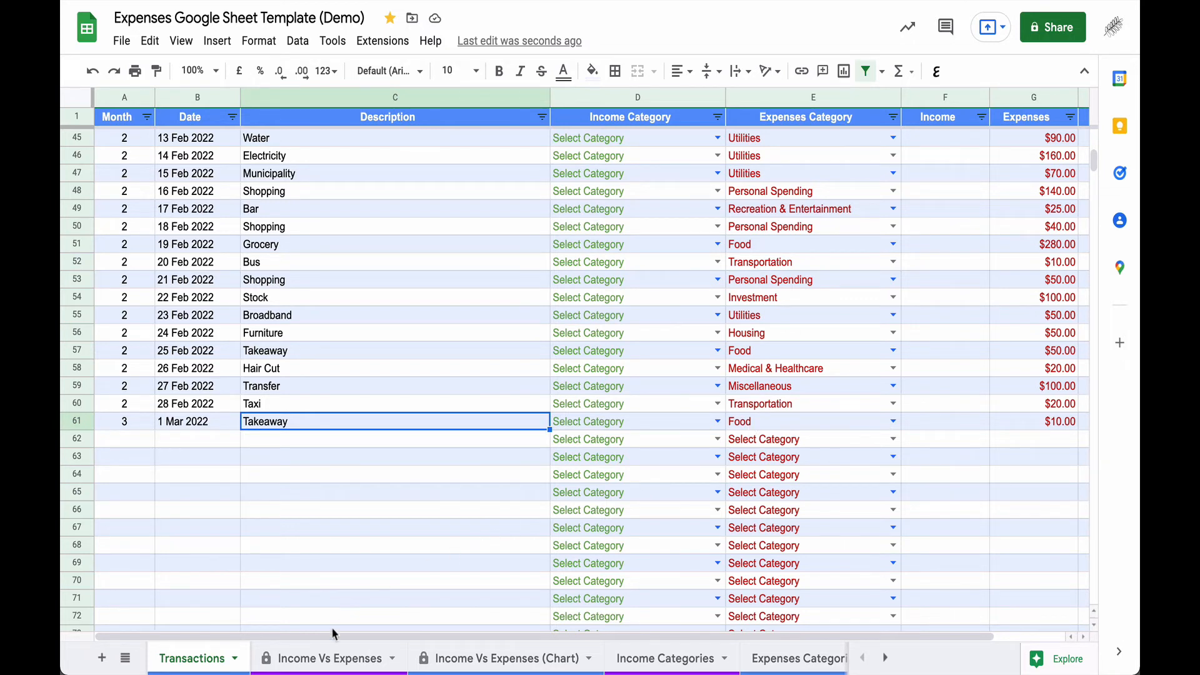
left_click(324, 665)
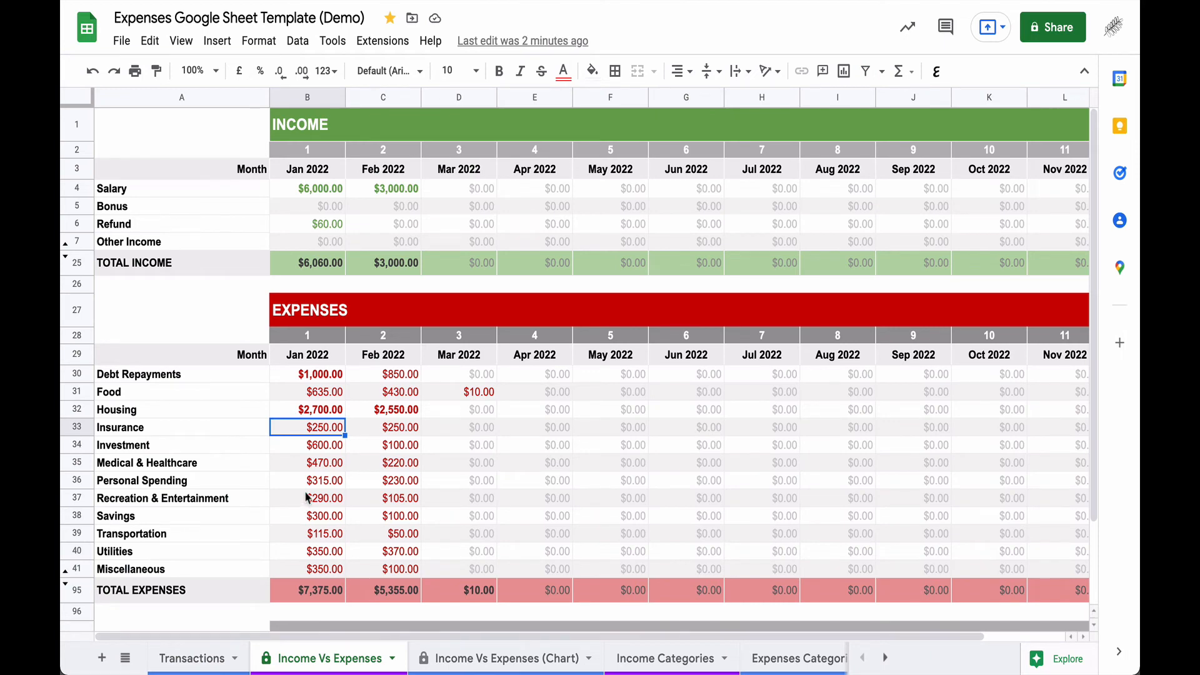
left_click(122, 399)
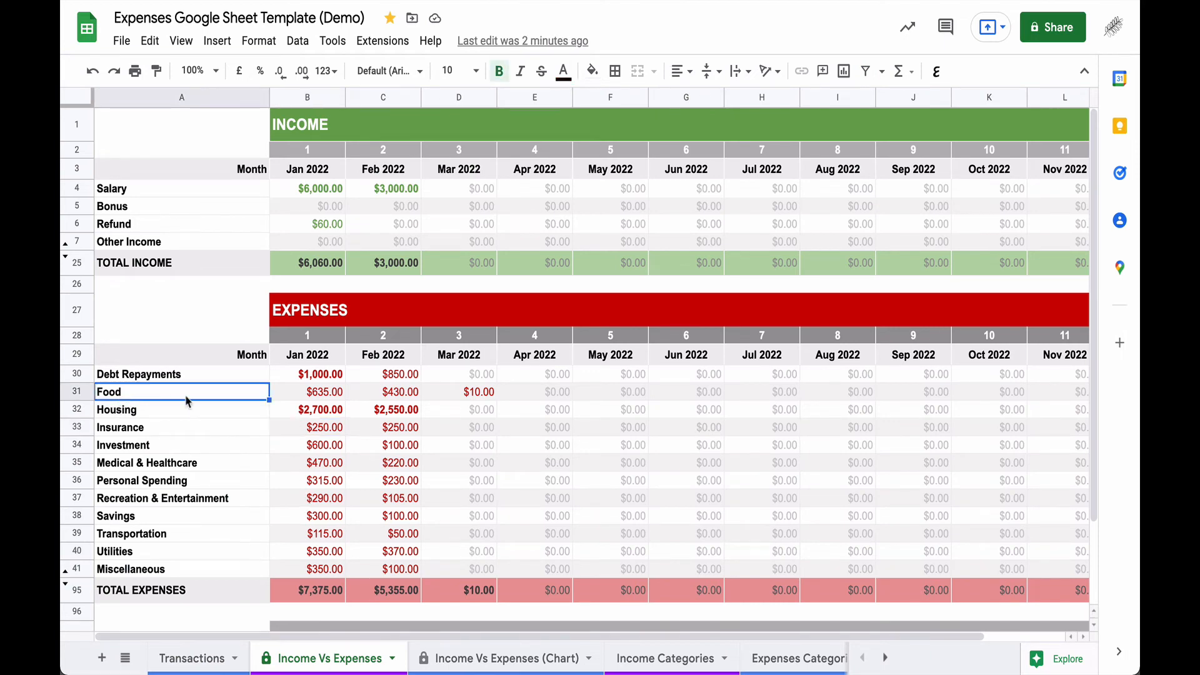
left_click(192, 658)
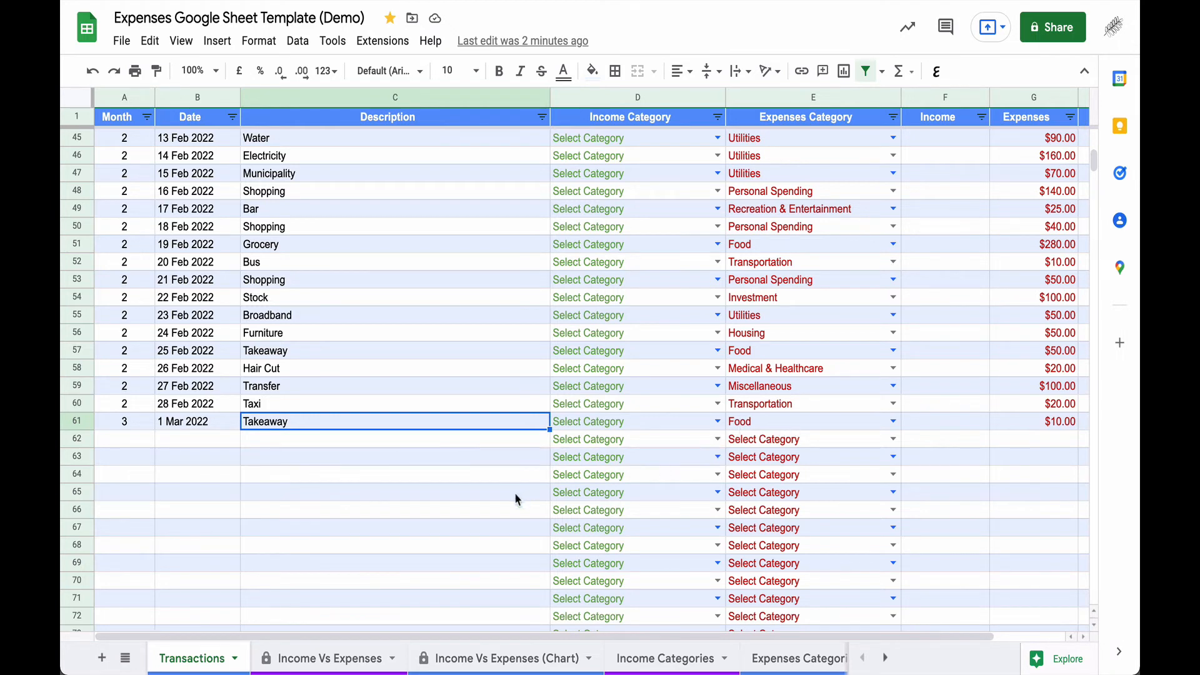
left_click(337, 659)
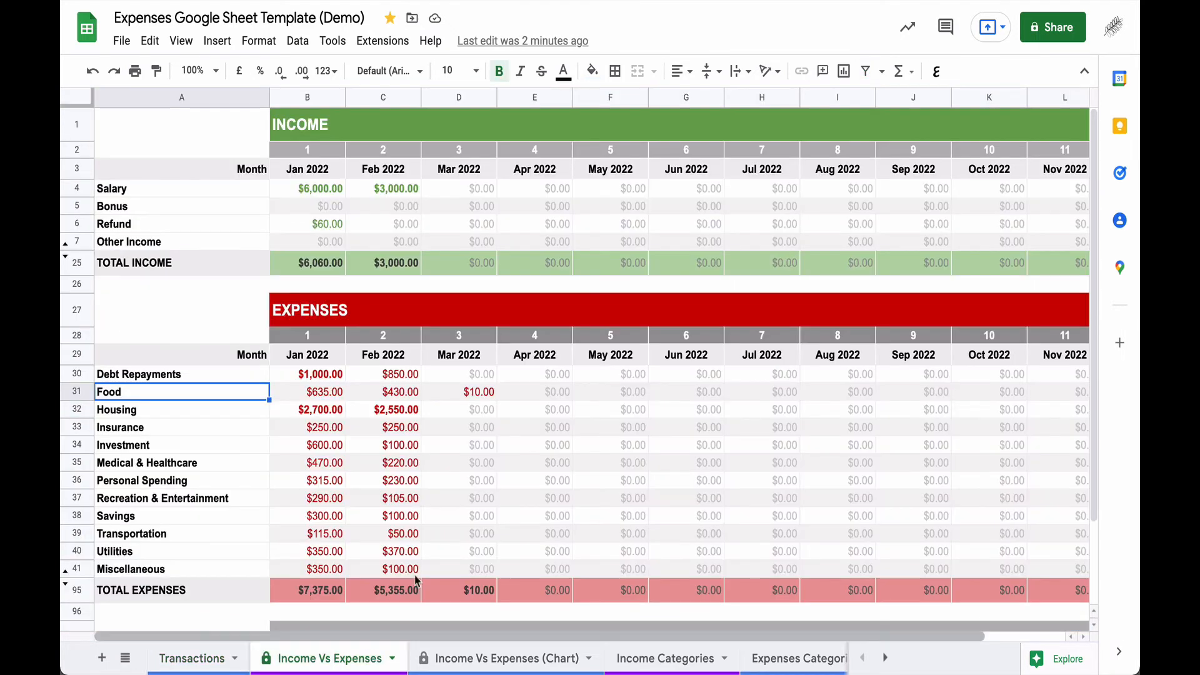
left_click(466, 396)
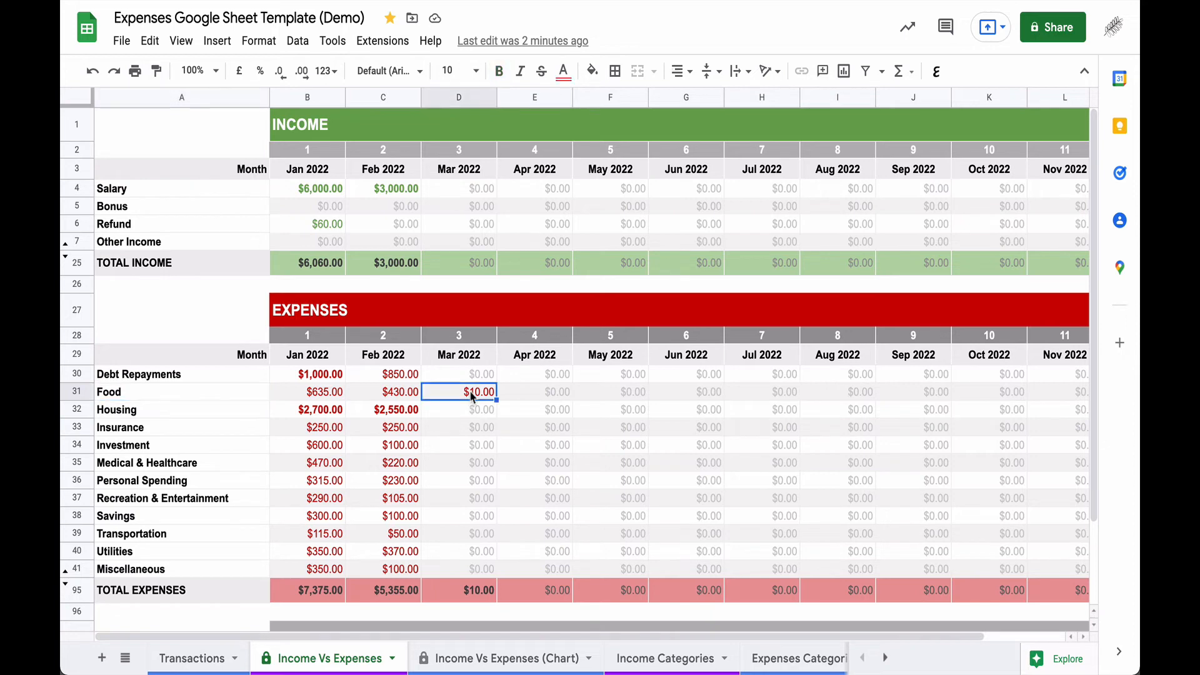
- Start a new entry in row 62 of Transactions dated 2 Mar 2022, with the description Takeaway copied from the row above
left_click(193, 660)
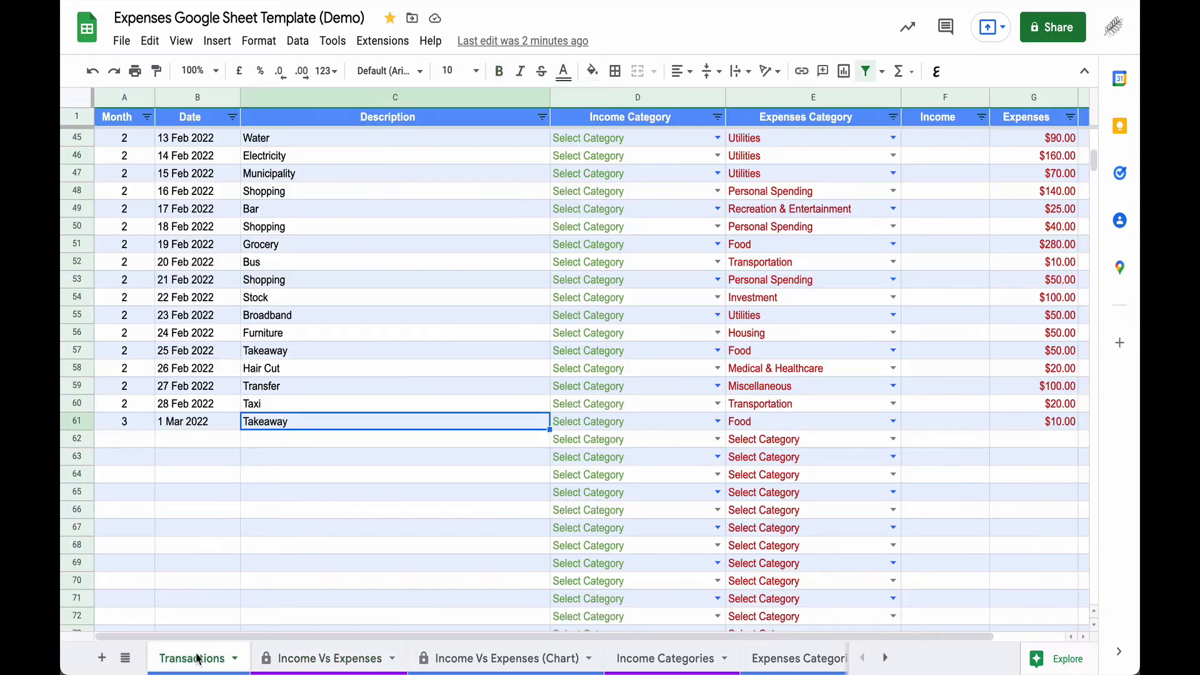
double_click(209, 437)
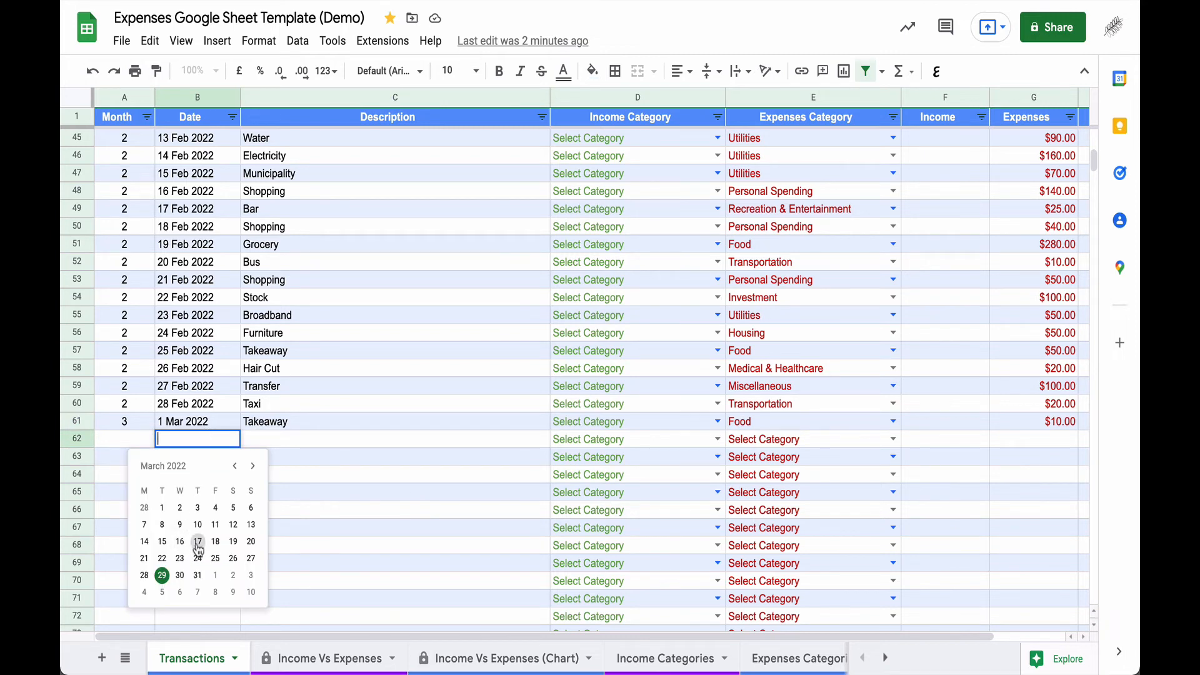
left_click(180, 508)
left_click(303, 457)
left_click(309, 421)
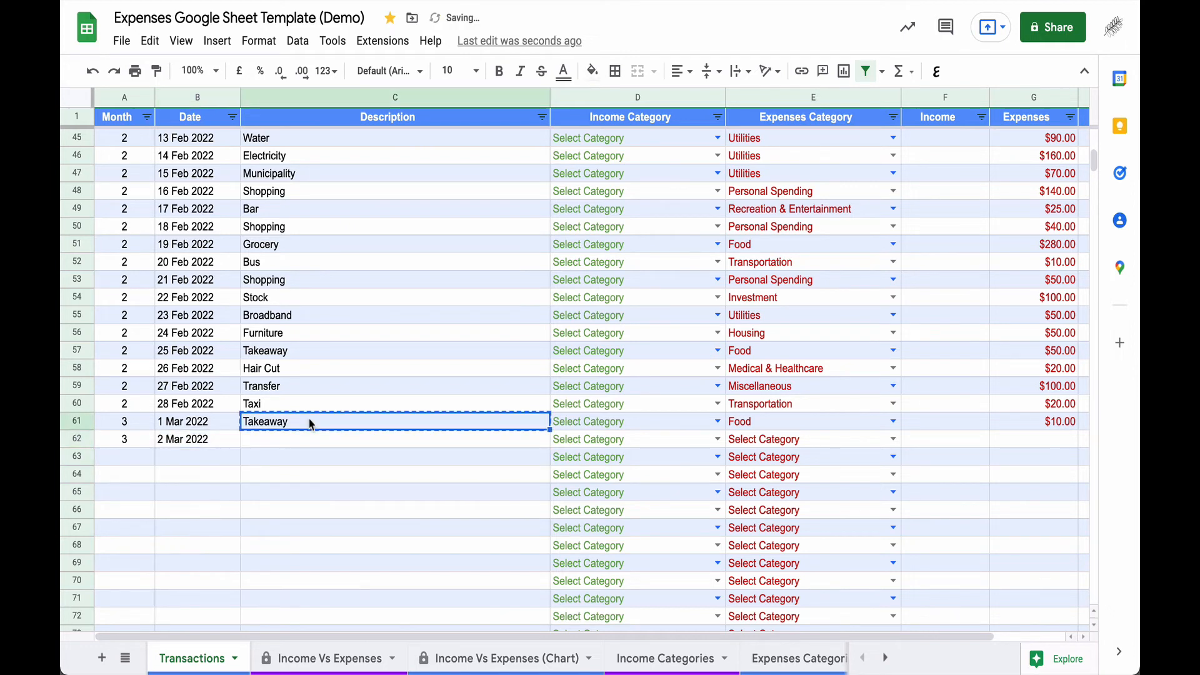
left_click(306, 439)
type("Takeaway")
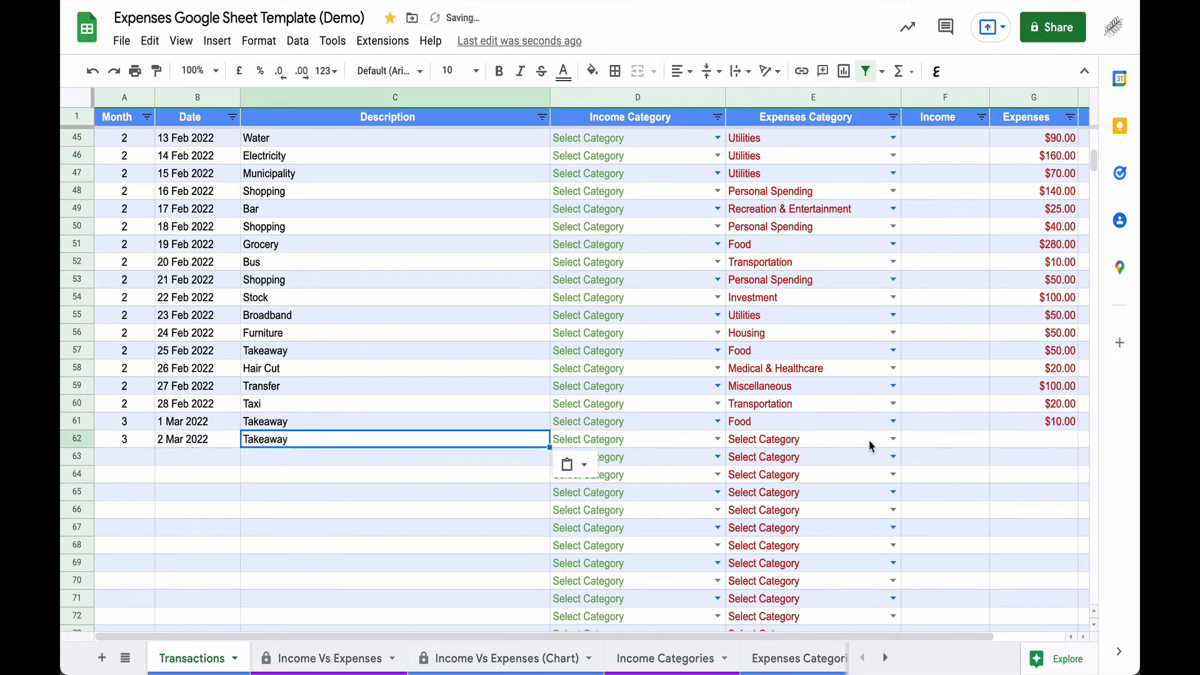
- Assign the Food expenses category and an $80 expense to the 2 Mar 2022 Takeaway entry, and check its balance
left_click(892, 439)
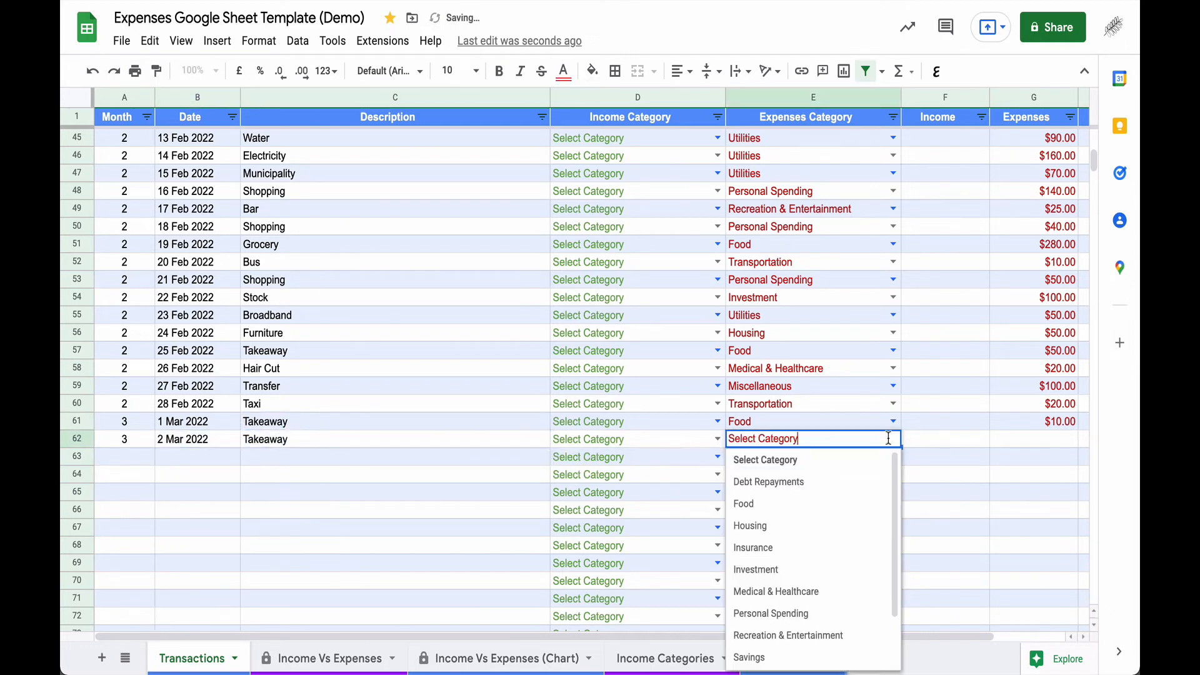
left_click(793, 502)
left_click(1052, 443)
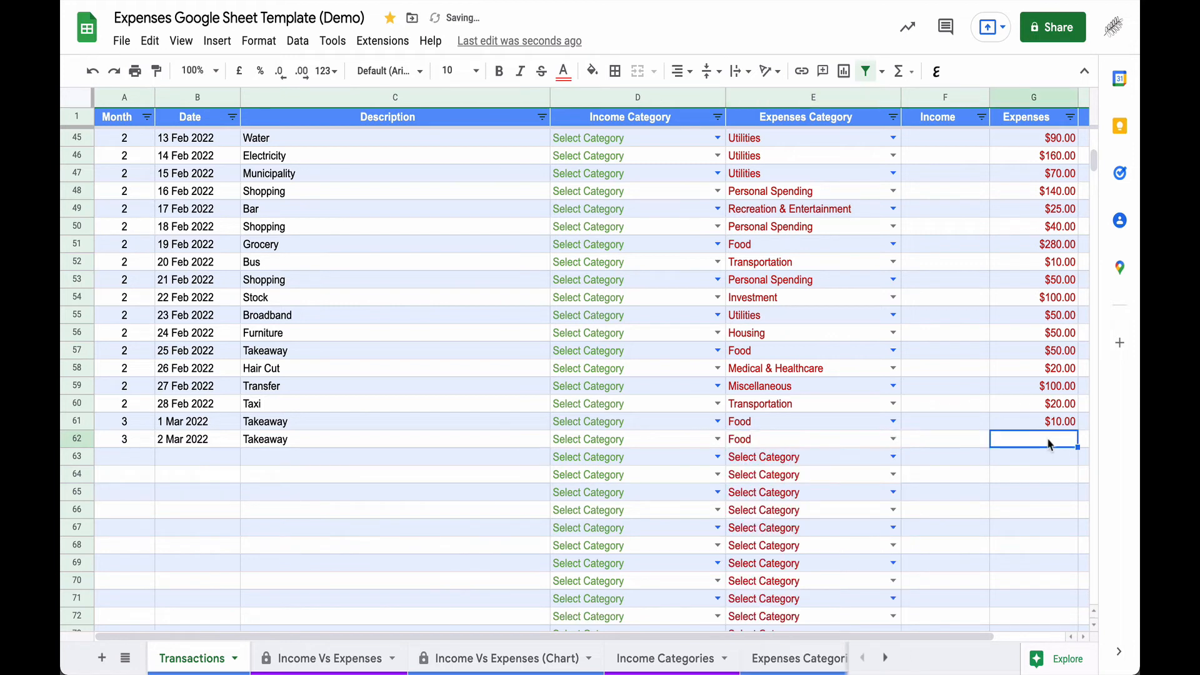
type("80")
key("Return")
scroll(787, 506, "right", 3)
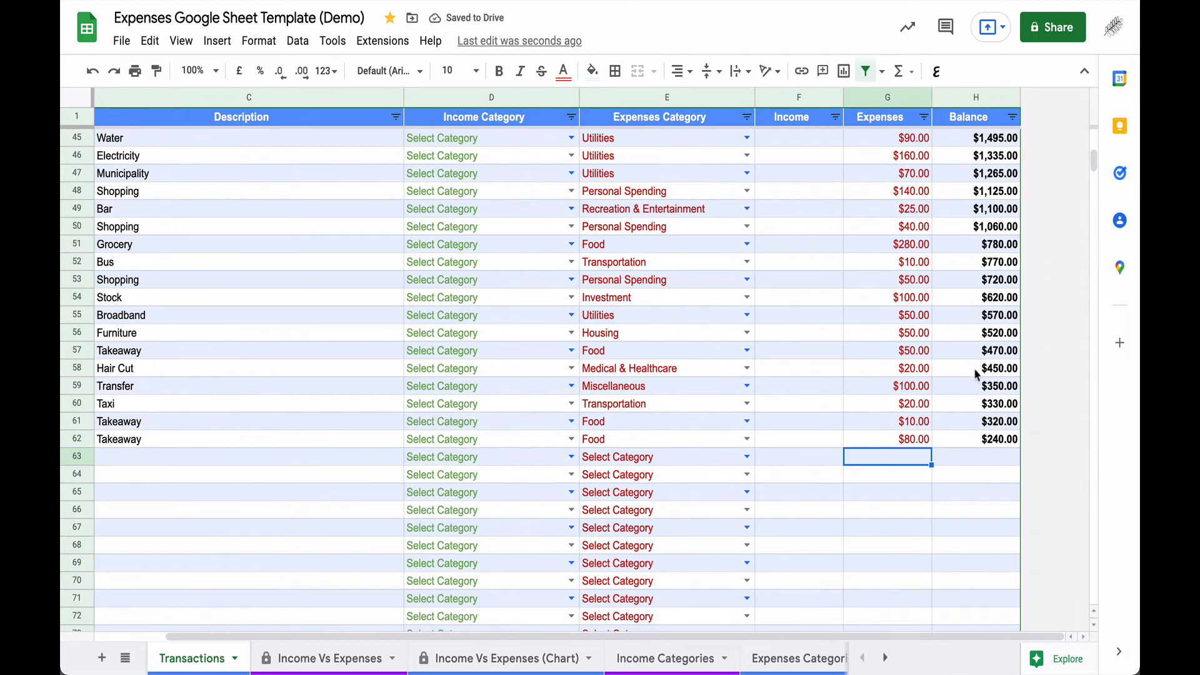
left_click(992, 441)
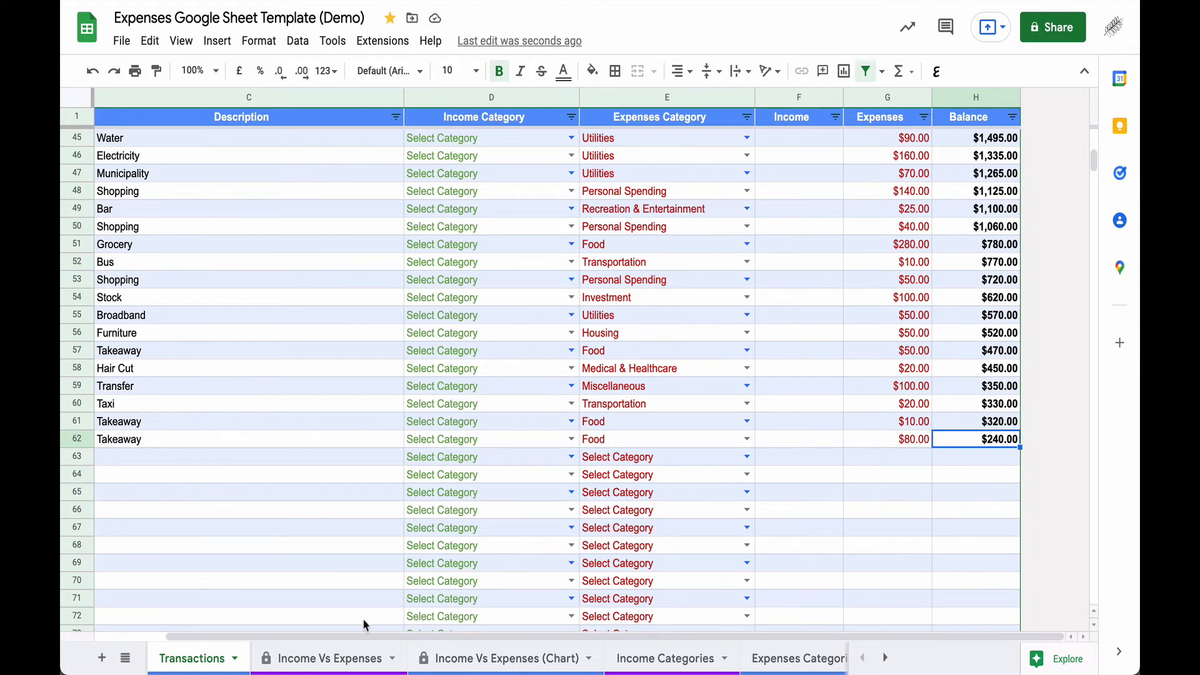
- Check the March 2022 Food total and variance in the Income Vs Expenses sheet
left_click(343, 658)
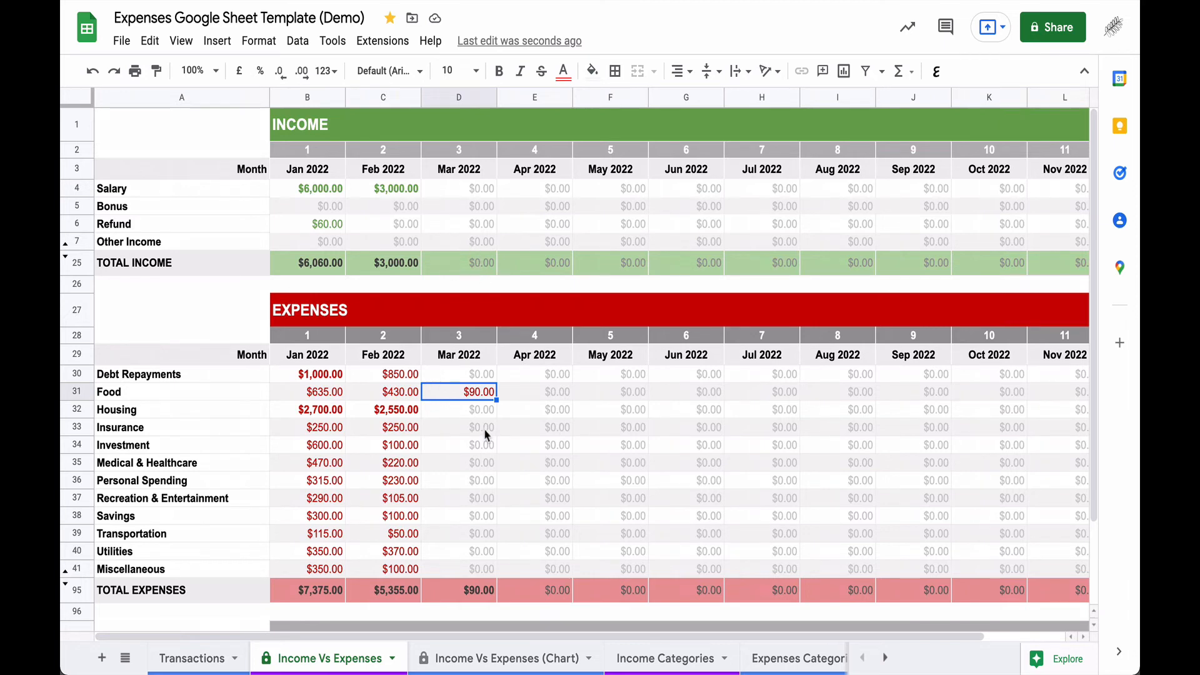
scroll(501, 441, "down", 3)
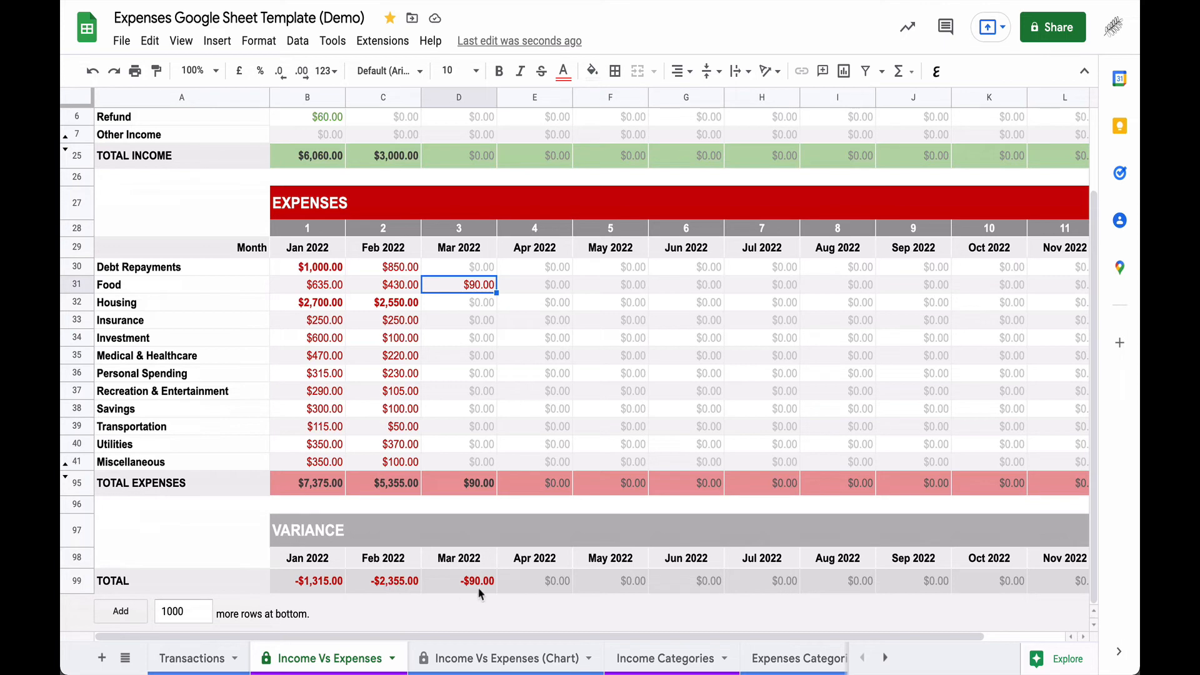
scroll(443, 451, "up", 3)
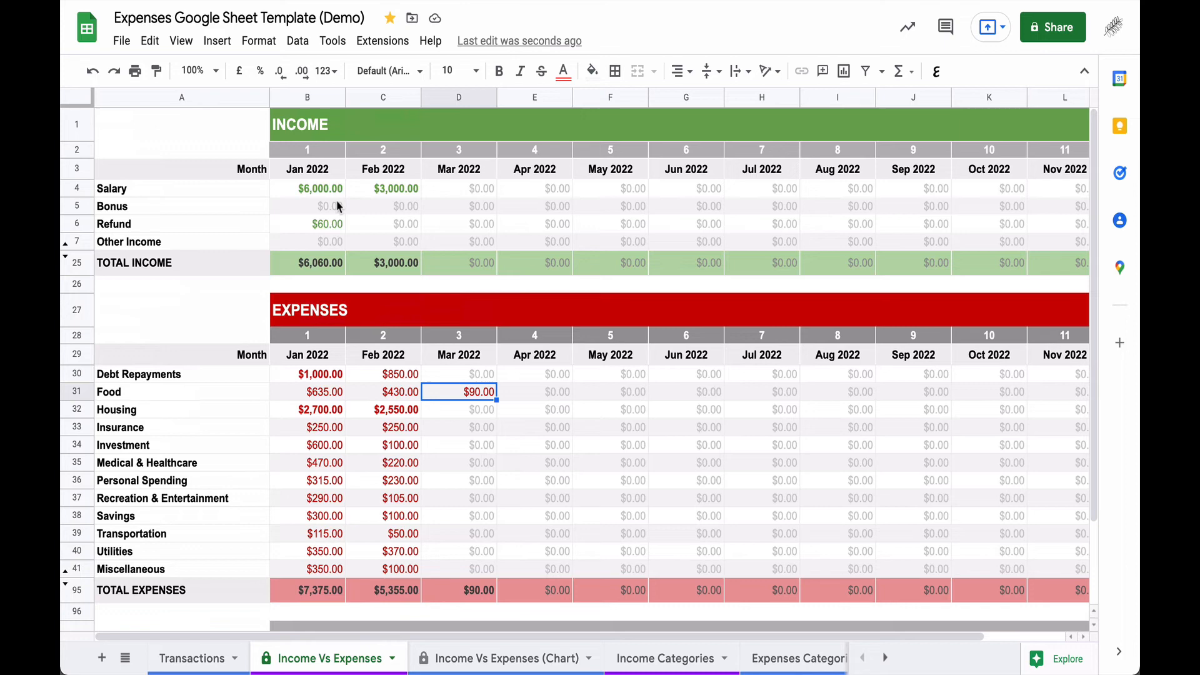
- Examine the January and February 2022 income, expenses and variance figures across the Income Vs Expenses sheet
left_click(318, 227)
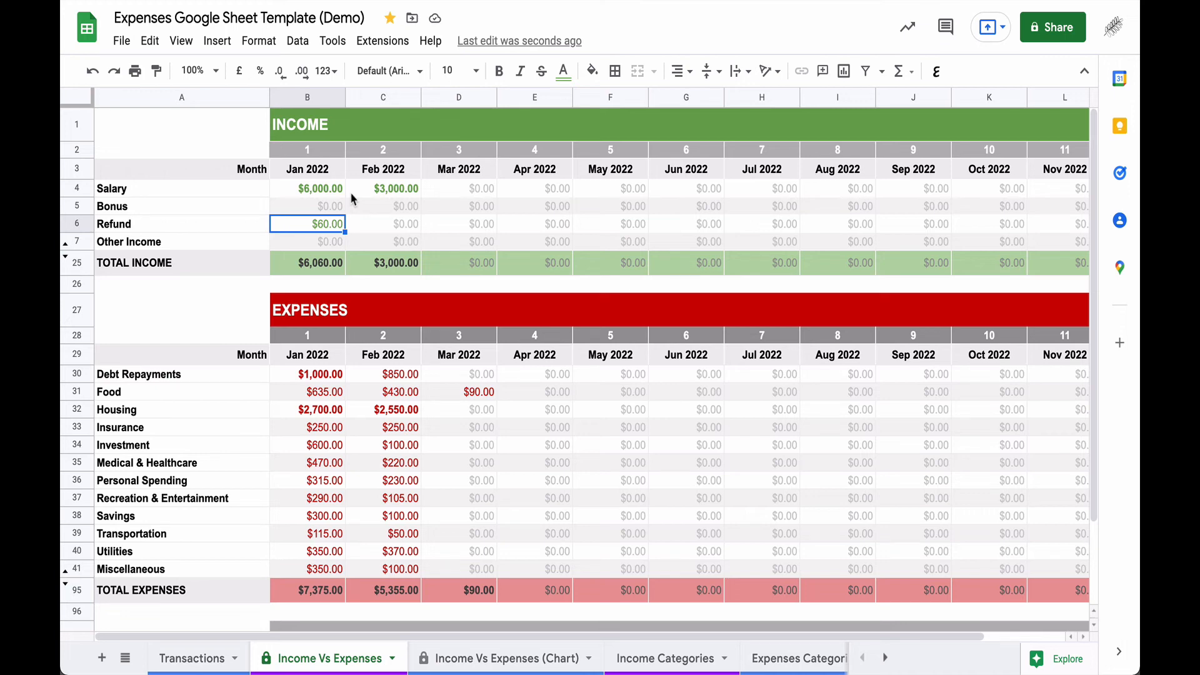
left_click(361, 428)
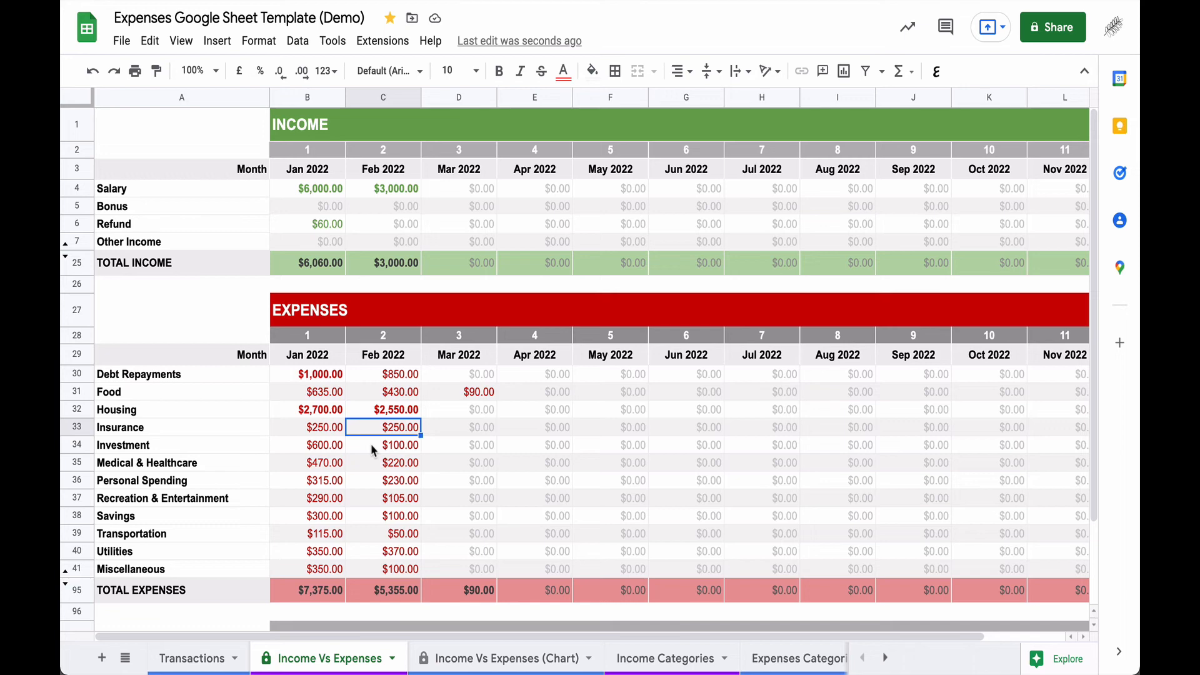
left_click(389, 412)
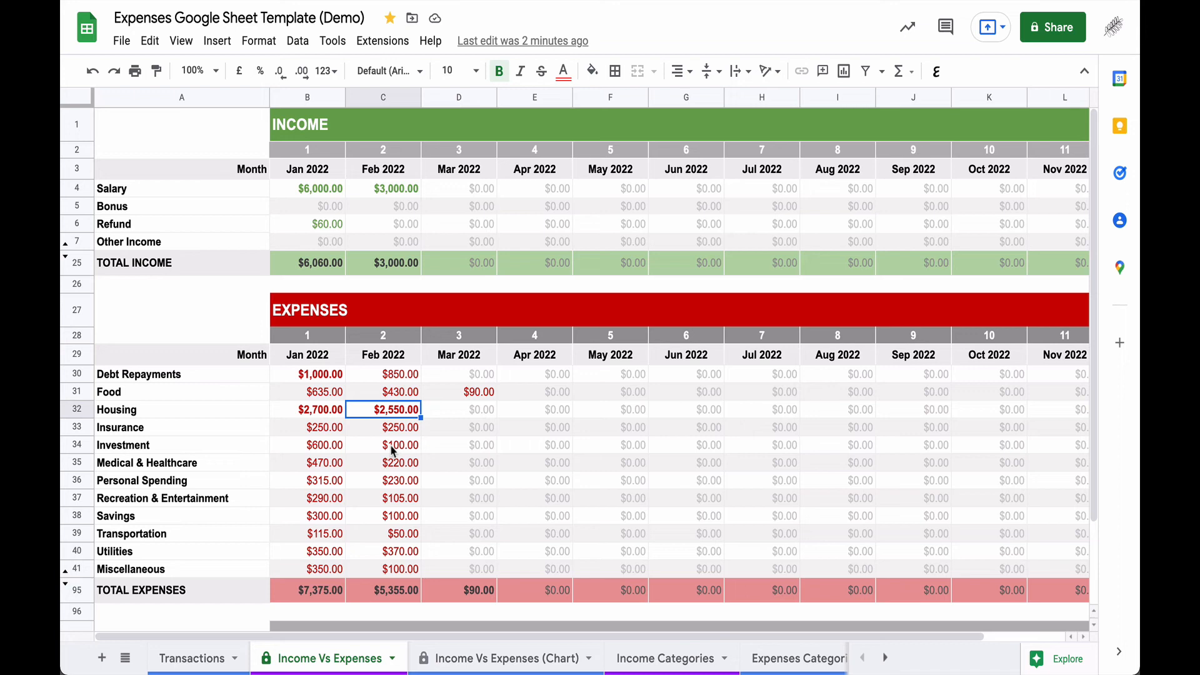
scroll(398, 450, "down", 2)
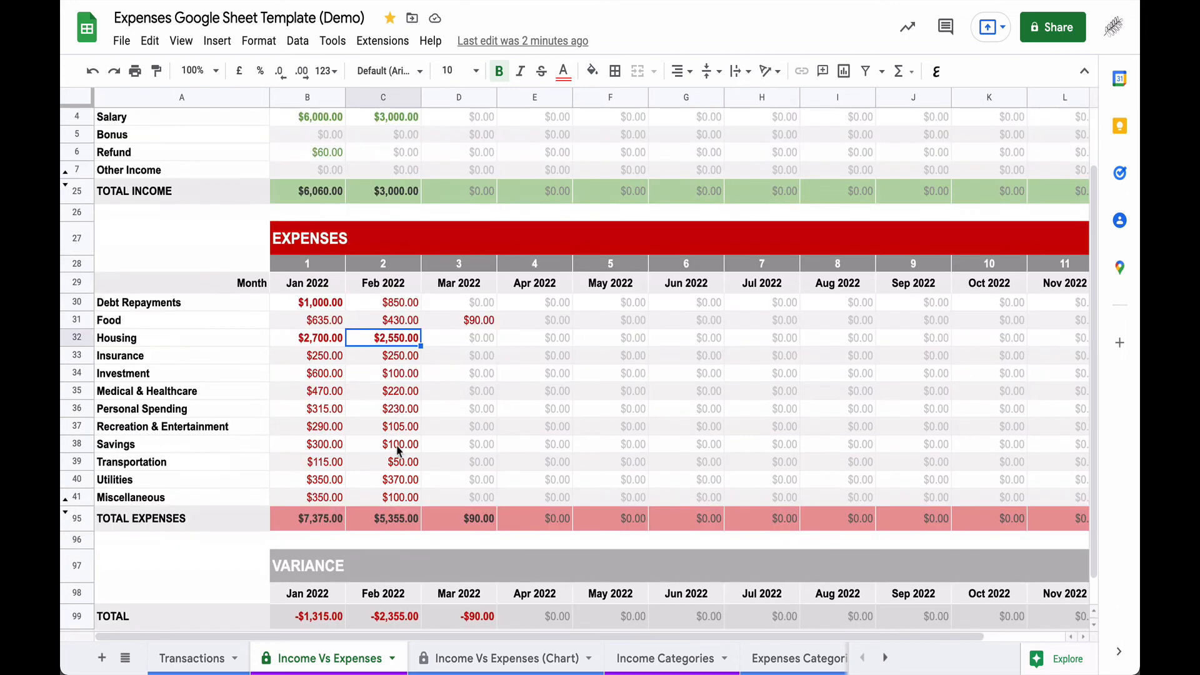
scroll(398, 450, "down", 1)
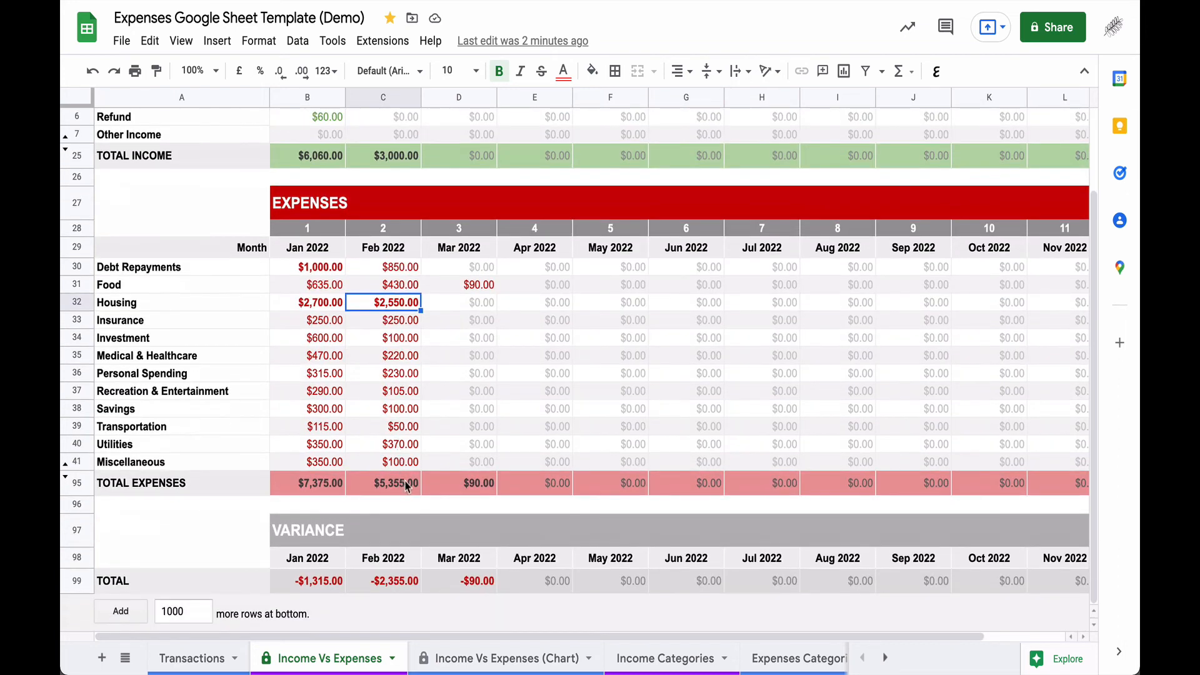
scroll(405, 486, "up", 3)
scroll(405, 486, "down", 2)
scroll(406, 486, "down", 1)
scroll(452, 581, "up", 2)
scroll(452, 581, "right", 3)
scroll(452, 581, "left", 3)
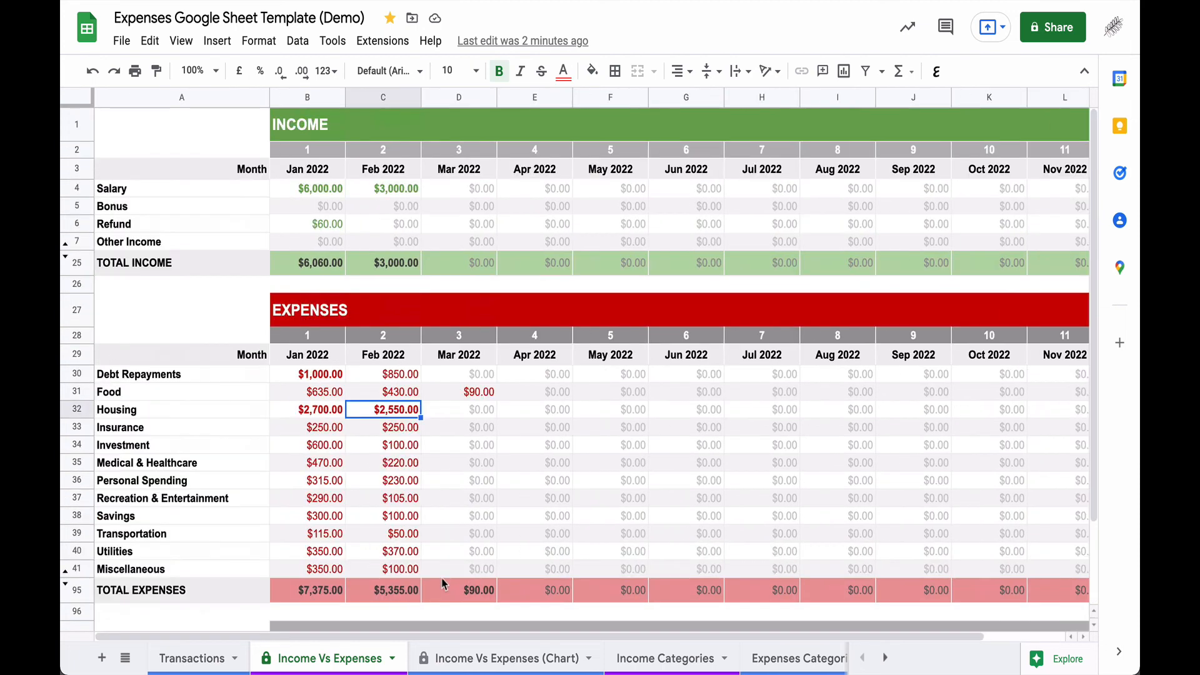
scroll(399, 531, "down", 1)
scroll(400, 536, "down", 3)
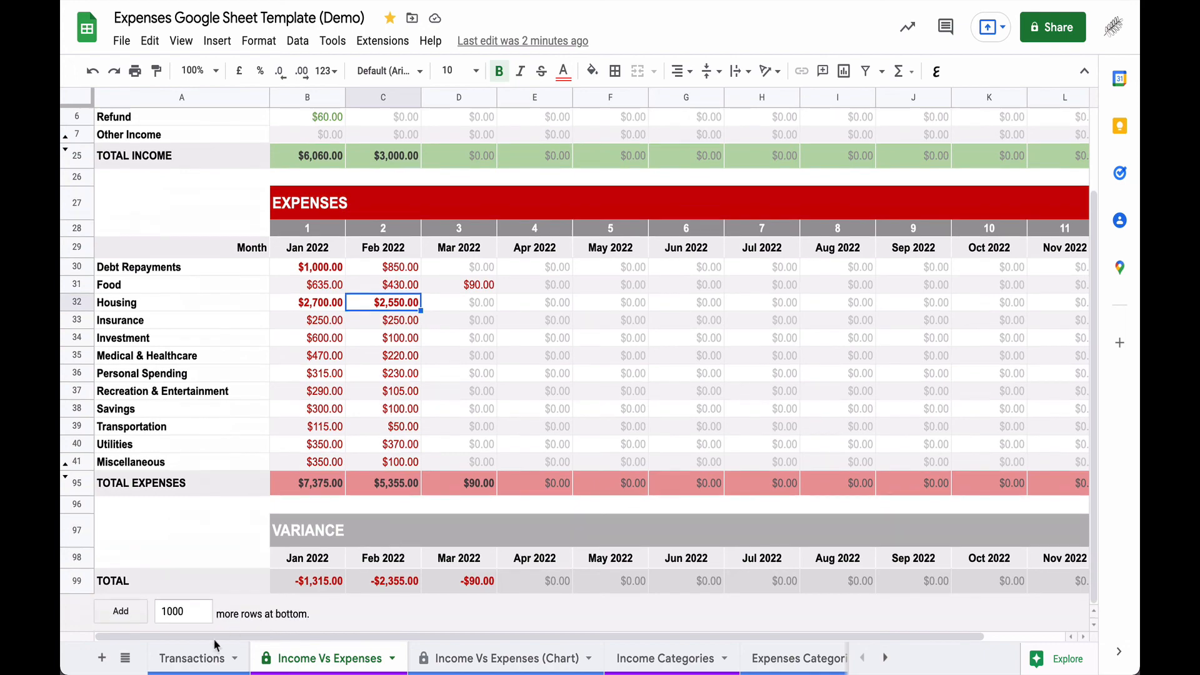
- Set the income of the 1 Jan 2022 Freelance Work entry in Transactions to $20,000
left_click(200, 658)
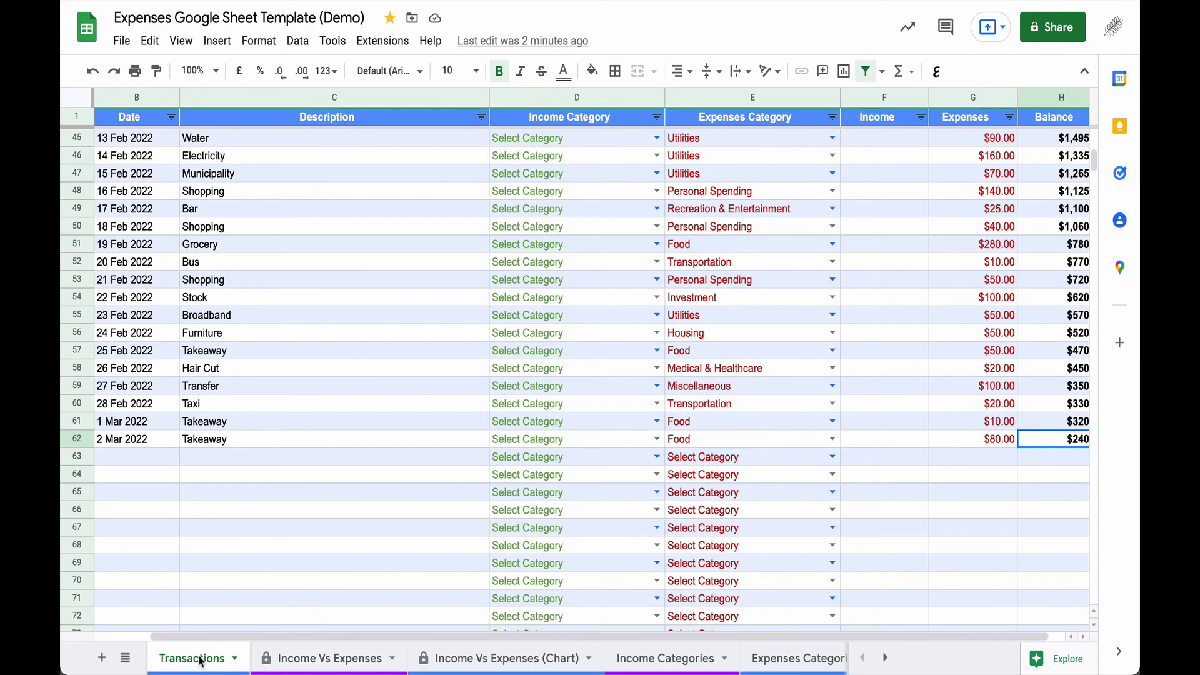
scroll(407, 492, "up", 10)
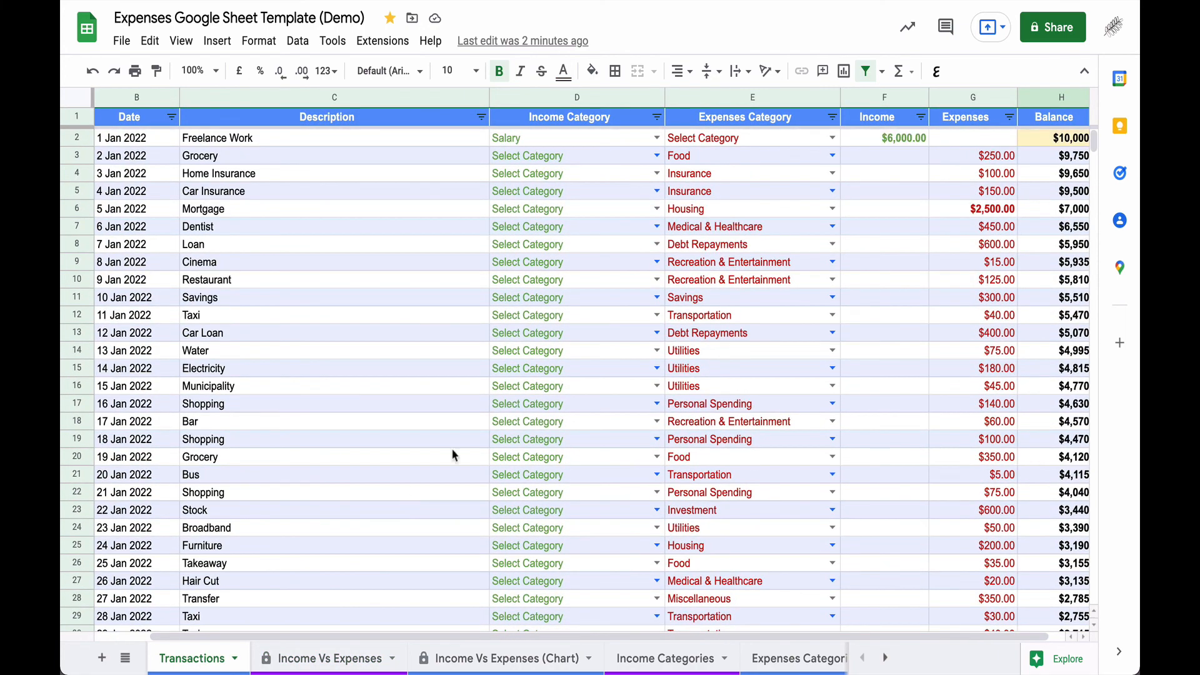
left_click(877, 143)
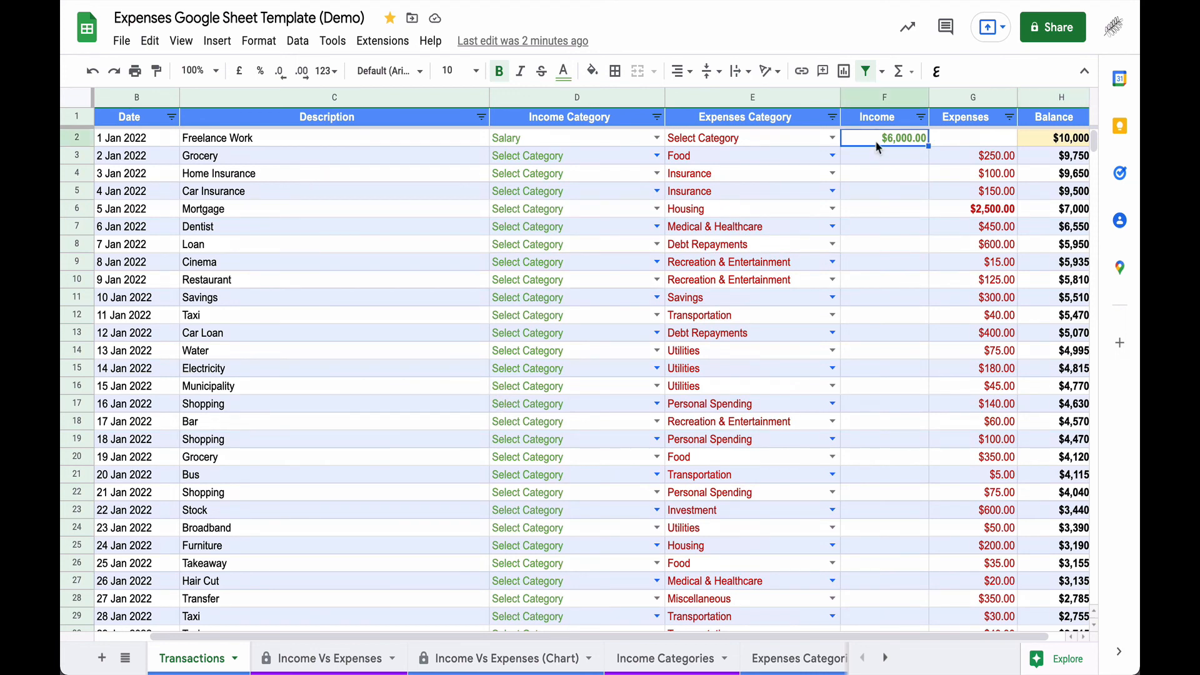
type("20000")
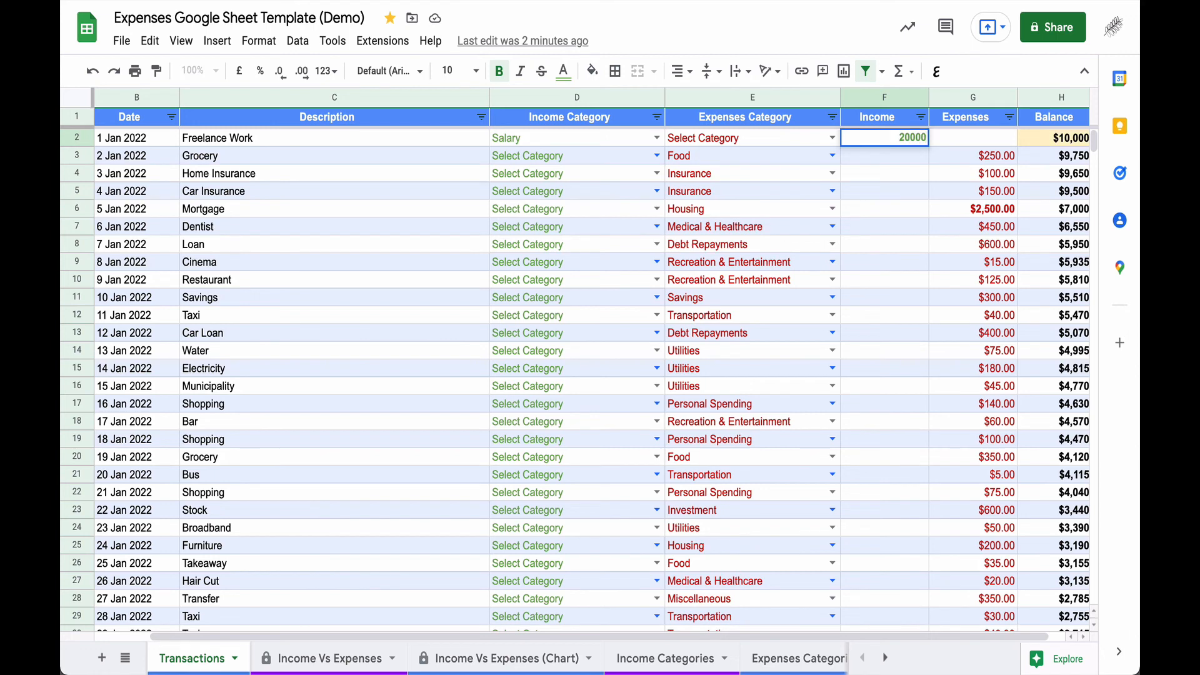
key("Return")
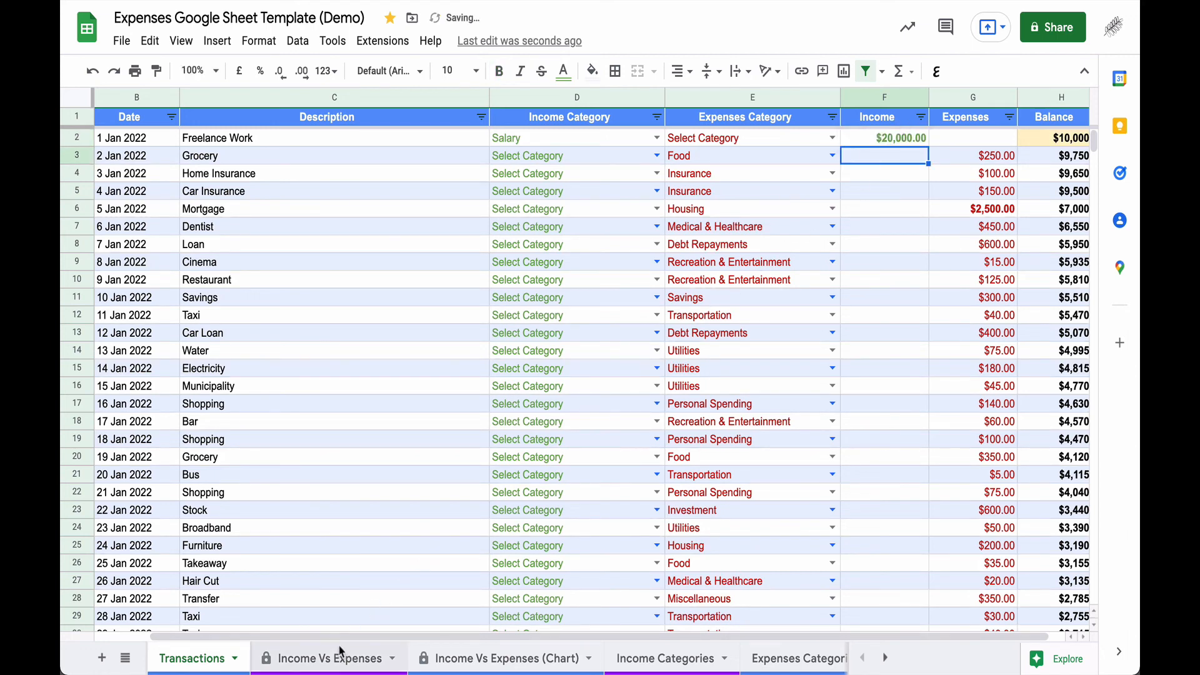
- Check the January 2022 Salary, total income and variance in the Income Vs Expenses sheet
left_click(341, 657)
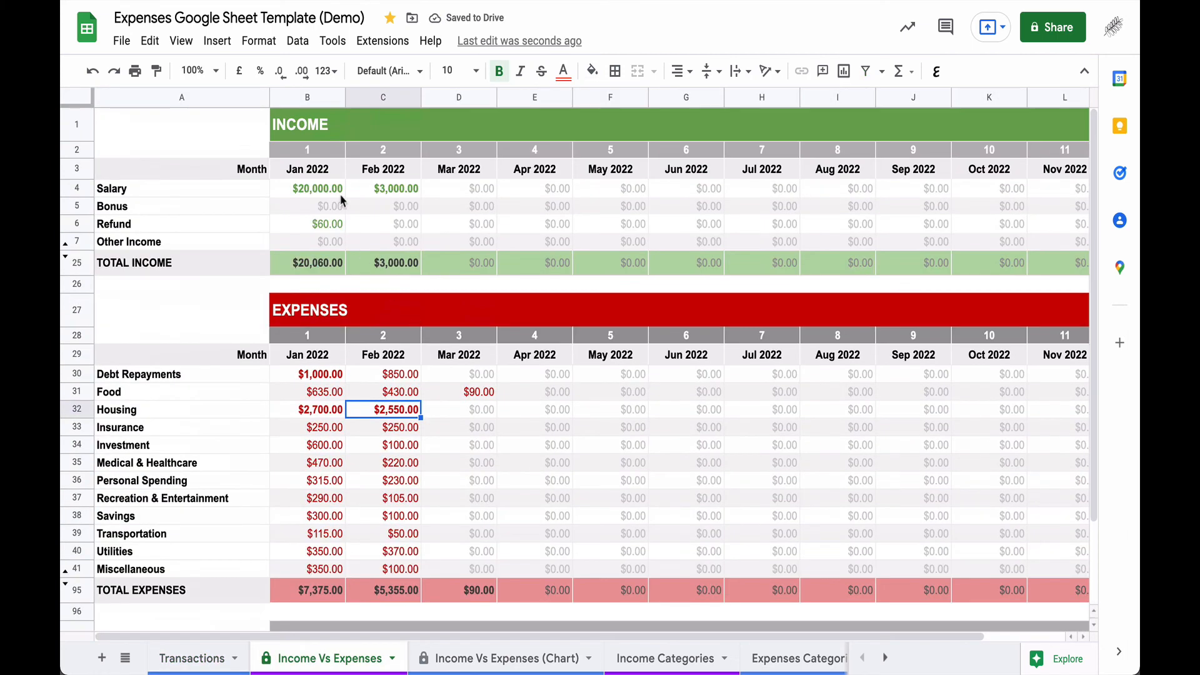
scroll(342, 200, "down", 3)
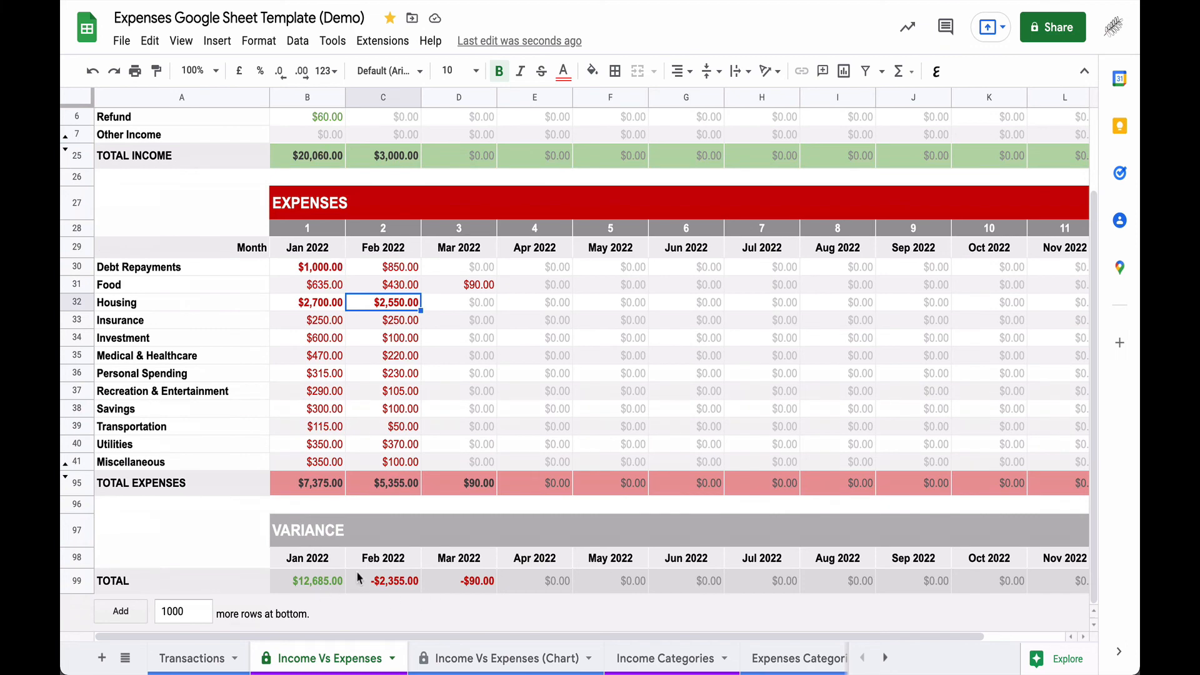
scroll(354, 507, "up", 3)
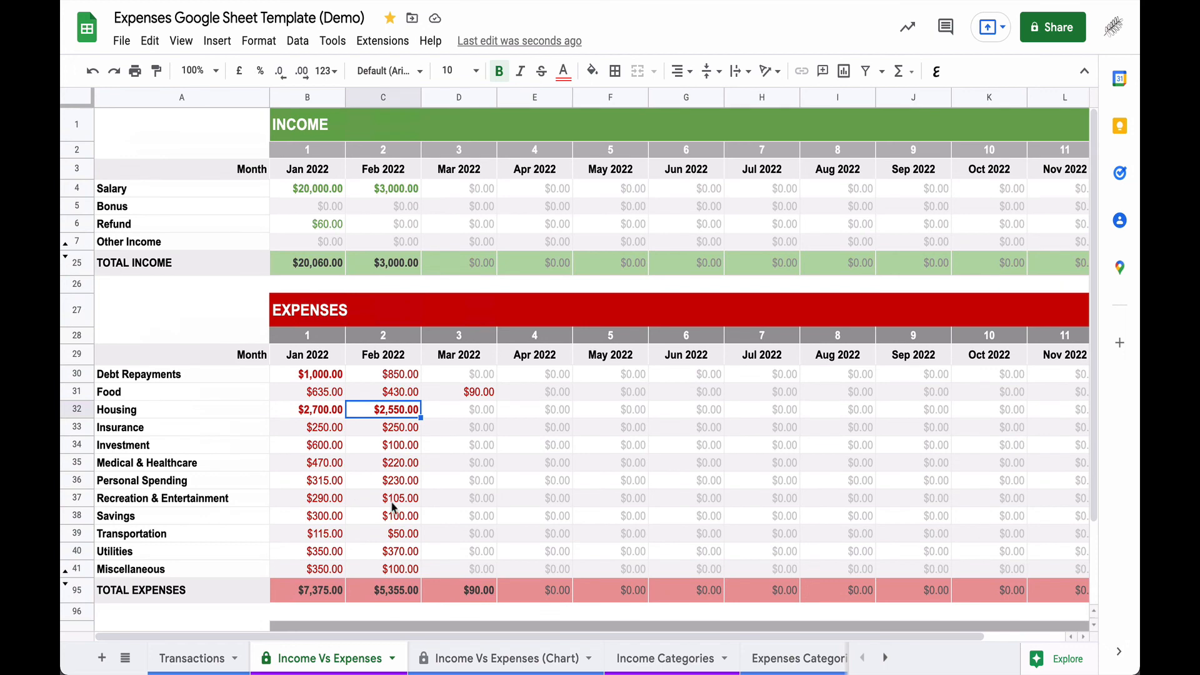
scroll(393, 507, "down", 3)
scroll(391, 501, "up", 3)
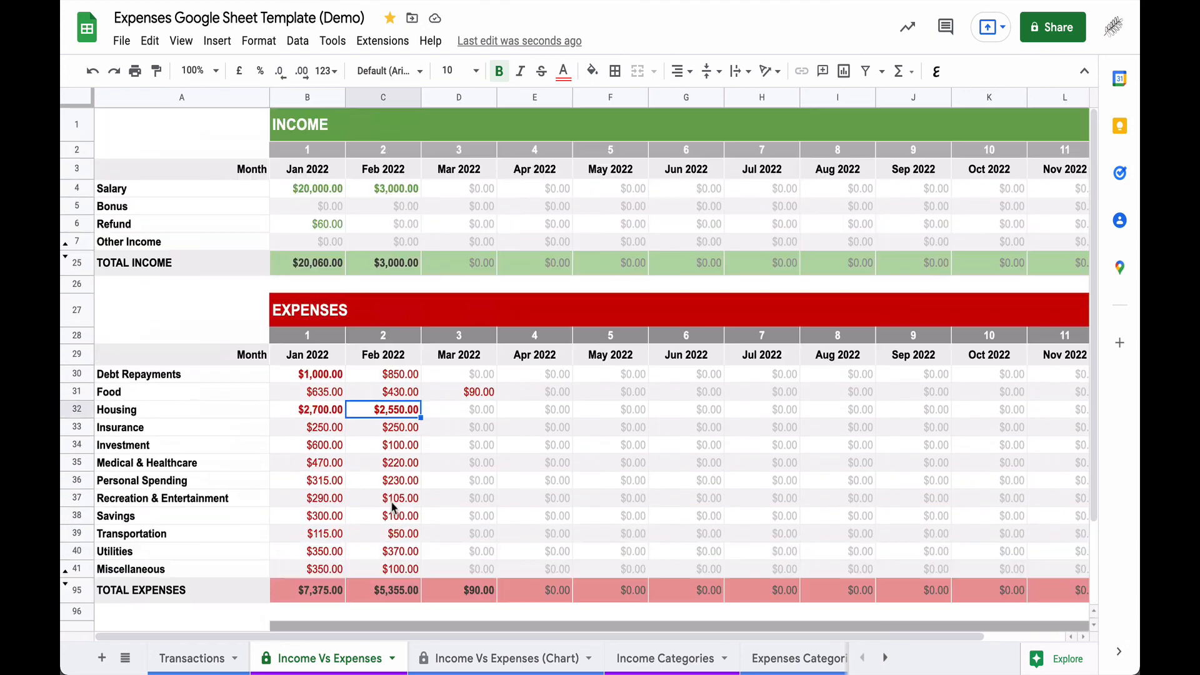
- Compare the monthly income and expenses bars in the Income Vs Expenses (Chart) sheet with the figures in the Totals sheet
left_click(512, 663)
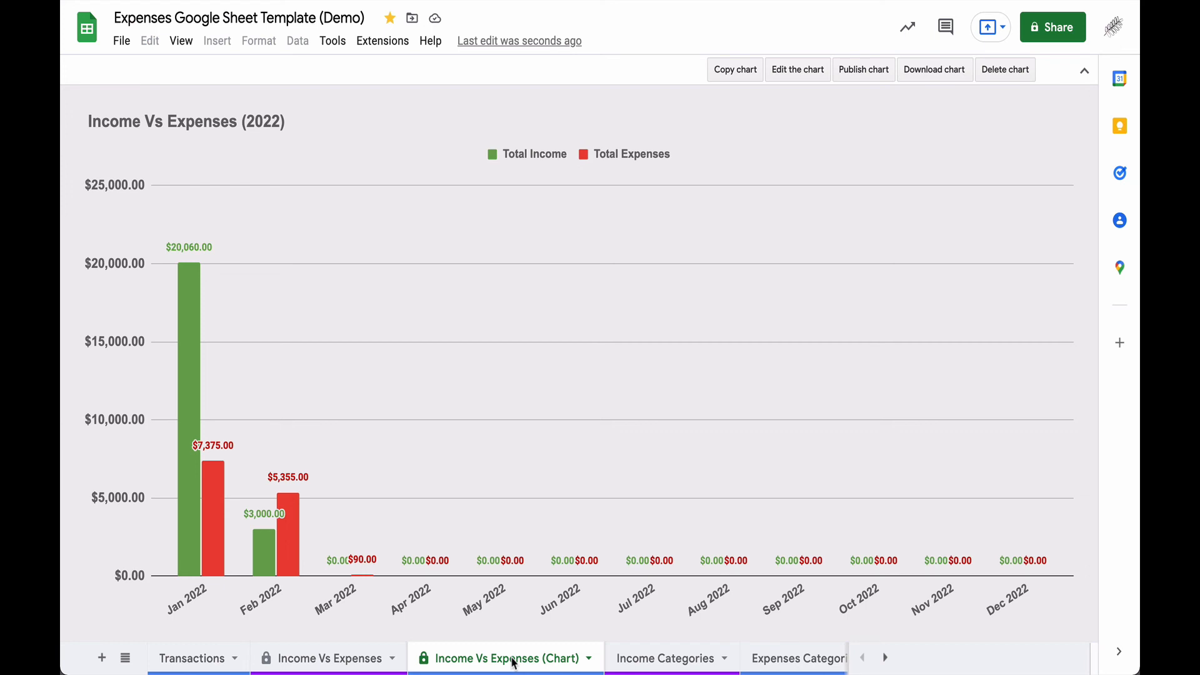
scroll(513, 662, "right", 2)
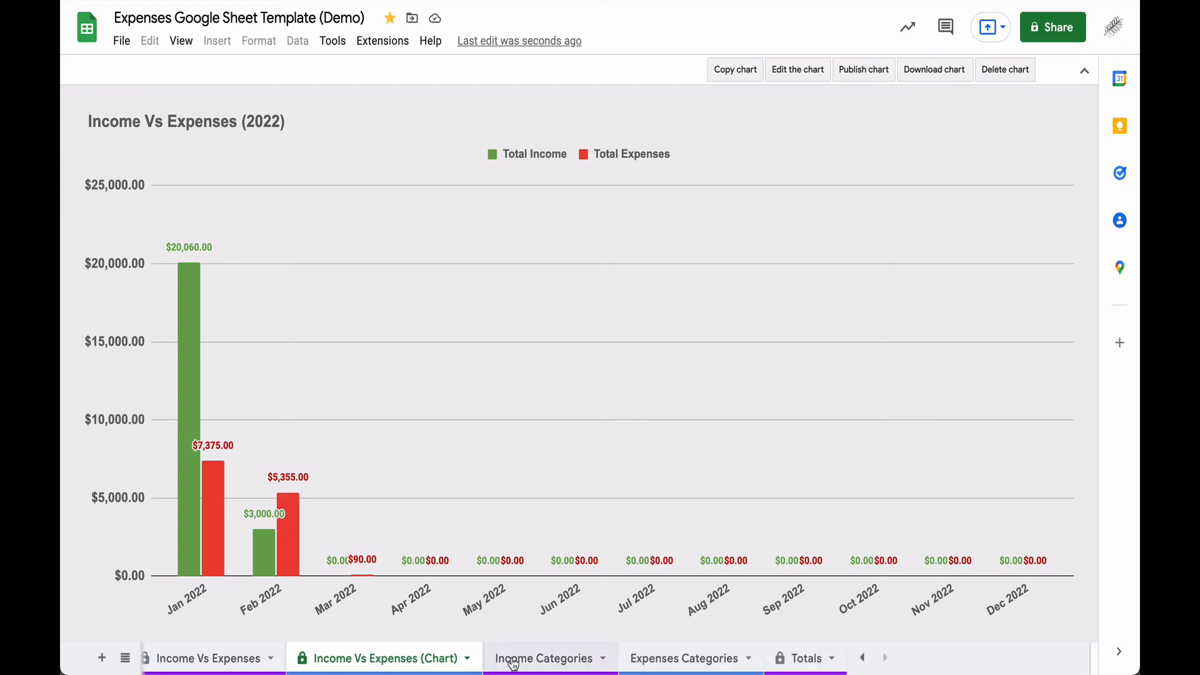
left_click(799, 664)
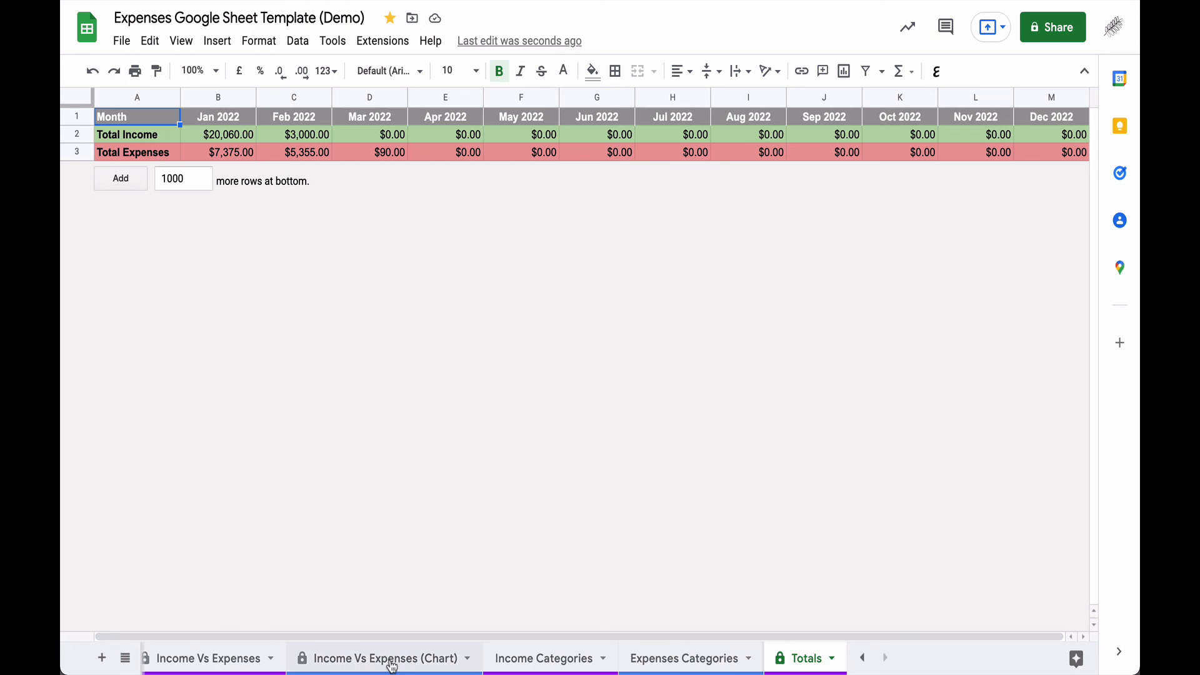
left_click(391, 661)
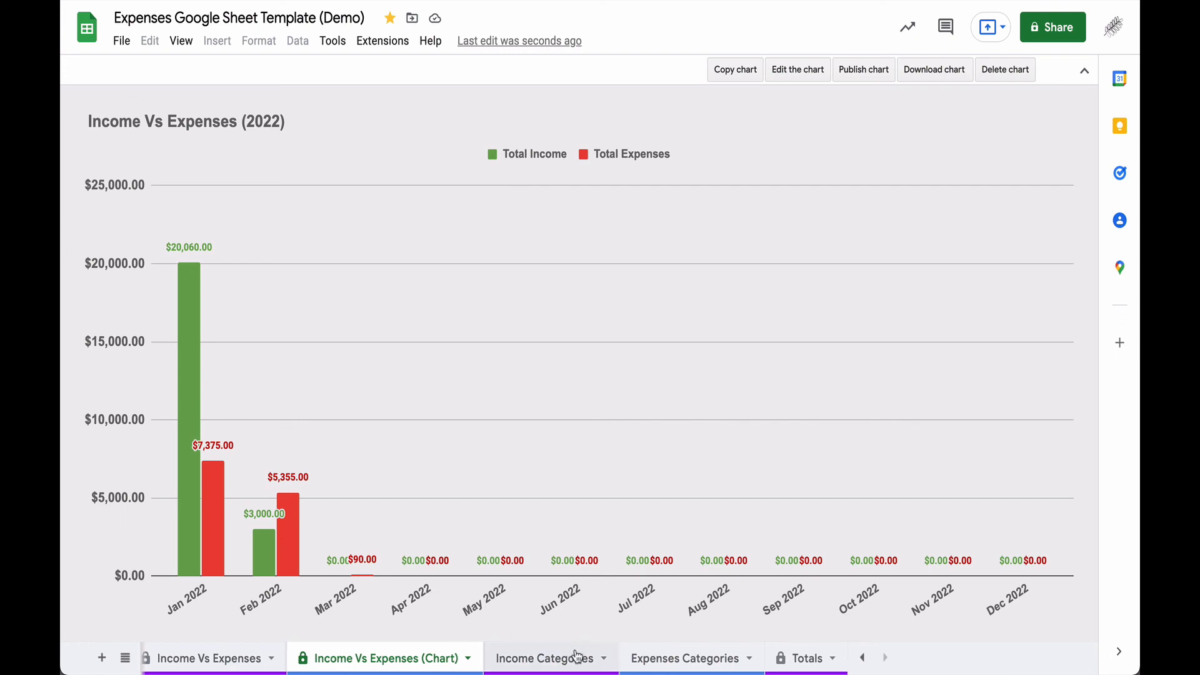
- Revisit the Income Vs Expenses sheet and look through the filled and blank rows of the Transactions sheet
left_click(328, 661)
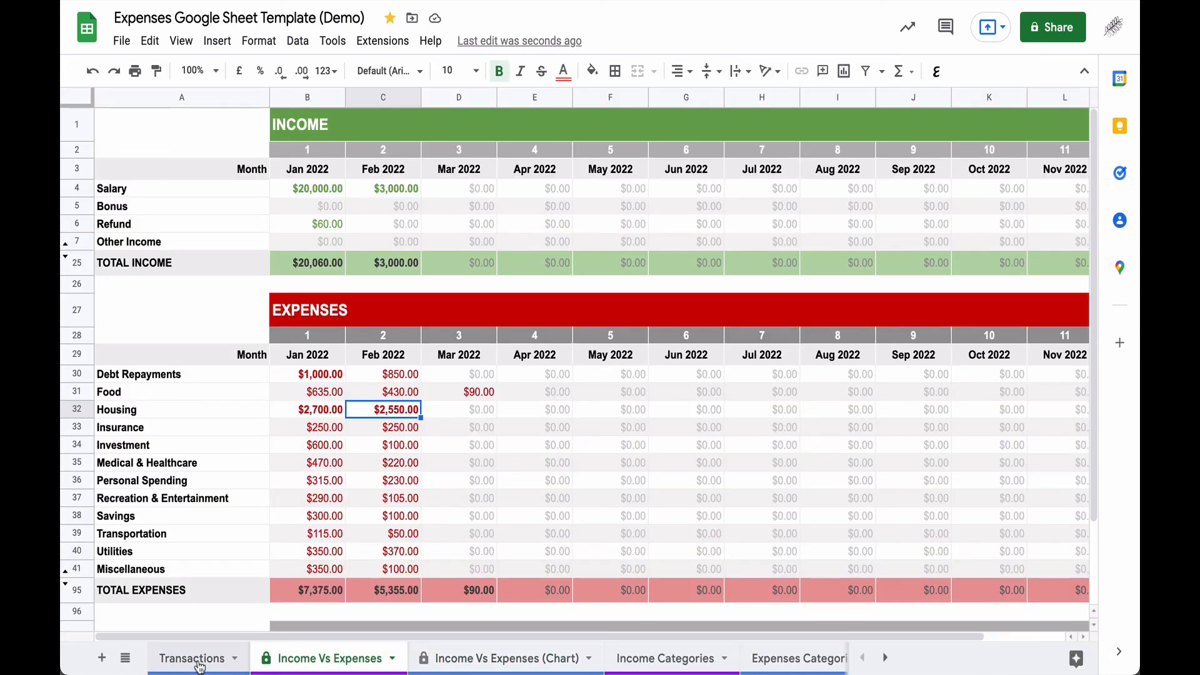
left_click(199, 663)
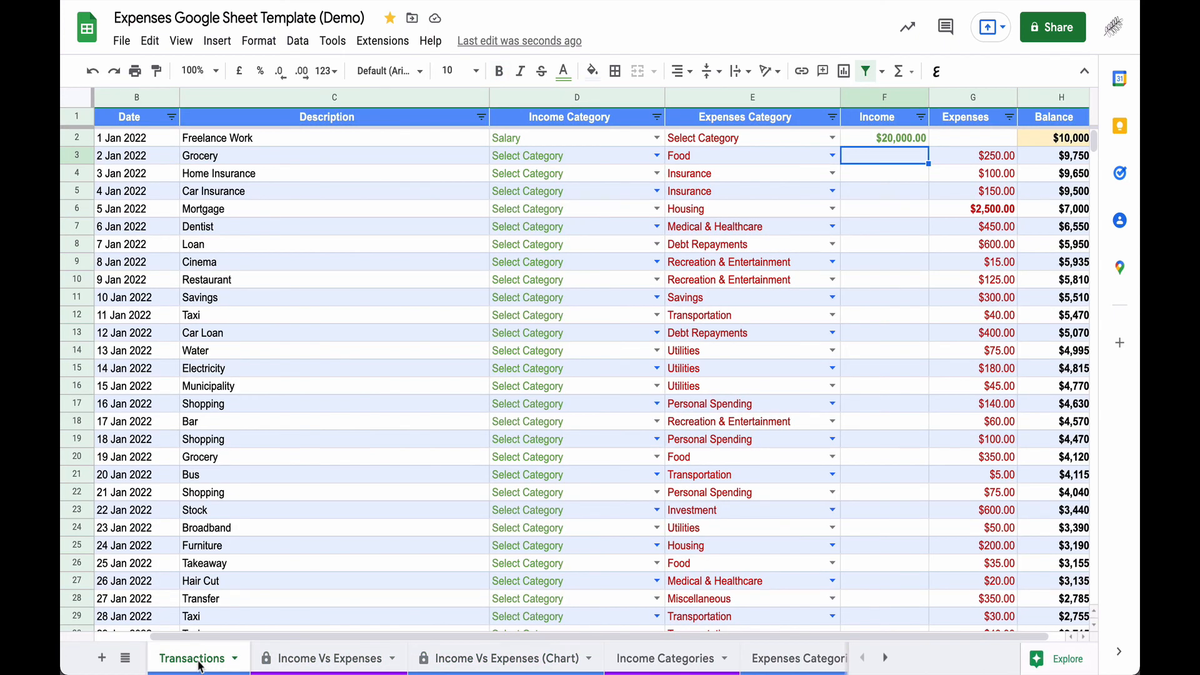
scroll(423, 570, "down", 20)
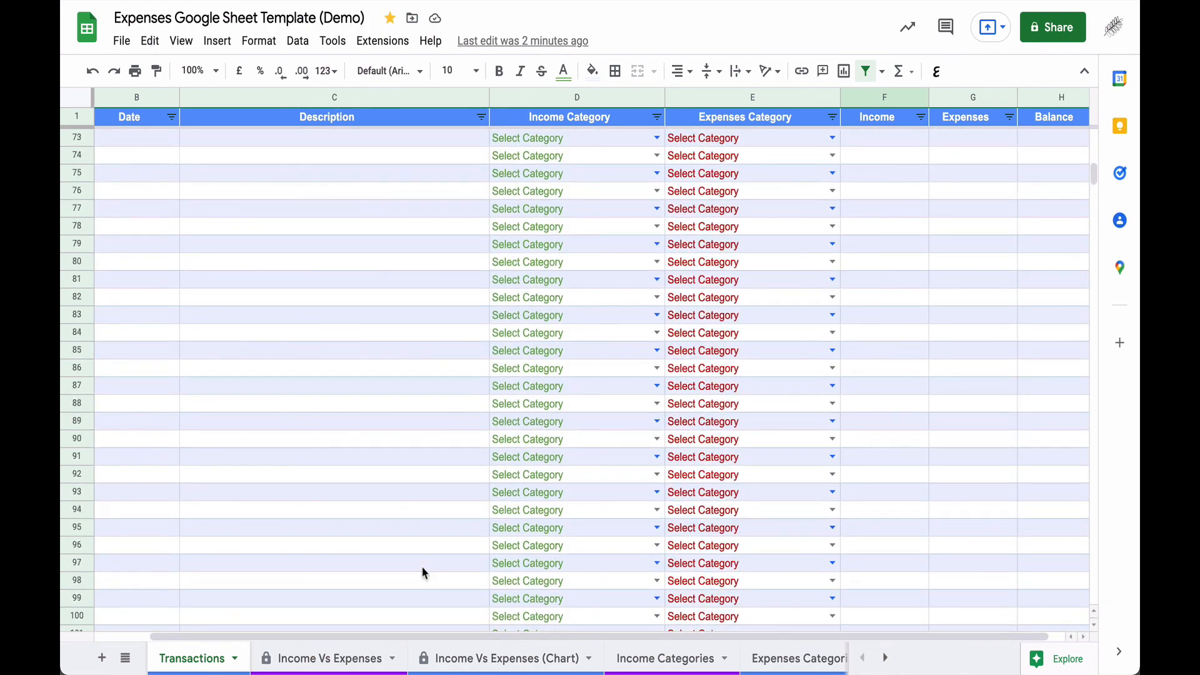
scroll(421, 567, "up", 20)
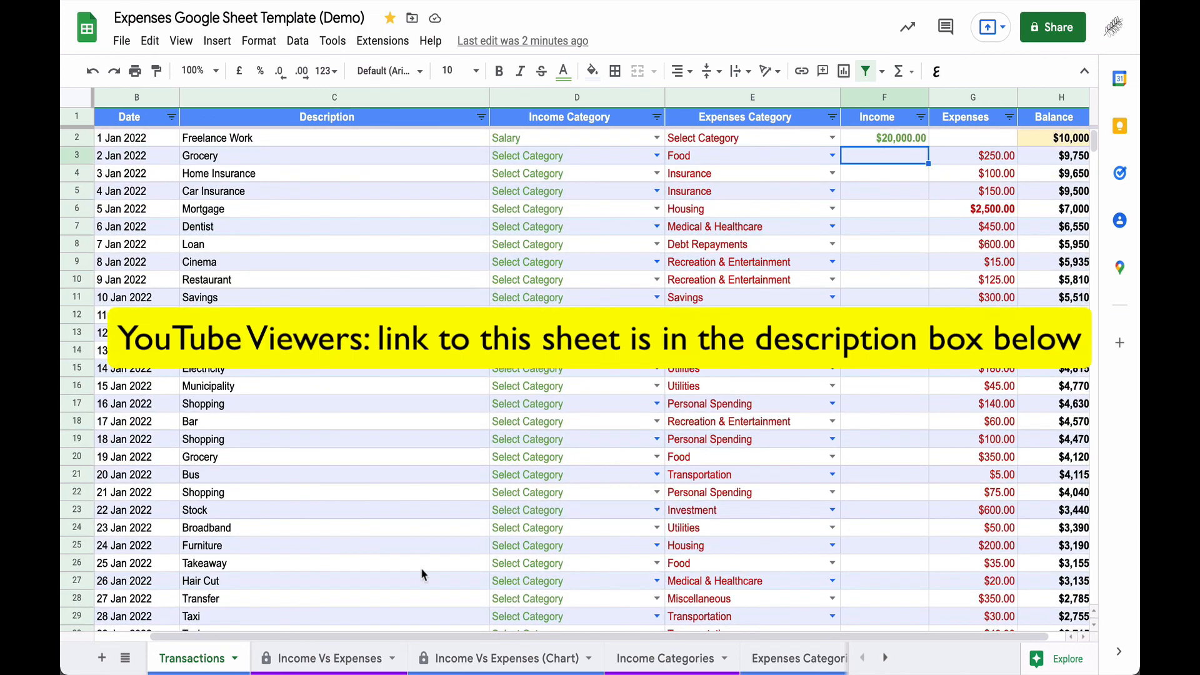